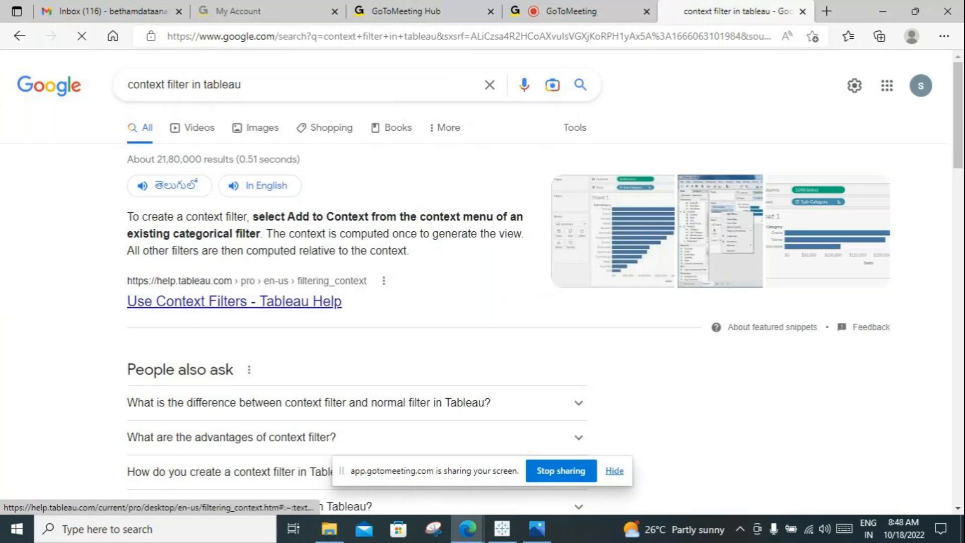
Step: Open the search results "Use Context Filters - Tableau Help" and "Proper Use of Context Filters - Tableau" in new tabs
right_click(201, 301)
left_click(236, 71)
scroll(351, 301, "down", 8)
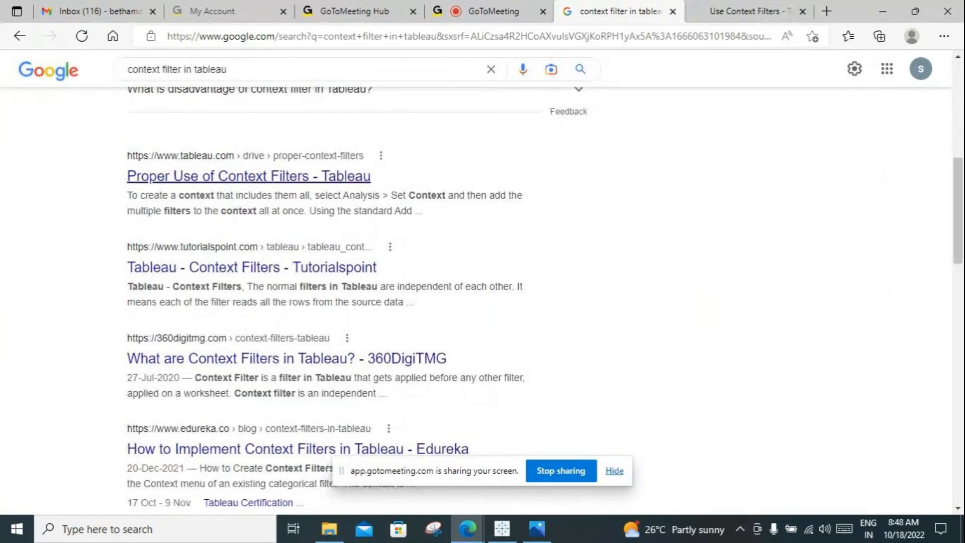
right_click(252, 174)
left_click(302, 186)
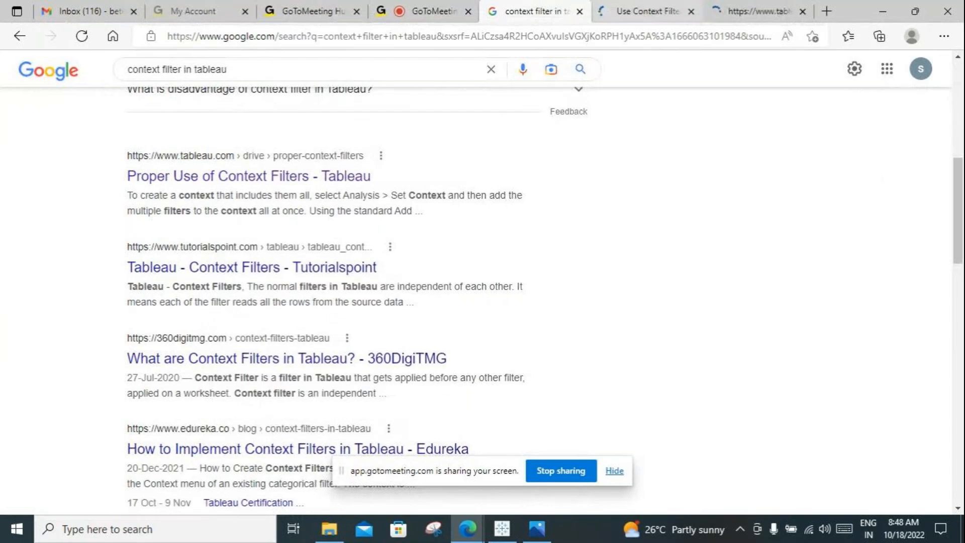
Step: Switch to the Use Context Filters article and skim its creation, speed-up and example sections before returning to its beginning
key("ctrl+Tab")
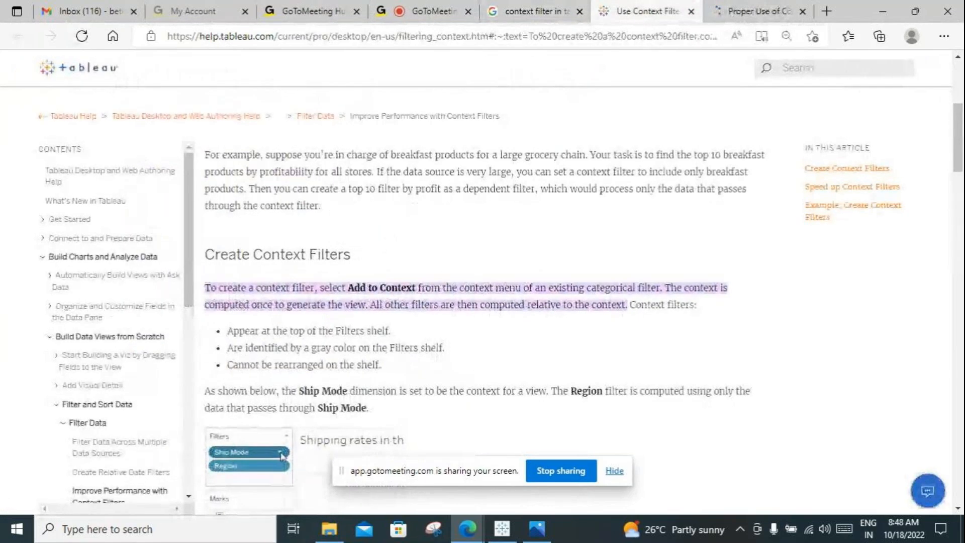
scroll(281, 456, "down", 5)
scroll(486, 327, "down", 10)
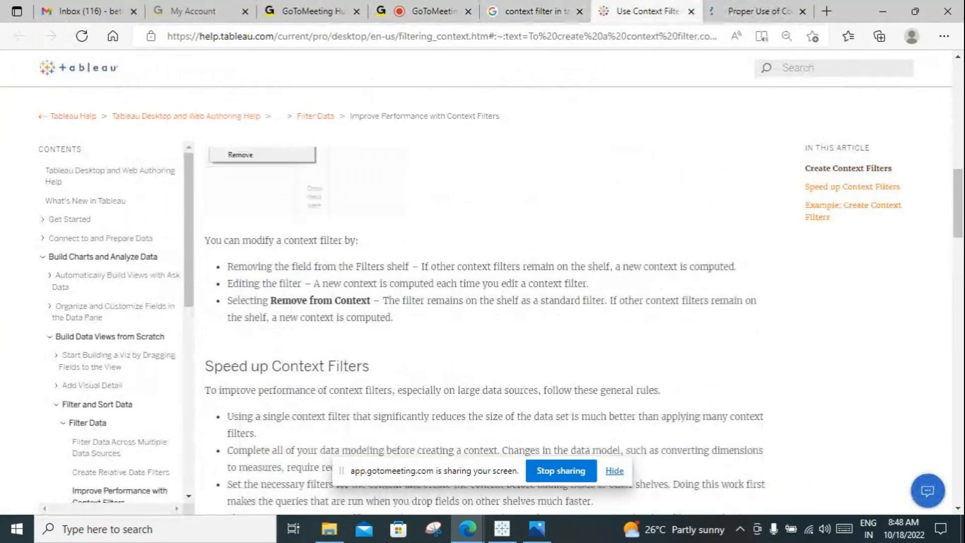
scroll(486, 327, "down", 10)
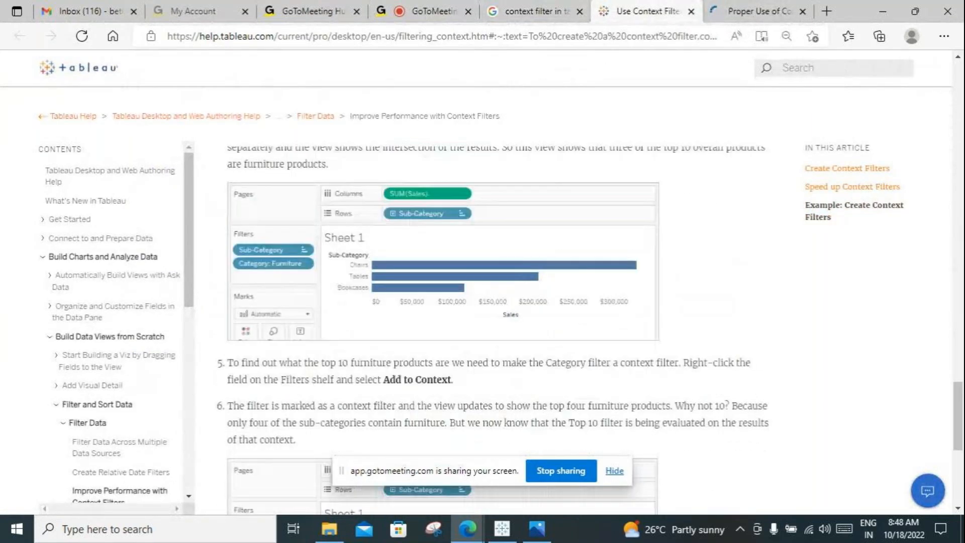
scroll(486, 327, "up", 5)
scroll(487, 326, "up", 8)
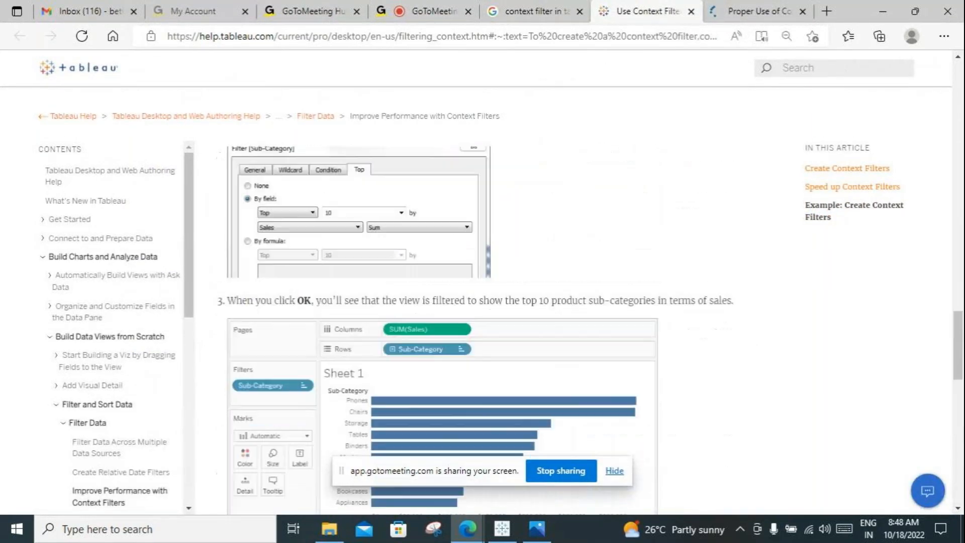
scroll(487, 327, "up", 3)
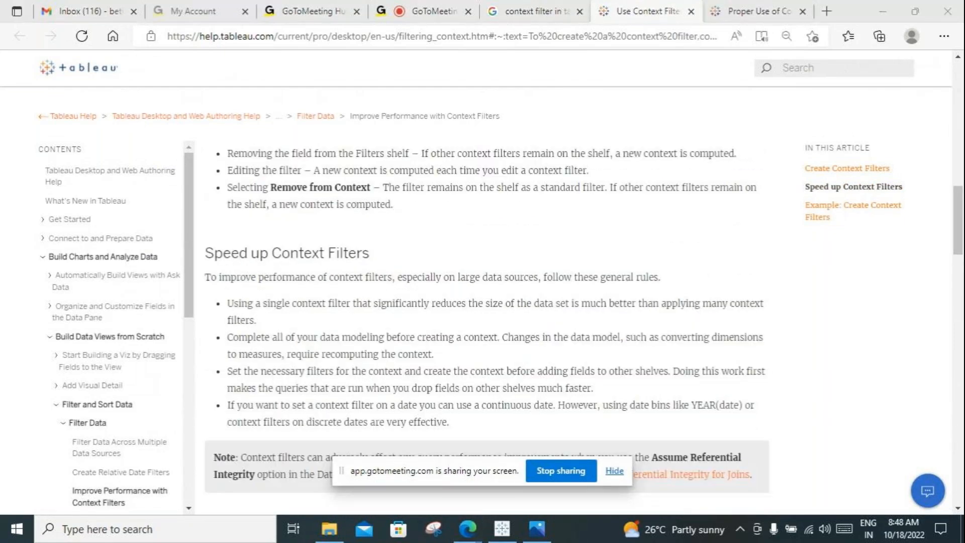
scroll(487, 327, "up", 10)
scroll(486, 326, "up", 4)
Step: Read the Use Context Filters title and introductory paragraph, highlighting the passages on independently computed filters and context filters
left_click_drag(206, 197, 418, 205)
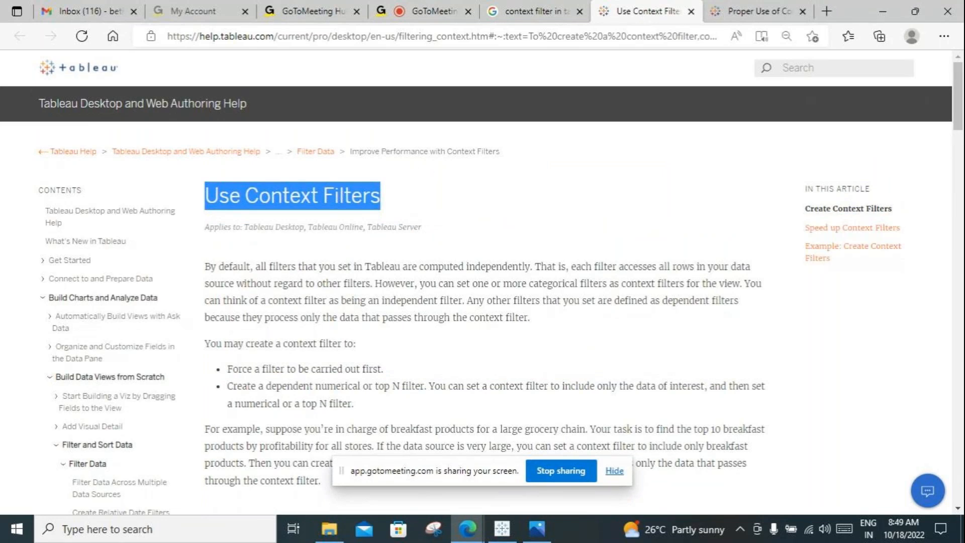
left_click_drag(260, 266, 530, 266)
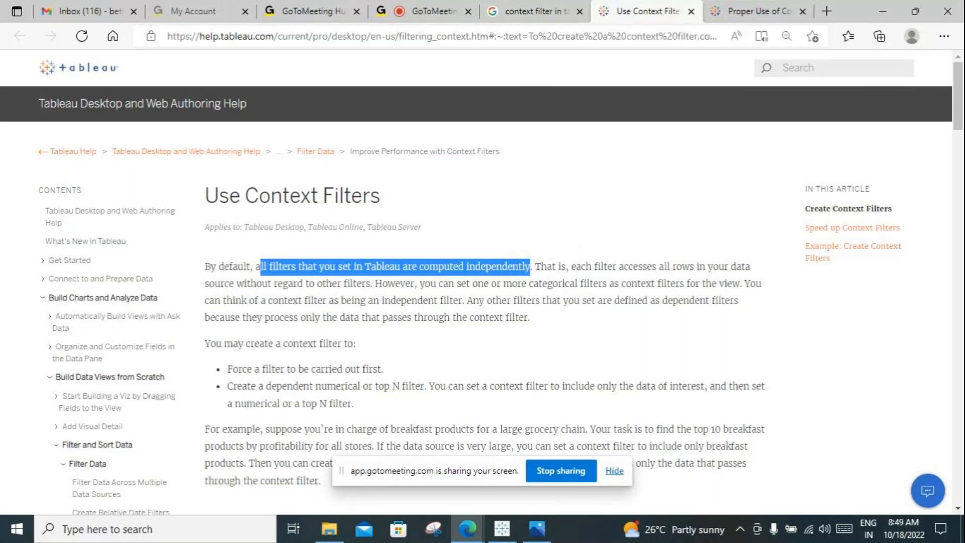
mouse_move(467, 528)
left_click_drag(253, 267, 525, 267)
left_click_drag(370, 283, 569, 267)
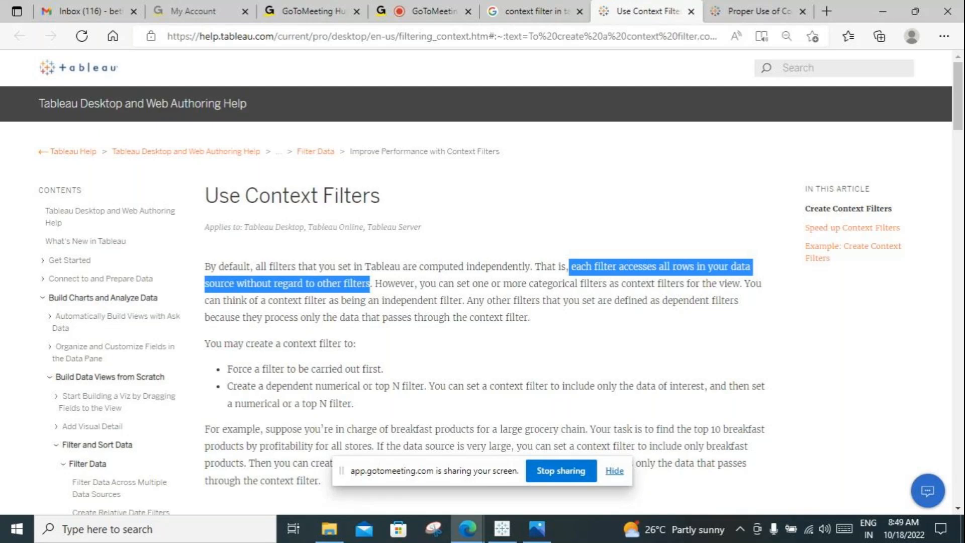
left_click_drag(464, 301, 621, 285)
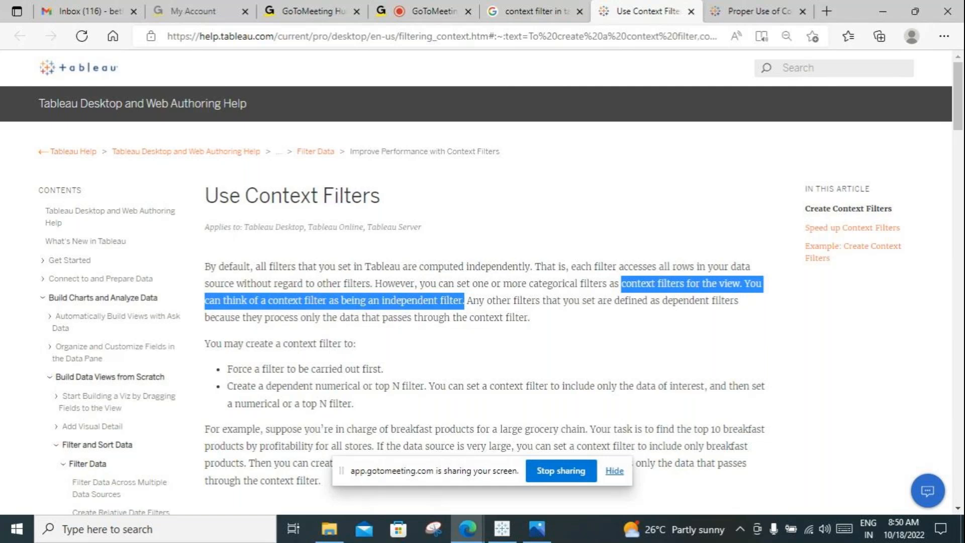
left_click(529, 317)
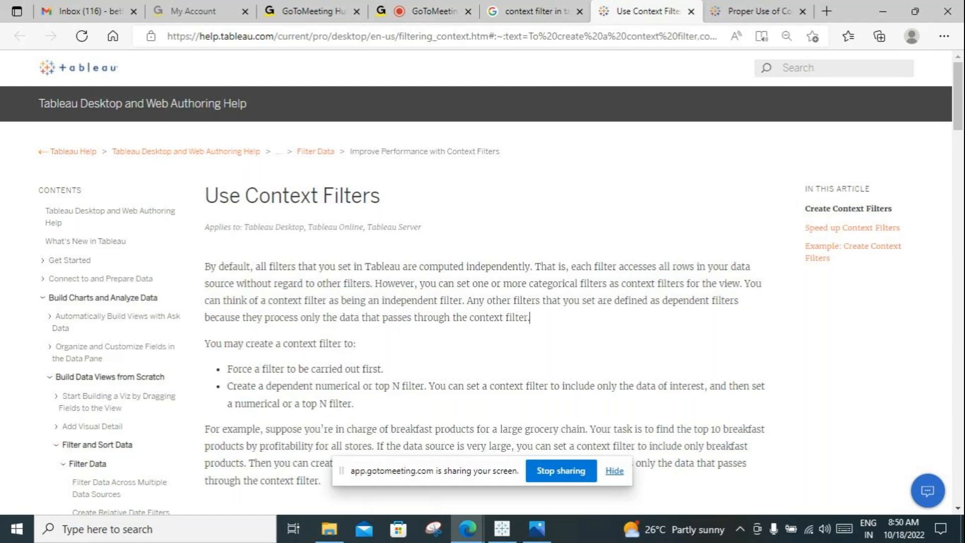
left_click_drag(519, 317, 204, 266)
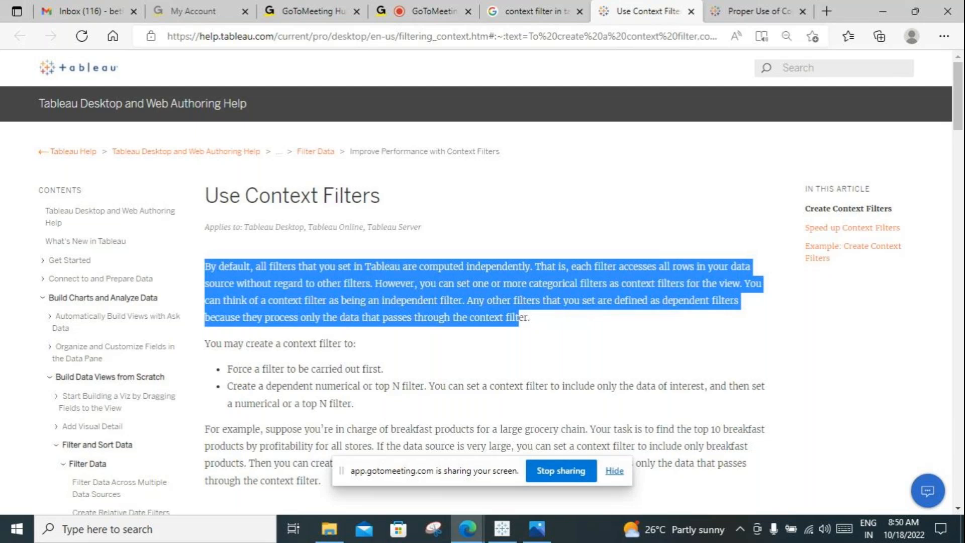
left_click(523, 319)
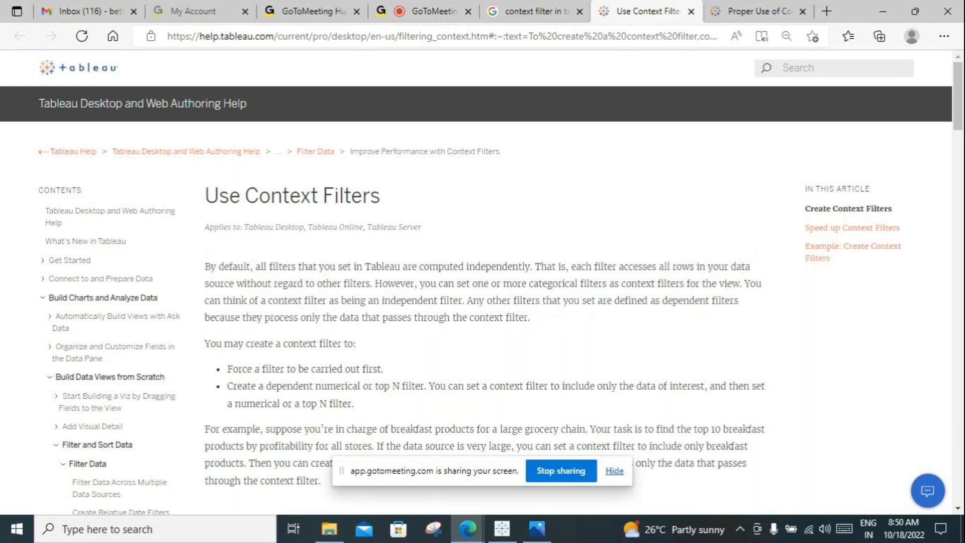
Step: Highlight the introduction's sentences on how filters work by default and on setting categorical filters as context filters
left_click_drag(260, 267, 541, 266)
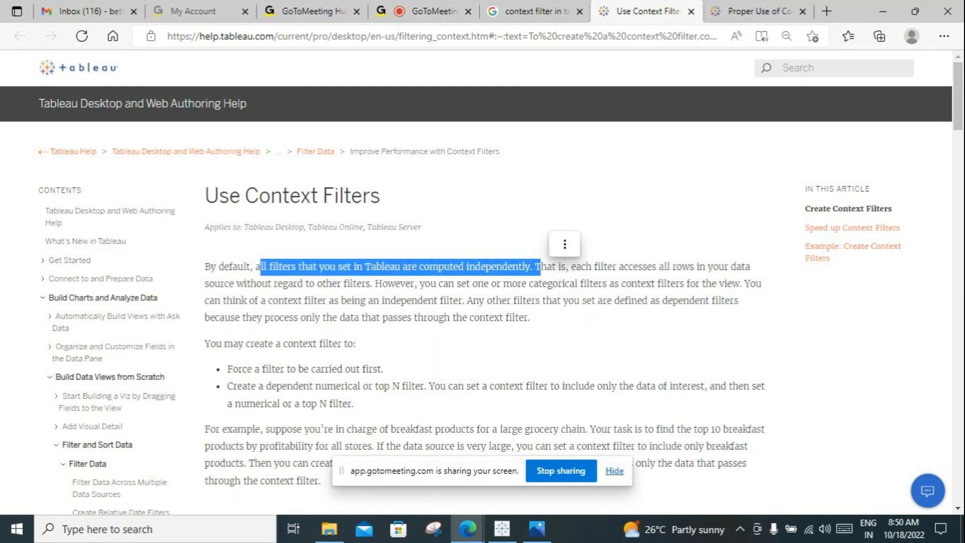
left_click(569, 267)
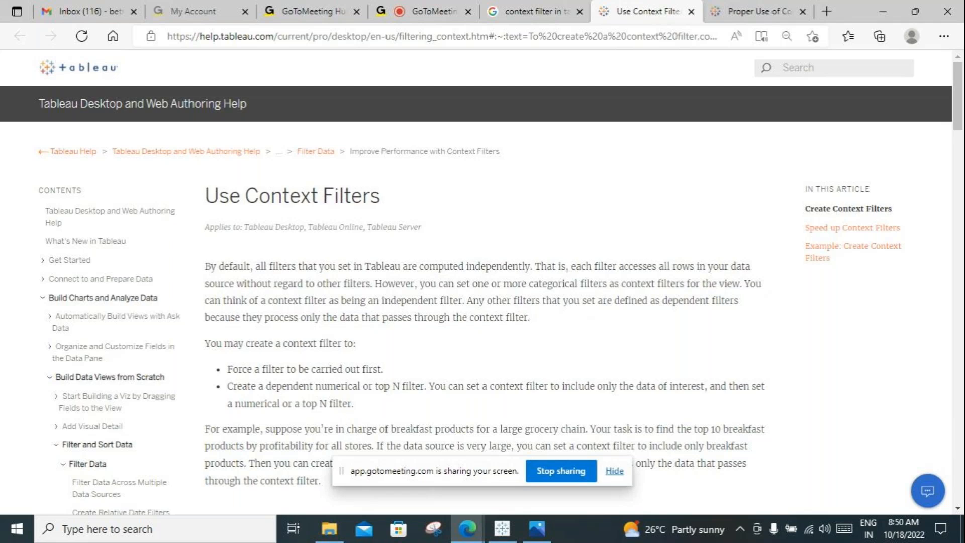
left_click_drag(372, 283, 204, 283)
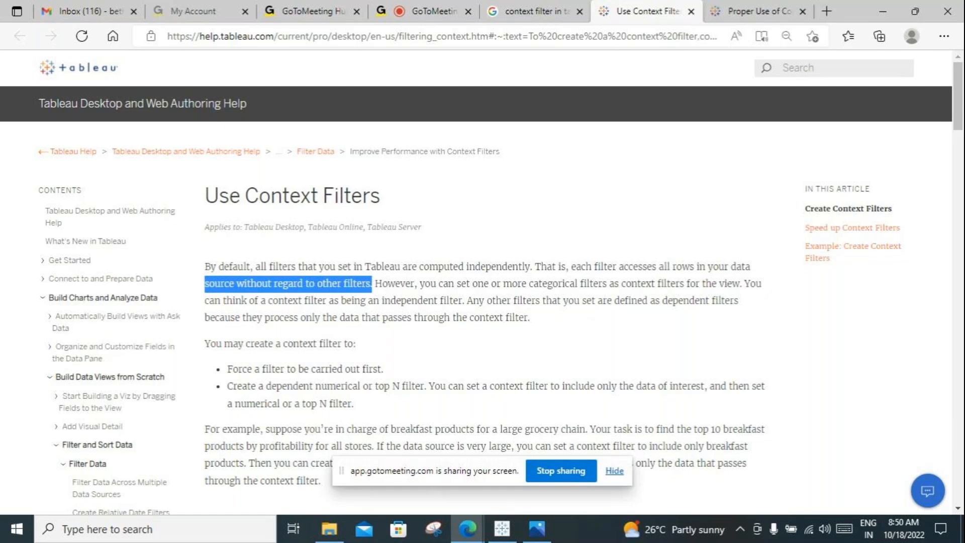
left_click_drag(609, 283, 415, 284)
left_click(618, 283)
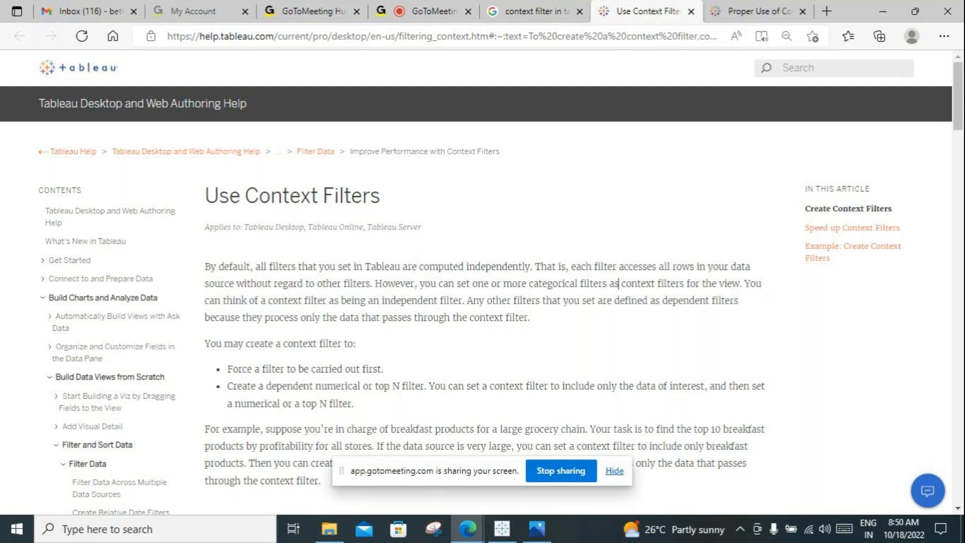
left_click_drag(739, 284, 420, 284)
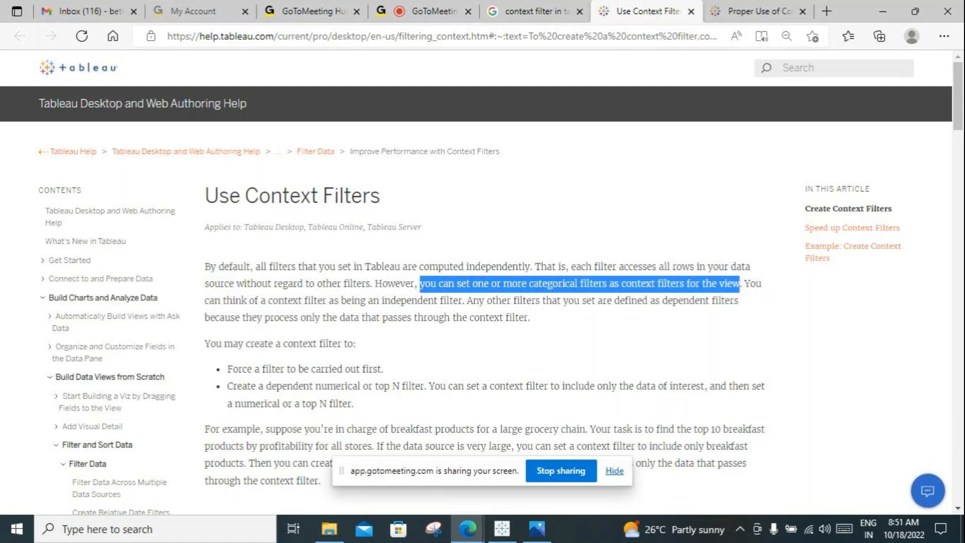
Step: Highlight the sentences describing a context filter as an independent filter and other filters as dependent filters
left_click(462, 300)
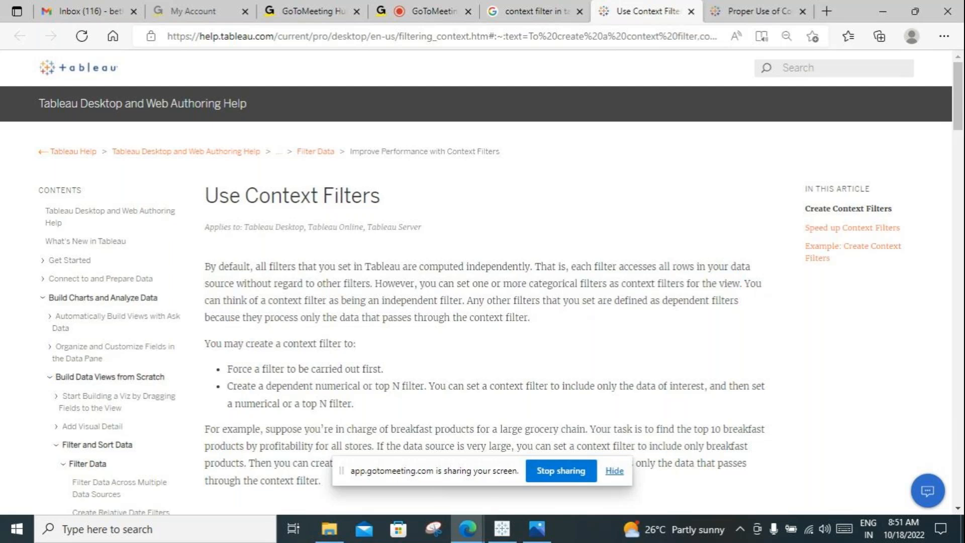
left_click_drag(745, 283, 462, 300)
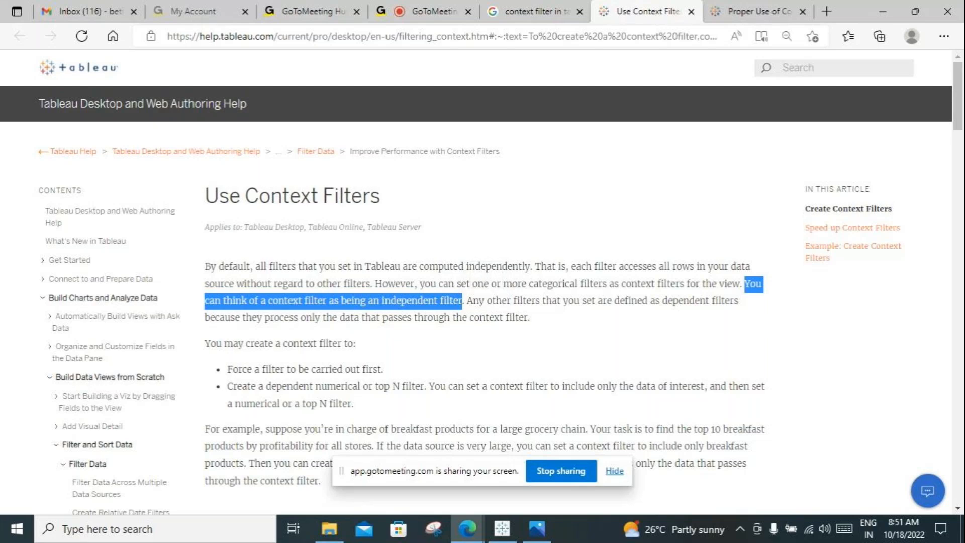
left_click_drag(737, 300, 467, 300)
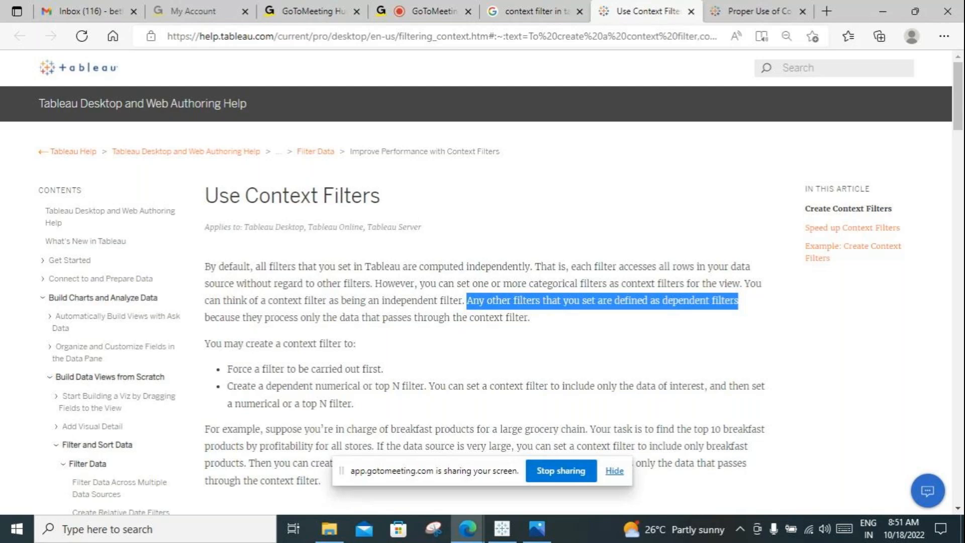
left_click(529, 317)
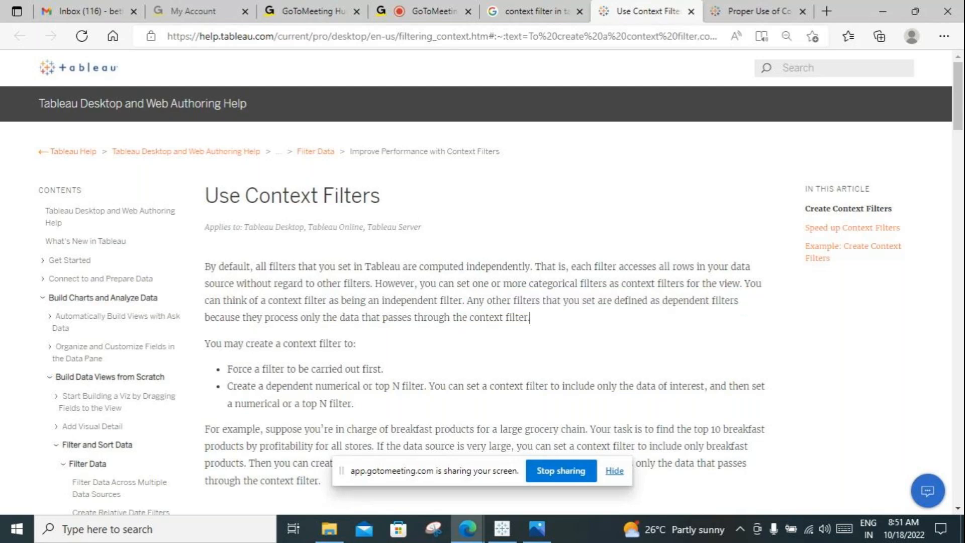
left_click_drag(466, 300, 529, 317)
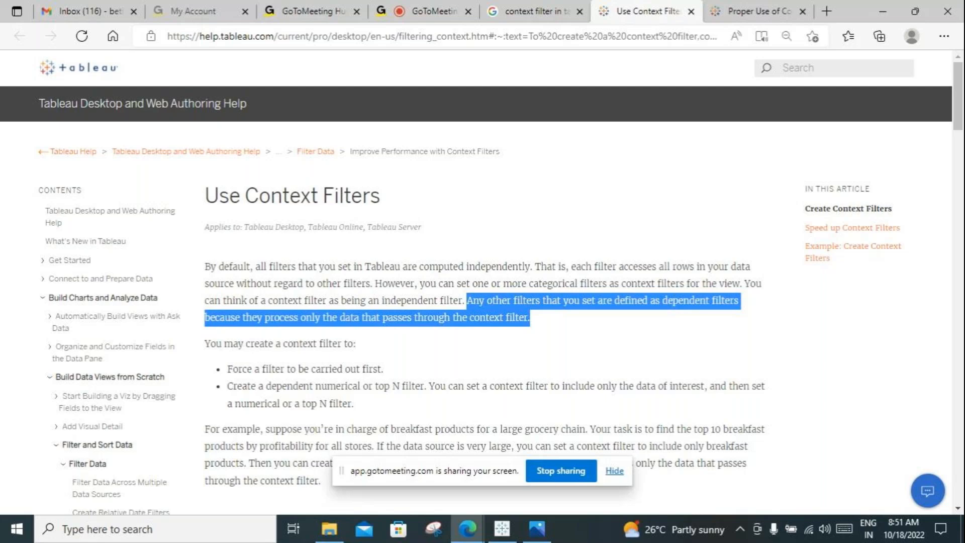
Step: Highlight the listed reasons for creating a context filter: forcing a filter first and creating a dependent numerical or top N filter
left_click_drag(383, 369, 227, 369)
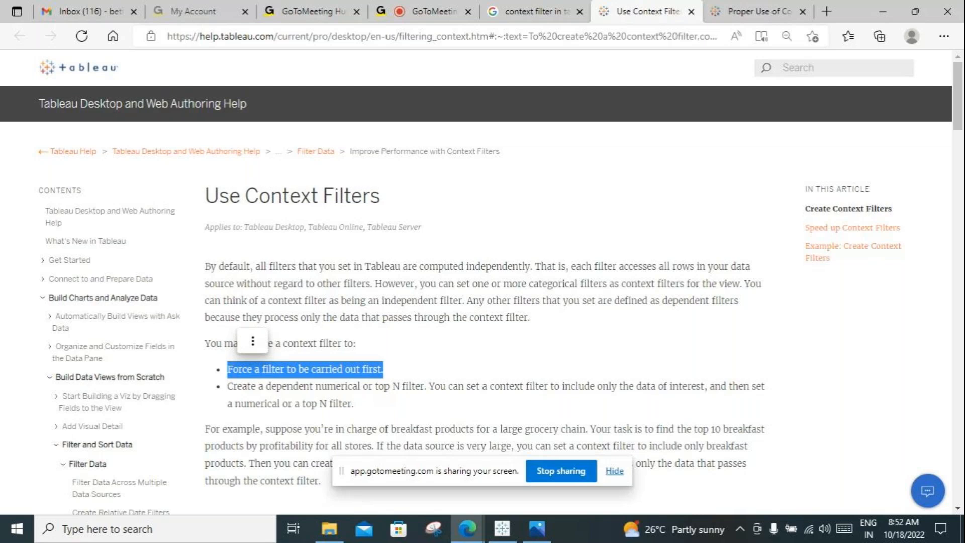
left_click(322, 369)
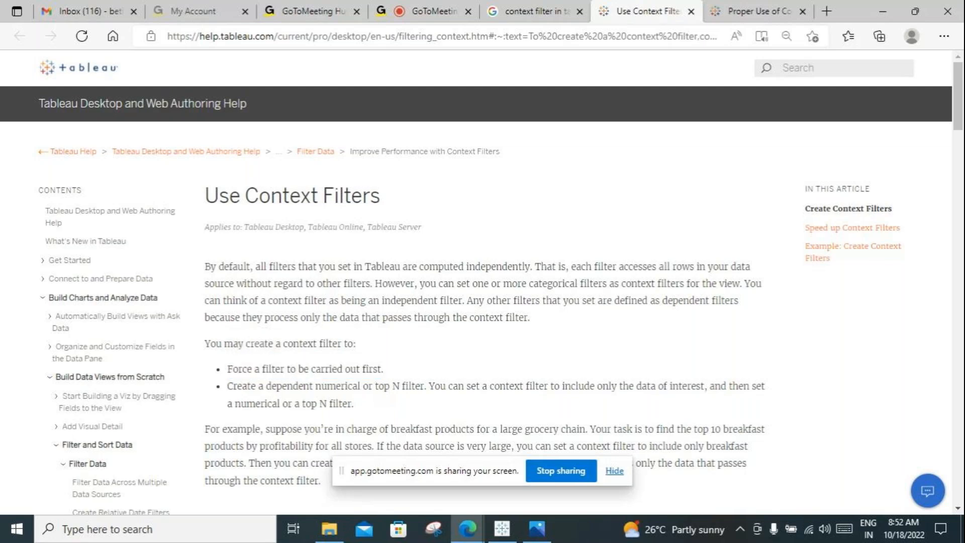
left_click_drag(384, 369, 227, 370)
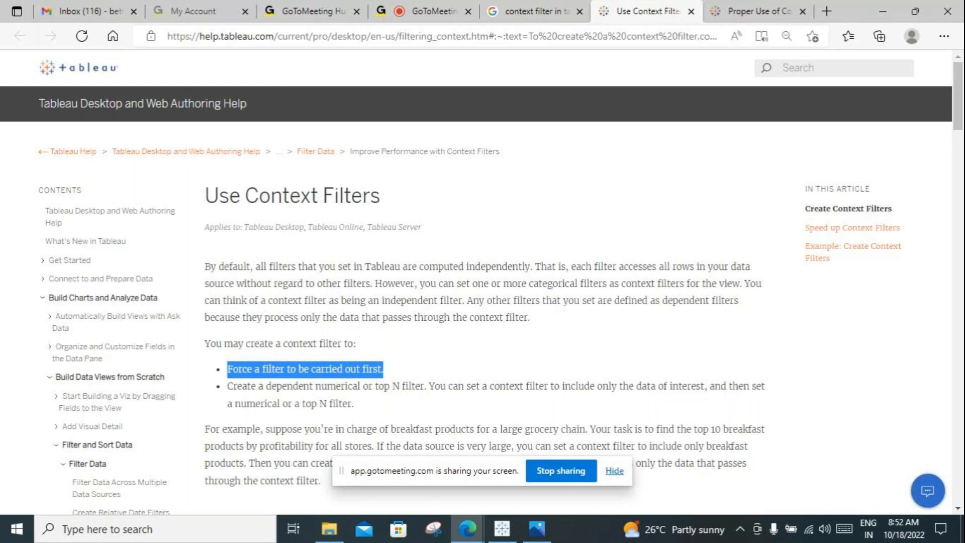
left_click(384, 369)
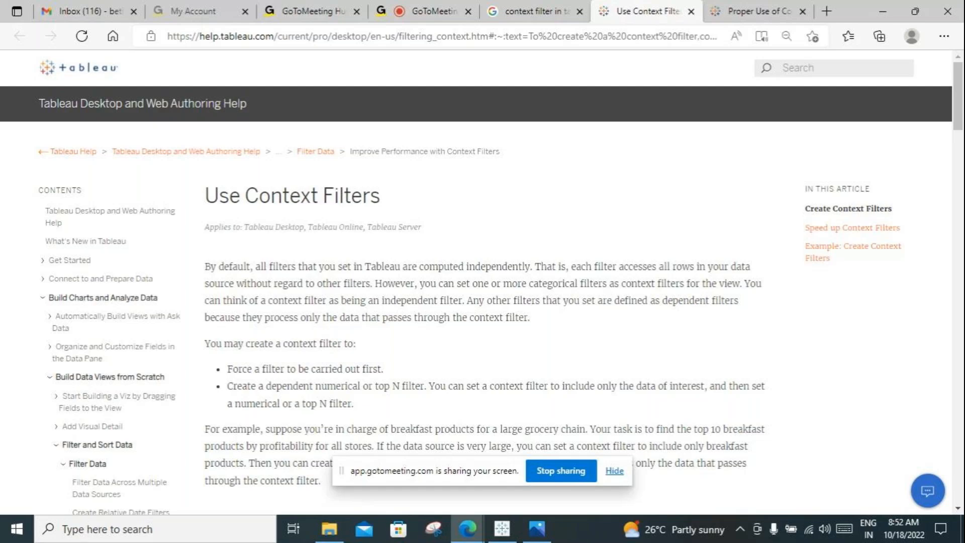
left_click_drag(354, 404, 428, 386)
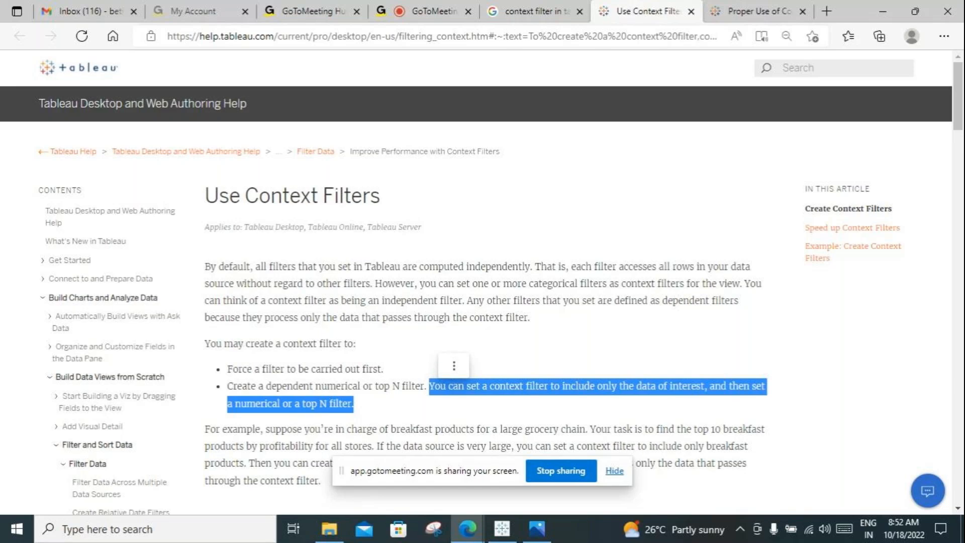
Step: Search the computer for "note" and open Notepad with a blank document
left_click(155, 528)
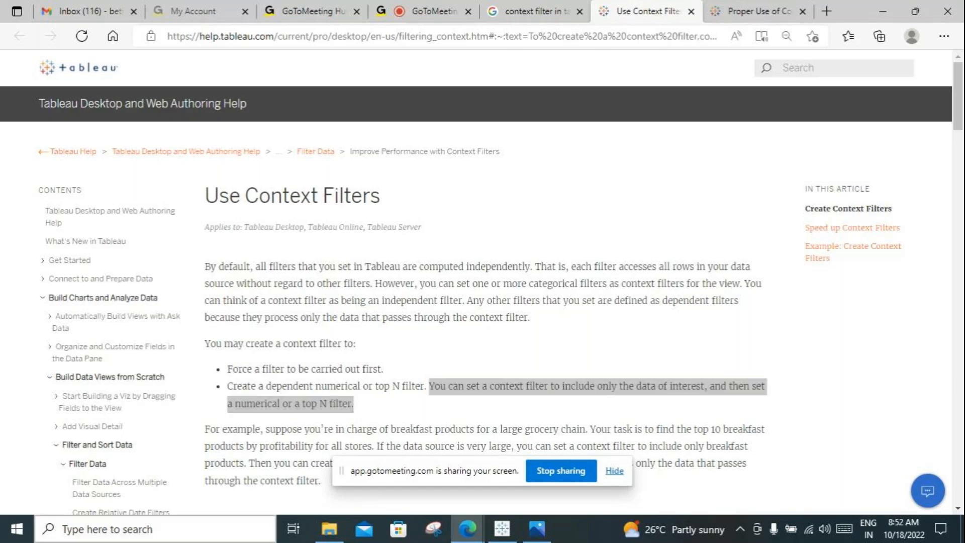
type("note")
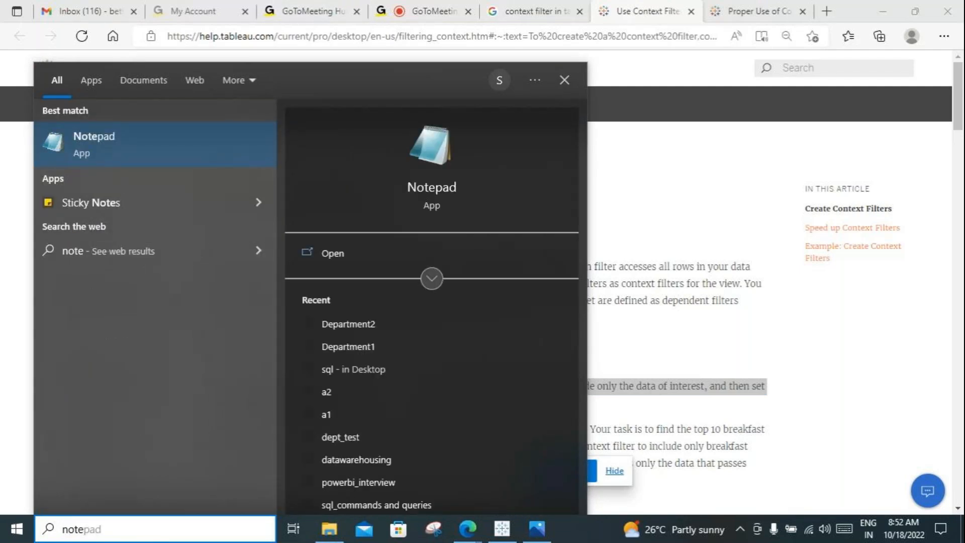
key("Return")
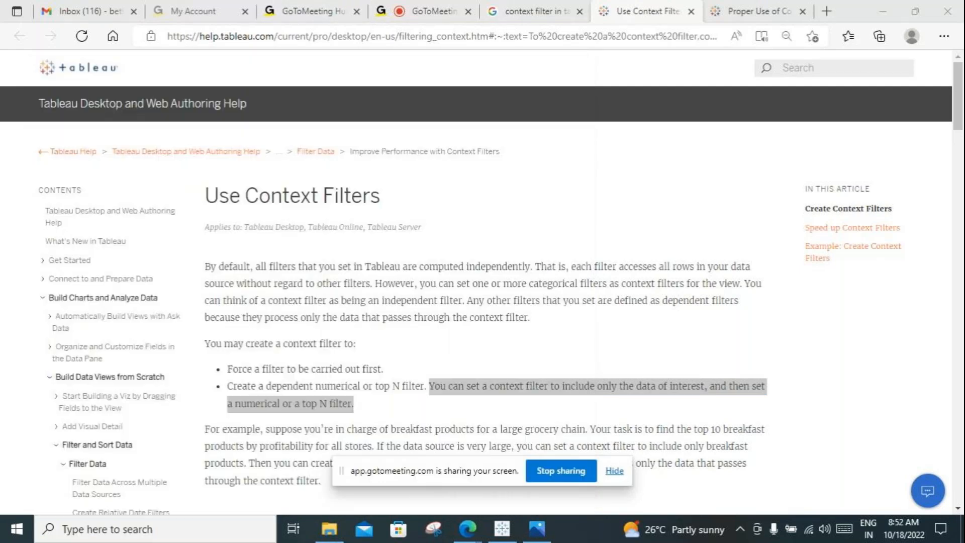
left_click_drag(593, 323, 623, 326)
Step: Copy "all filters that you set in Tableau are computed independently" from the article into the blank Notepad document
left_click_drag(531, 266, 255, 266)
key("ctrl+c")
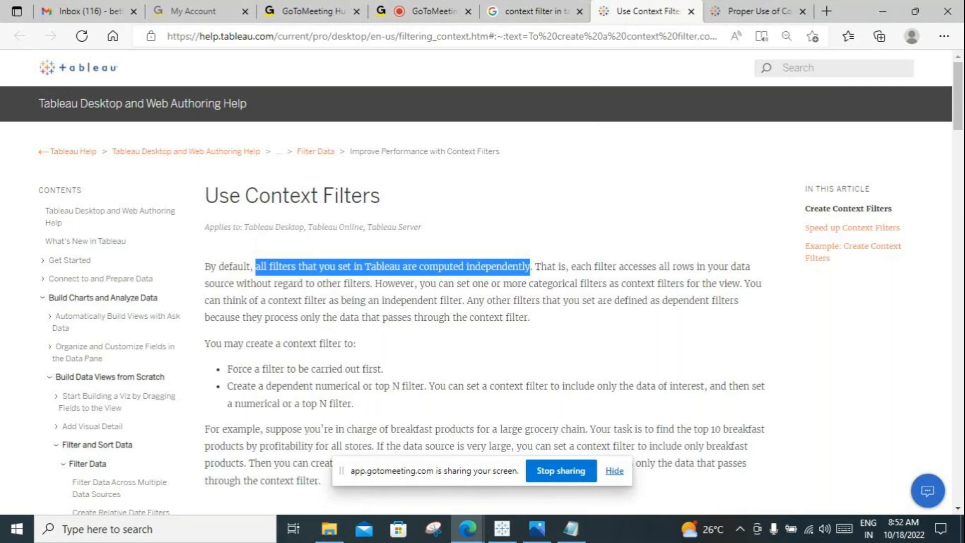
left_click(571, 529)
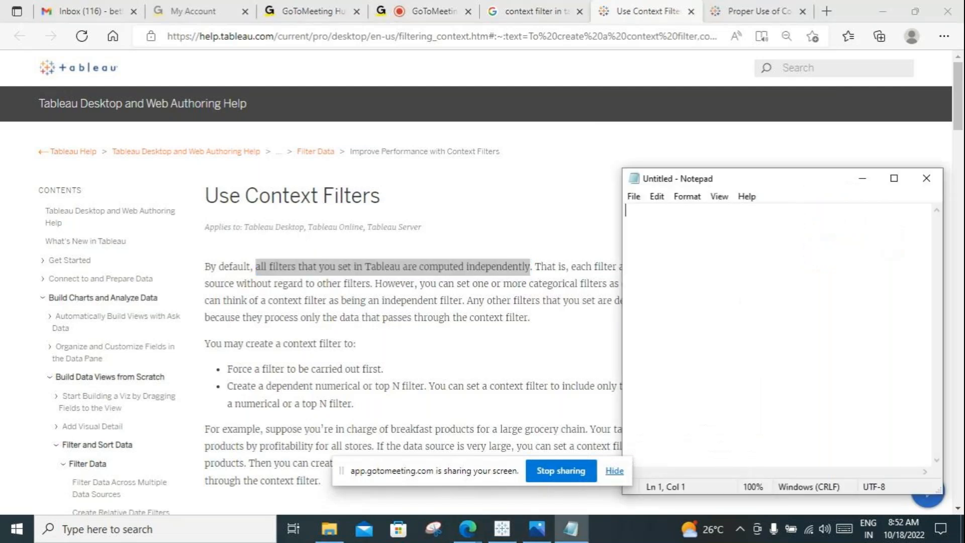
key("ctrl+v")
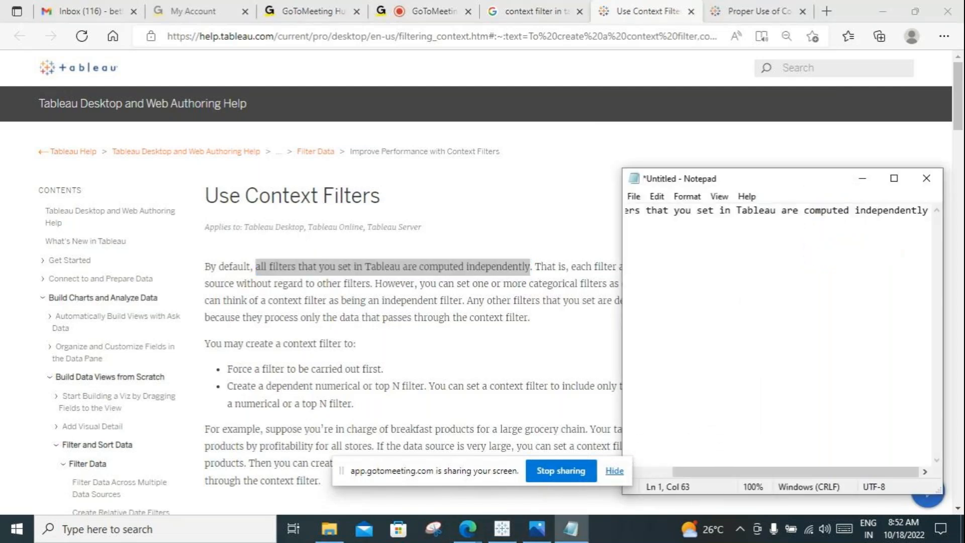
Step: Widen and reposition the Notepad window, and copy "each filter accesses all rows in your data source without regard to other filters" onto a new line
left_click_drag(623, 265, 541, 244)
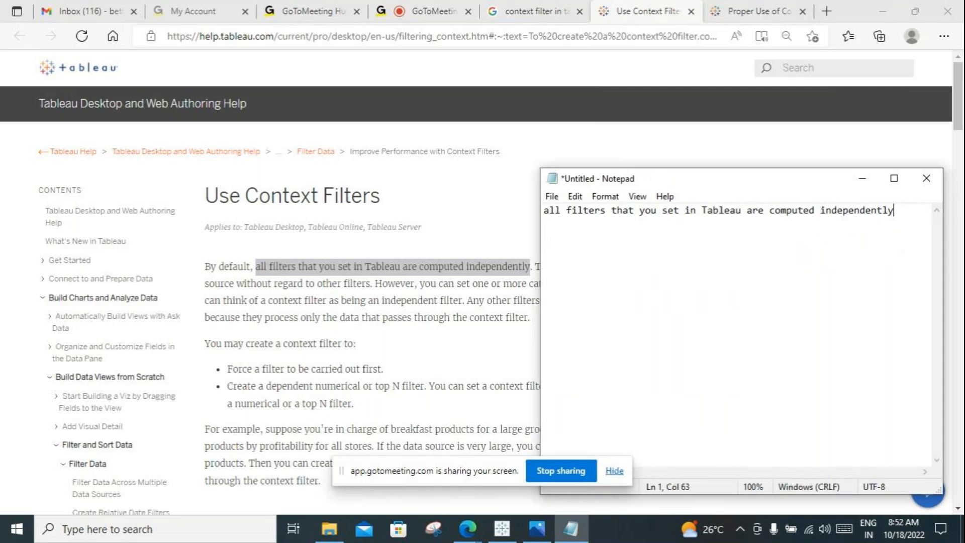
left_click_drag(691, 178, 656, 329)
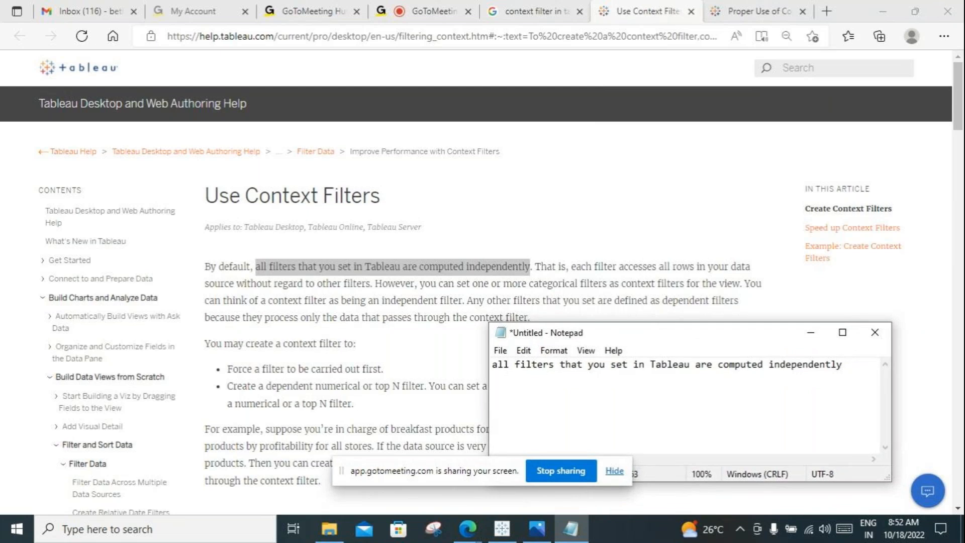
key("Return")
left_click_drag(571, 267, 369, 284)
key("ctrl+c")
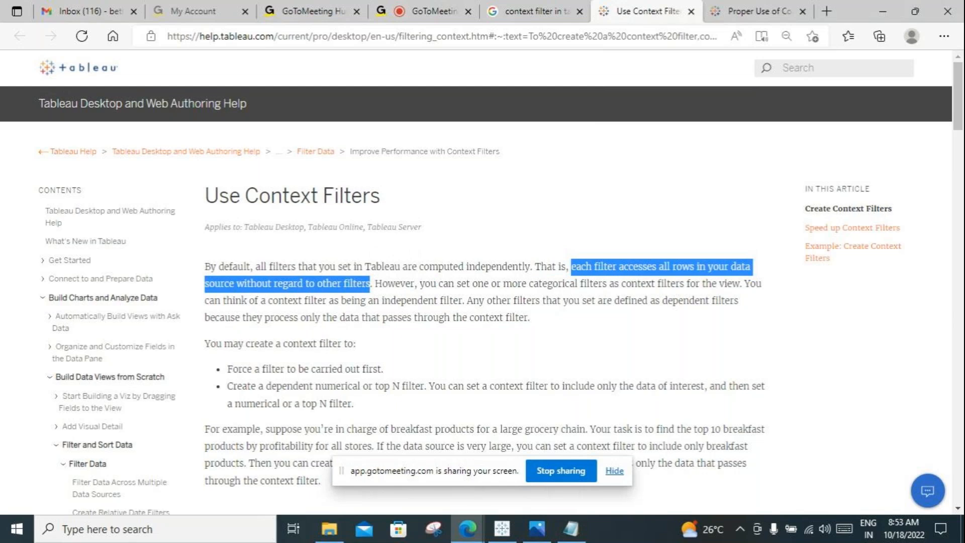
left_click(570, 528)
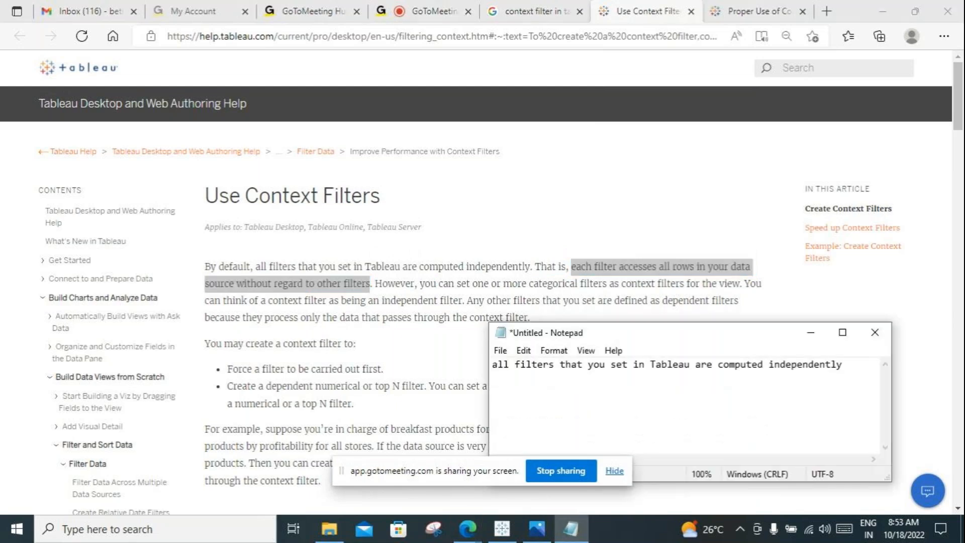
key("ctrl+v")
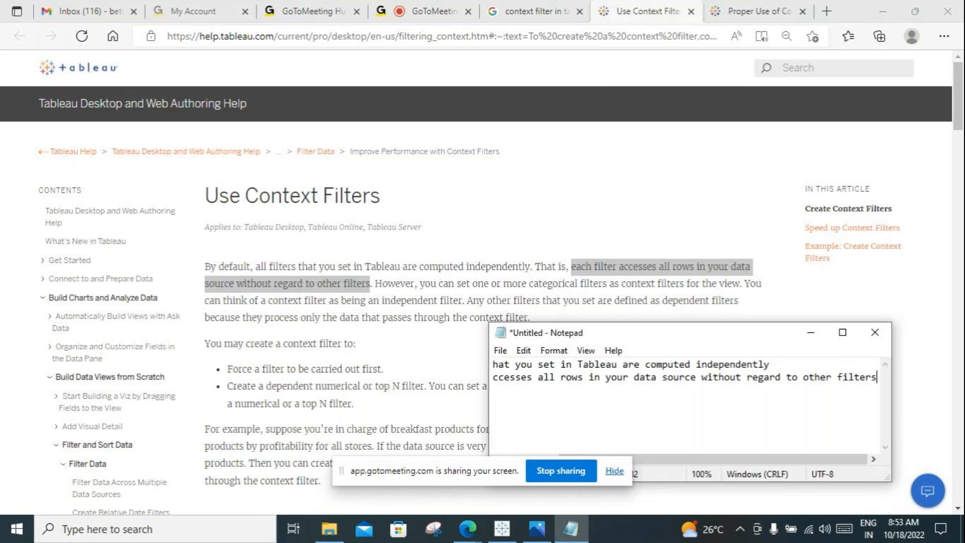
Step: Move the Notepad window higher over the article, widen it slightly and review both copied lines to their ends
left_click_drag(709, 337, 736, 263)
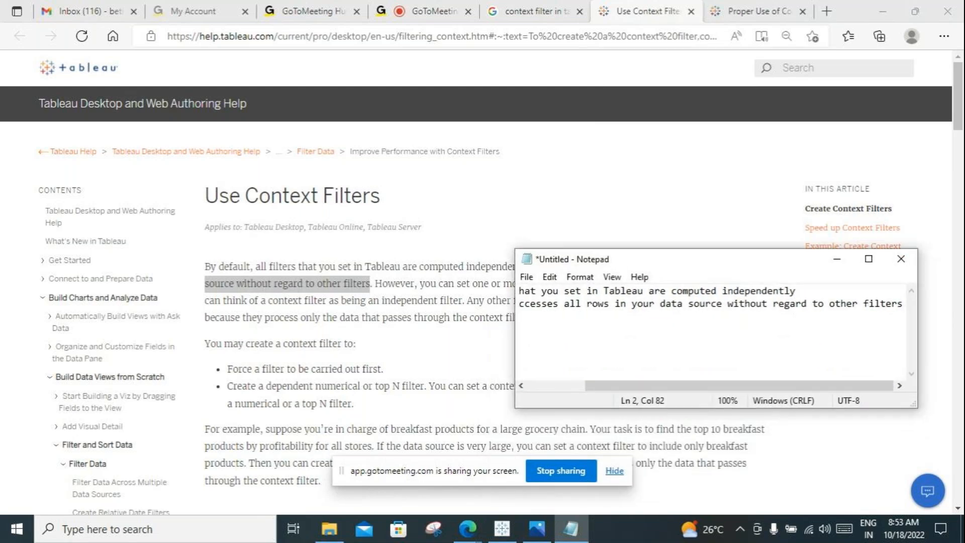
left_click_drag(917, 339, 929, 340)
left_click_drag(754, 385, 702, 385)
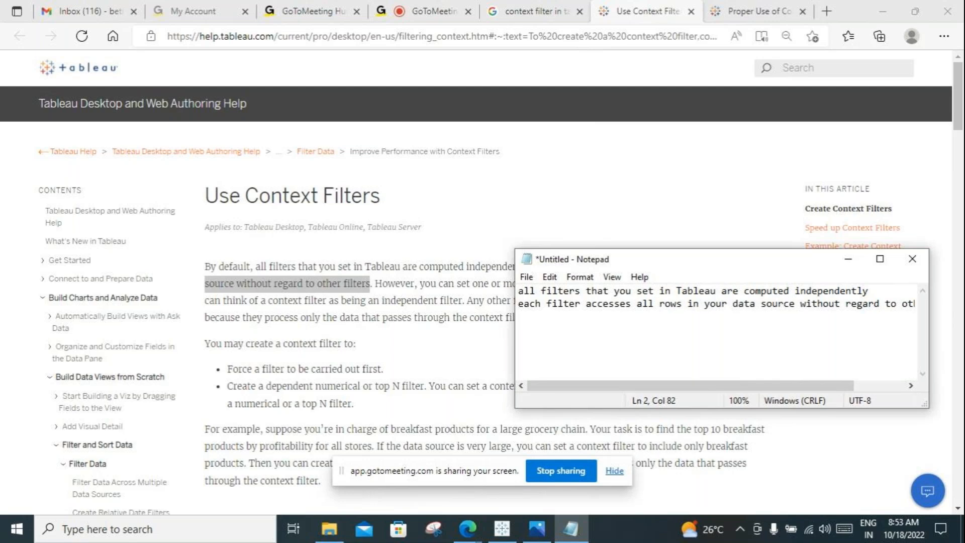
left_click_drag(703, 386, 754, 385)
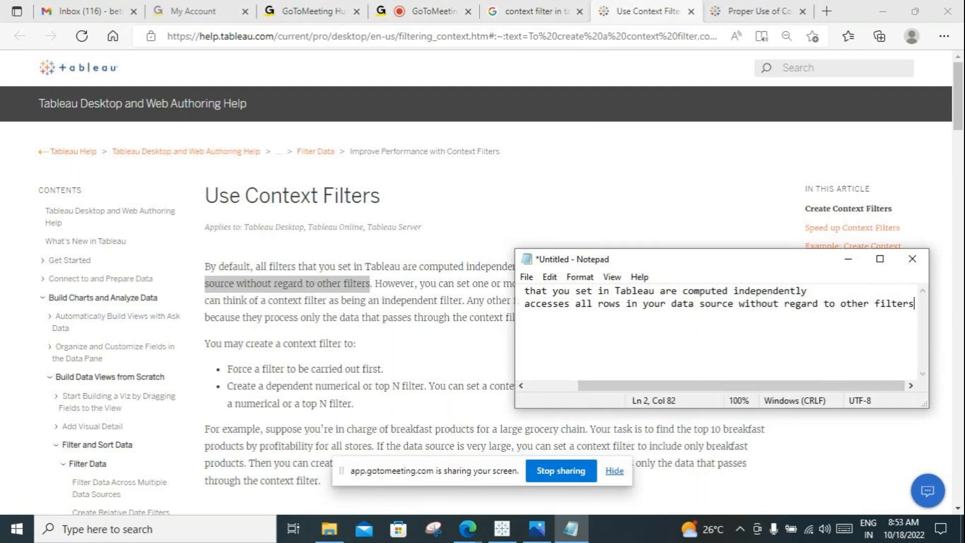
key("Return")
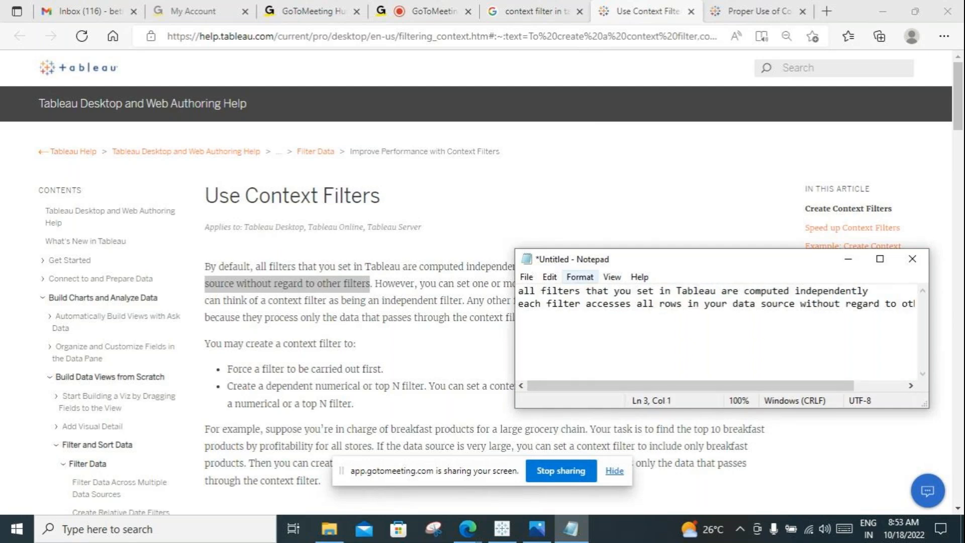
Step: Highlight "categorical filters as context filters for the view" in the article and write "define a filter as context" on the third line of the notes
left_click(433, 317)
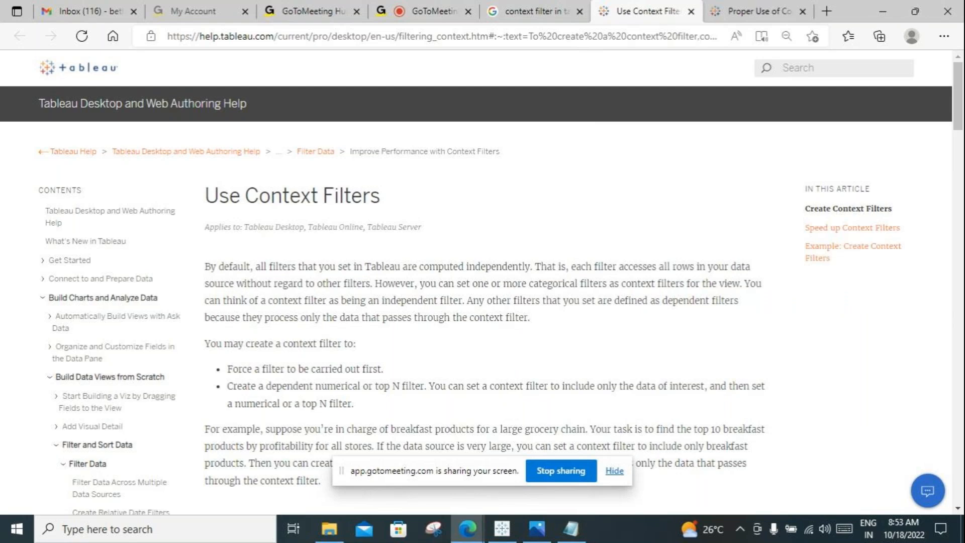
left_click_drag(529, 283, 740, 284)
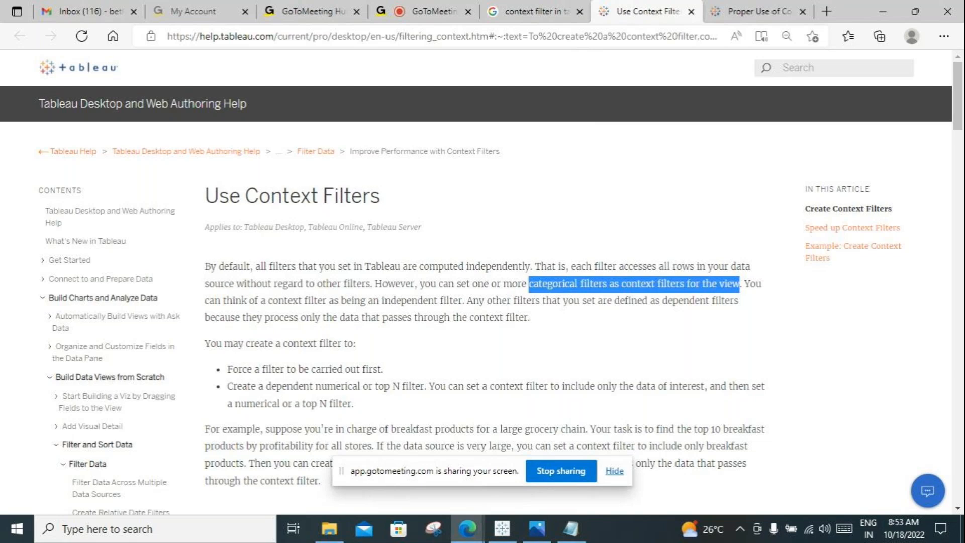
left_click(571, 529)
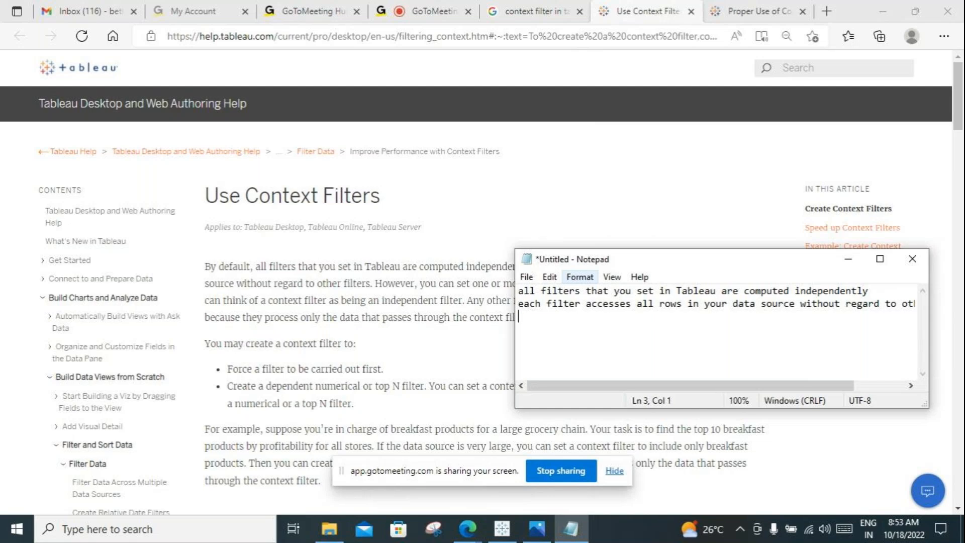
key("BackSpace")
type("sp")
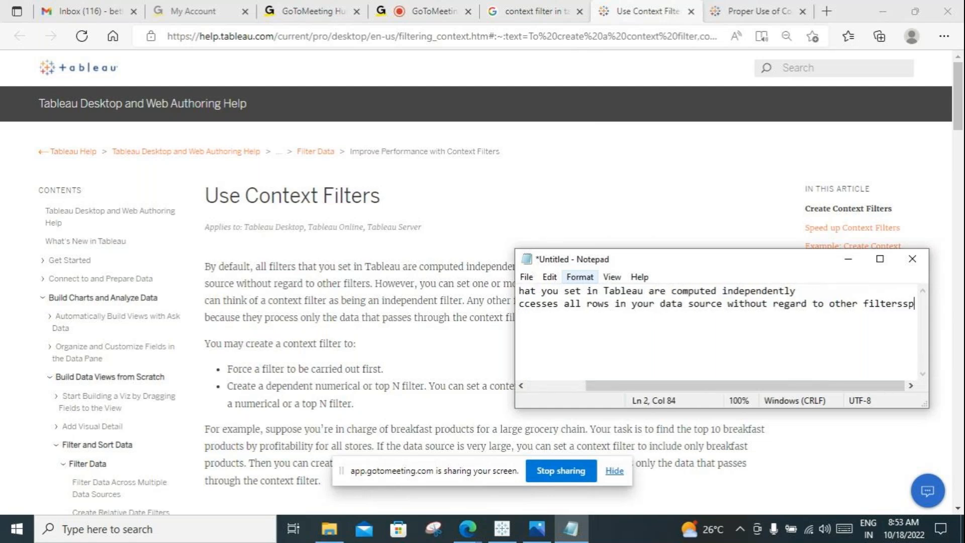
key("BackSpace")
key("BackSpace")
key("Return")
type("define ")
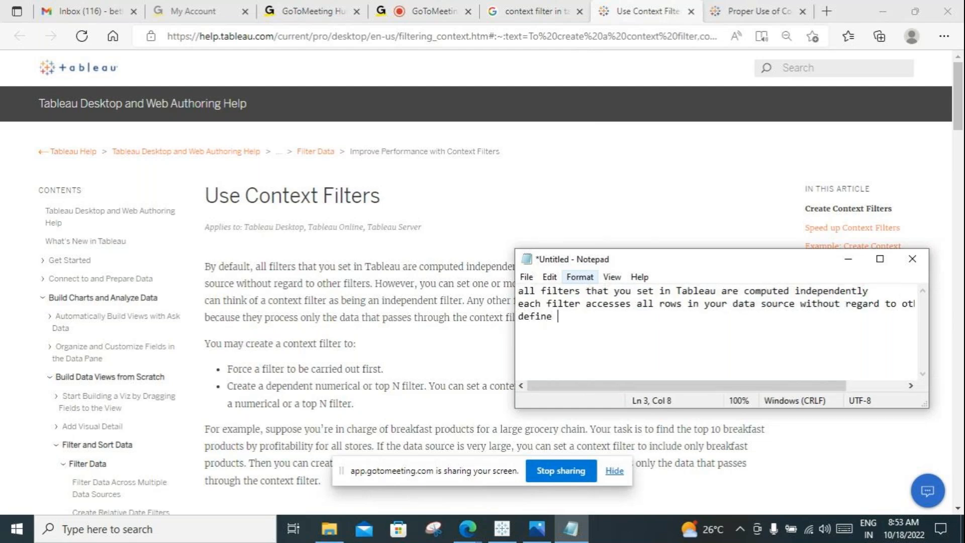
type("a filter as context")
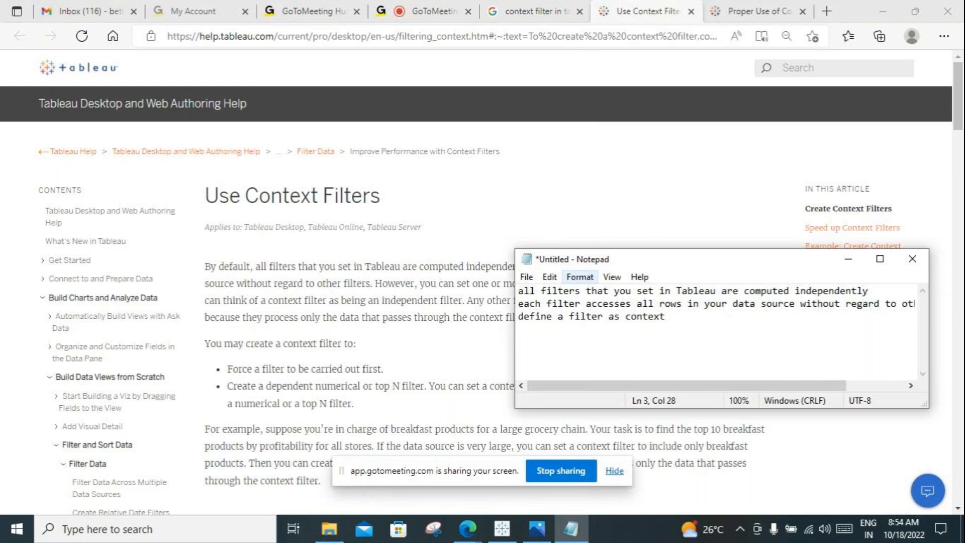
Step: Continue the third line of the notes with "other filter can pass through the context filter"
type("other filter can pass")
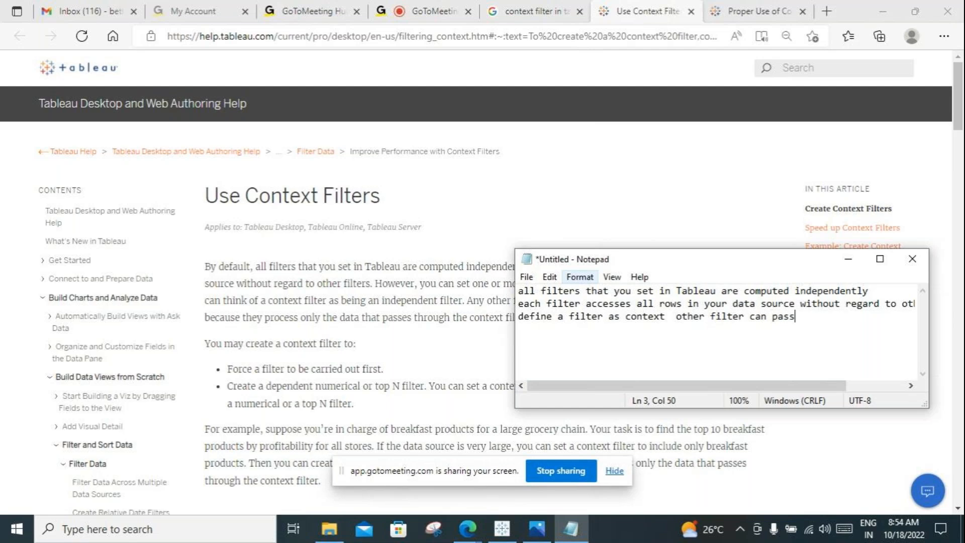
type(" through the context f")
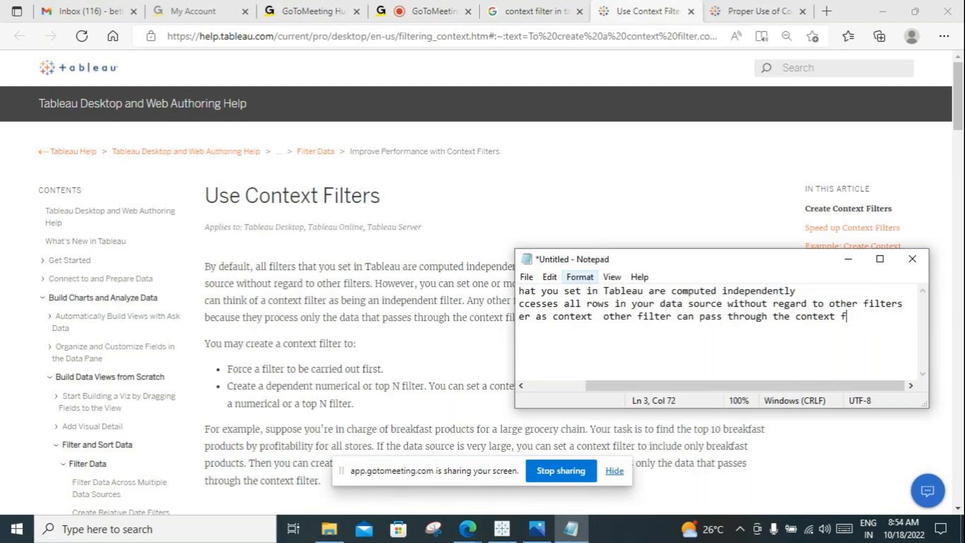
type("ilter")
Step: Move the Notepad window clear of the article's paragraphs and add "pushing that filter into first" after a blank line
left_click_drag(680, 265, 690, 111)
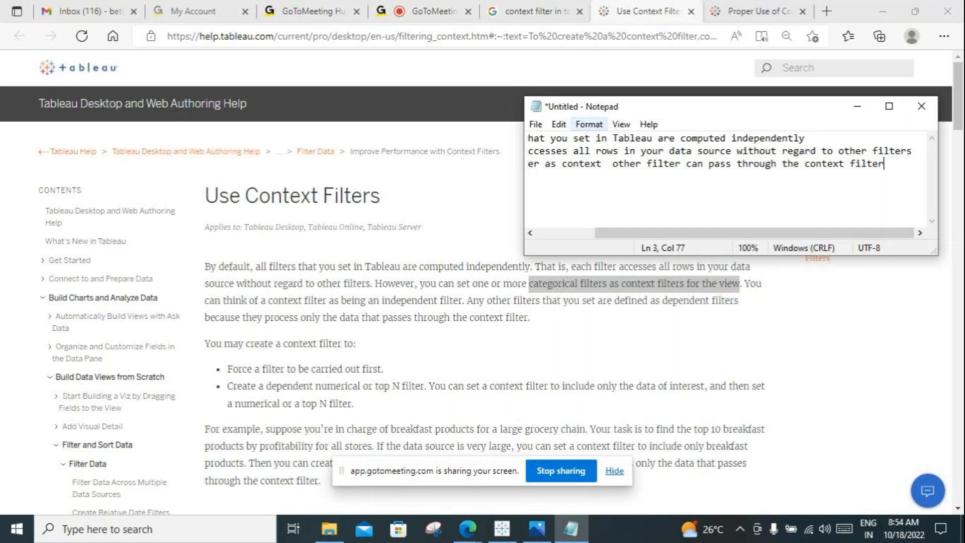
key("Return")
key("Return")
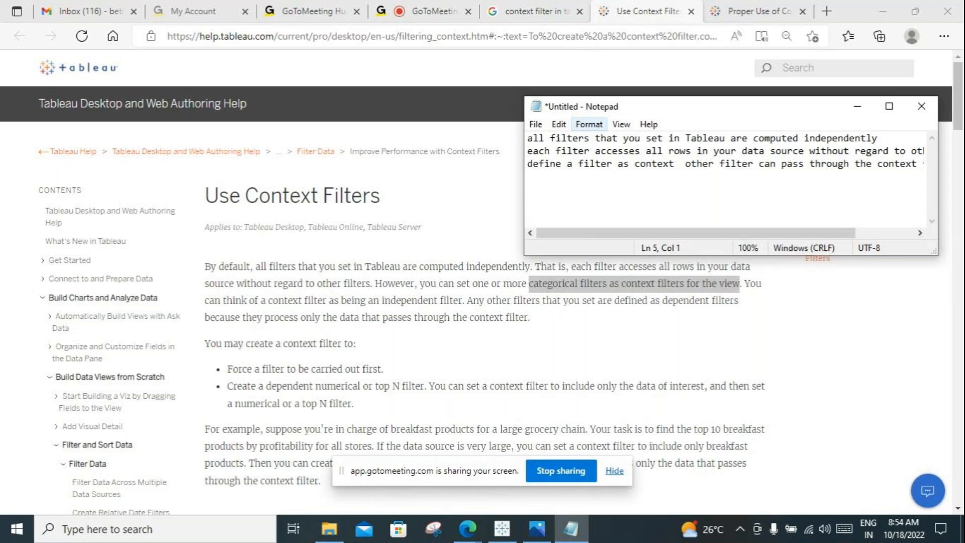
type("push is")
key("BackSpace")
key("BackSpace")
key("BackSpace")
type("ing that filter into")
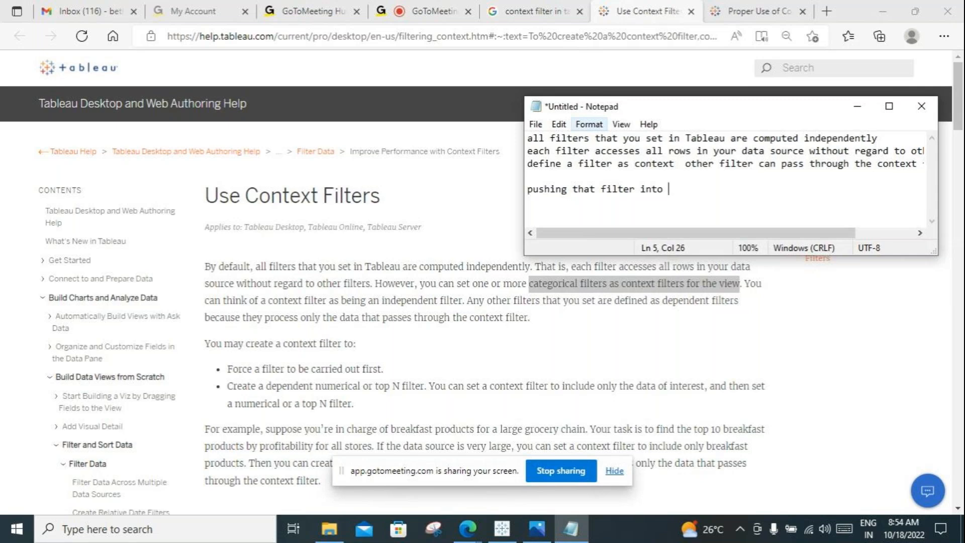
type("first")
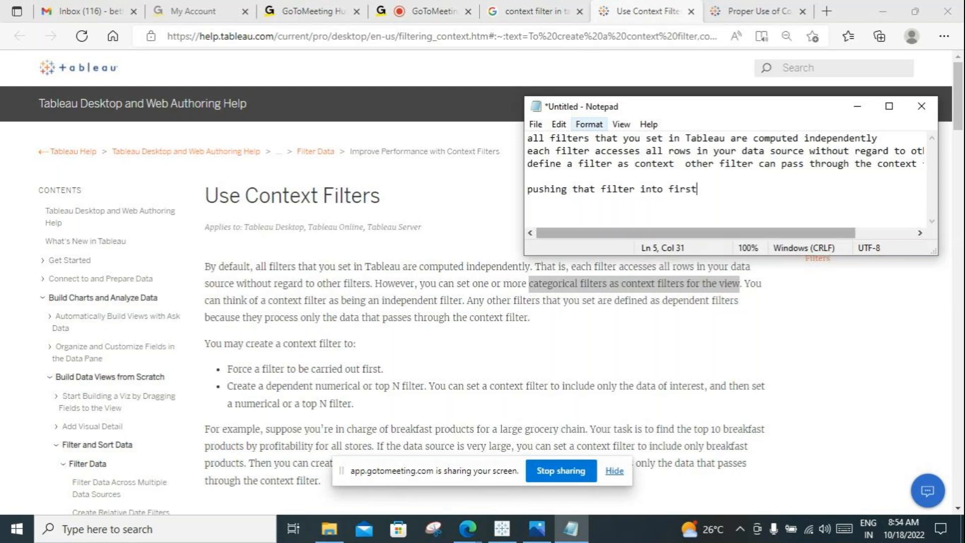
Step: Read the article's sections on creating and modifying context filters and the general rules for speeding them up
left_click(354, 403)
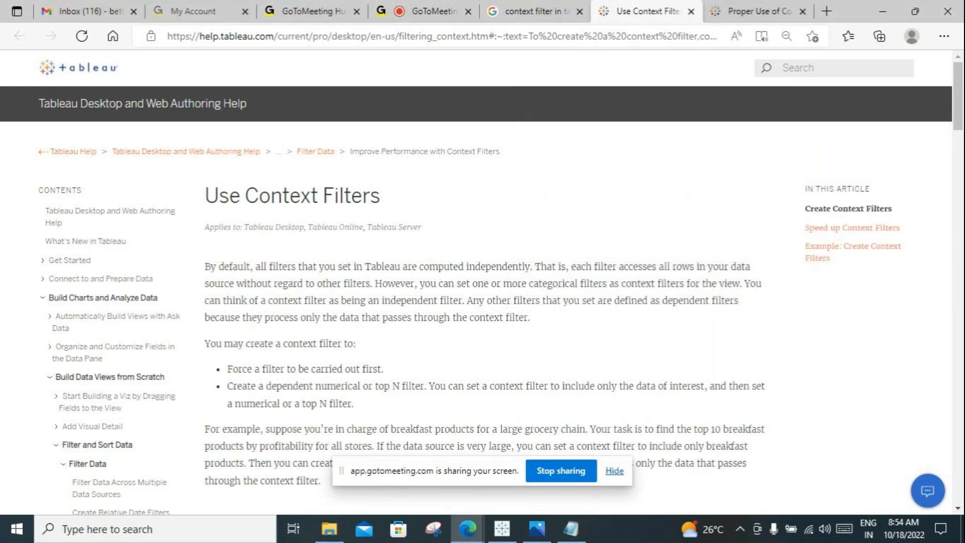
scroll(354, 403, "down", 3)
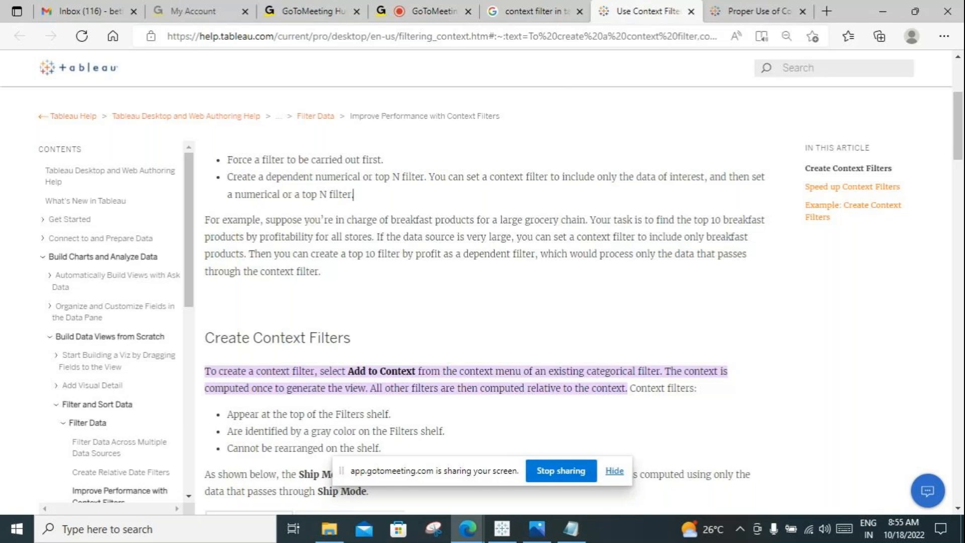
scroll(482, 327, "down", 10)
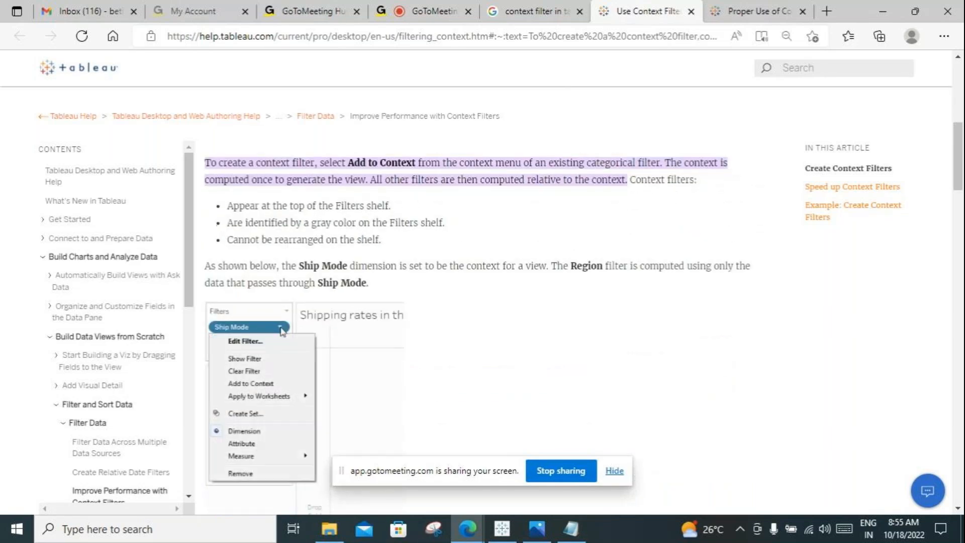
scroll(482, 326, "down", 1)
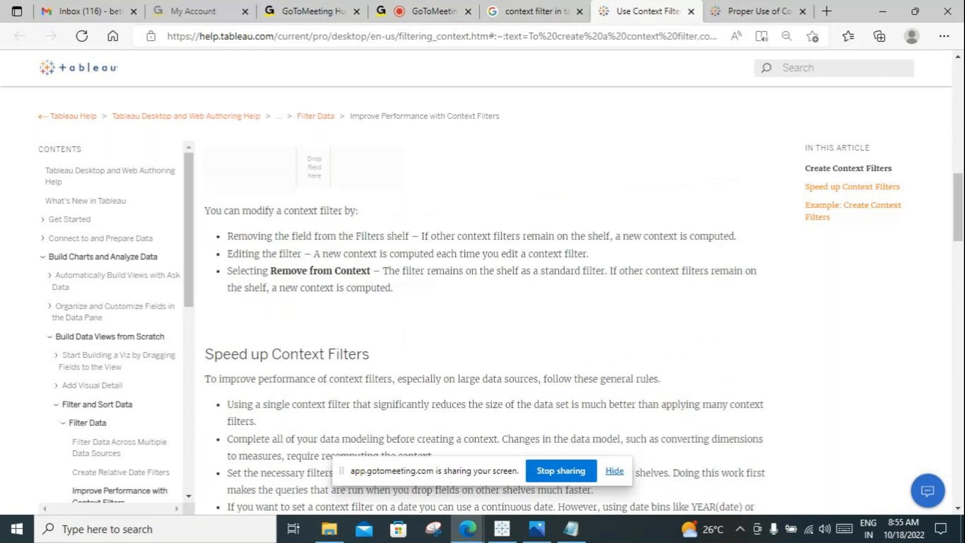
scroll(482, 326, "down", 3)
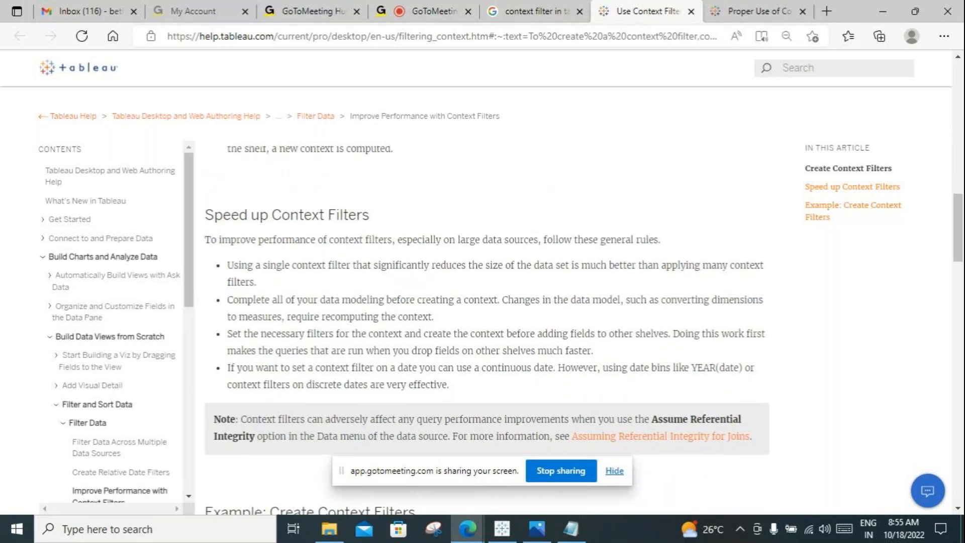
scroll(583, 331, "down", 2)
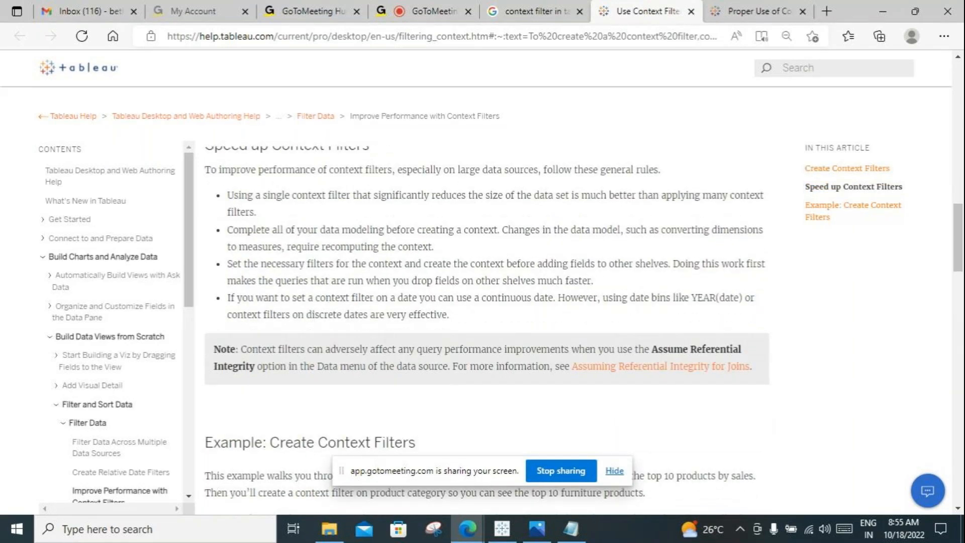
scroll(486, 330, "up", 2)
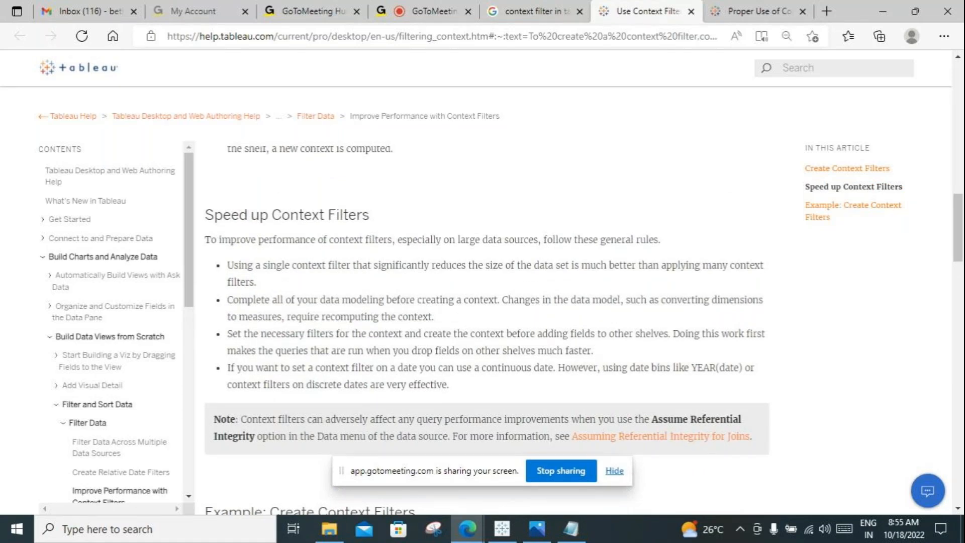
scroll(487, 331, "down", 2)
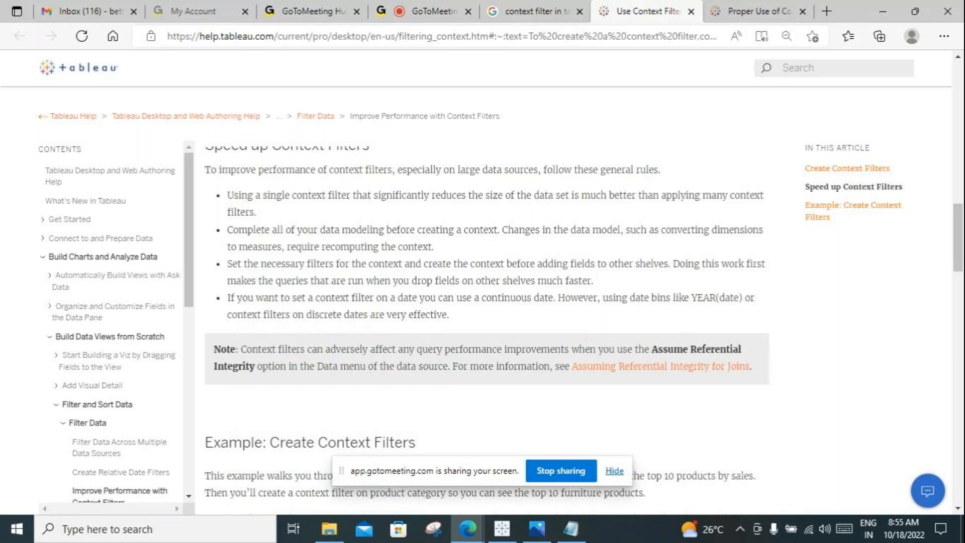
scroll(486, 322, "up", 2)
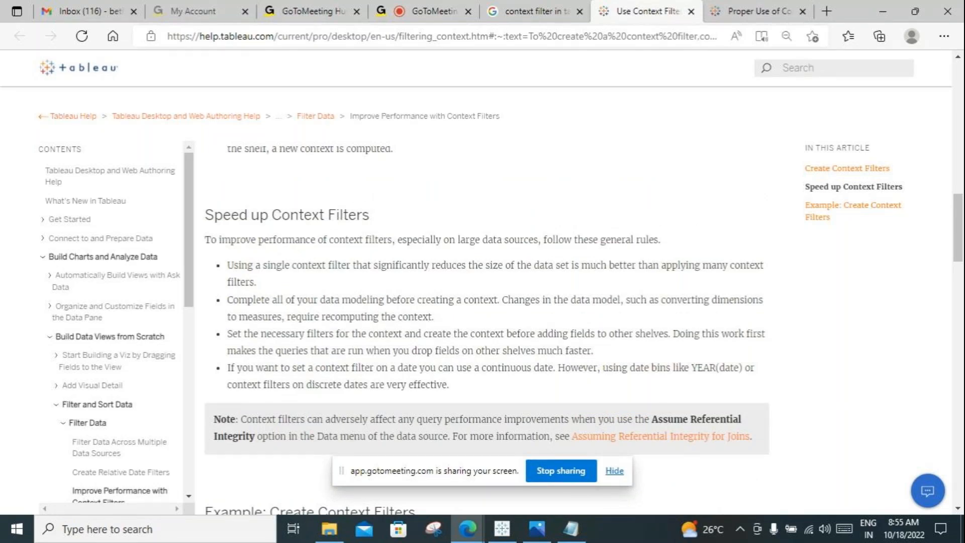
Step: Switch to the Tableau workbook and expand the Product hierarchy in the Orders table
left_click(502, 529)
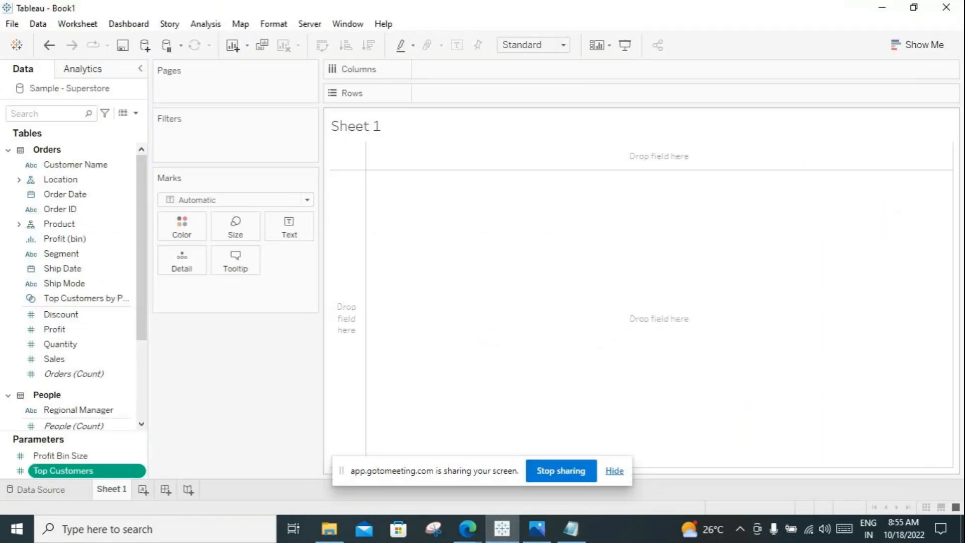
key("alt+Tab")
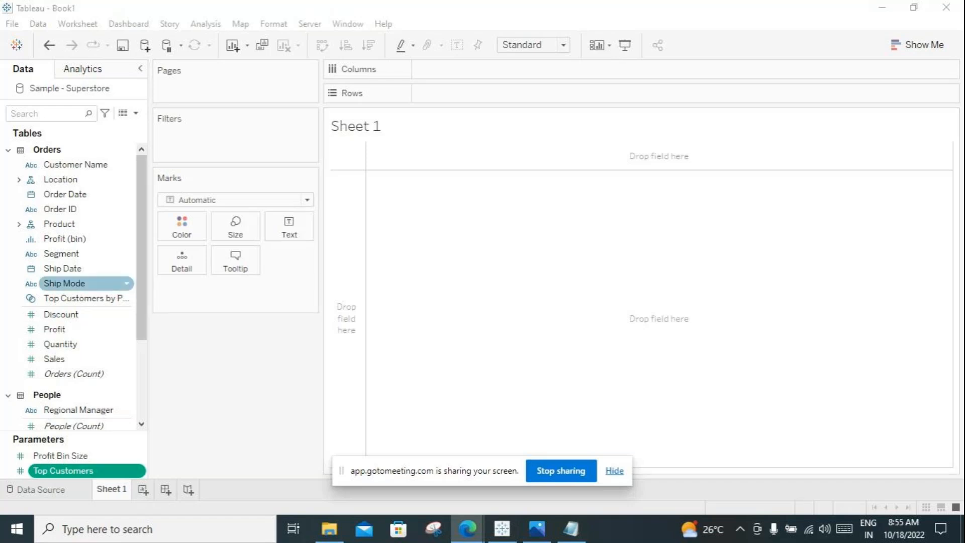
key("alt+Tab")
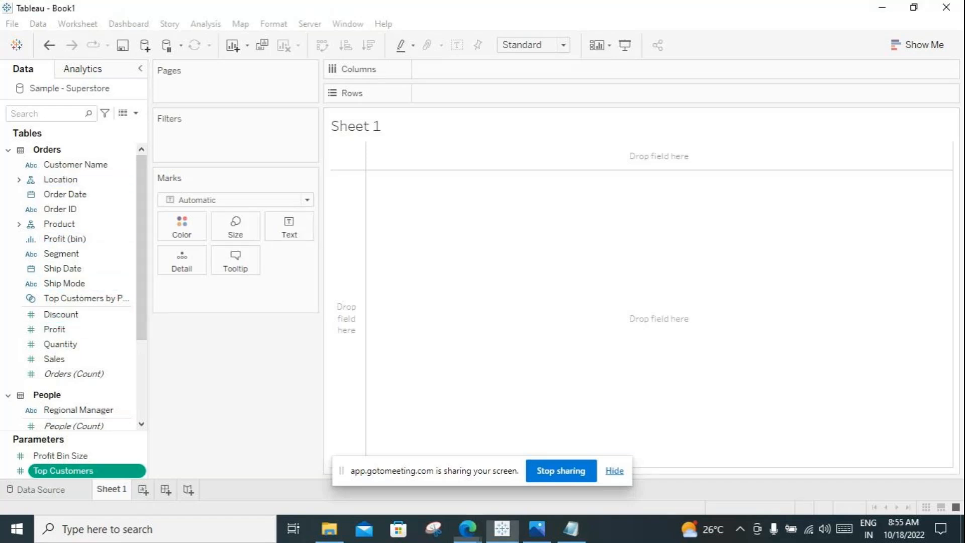
left_click(68, 225)
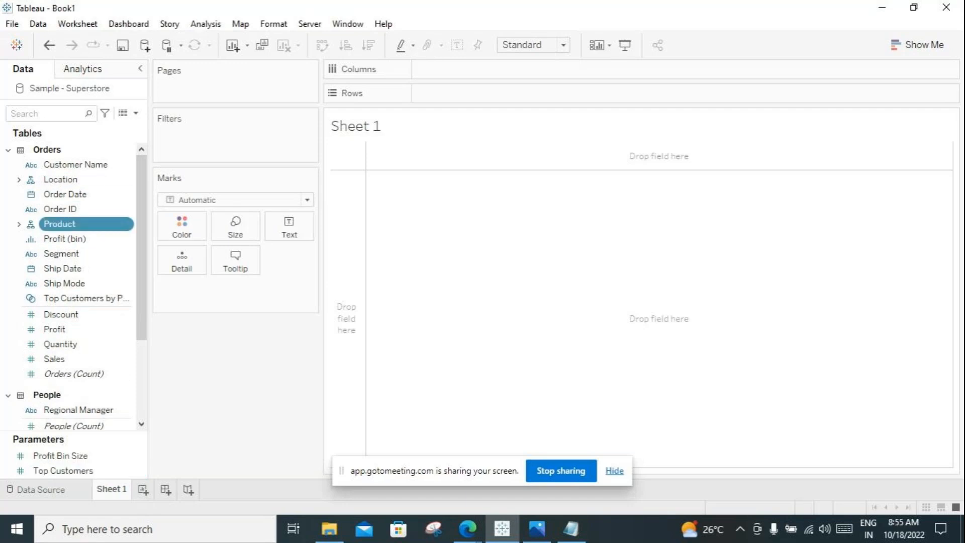
left_click(19, 224)
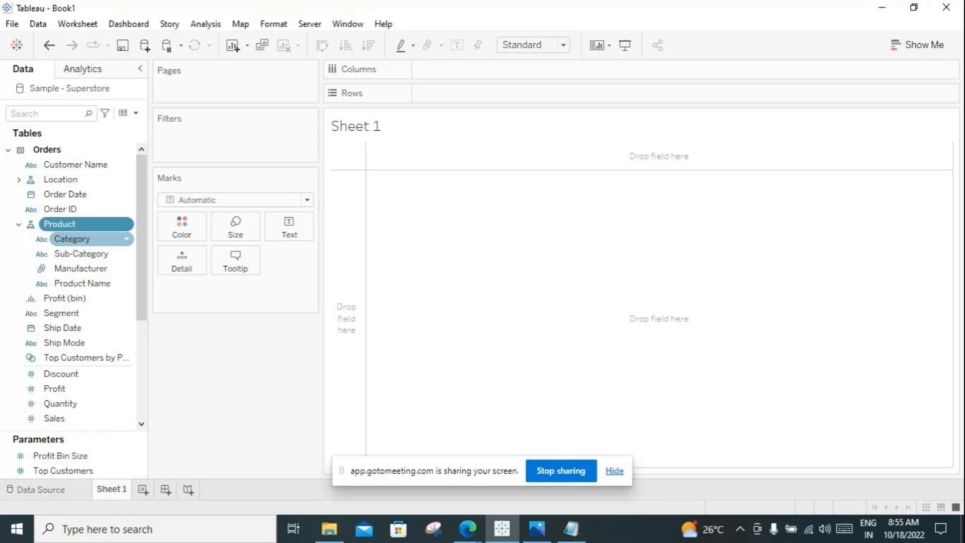
Step: Build a horizontal bar chart with Sub-Category on rows and the sum of Sales on columns
left_click(81, 253)
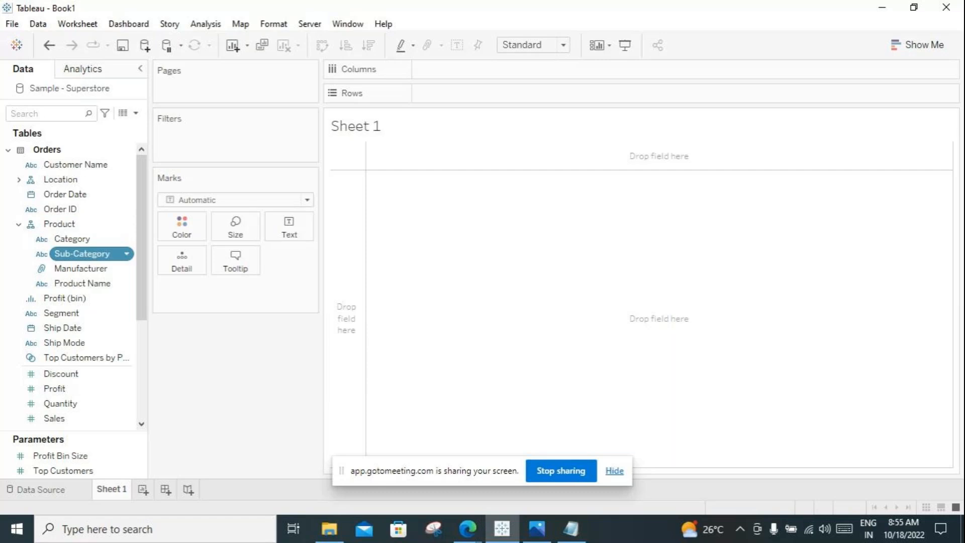
double_click(82, 254)
left_click(75, 418)
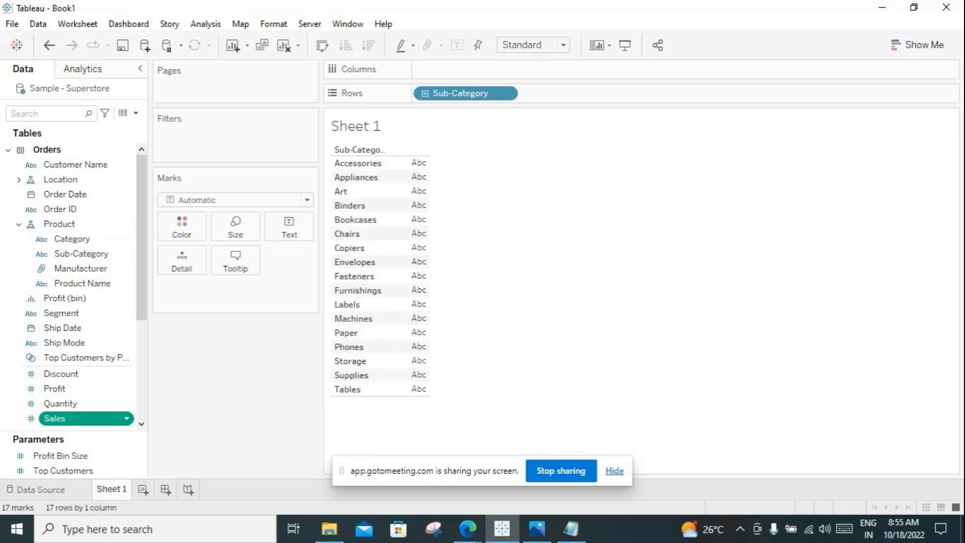
double_click(76, 418)
left_click_drag(243, 288, 518, 70)
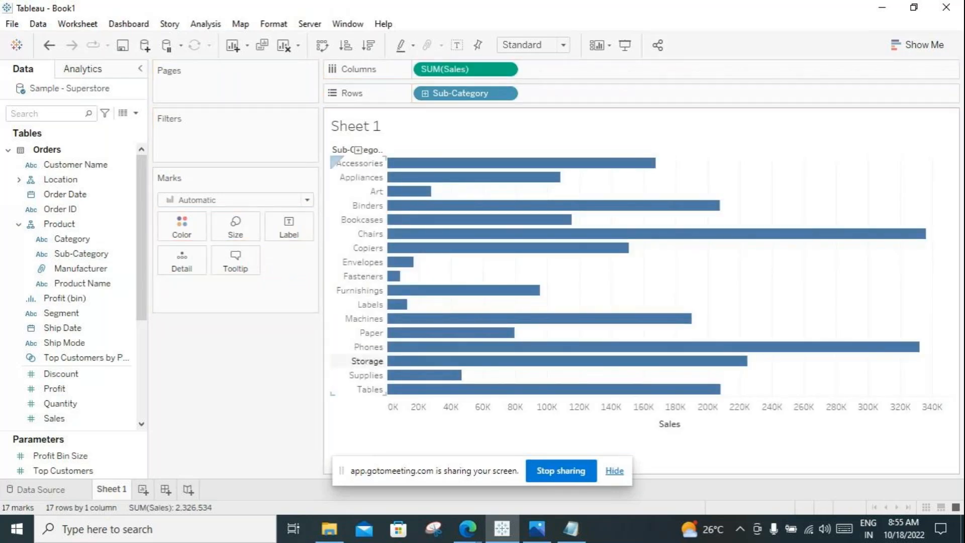
Step: Sort the sub-categories by descending sales and show the mark labels on the bars
left_click(368, 45)
left_click(456, 45)
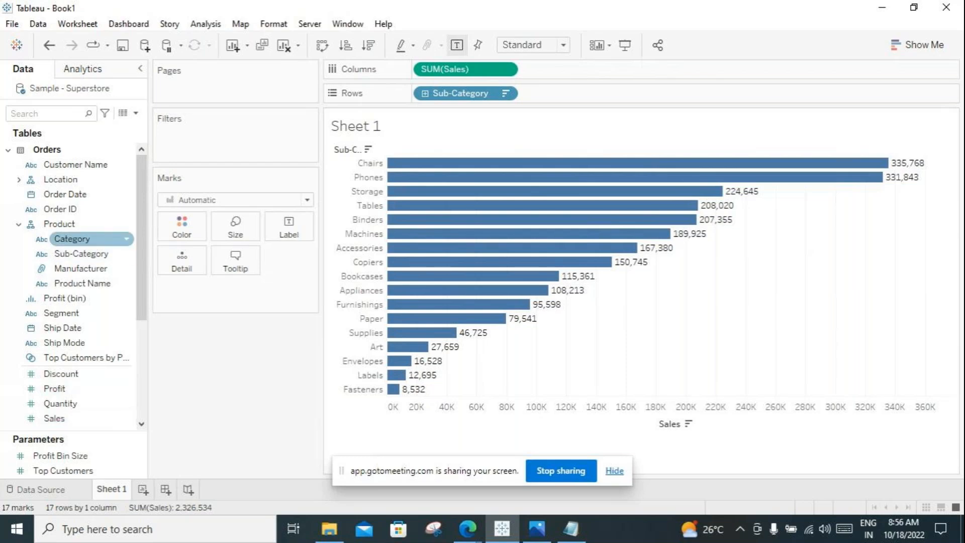
Step: Add a Category filter with Furniture, Office Supplies and Technology selected, and show its filter control beside the chart
mouse_move(90, 239)
left_mouse_down()
mouse_move(201, 167)
mouse_move(171, 132)
left_mouse_up()
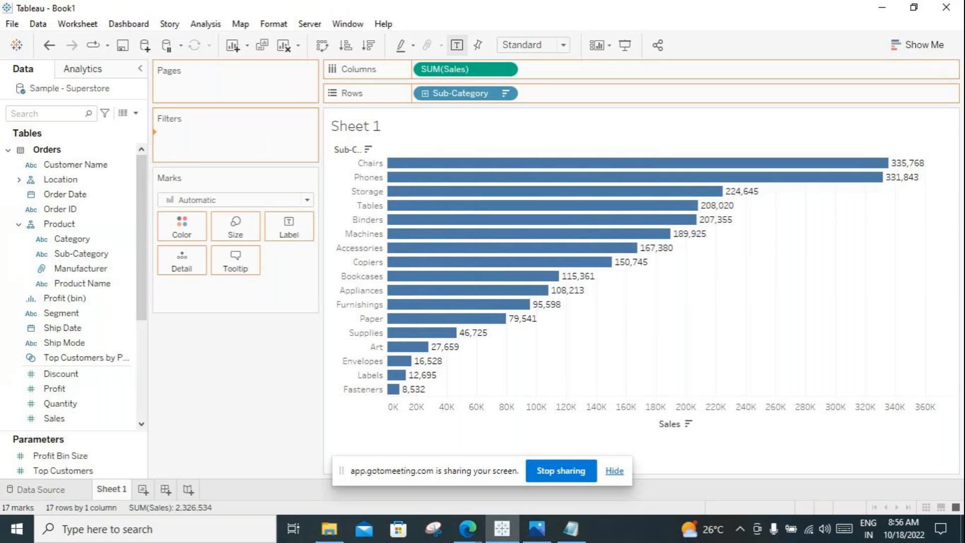
left_click_drag(171, 131, 170, 132)
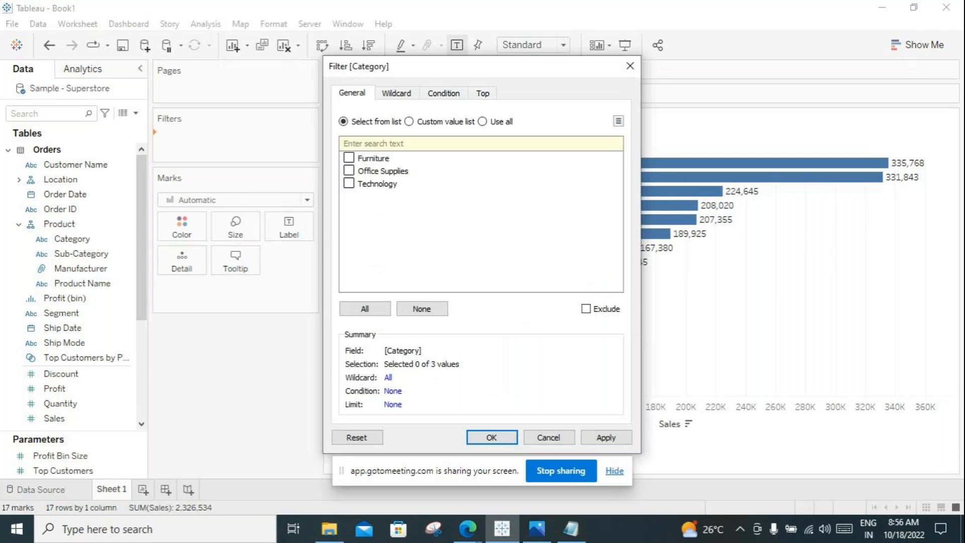
left_click(348, 158)
left_click(349, 171)
left_click(349, 184)
left_click(606, 438)
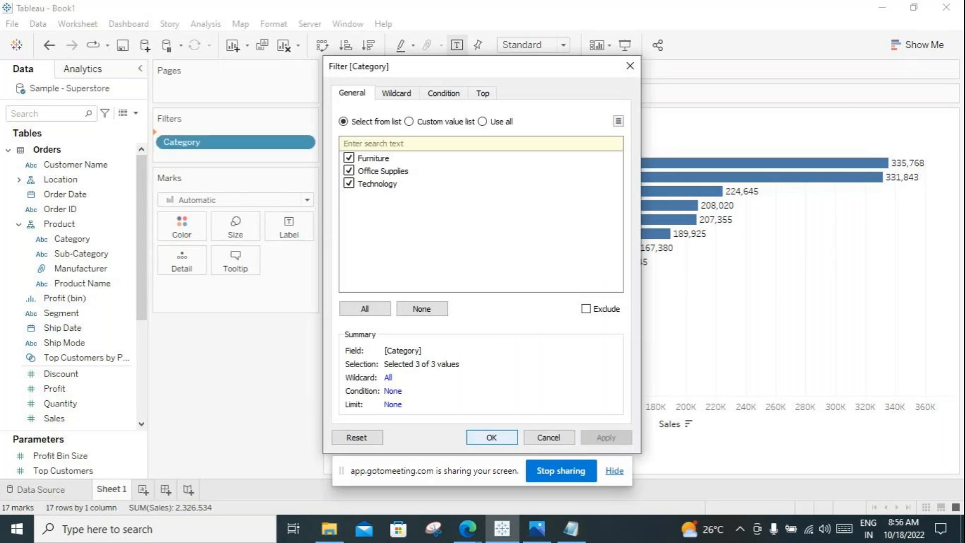
left_click(492, 437)
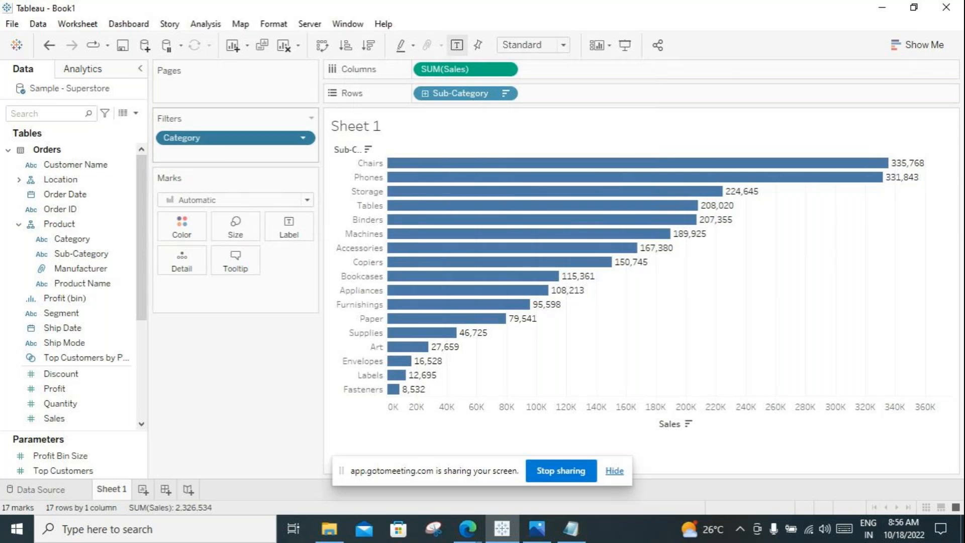
left_click(303, 137)
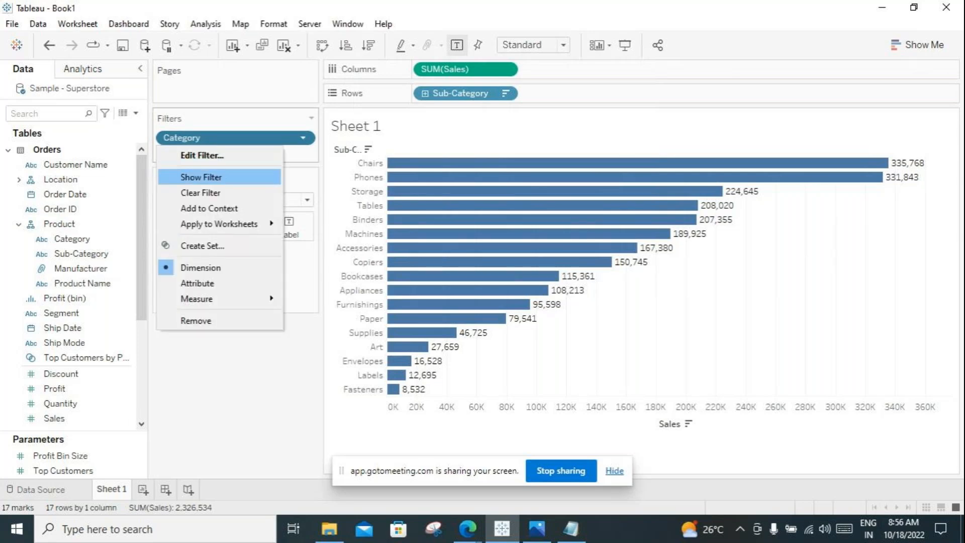
left_click(201, 177)
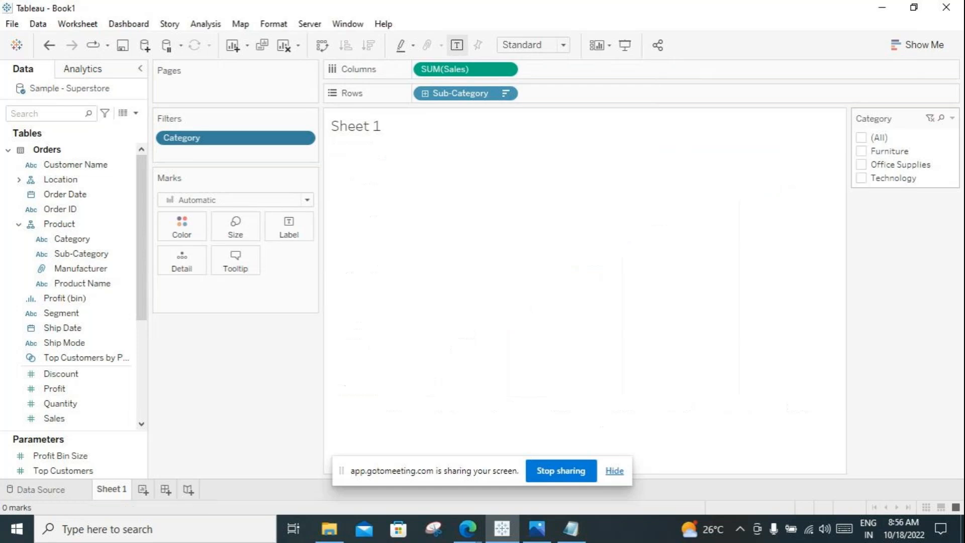
Step: Try the Category filter with Furniture alone, Furniture plus Office Supplies, Office Supplies alone, and Technology alone
left_click(862, 138)
left_click(861, 151)
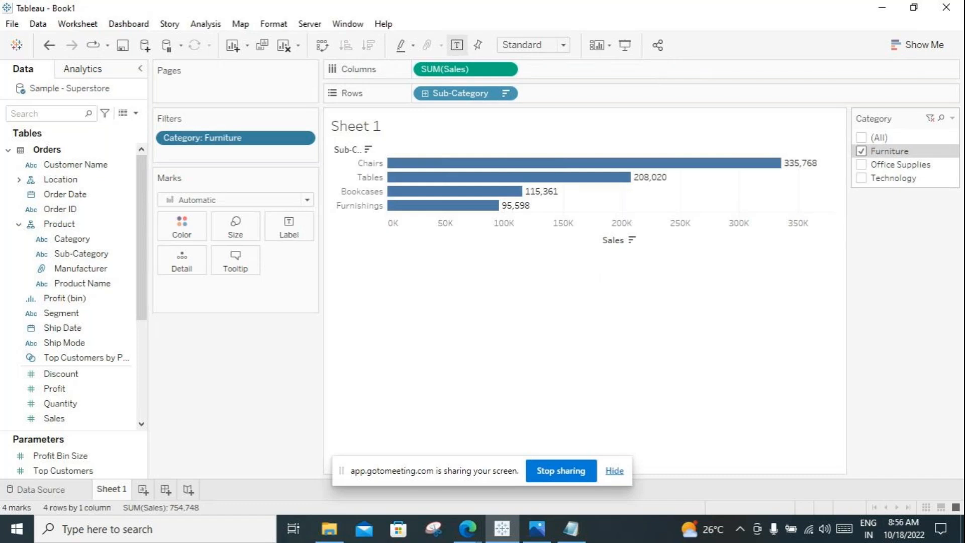
left_click(861, 164)
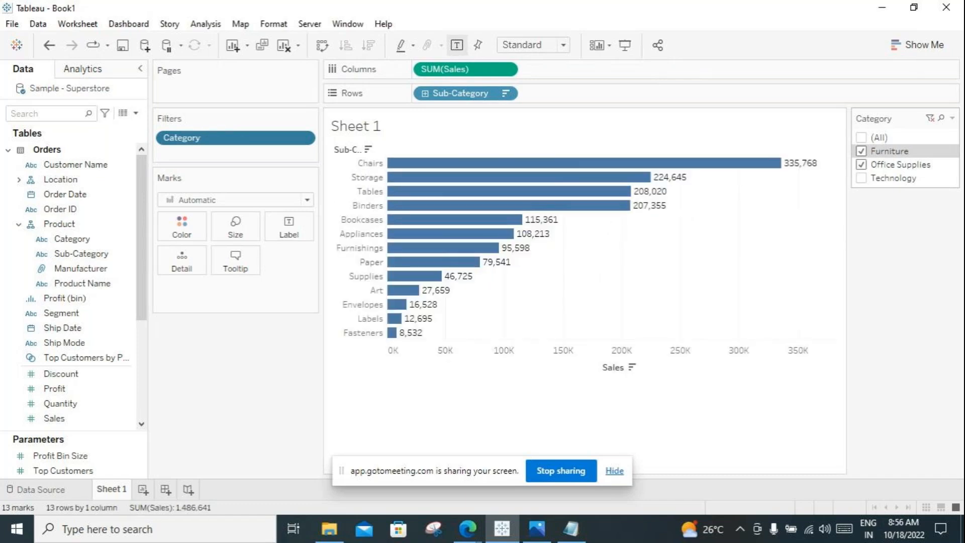
left_click(861, 151)
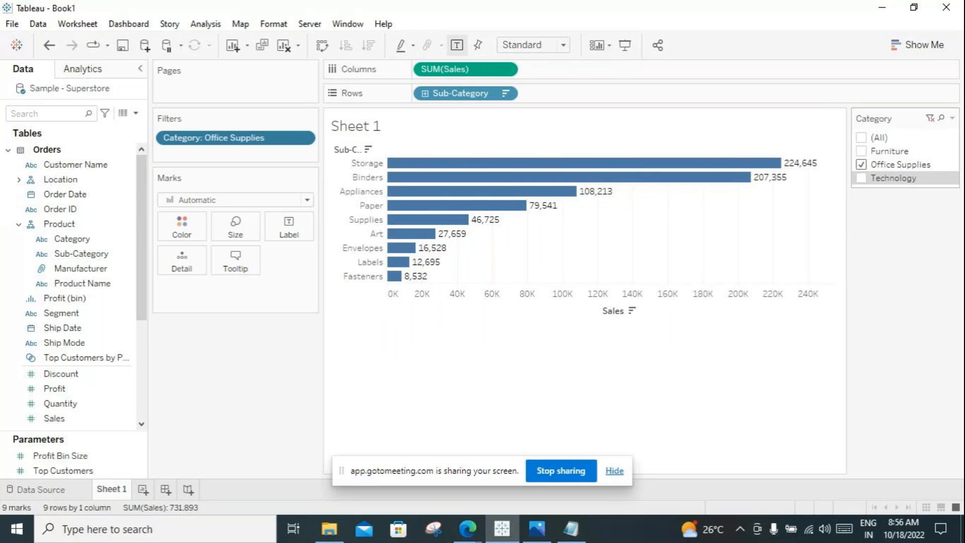
left_click(862, 165)
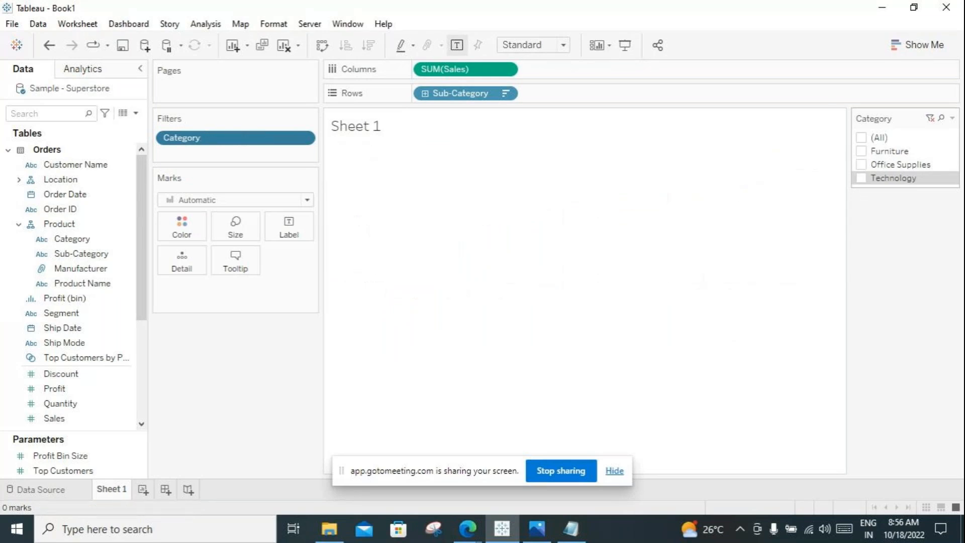
left_click(862, 178)
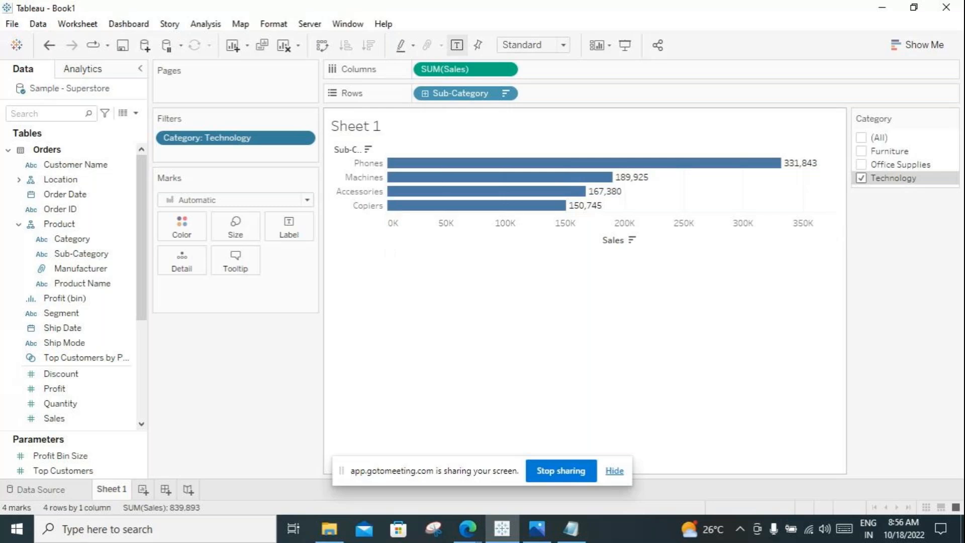
mouse_move(486, 163)
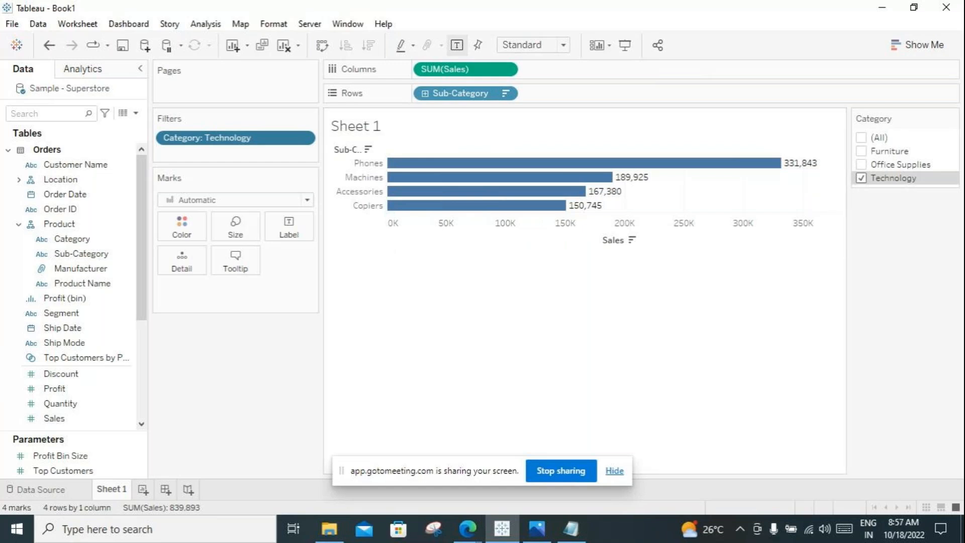
Step: Switch to the GoToMeeting tab in Edge to check the session participants, and return to the Tableau sheet
left_click(467, 528)
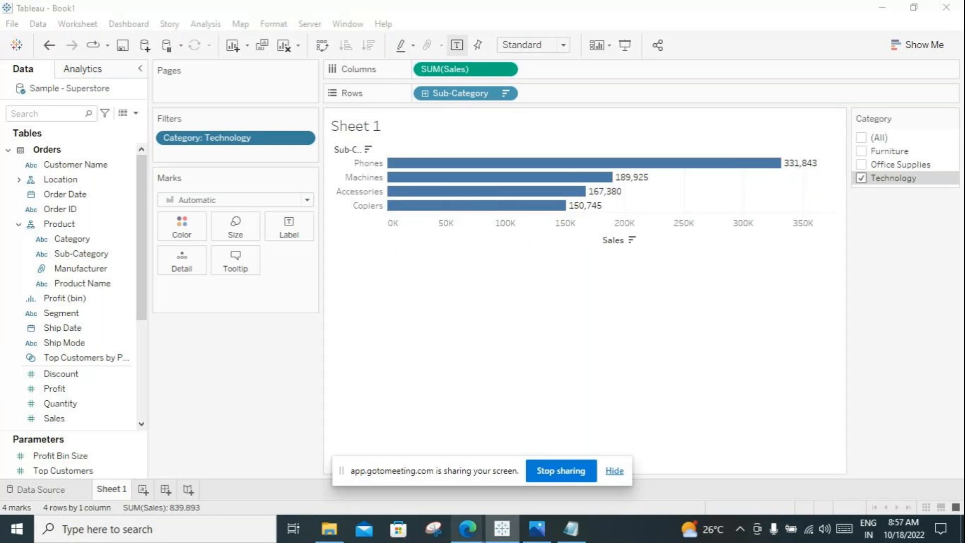
left_click(391, 471)
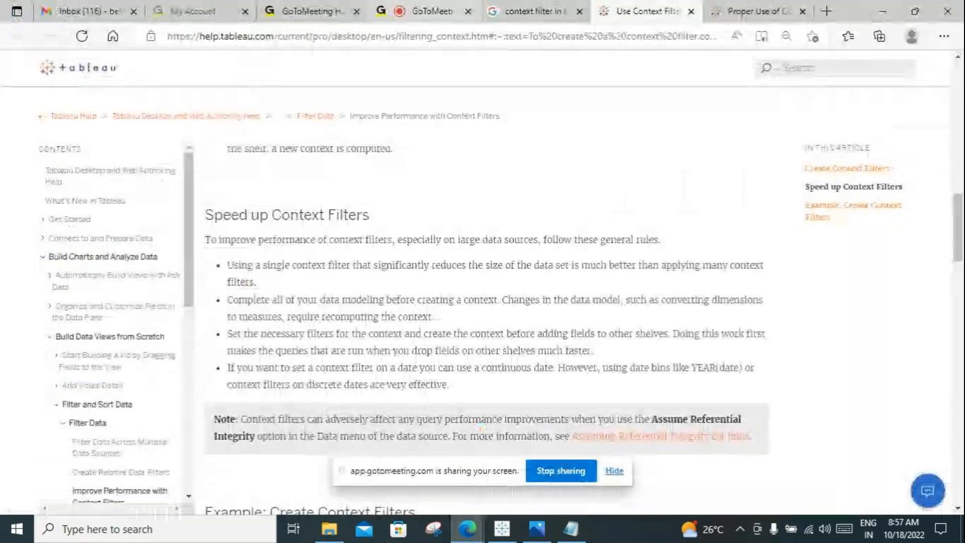
left_click(432, 11)
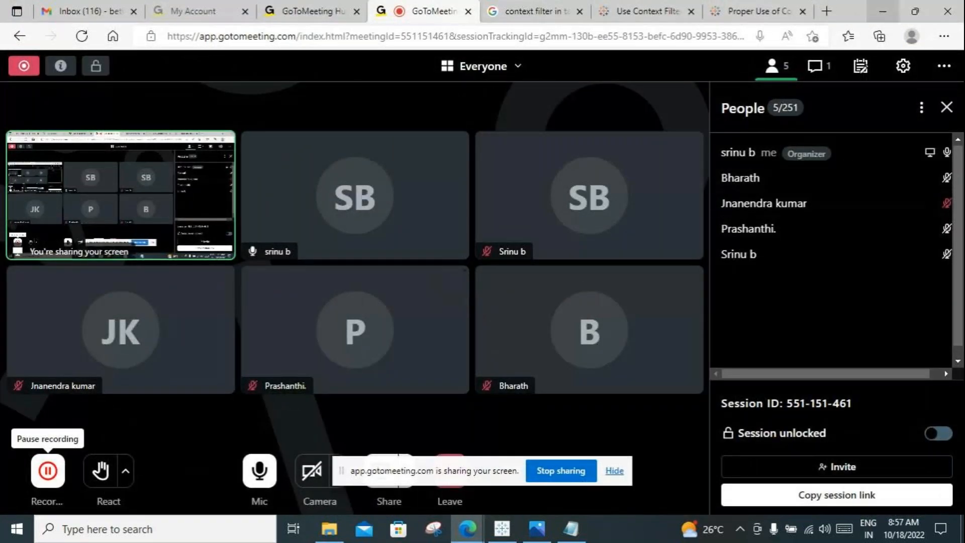
left_click(882, 11)
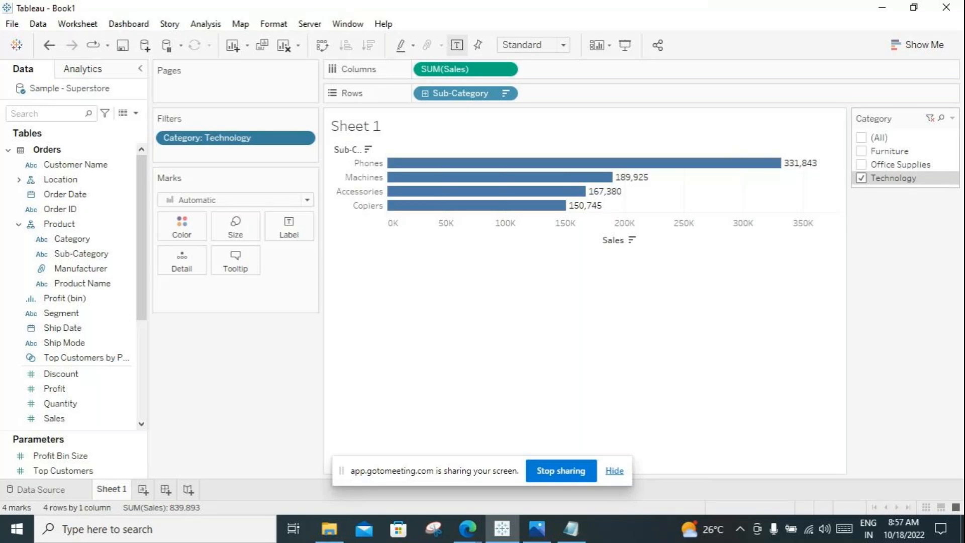
Step: Limit the chart to each category in turn: Furniture, Office Supplies, and Technology
left_click(861, 151)
left_click(861, 178)
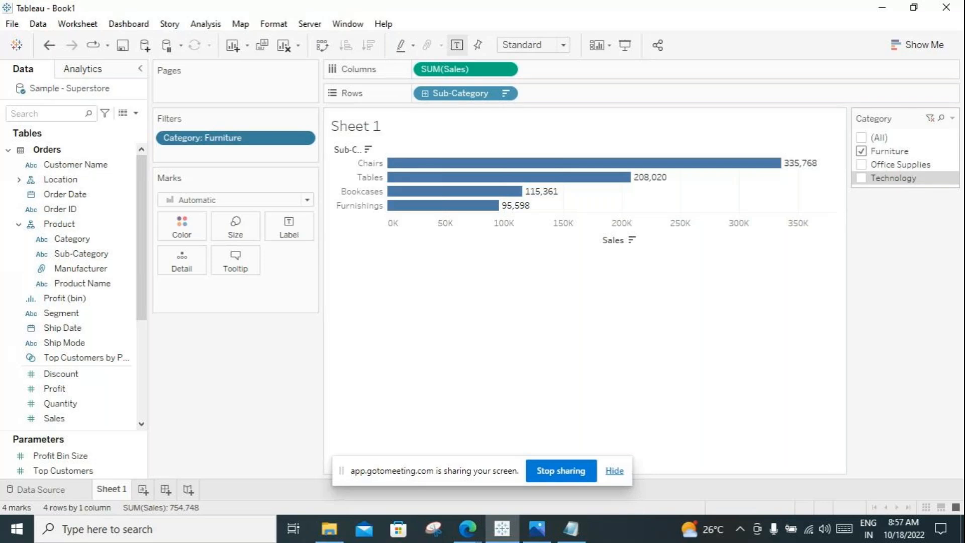
left_click(861, 151)
left_click(861, 164)
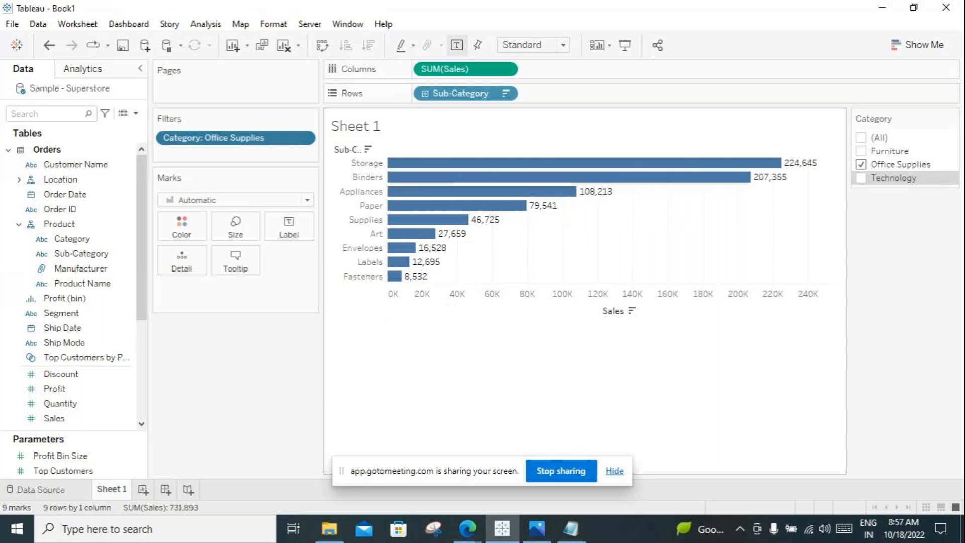
left_click(862, 165)
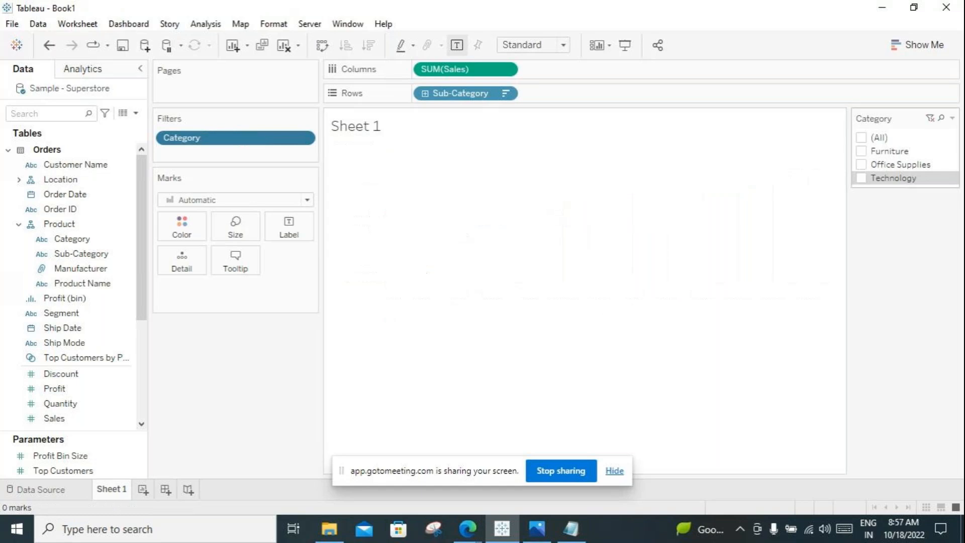
left_click(861, 178)
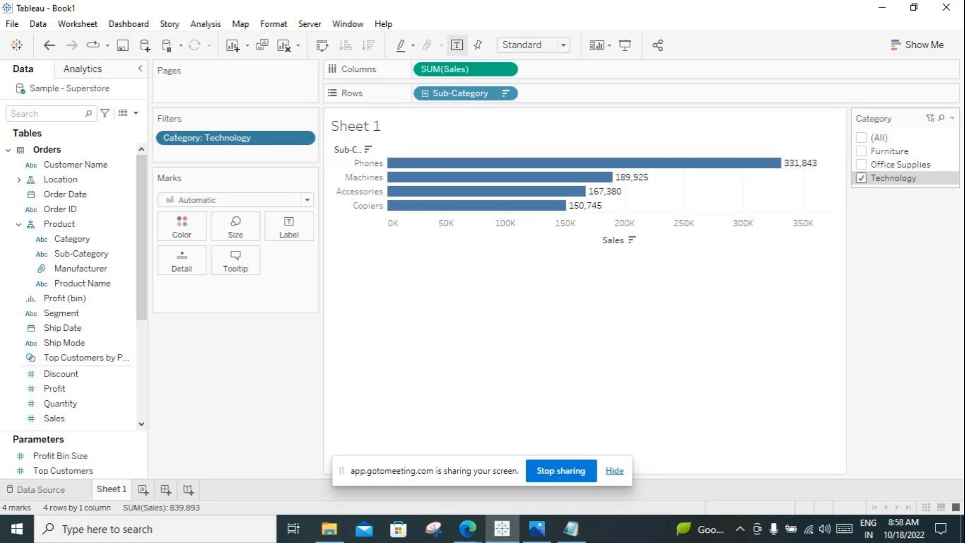
Step: Change the Category filter from Technology to Office Supplies alone, and from that to Furniture alone
left_click(861, 177)
left_click(861, 164)
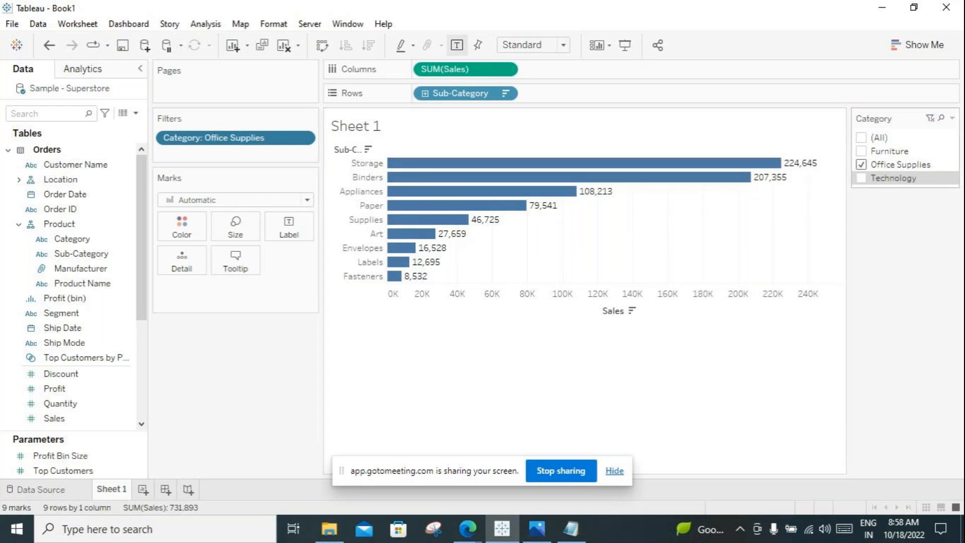
left_click(860, 151)
left_click(860, 165)
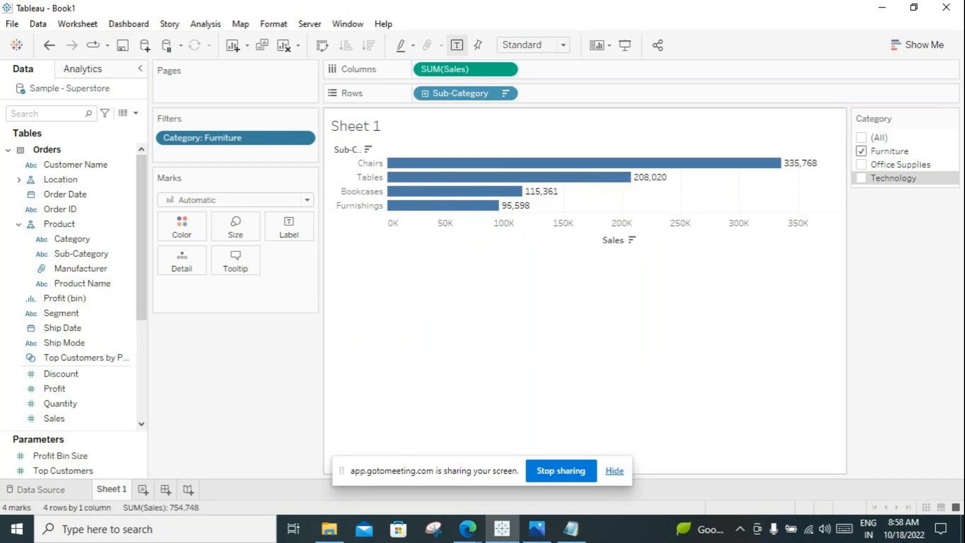
mouse_move(614, 165)
Step: Reset the Category filter to all values and deselect Office Supplies and Technology, keeping only Furniture
left_click(930, 118)
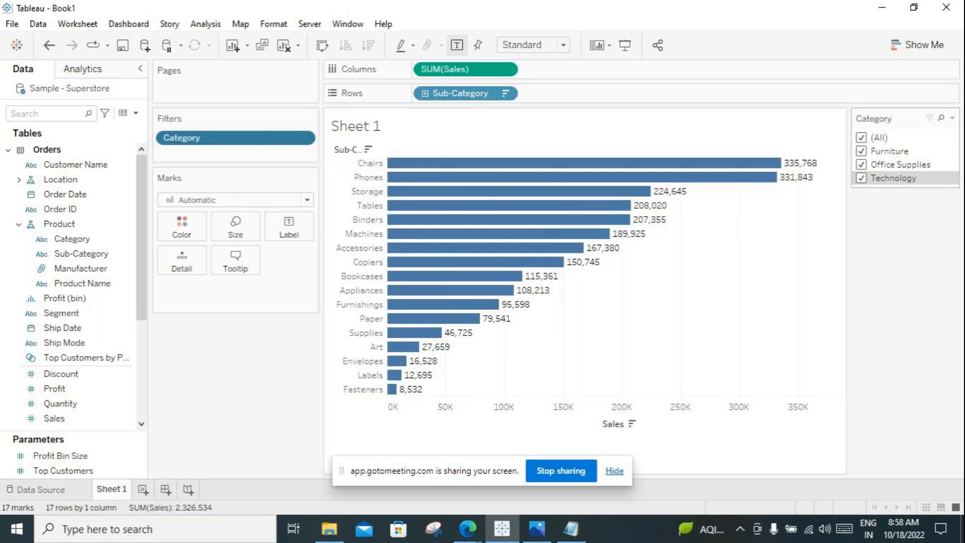
left_click(861, 165)
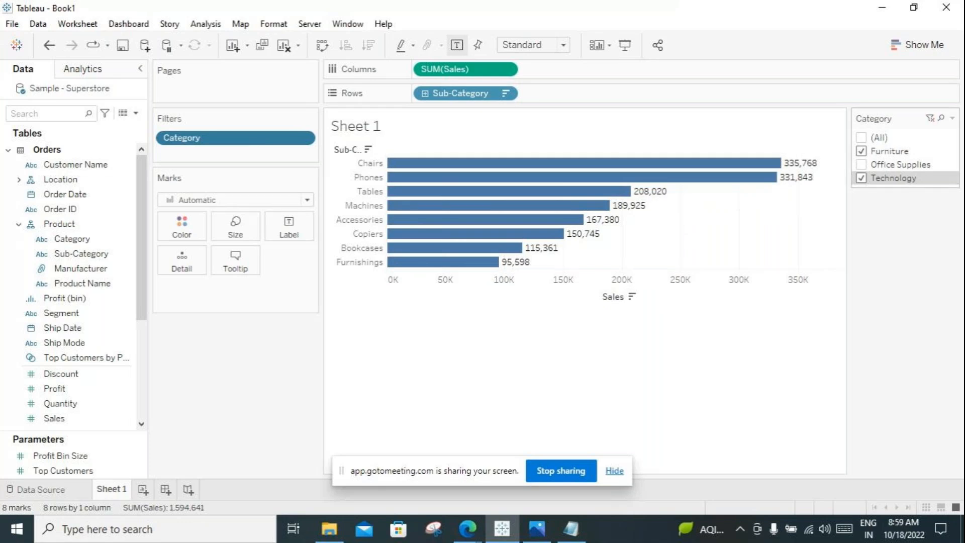
left_click(860, 178)
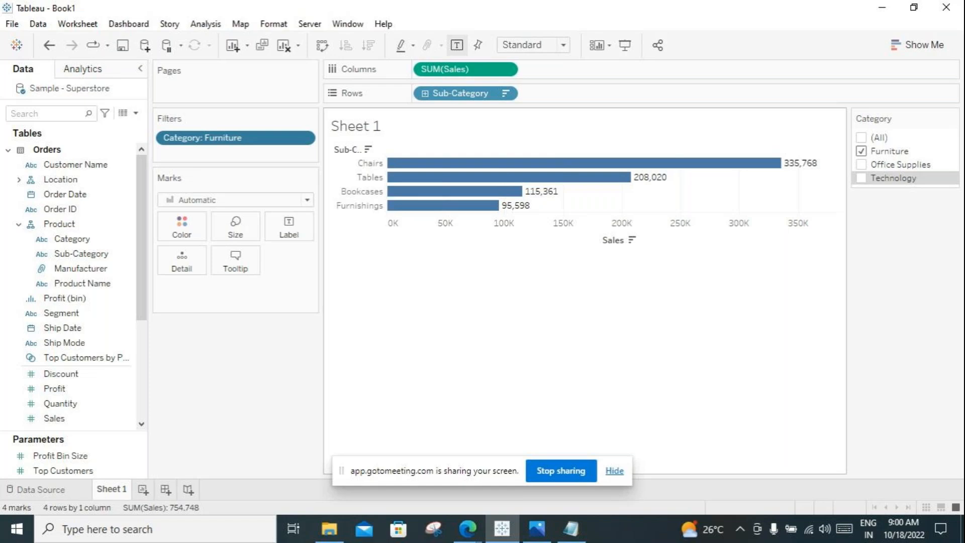
Step: Check the GoToMeeting window in Edge twice for raised hands and speaking participants, returning to Tableau each time
left_click(468, 527)
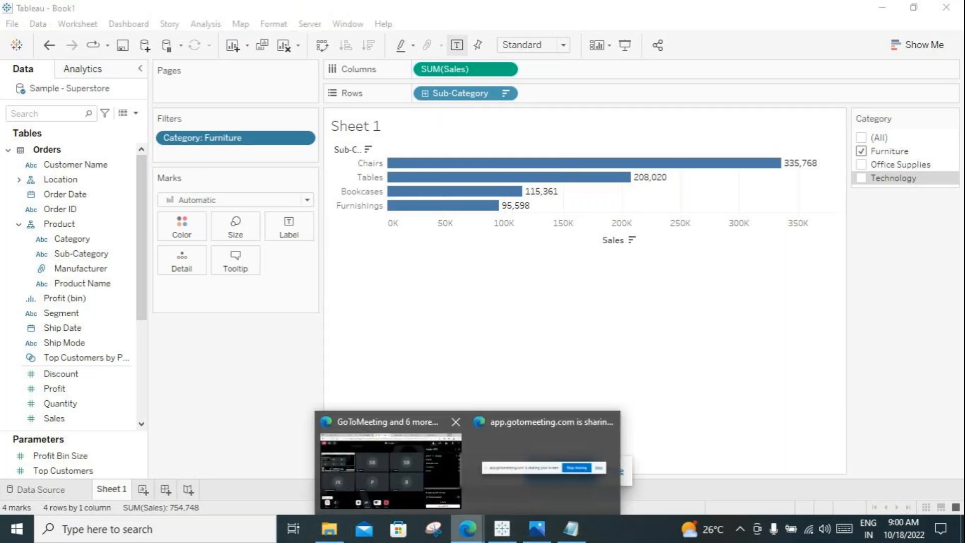
left_click(390, 464)
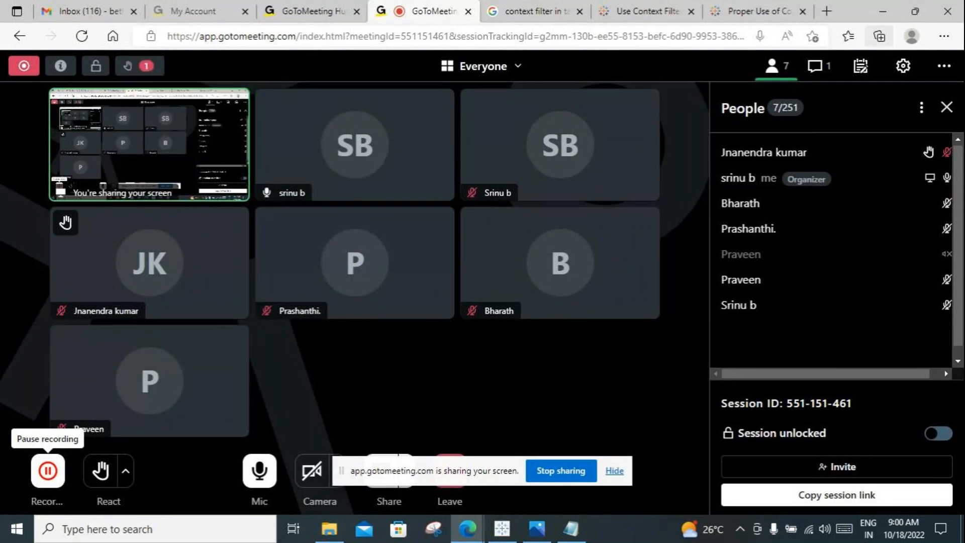
left_click(882, 11)
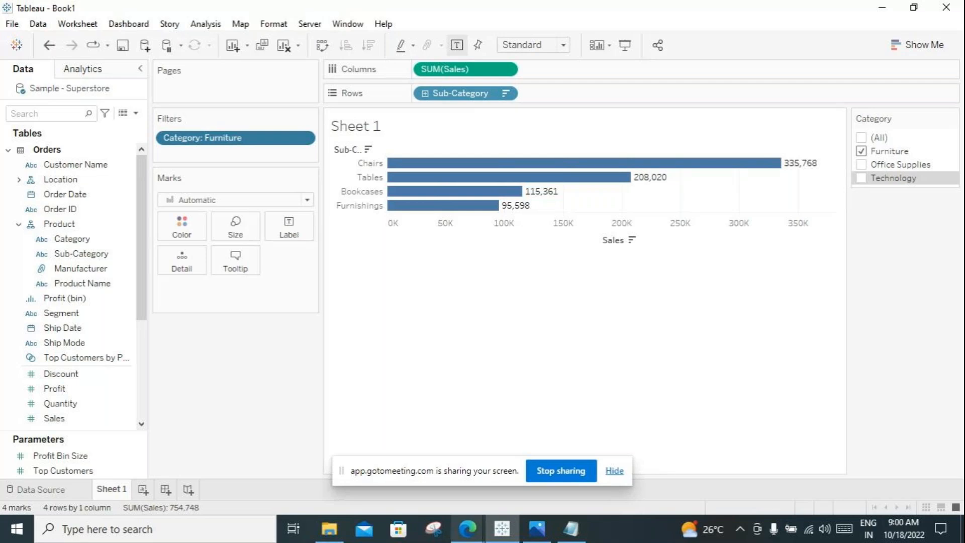
mouse_move(467, 528)
left_click(388, 462)
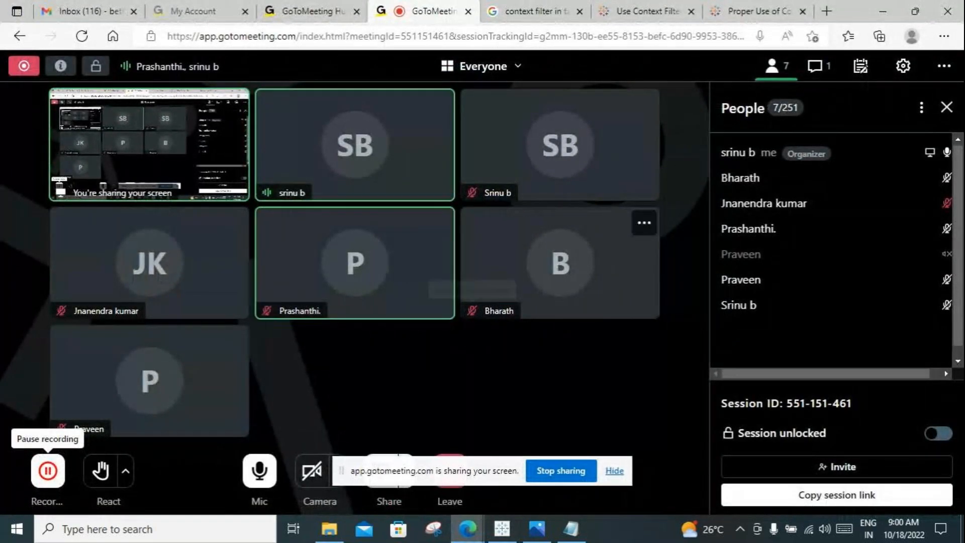
left_click(883, 11)
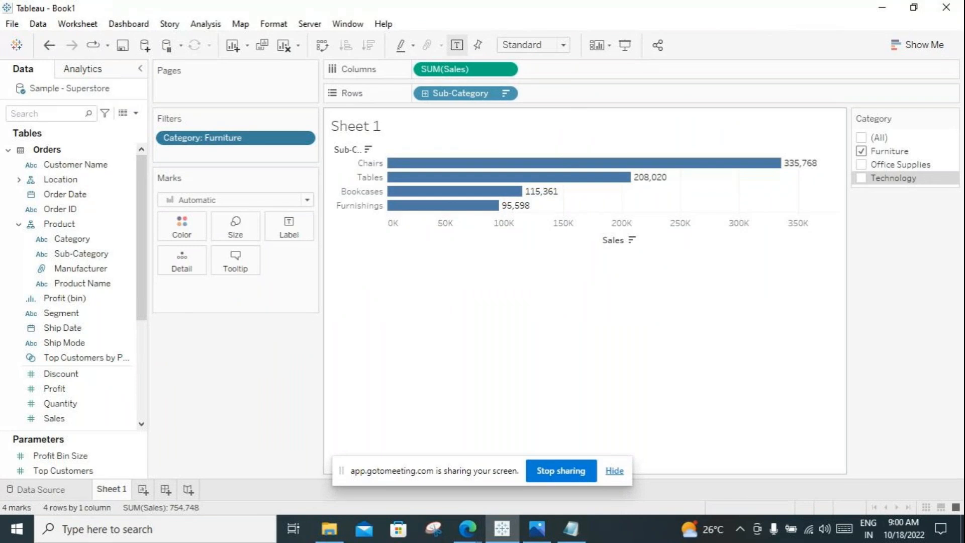
Step: Narrow the column holding the Pages, Filters and Marks cards to widen the chart area
left_click_drag(321, 301, 268, 302)
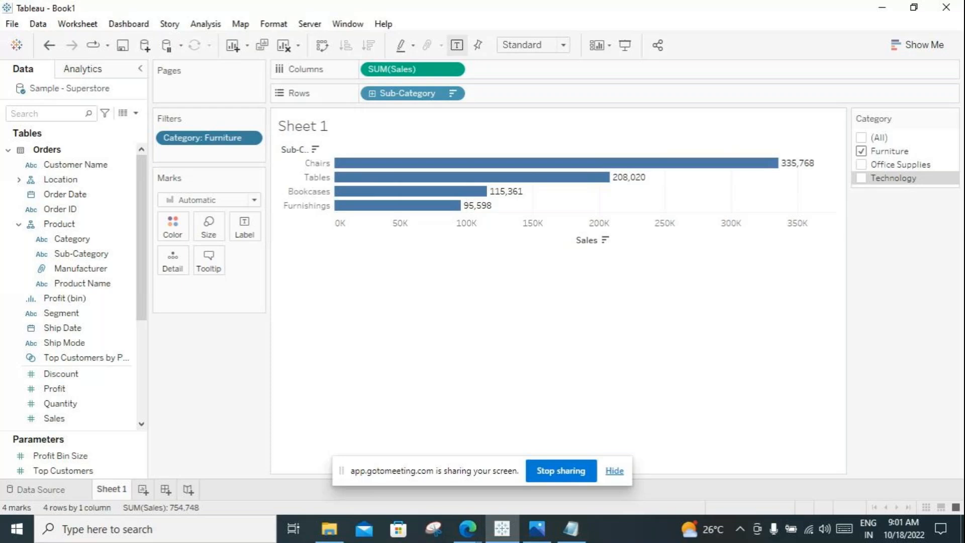
Step: Build a bar chart of total Sales by Sub-Category on a new worksheet, sorted descending with value labels shown
left_click(143, 489)
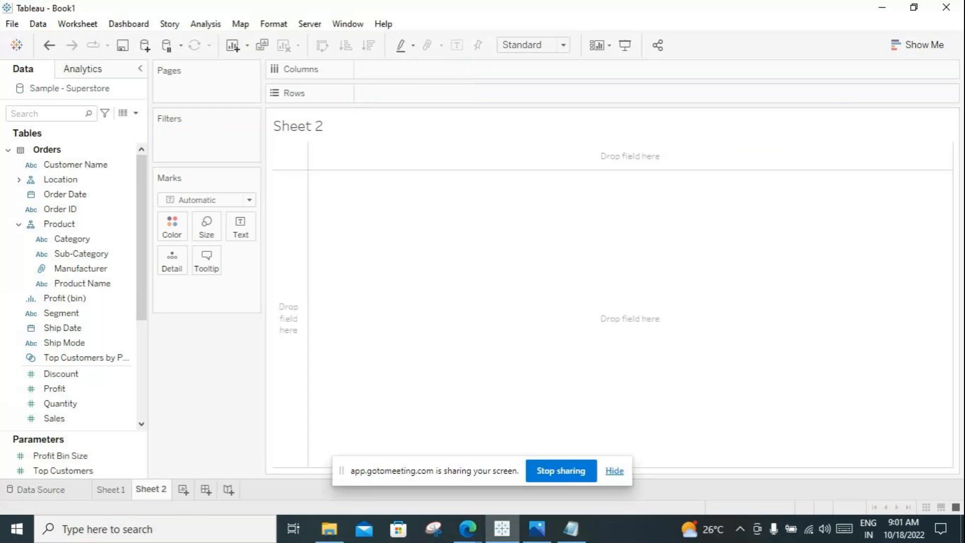
left_click_drag(263, 251, 285, 252)
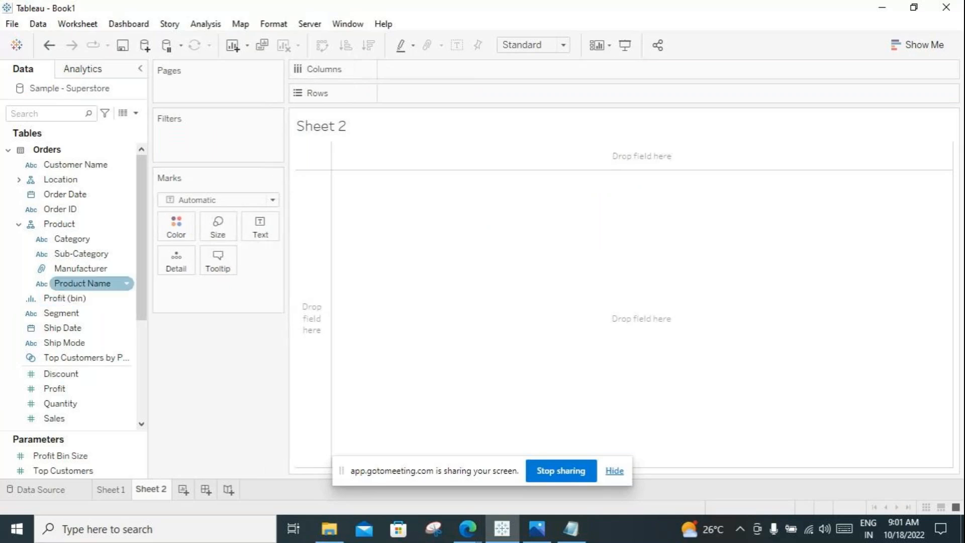
left_click_drag(80, 253, 409, 95)
left_click_drag(55, 419, 508, 70)
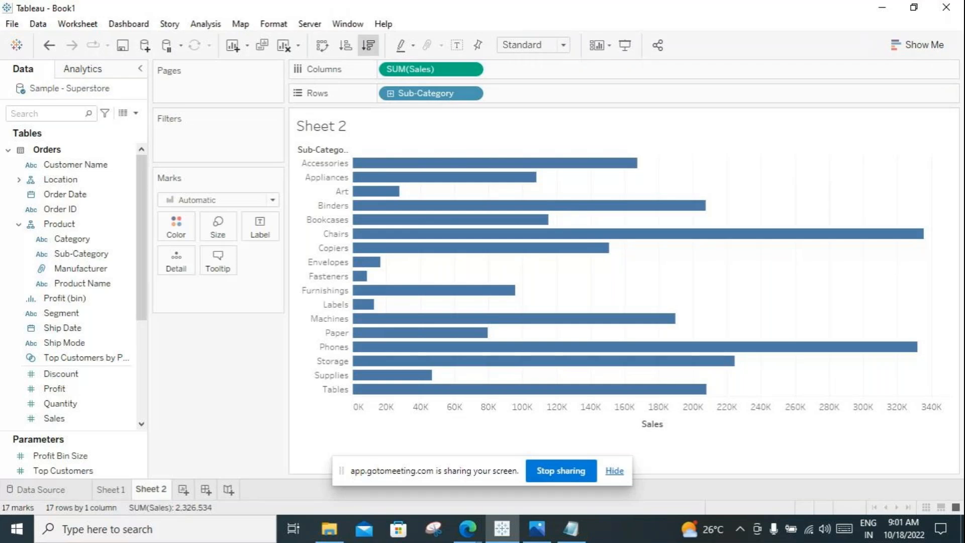
left_click(369, 45)
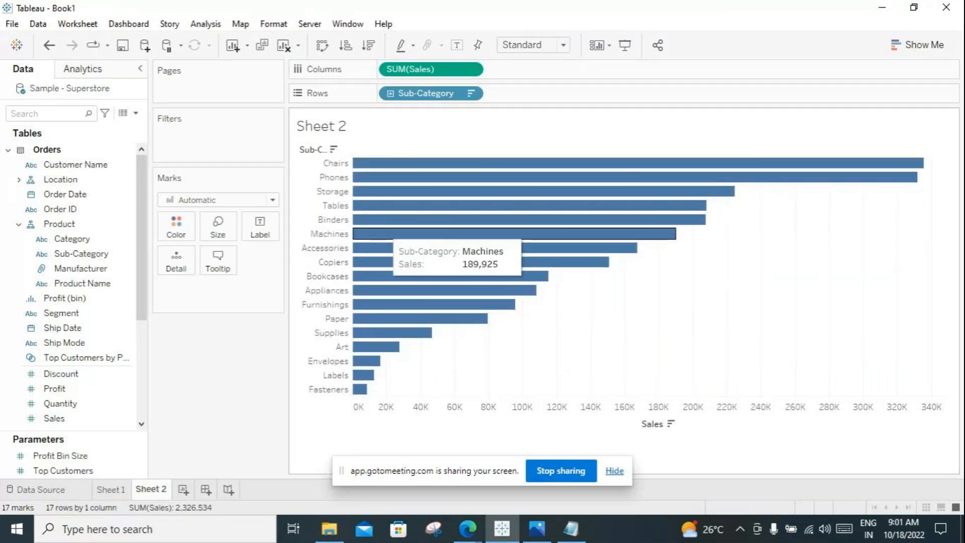
left_click(457, 45)
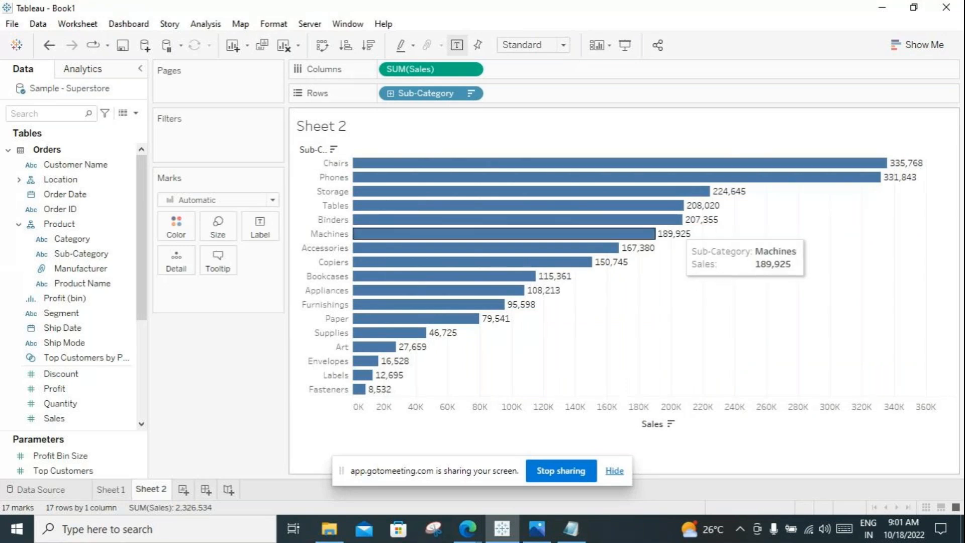
Step: Filter Sub-Category on Sheet 2 to the top 5 by sum of Sales, moving the filter dialog aside before applying
left_click(471, 93)
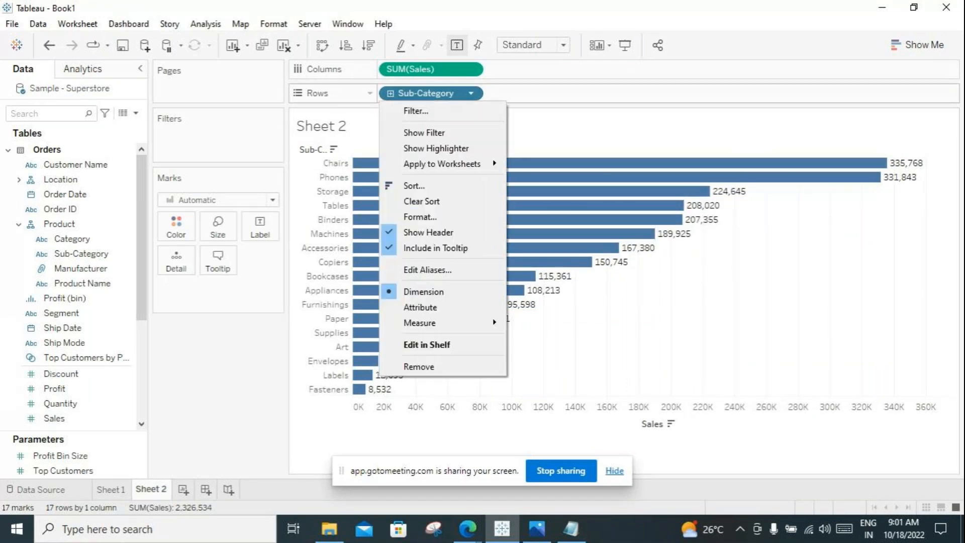
left_click(415, 110)
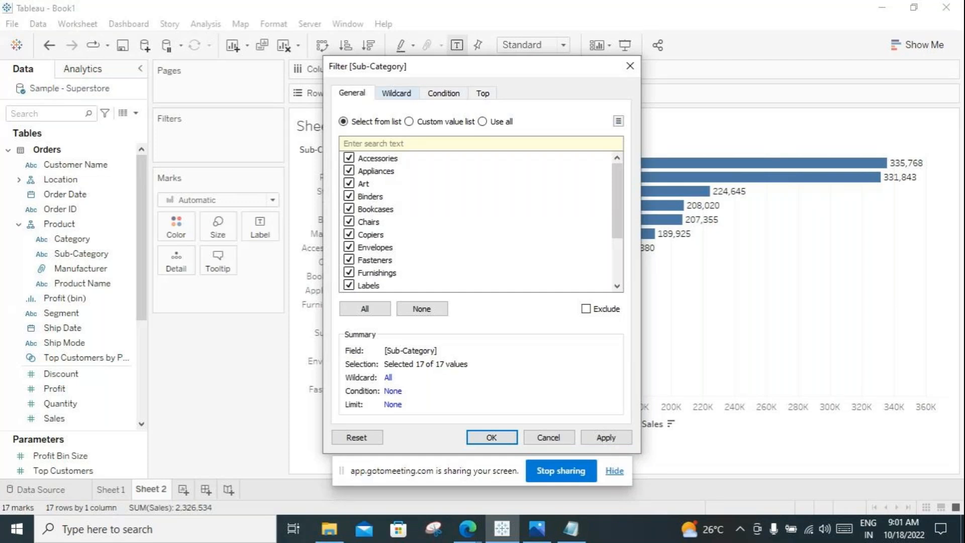
left_click(396, 94)
left_click(443, 94)
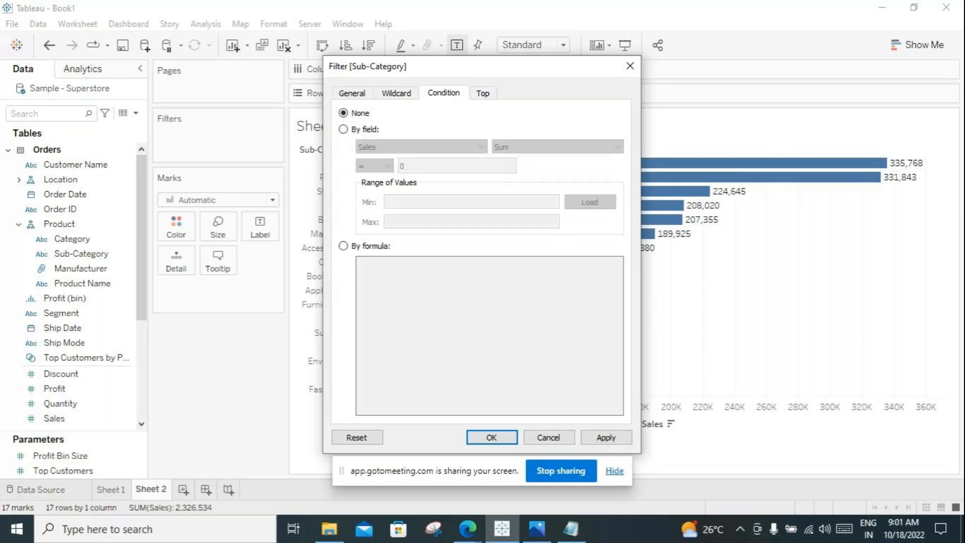
left_click(482, 94)
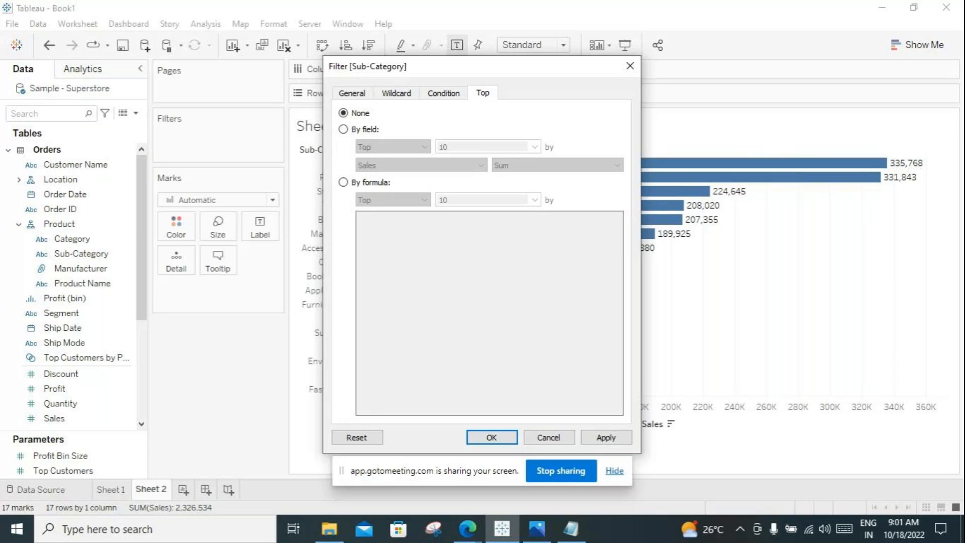
left_click(344, 129)
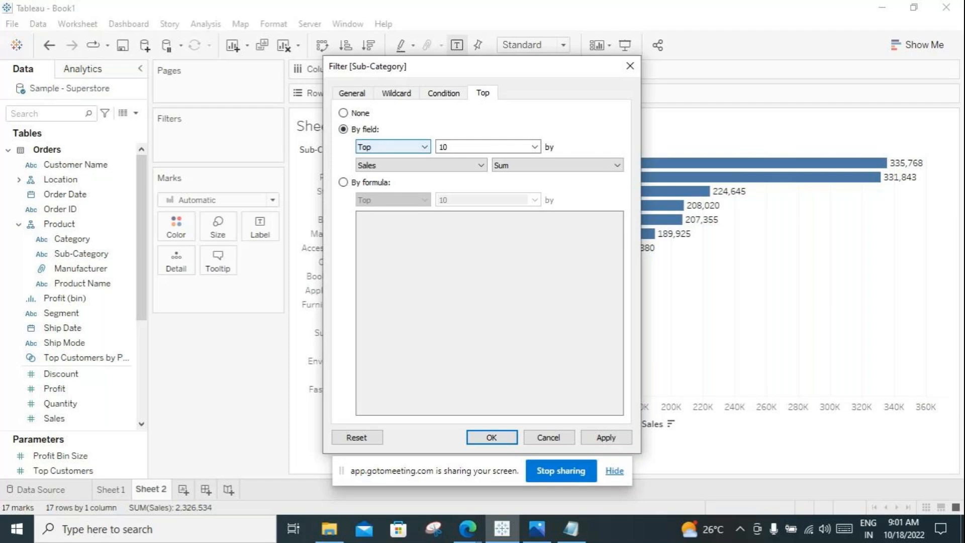
left_click(392, 147)
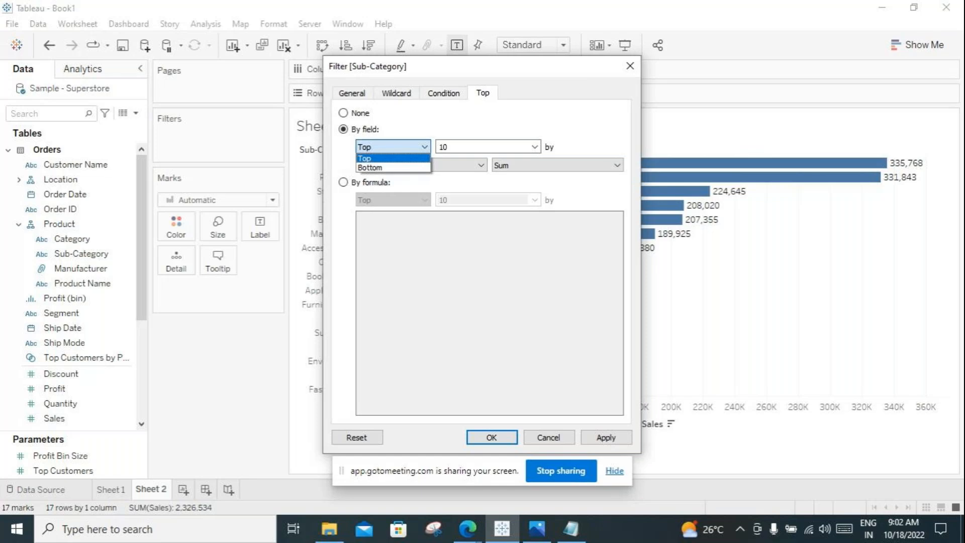
left_click(392, 148)
left_click_drag(450, 146, 436, 147)
type("5")
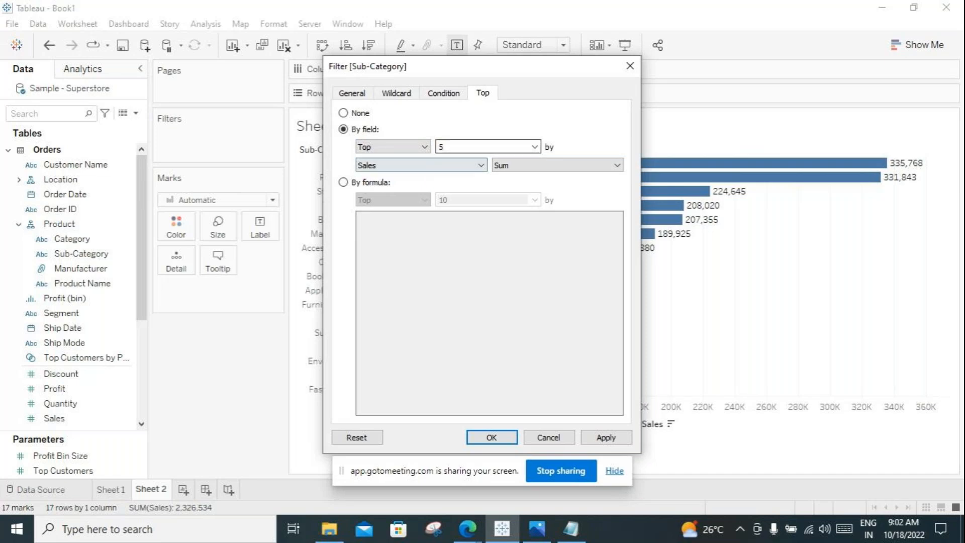
left_click_drag(524, 76, 295, 77)
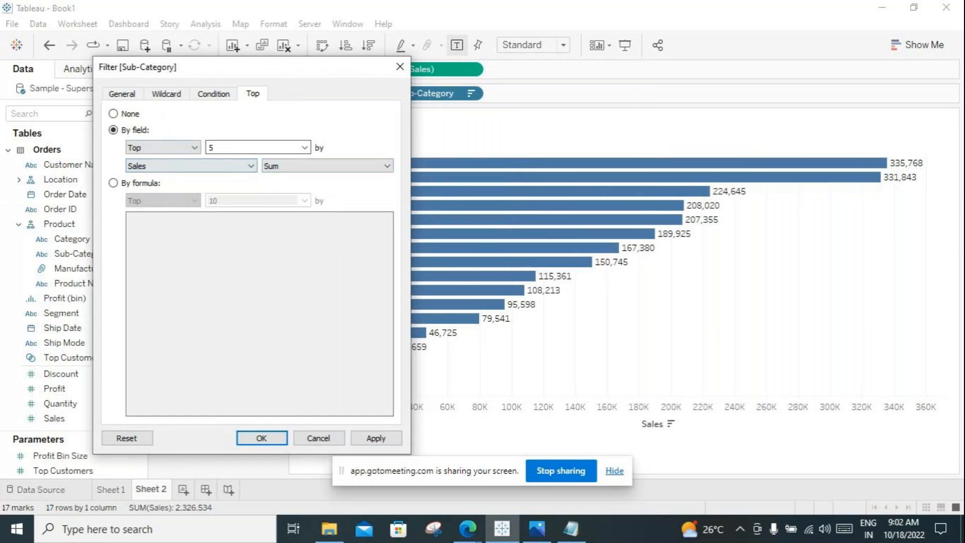
left_click(376, 439)
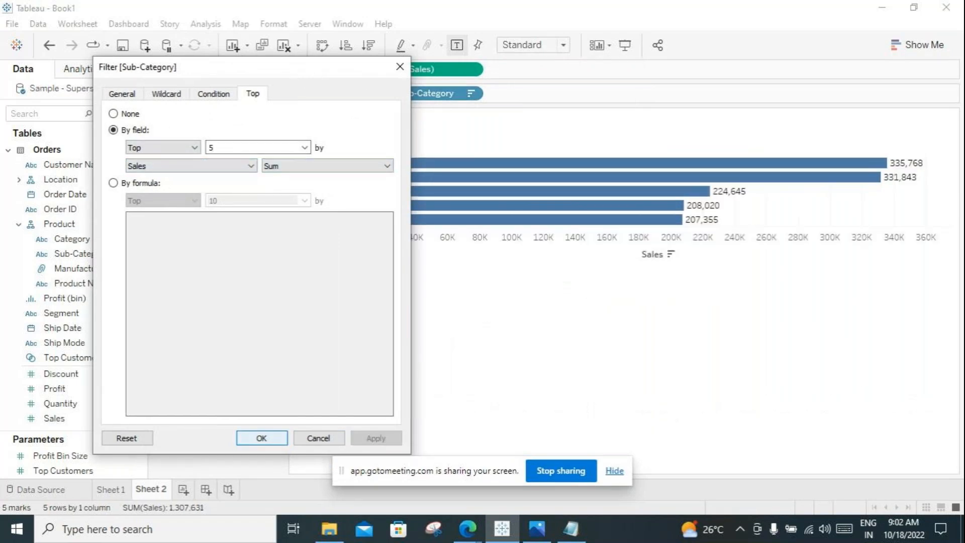
left_click(262, 438)
mouse_move(701, 192)
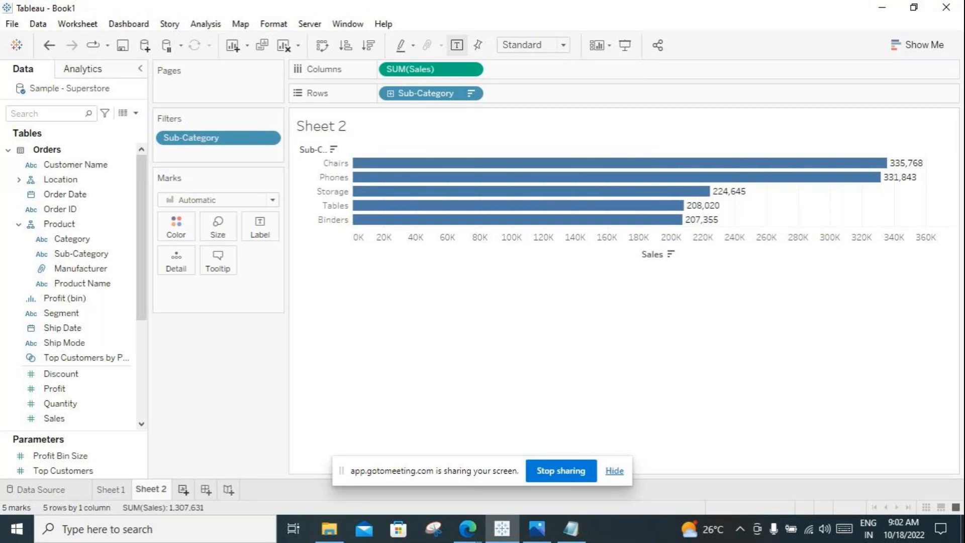
Step: Add another worksheet and build a horizontal bar chart with Sub-Category in rows and the sum of Sales in columns
left_click(184, 490)
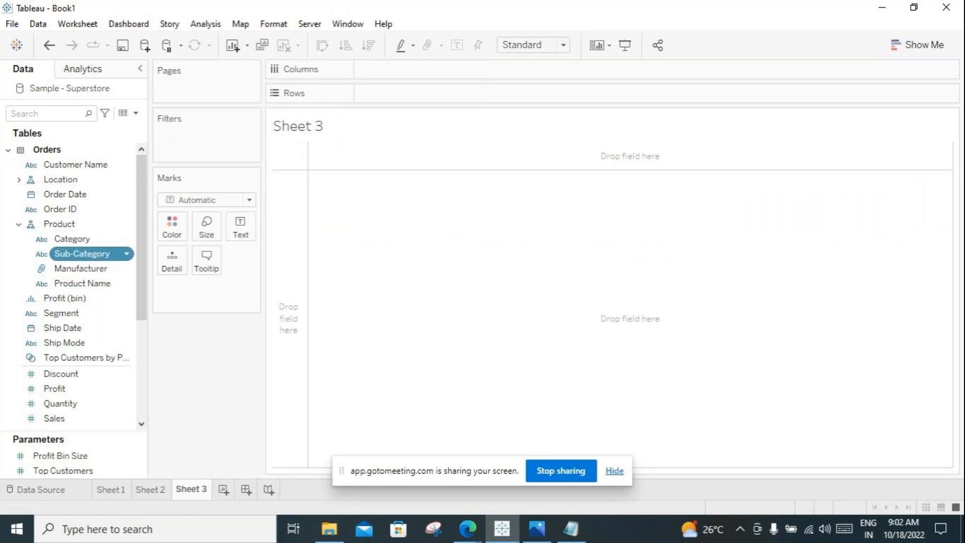
double_click(81, 253)
double_click(75, 418)
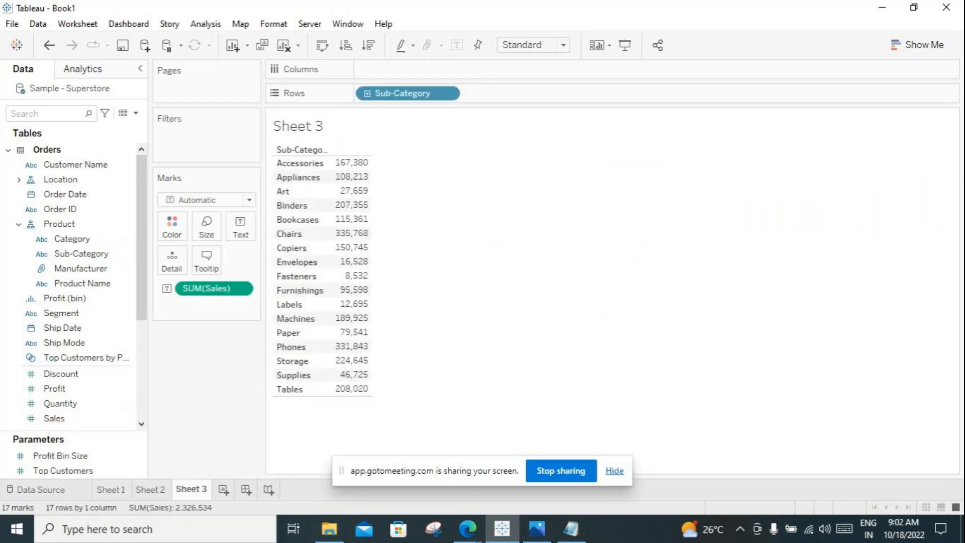
left_click_drag(214, 288, 527, 65)
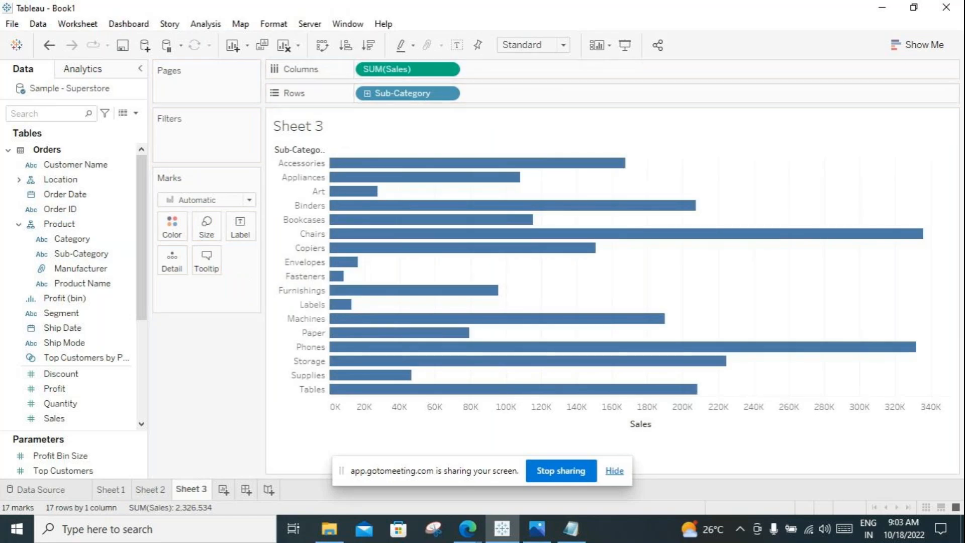
Step: Filter Sub-Category on Sheet 3 to the bottom 5 by sum of Sales
left_click(447, 93)
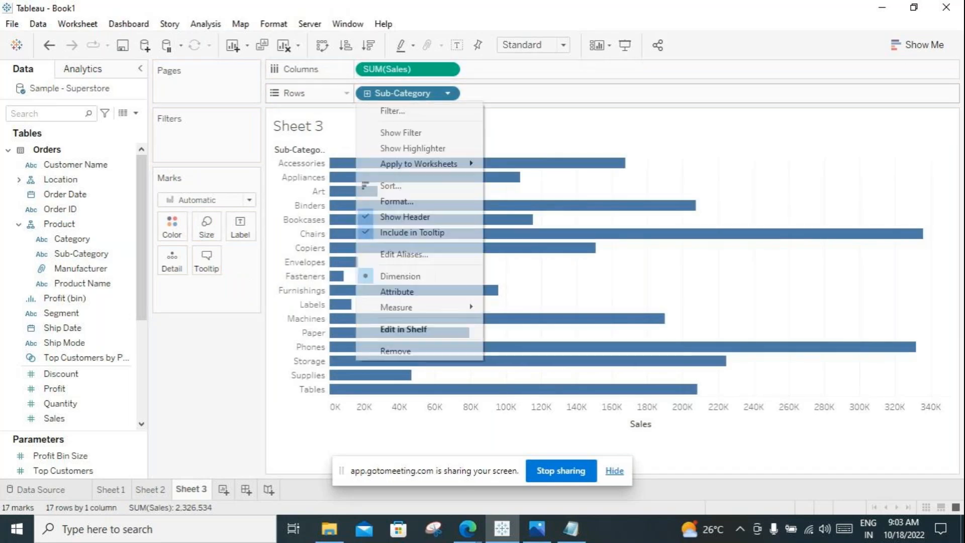
left_click(389, 109)
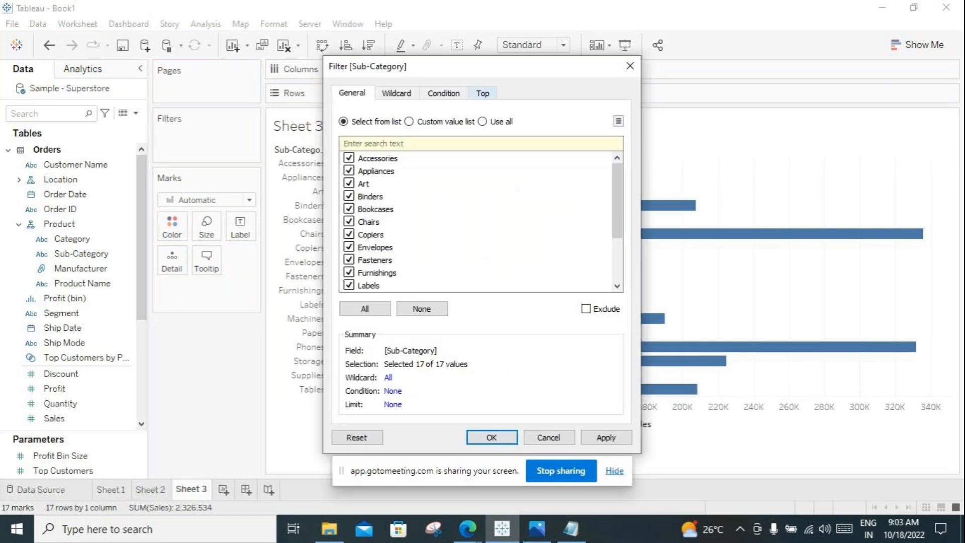
left_click(482, 93)
left_click(343, 129)
left_click(392, 147)
left_click(369, 168)
key("Tab")
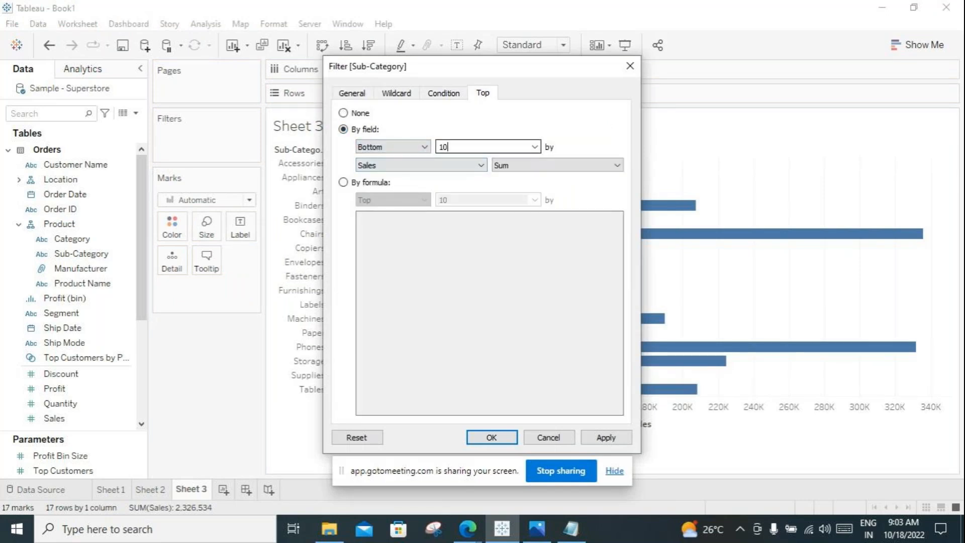
type("5")
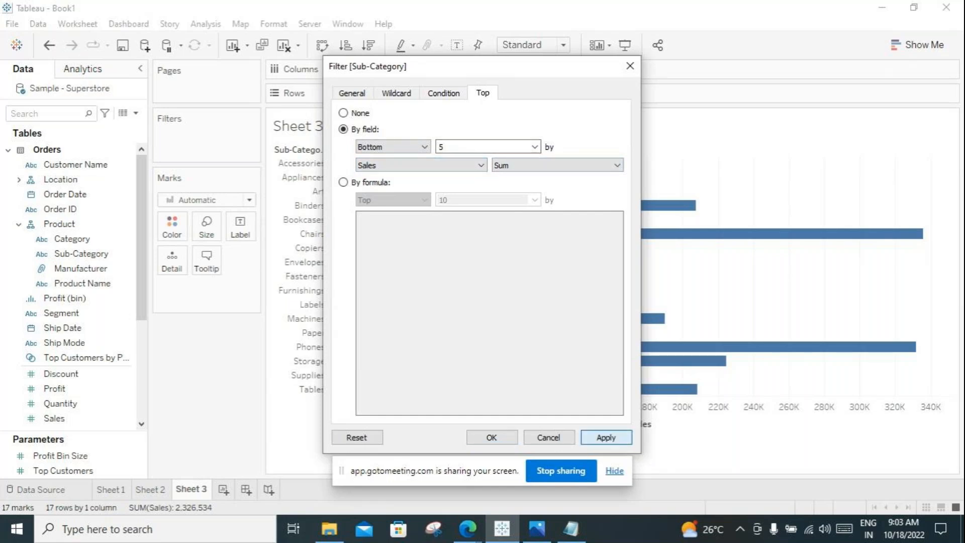
left_click(606, 438)
left_click(492, 438)
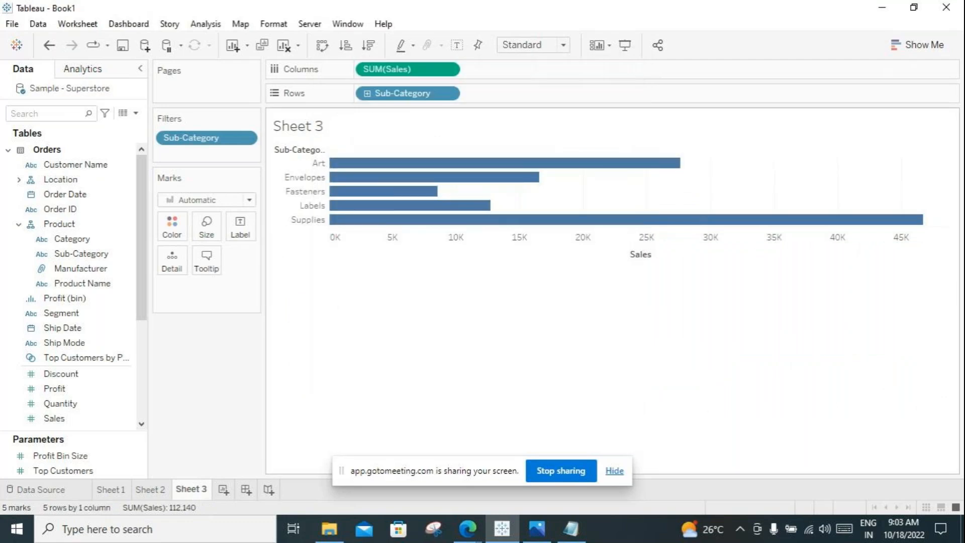
Step: Sort the Sheet 3 bars in ascending order of Sales and show their value labels
left_click(345, 45)
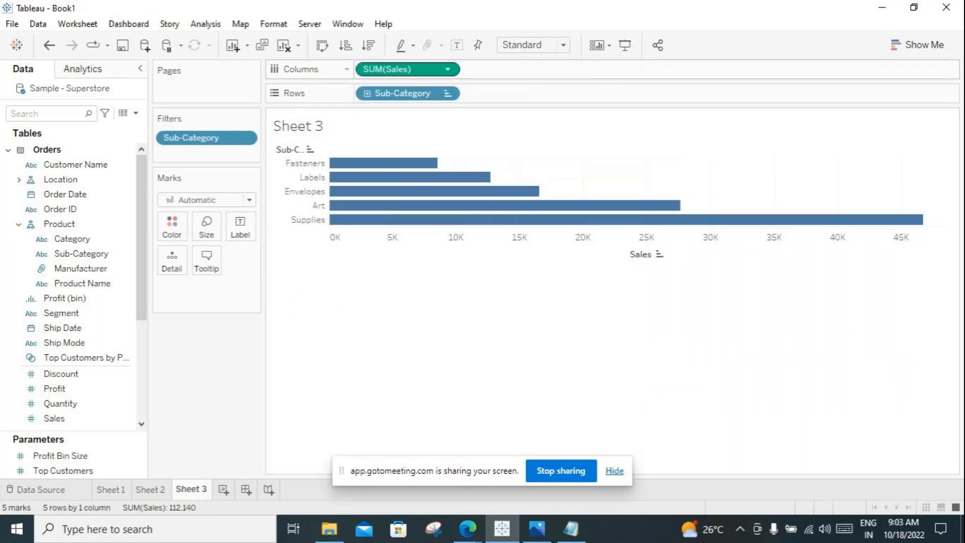
left_click(457, 45)
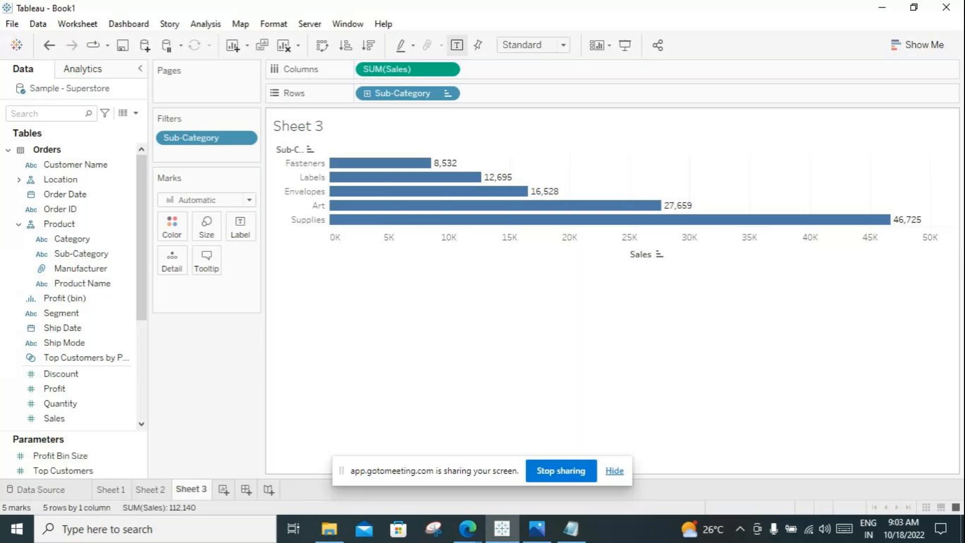
Step: Review the top 5 chart on Sheet 2 and return to the Furniture chart on Sheet 1
left_click(150, 489)
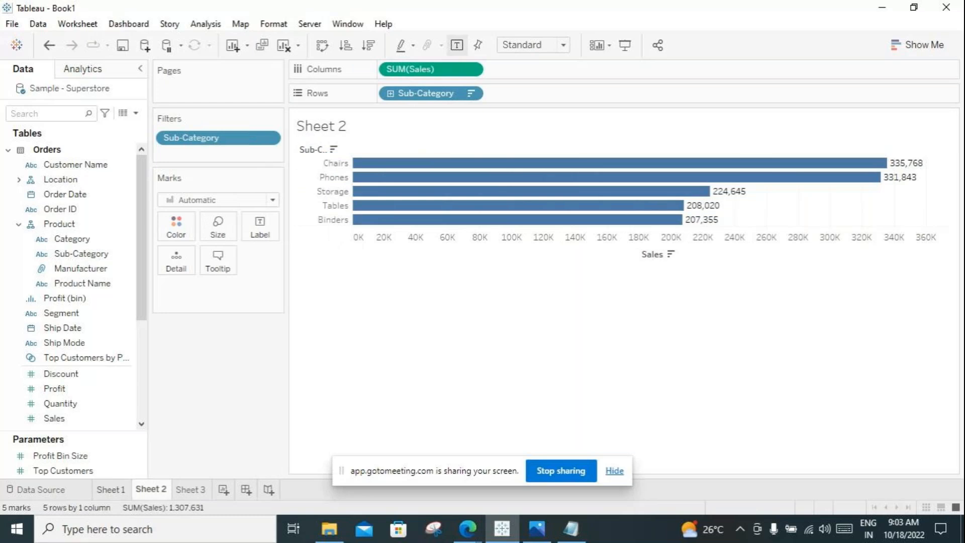
left_click(111, 490)
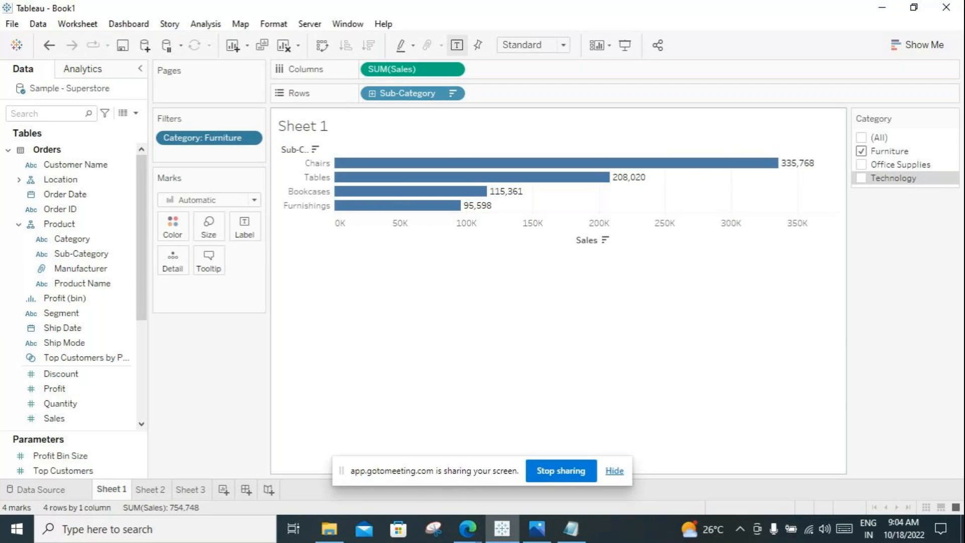
Step: Check the GoToMeeting participants and the speaker volume from the Edge window, and return to Tableau
left_click(467, 528)
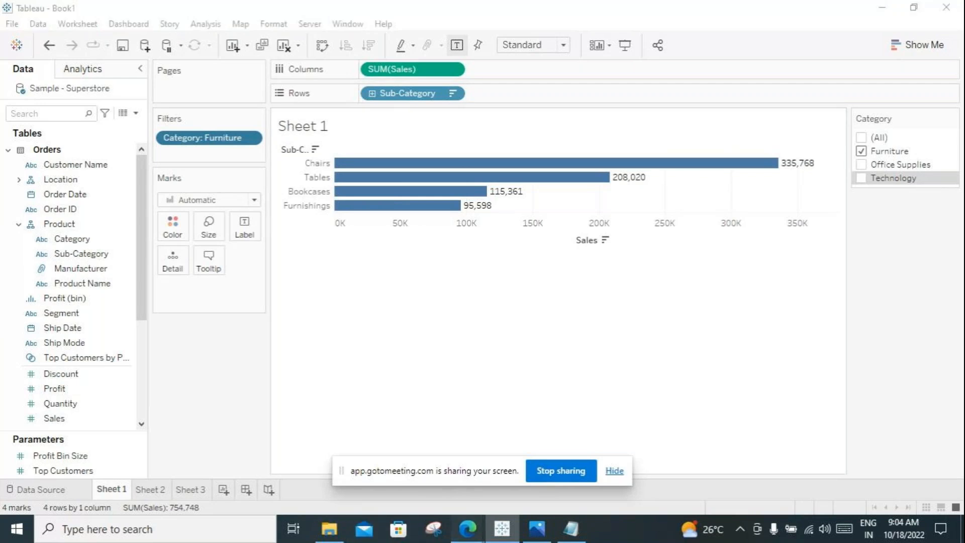
left_click(387, 460)
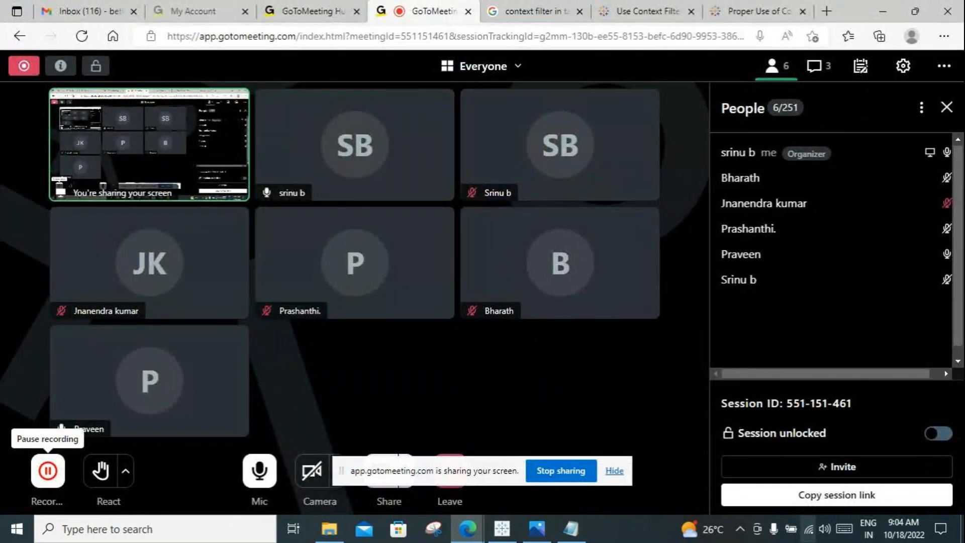
left_click(824, 529)
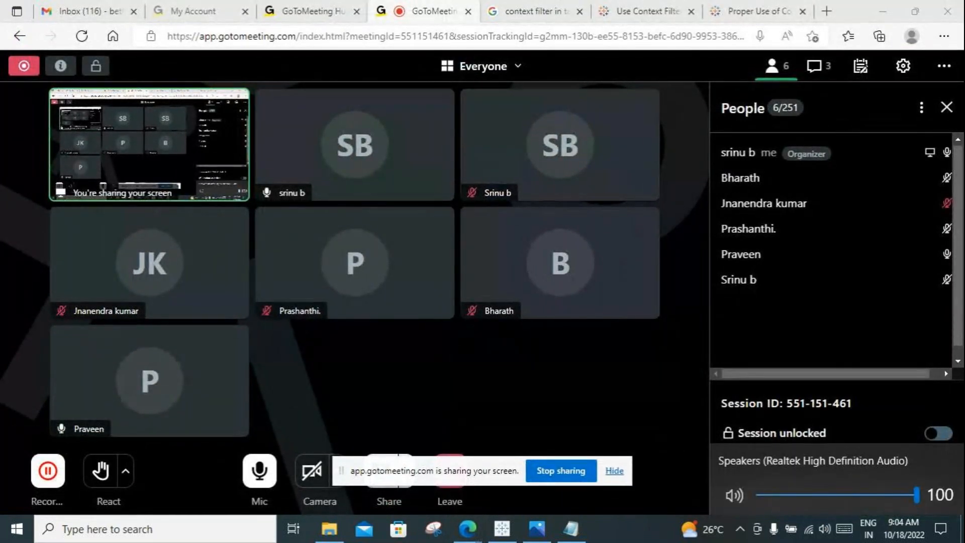
left_click(825, 337)
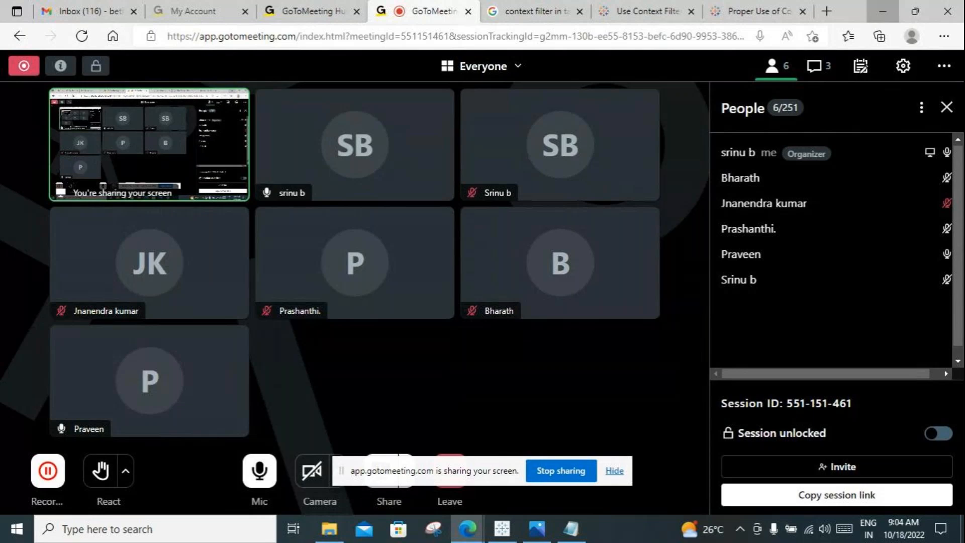
left_click(882, 11)
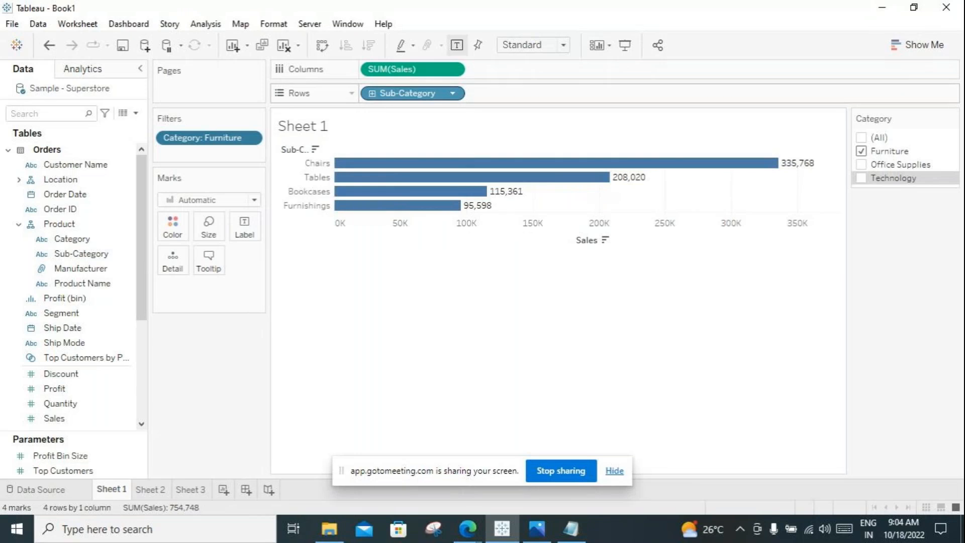
Step: Filter Sub-Category on Sheet 1 to the top 2 by sum of Sales
left_click(453, 93)
left_click(428, 111)
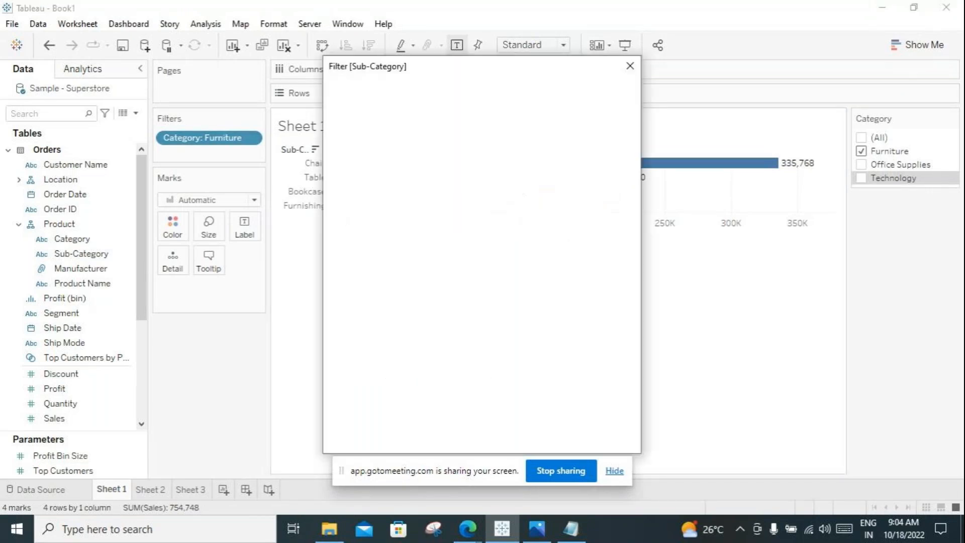
left_click(483, 93)
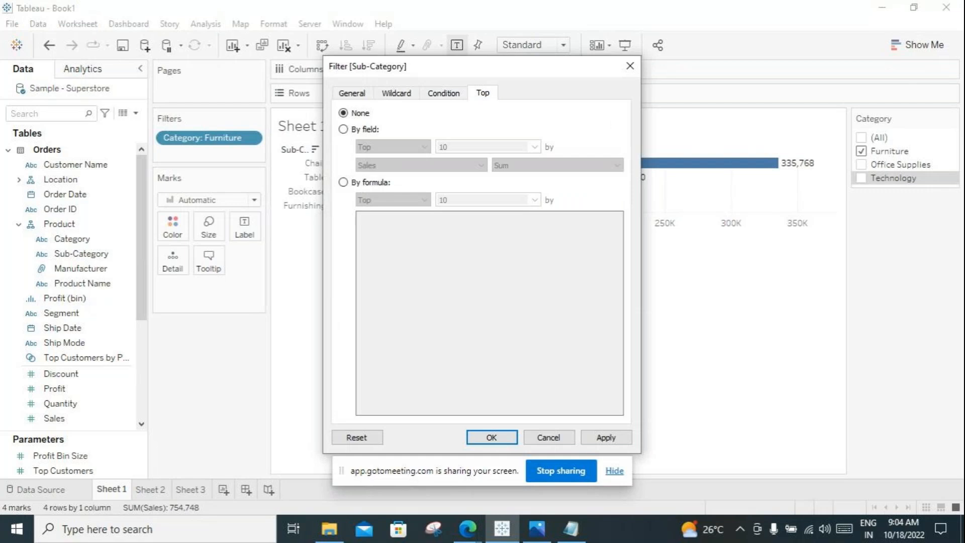
left_click(344, 129)
double_click(443, 147)
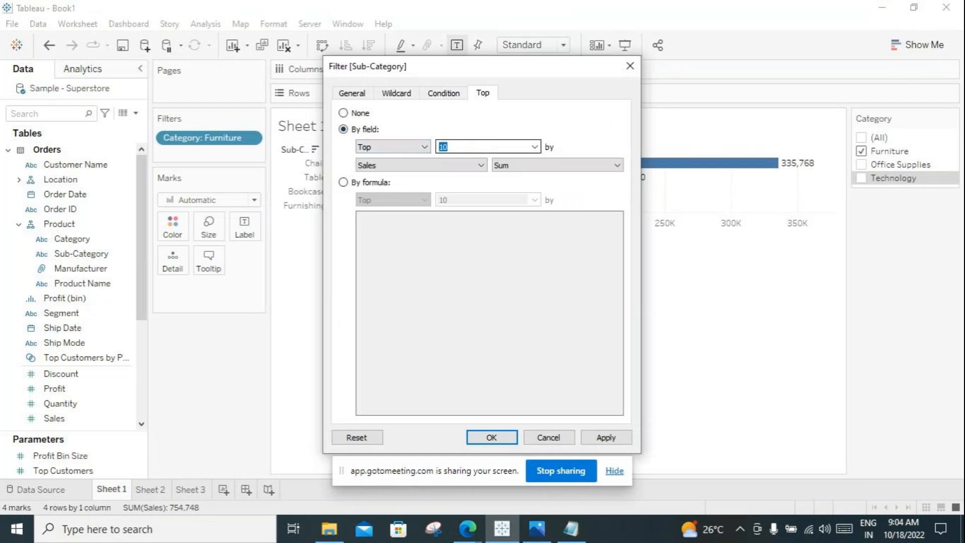
type("2")
left_click(606, 437)
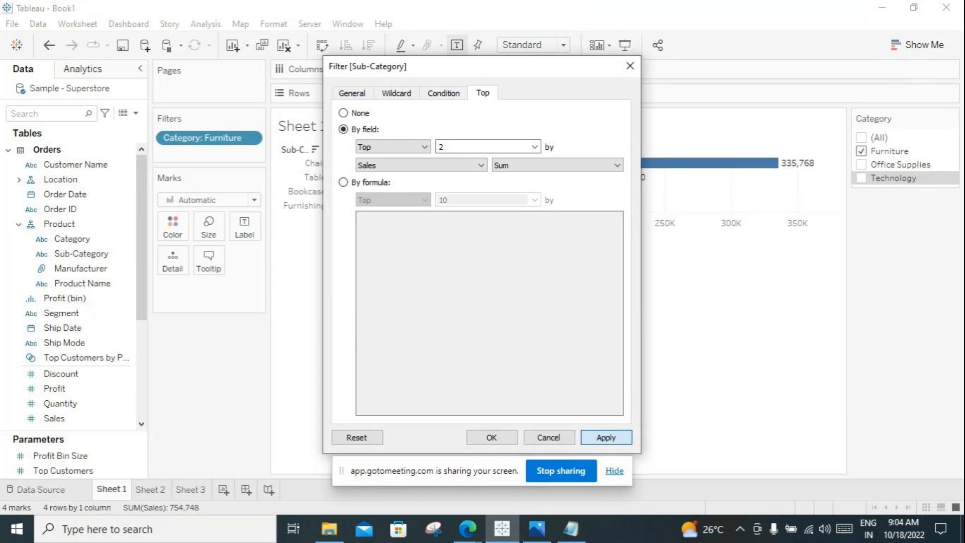
left_click(492, 437)
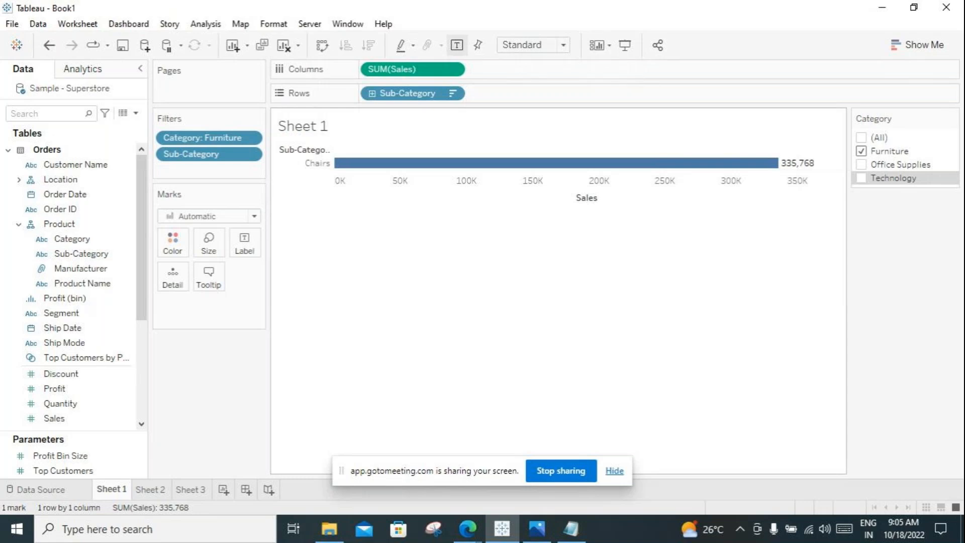
Step: Switch to the GoToMeeting window in Edge and allow the third person in the participant list to unmute
left_click(467, 528)
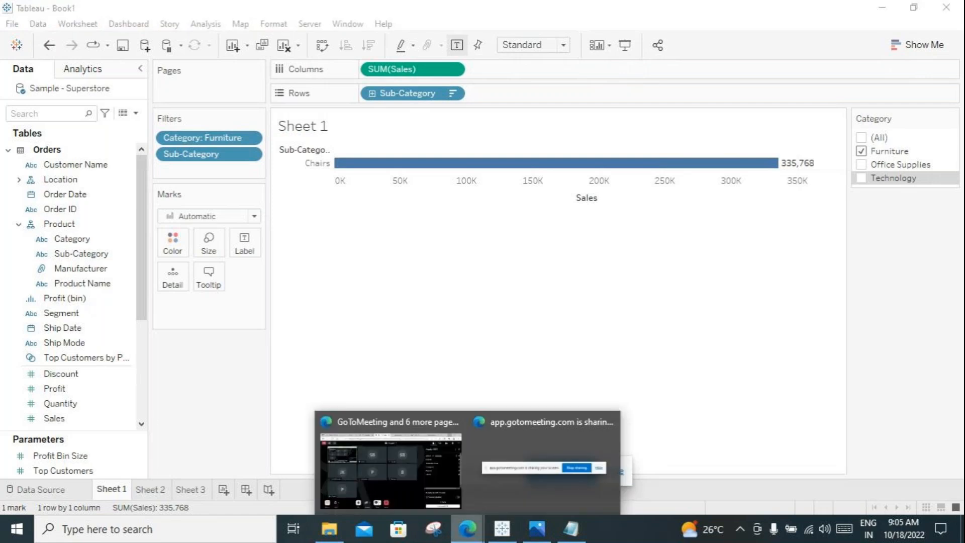
left_click(390, 463)
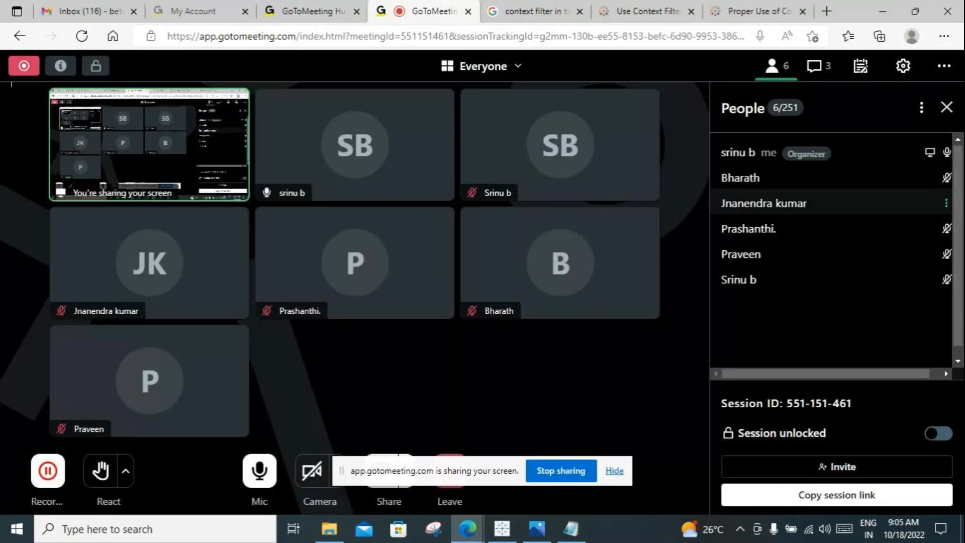
left_click(946, 203)
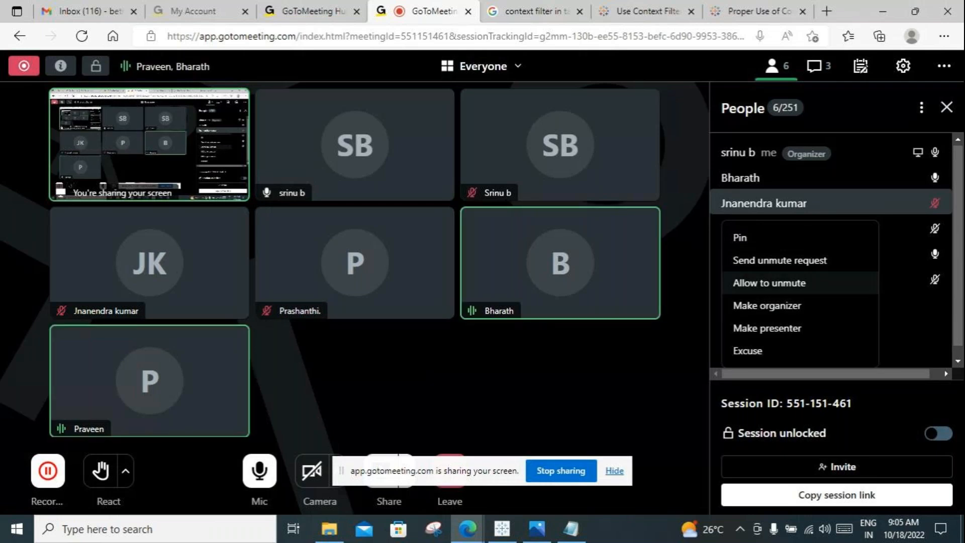
left_click(769, 283)
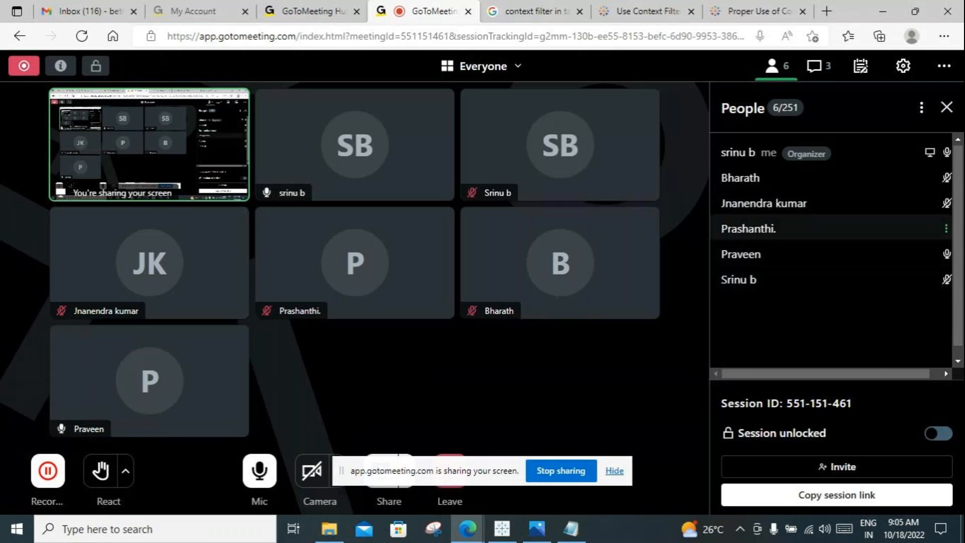
Step: Check the microphone options of two other muted participants in the meeting and return to Tableau
left_click(946, 229)
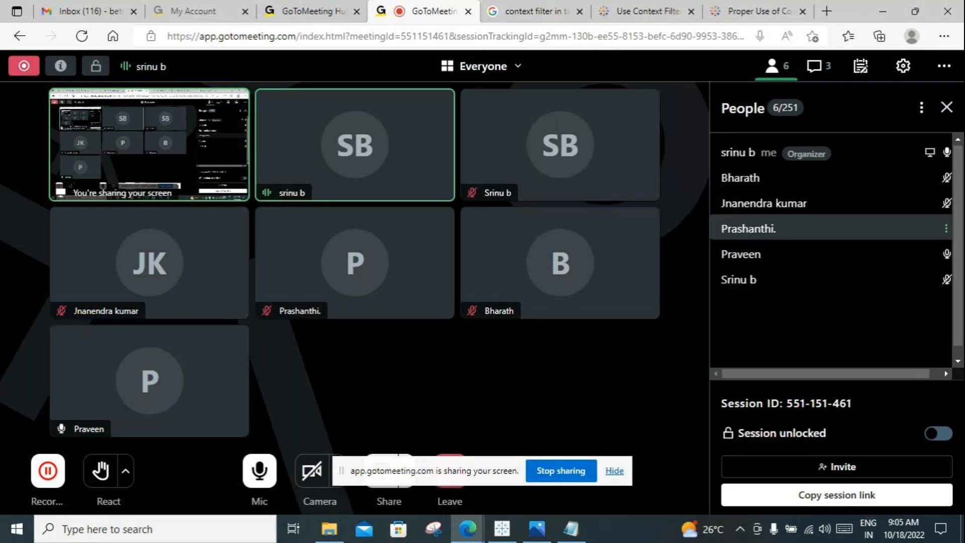
scroll(834, 297, "down", 1)
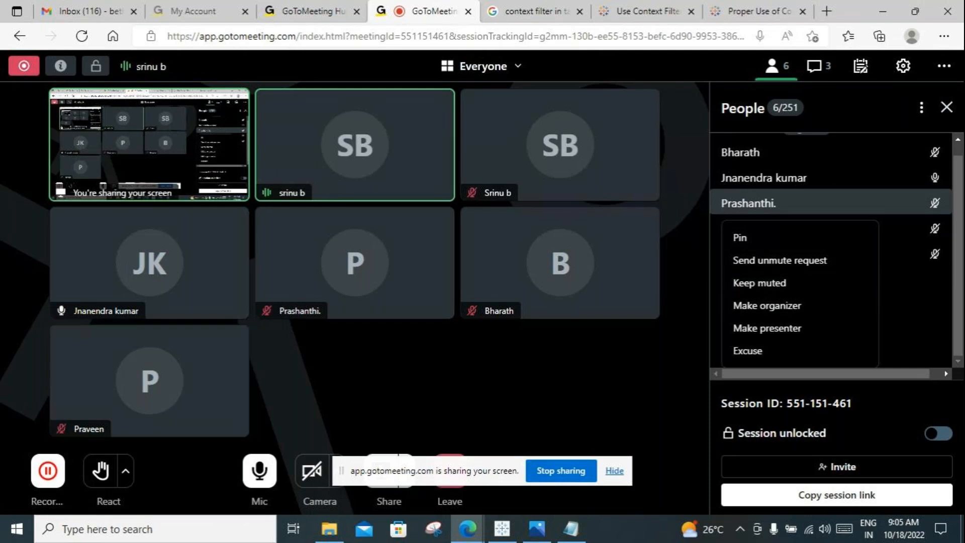
key("Escape")
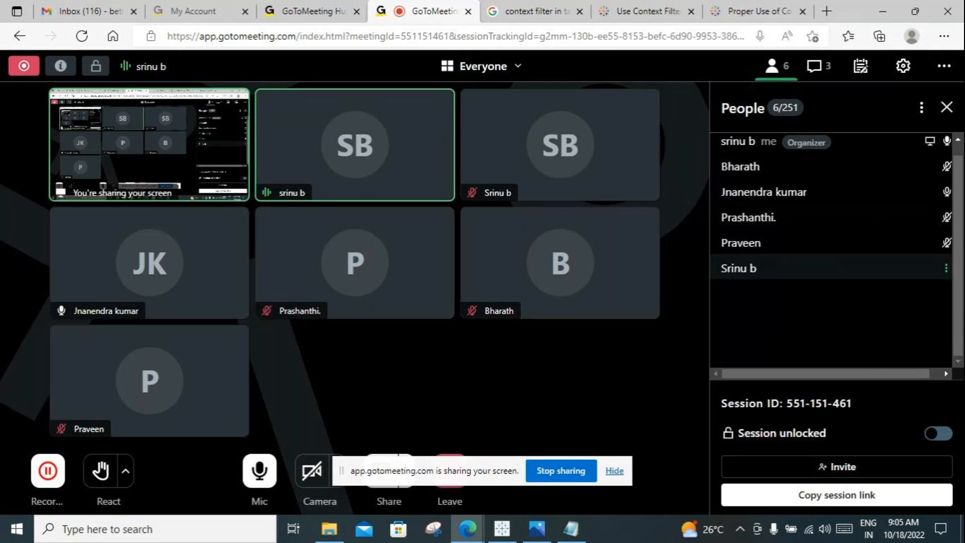
left_click(946, 269)
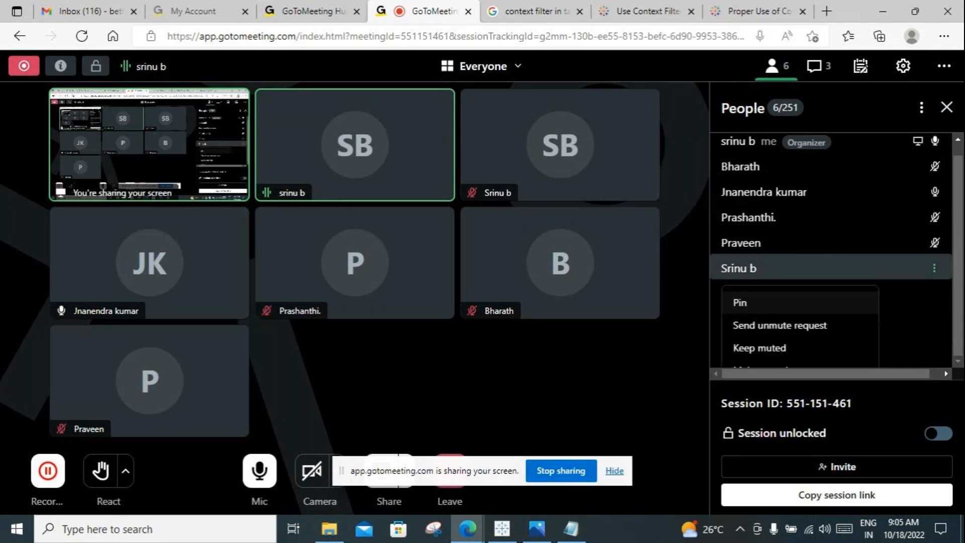
key("Escape")
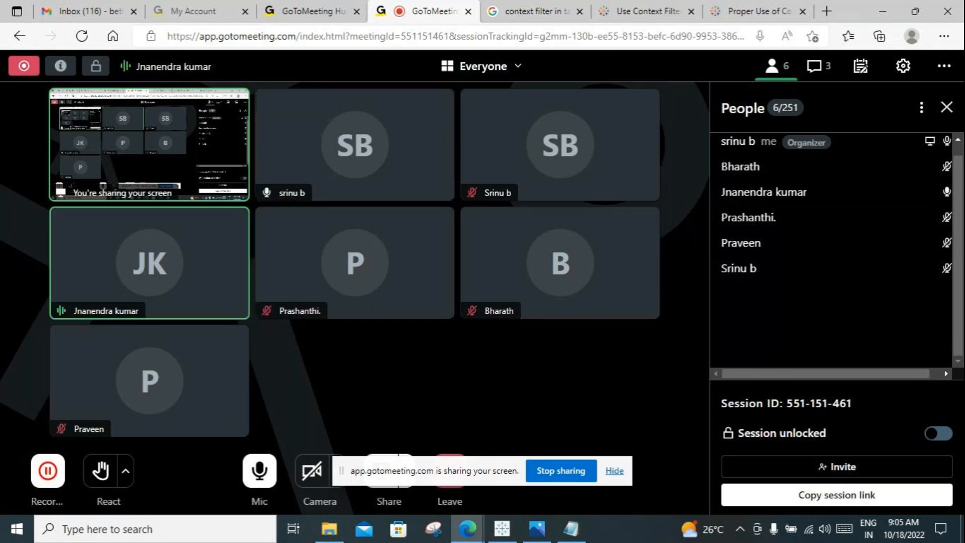
left_click(882, 11)
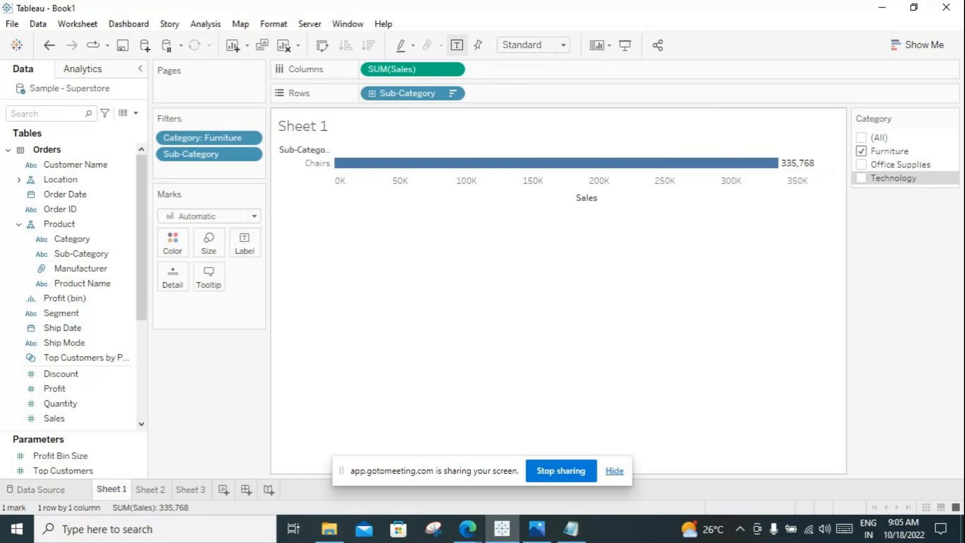
Step: Remove the Sub-Category filter from Sheet 1 and recreate it as the top 2 by sum of Sales
left_click_drag(201, 154, 427, 276)
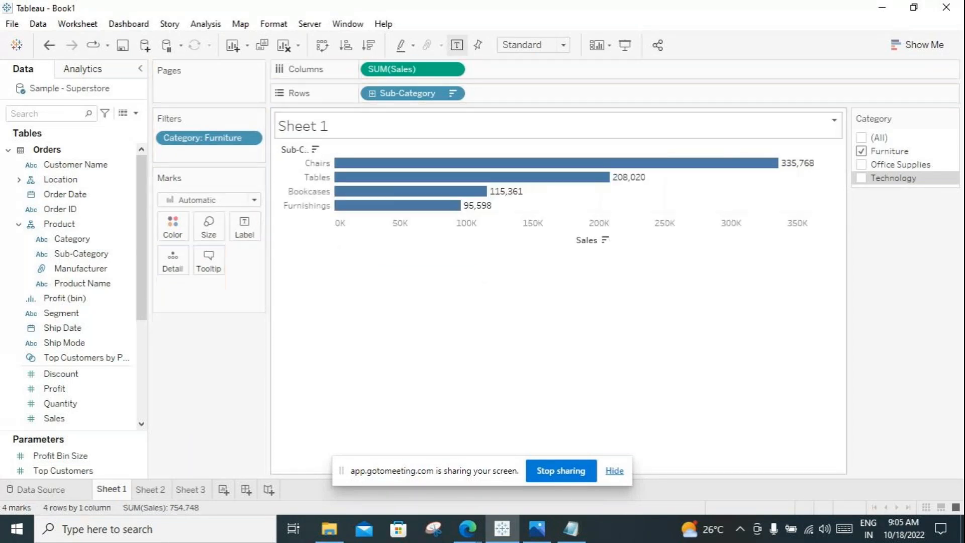
left_click(452, 92)
left_click(385, 108)
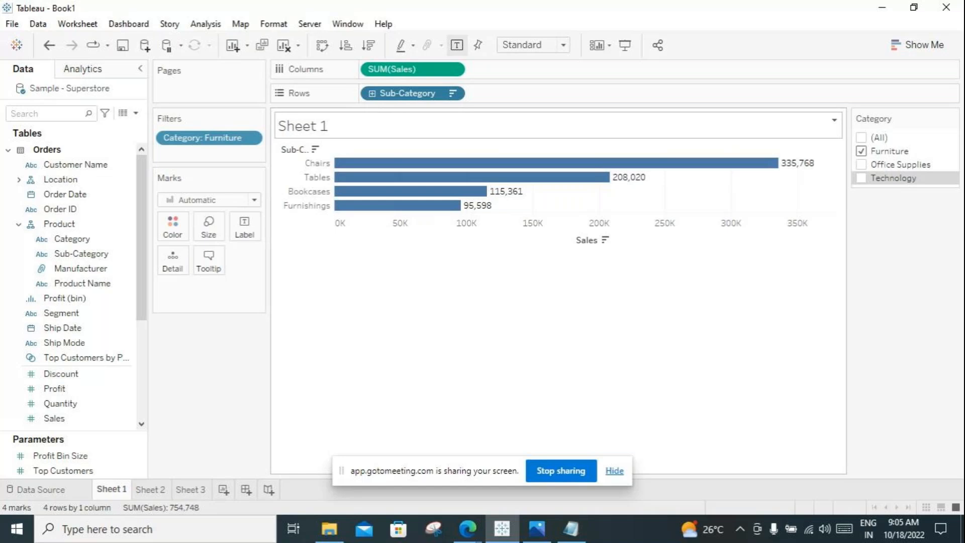
left_click(483, 93)
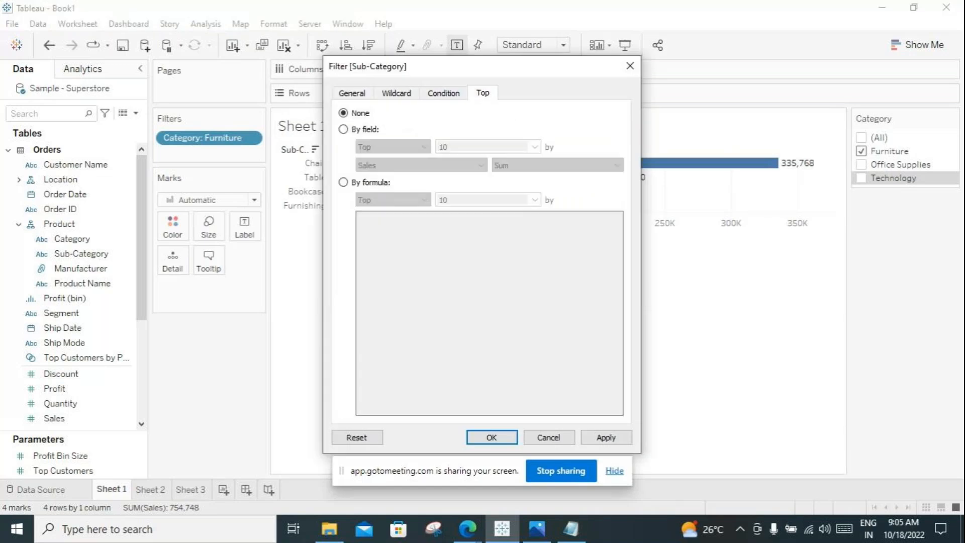
left_click(345, 129)
double_click(443, 146)
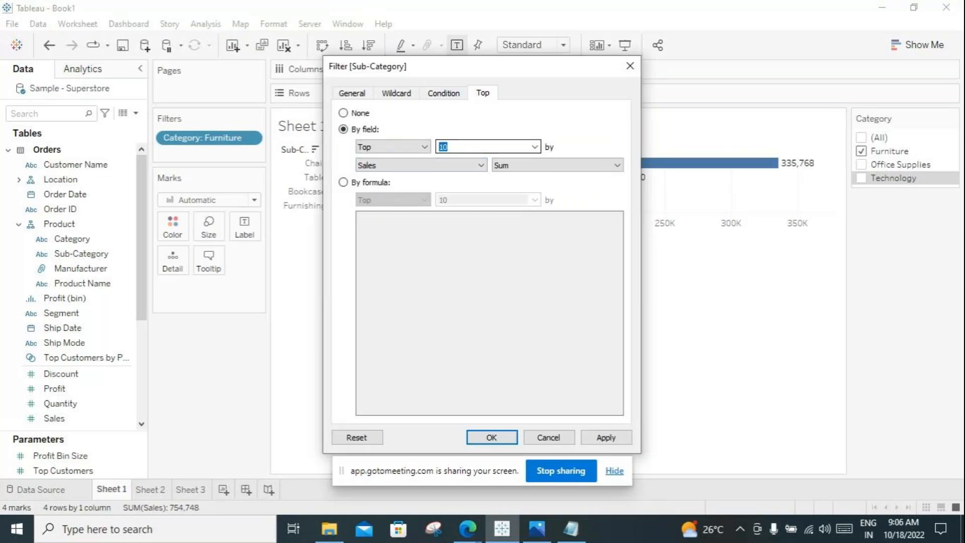
type("2")
left_click(605, 437)
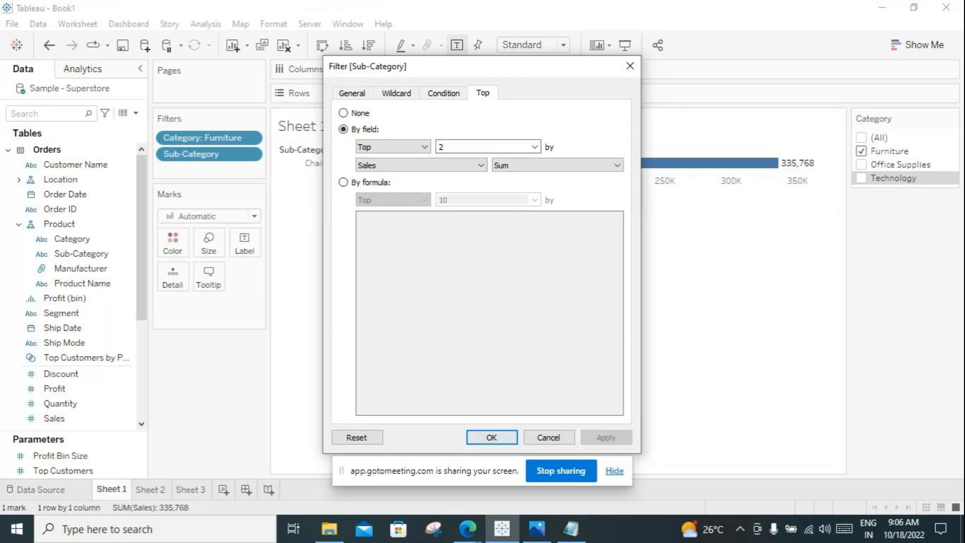
left_click(491, 438)
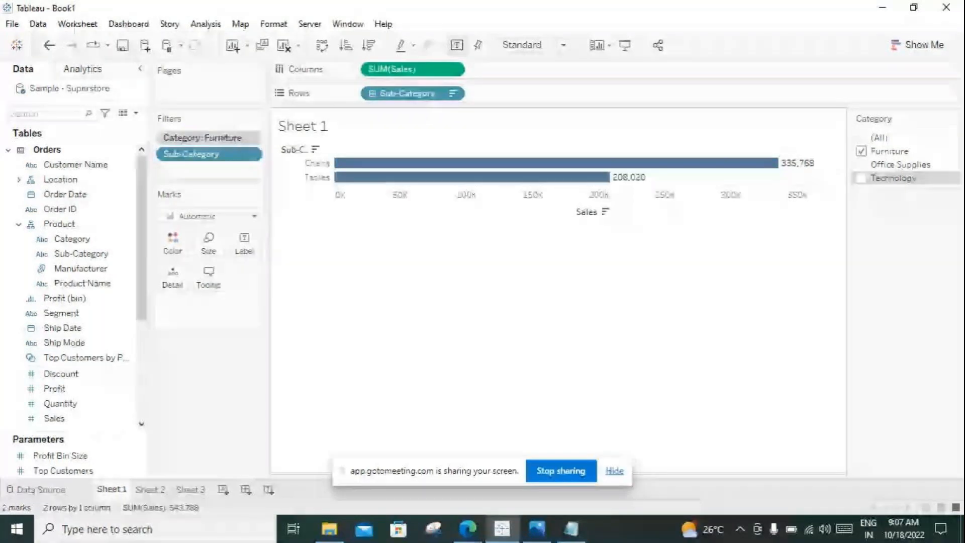
Step: Remove the Category filter from context on Sheet 1 and add it back to context
left_click(250, 137)
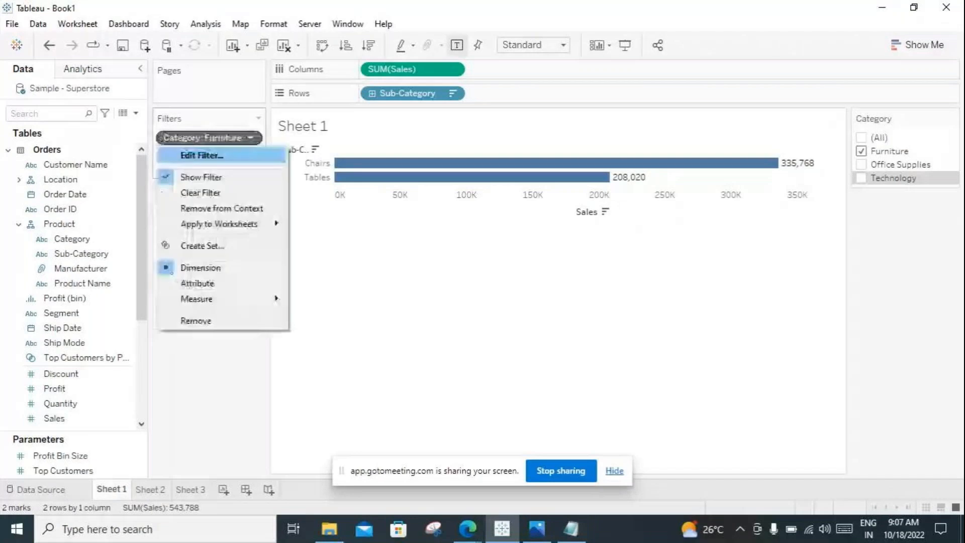
left_click(222, 209)
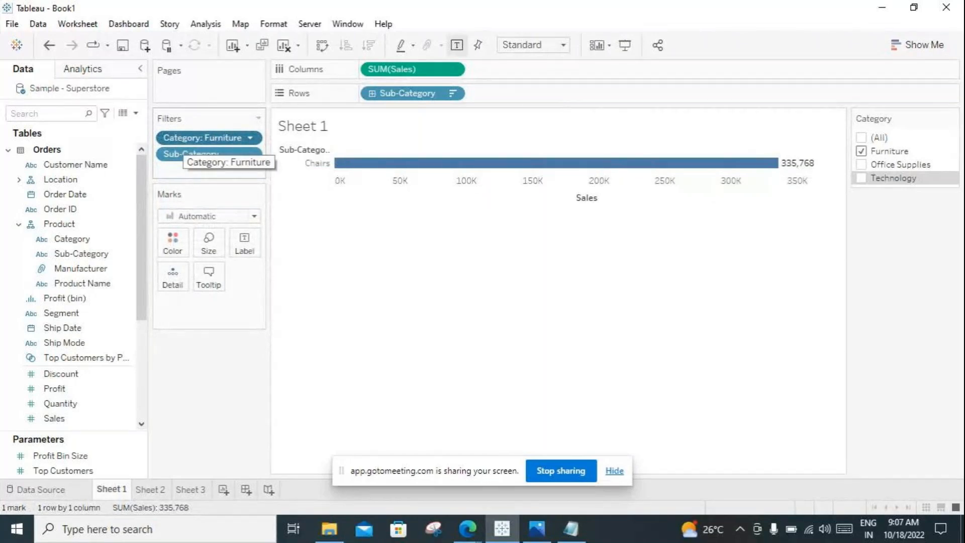
left_click(250, 138)
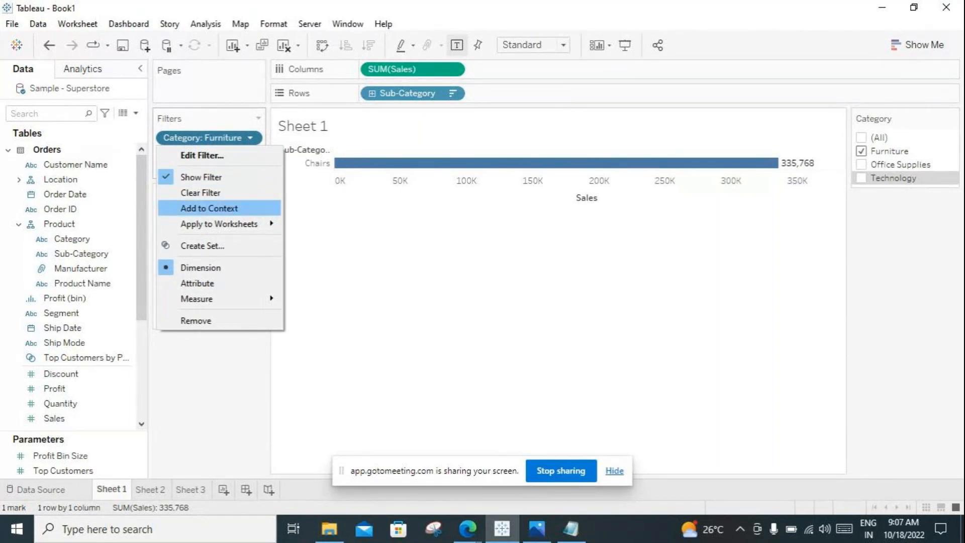
left_click(209, 208)
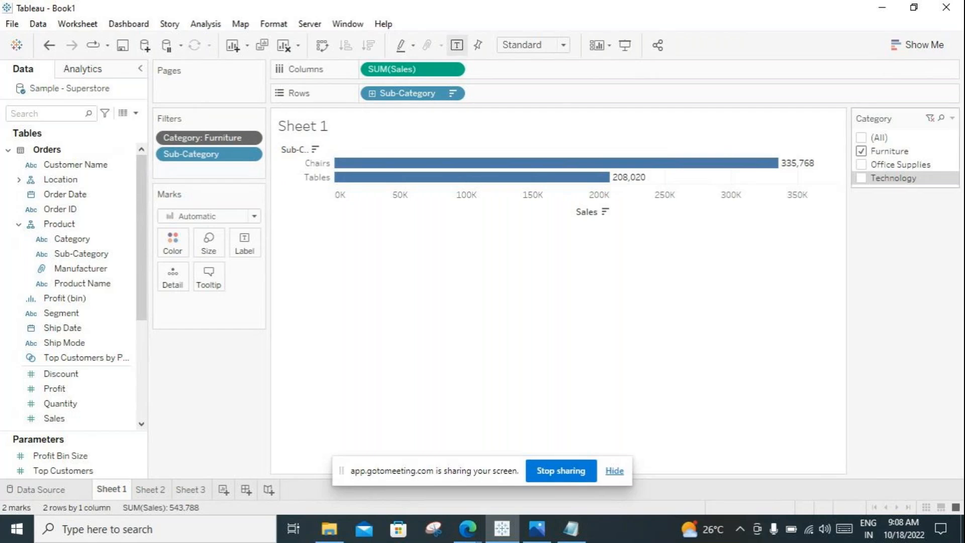
Step: Switch the Category filter from Furniture to Office Supplies, to Technology alone, and finally to all categories
left_click(861, 151)
left_click(860, 164)
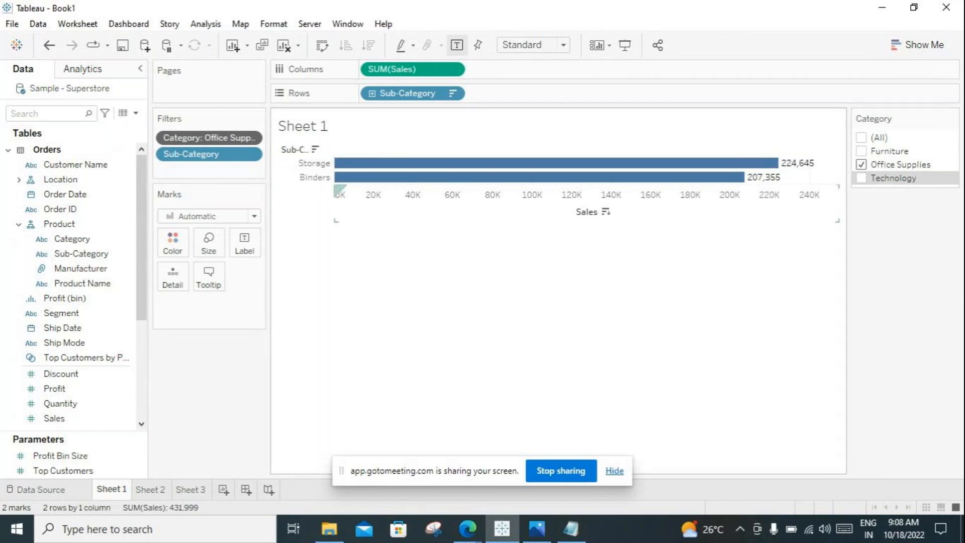
left_click(861, 178)
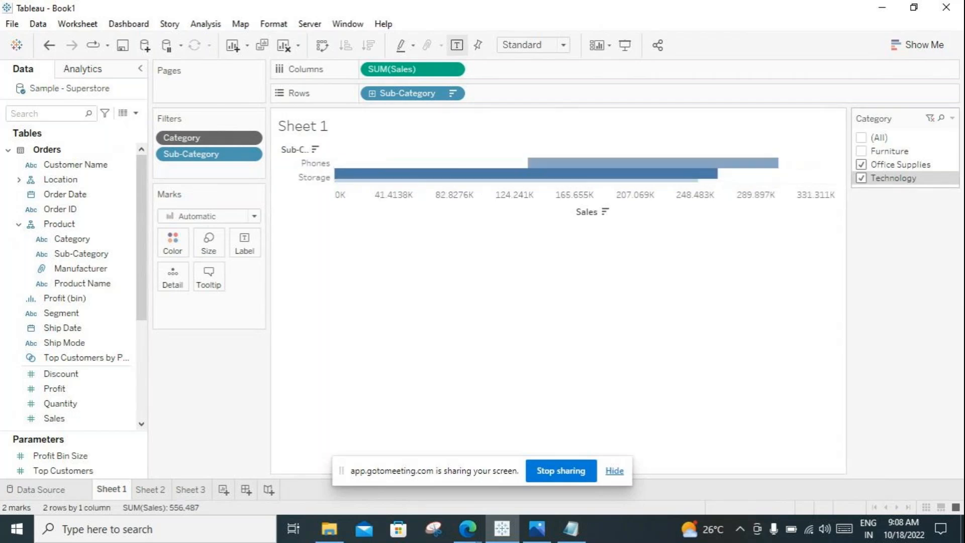
left_click(861, 164)
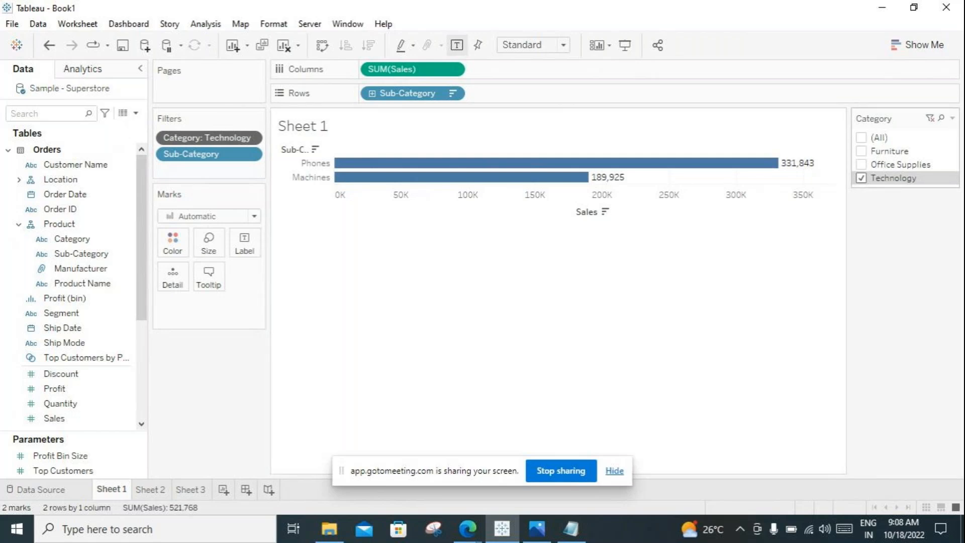
left_click(861, 137)
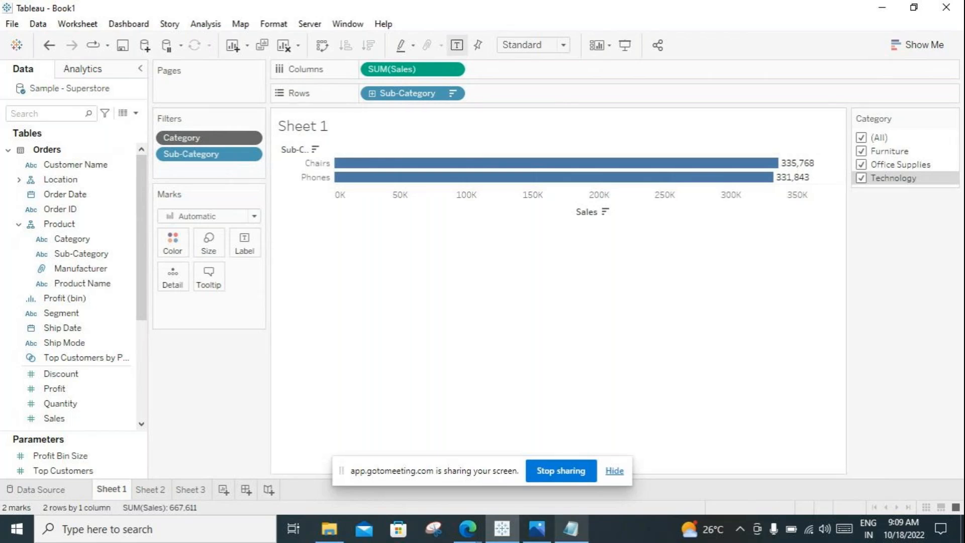
Step: Switch to the Tableau context filter help page in Edge and highlight the introductory sentence under Speed up Context Filters
left_click(571, 528)
left_click(502, 529)
left_click(467, 529)
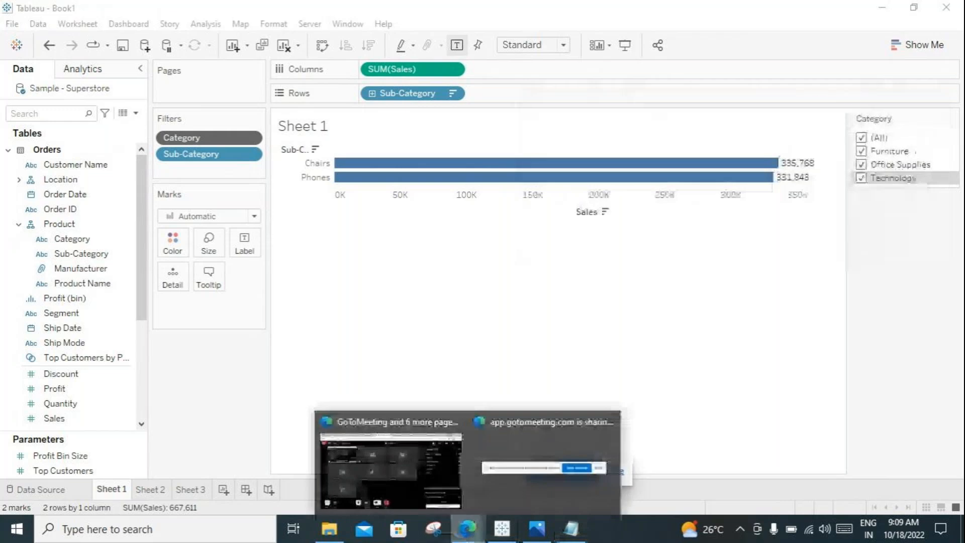
left_click(395, 462)
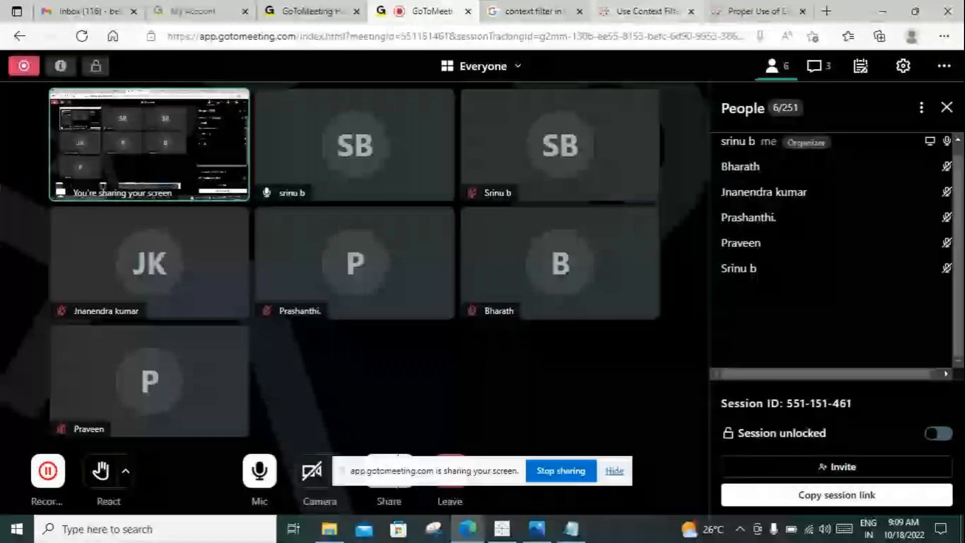
left_click(647, 11)
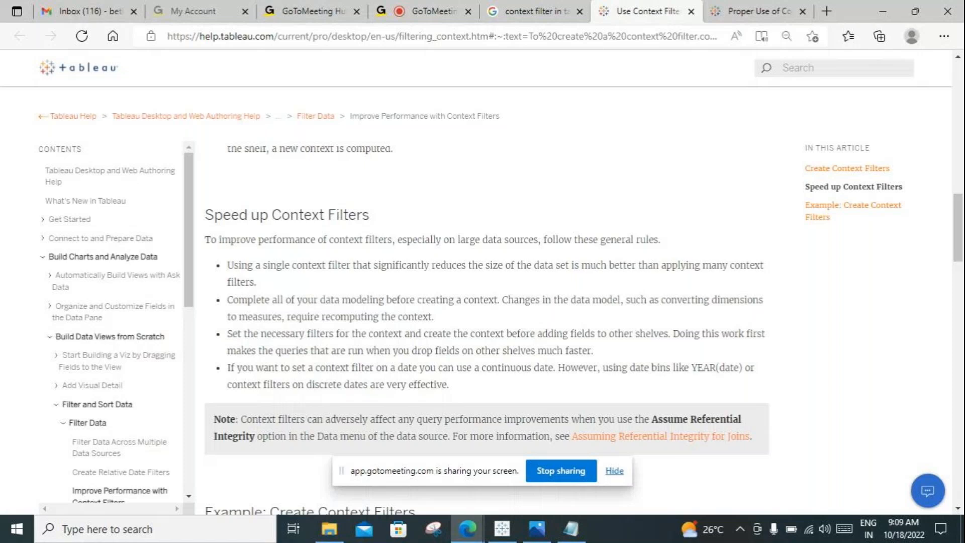
scroll(486, 326, "down", 1)
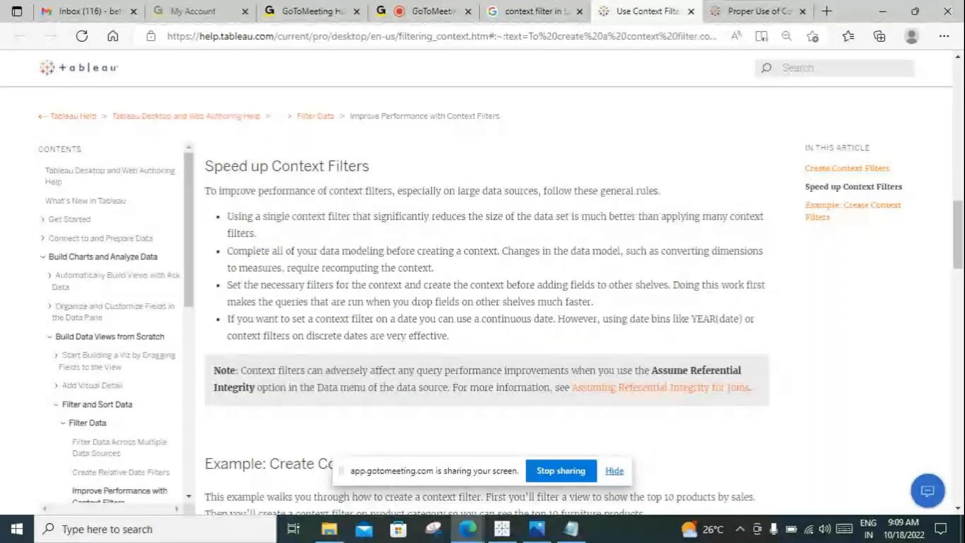
left_click_drag(661, 192, 593, 192)
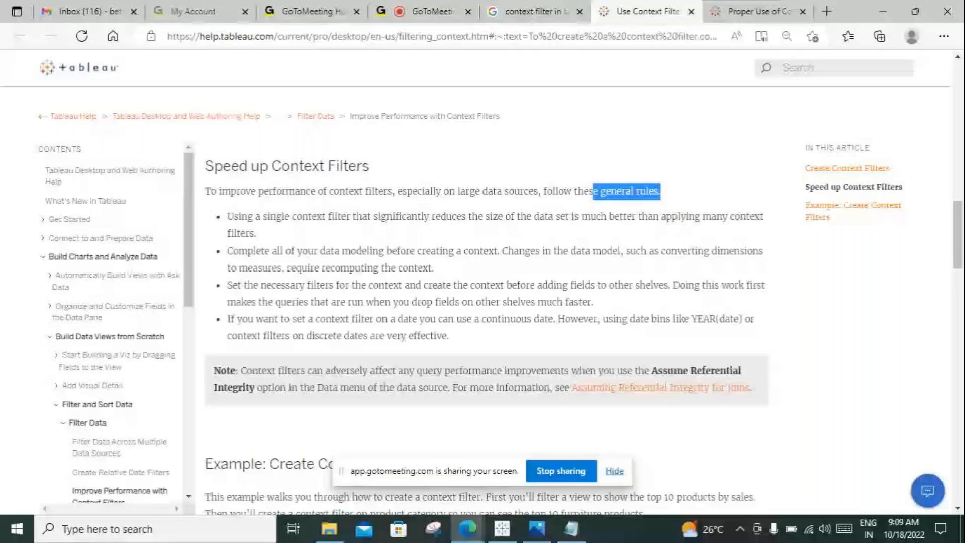
left_click_drag(593, 192, 205, 191)
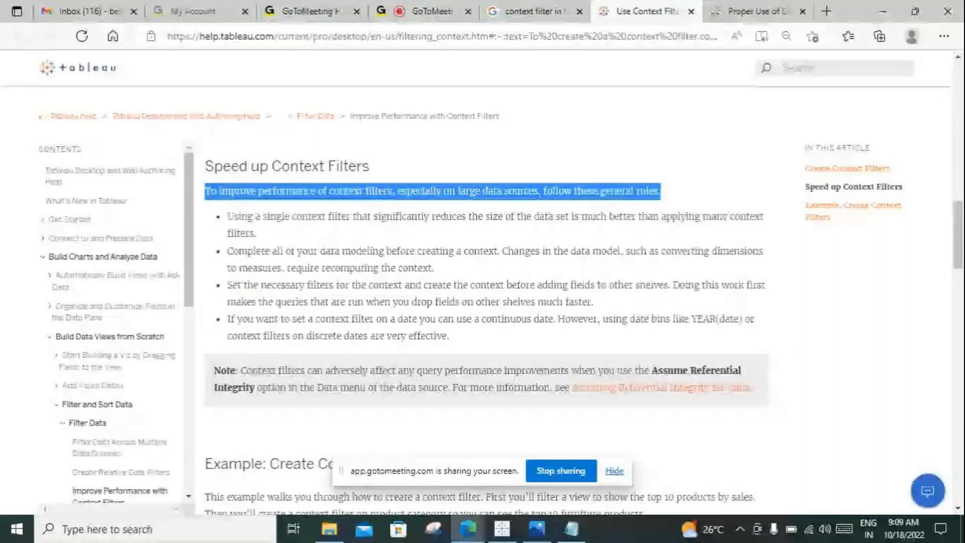
Step: Highlight the single context filter rule and the sentence on completing data modeling under Speed up Context Filters
left_click(256, 234)
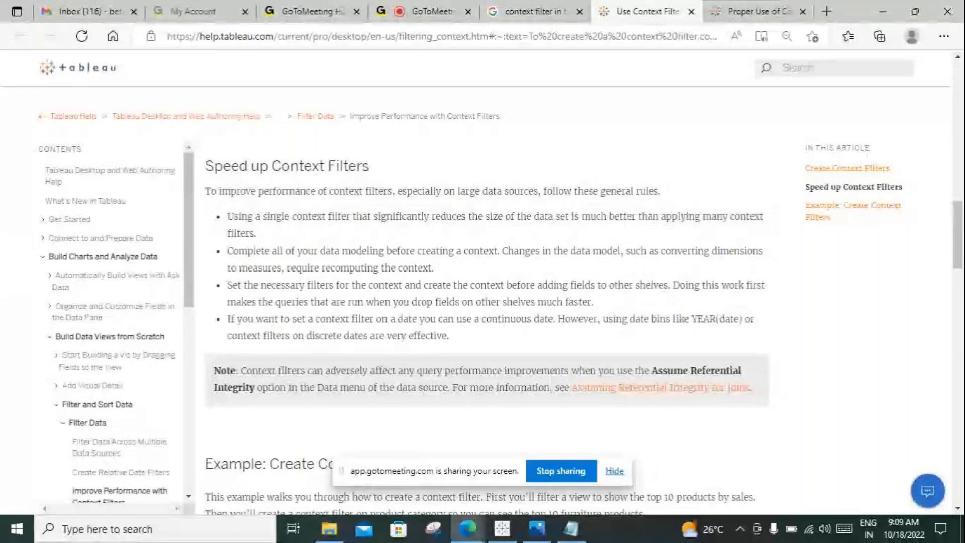
triple_click(457, 221)
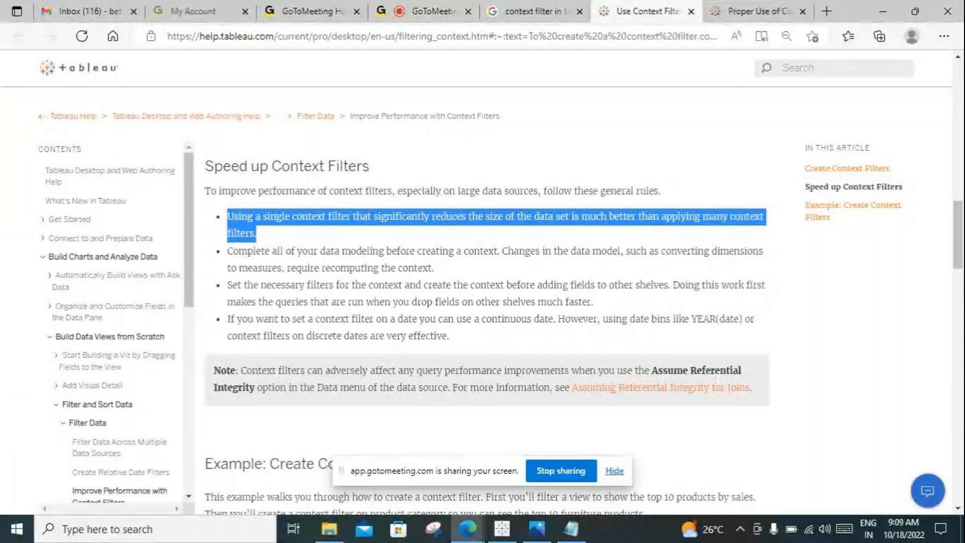
left_click_drag(499, 251, 227, 248)
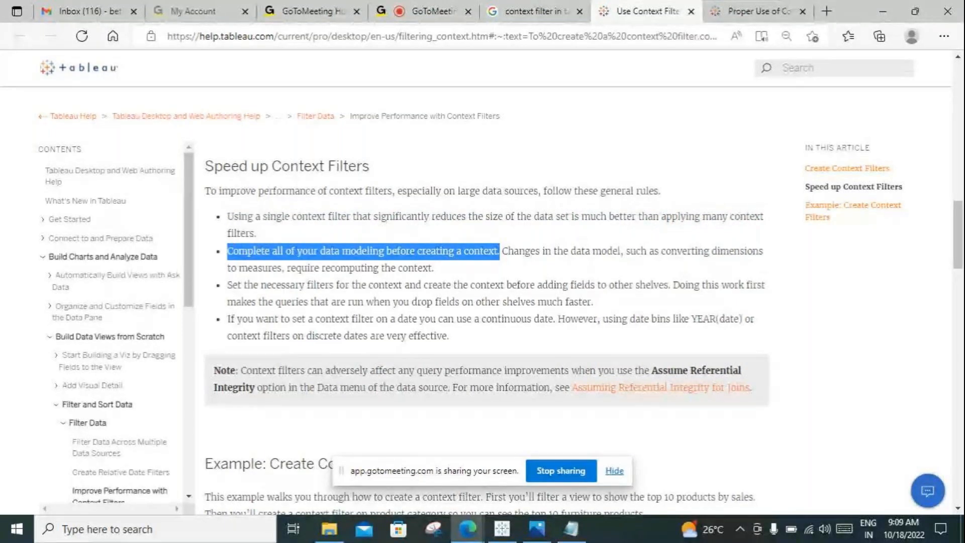
left_click(433, 268)
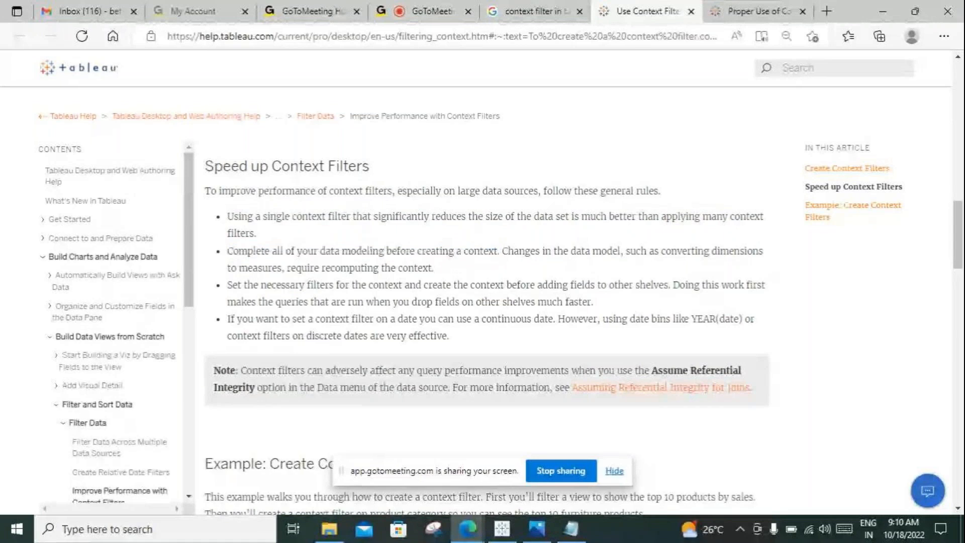
left_click_drag(499, 251, 228, 251)
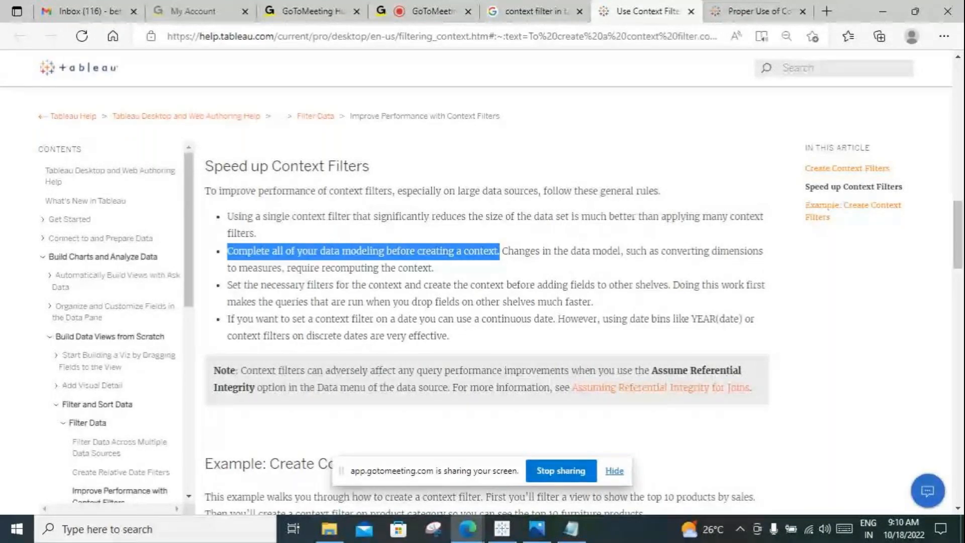
Step: Turn on the microphone in the GoToMeeting session and return to the Tableau context filter help page
left_click(432, 12)
left_click(259, 471)
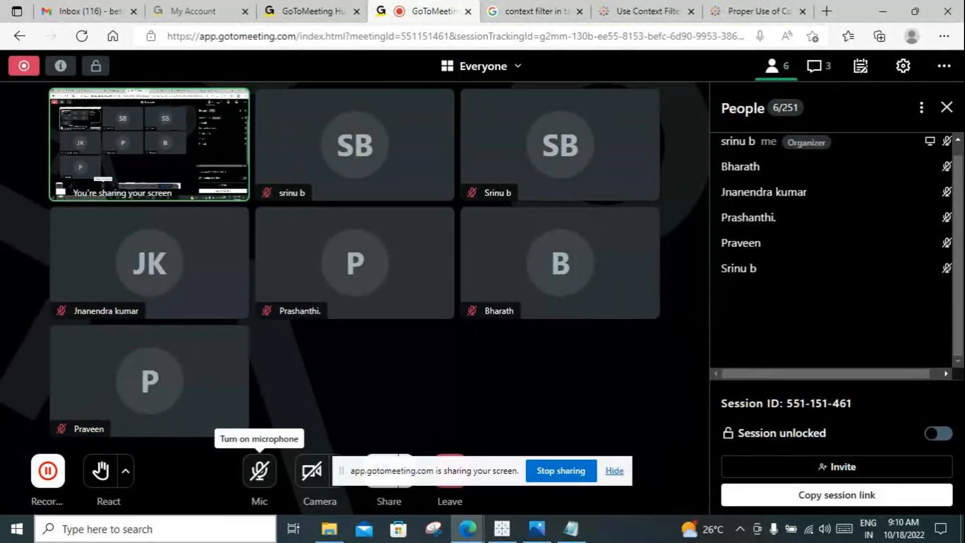
left_click(260, 471)
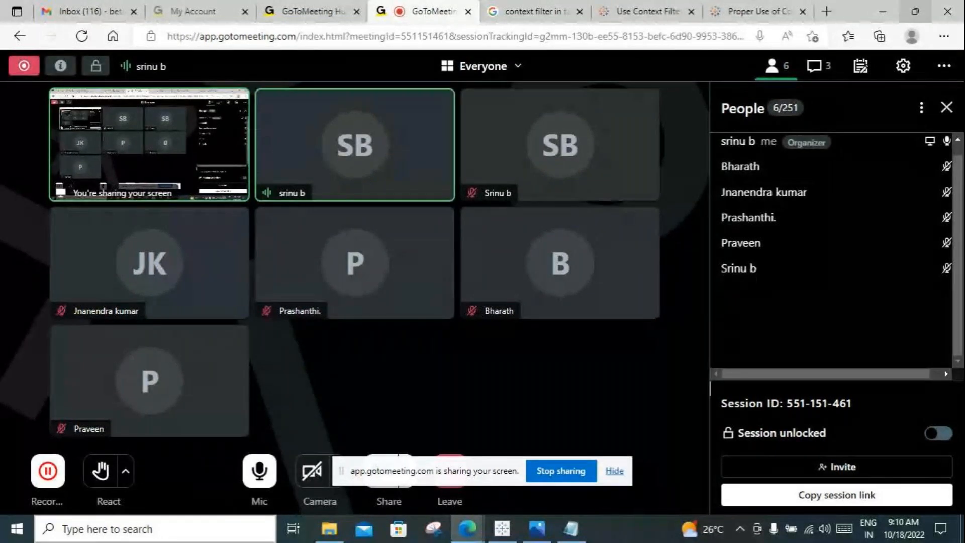
key("alt+Tab")
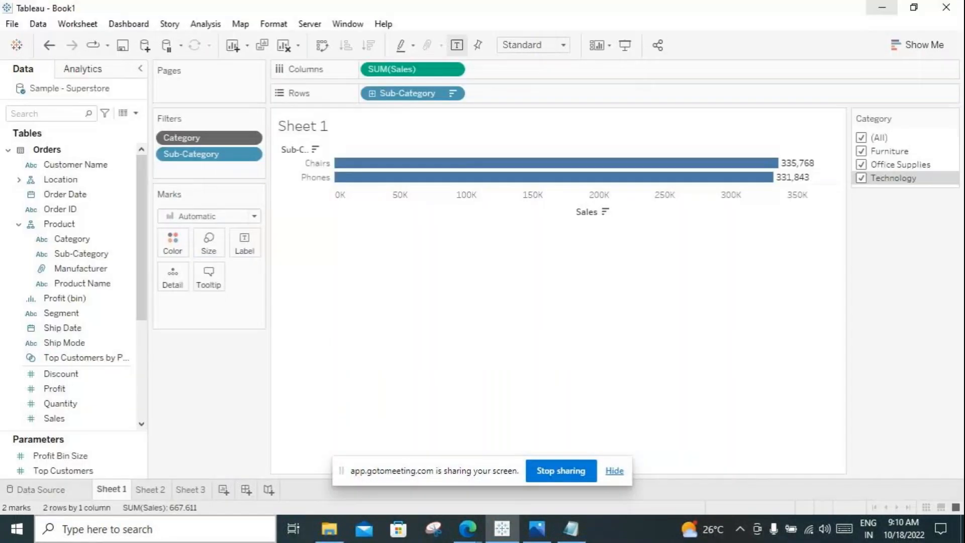
key("alt+Tab")
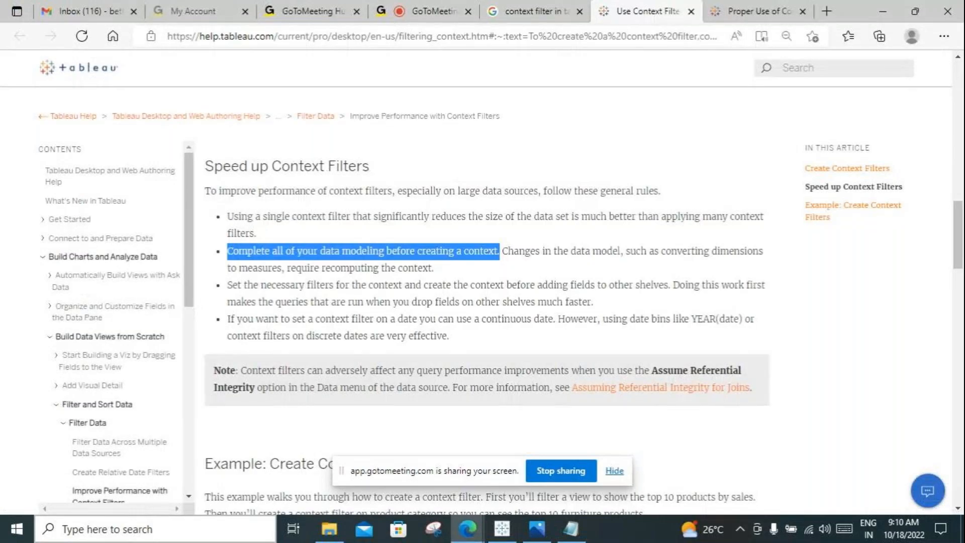
Step: Highlight "creating a context" and the guidance on creating the context before adding fields to other shelves
left_click(435, 268)
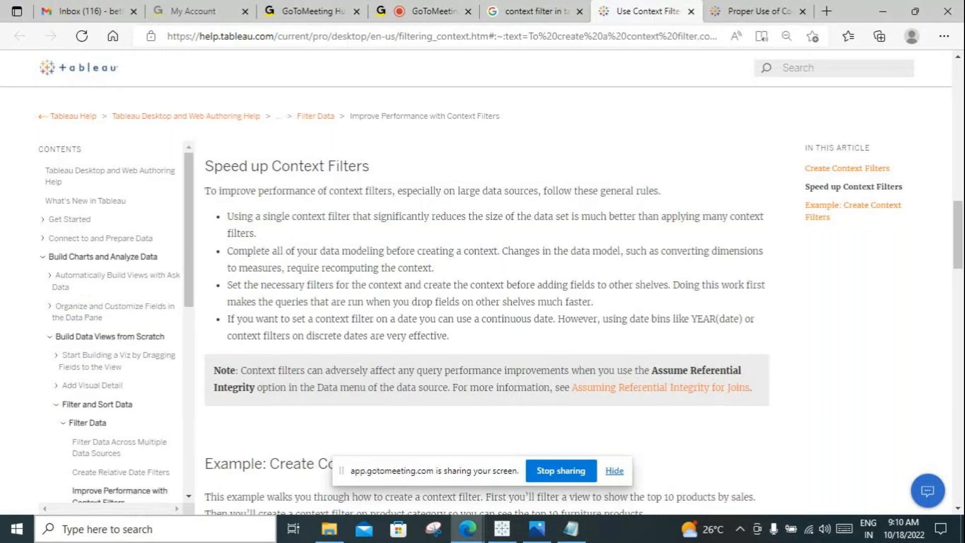
left_click_drag(497, 251, 415, 251)
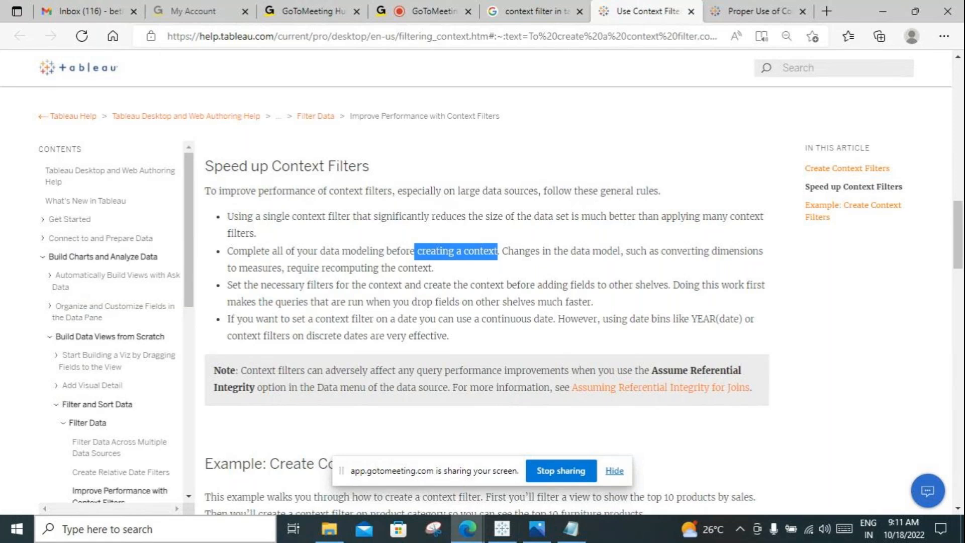
left_click_drag(669, 285, 633, 284)
left_click(593, 301)
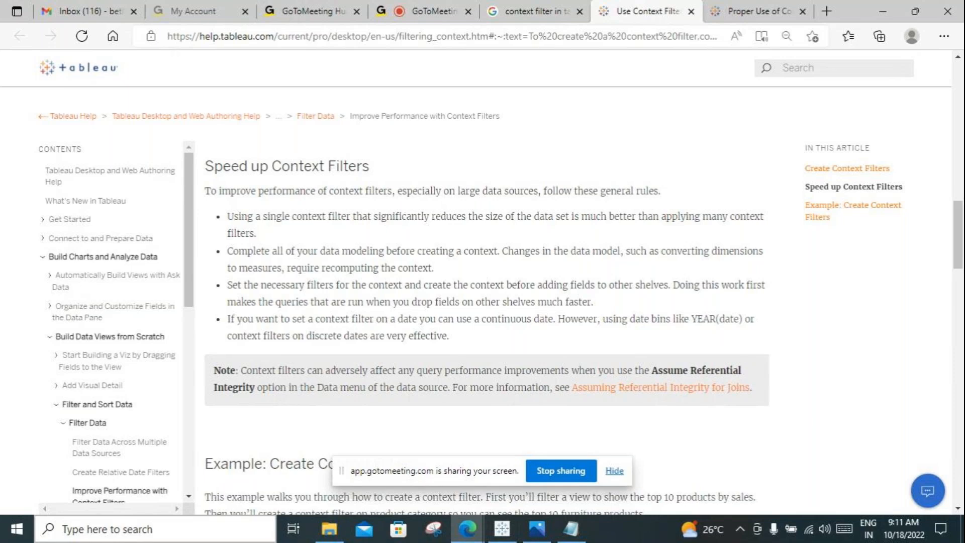
left_click_drag(592, 302, 535, 285)
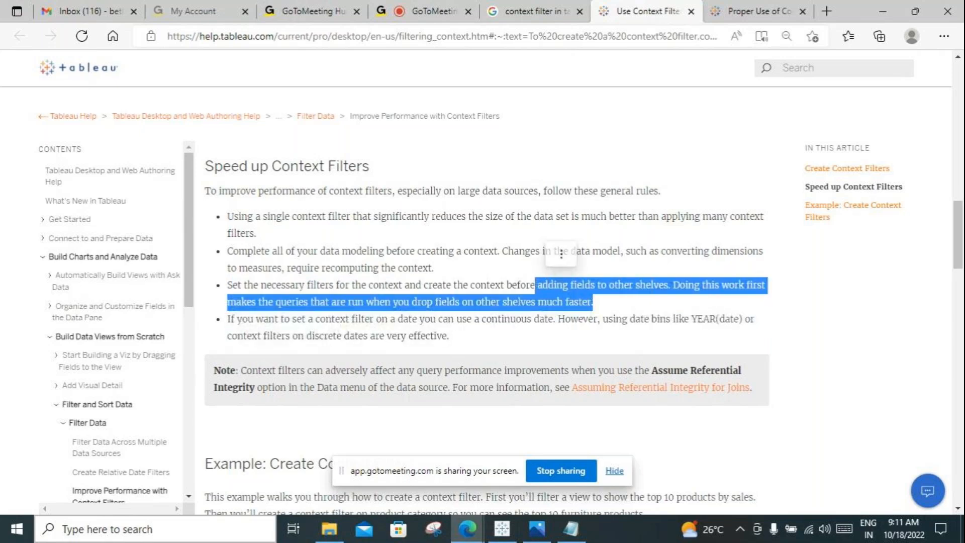
left_click(467, 285)
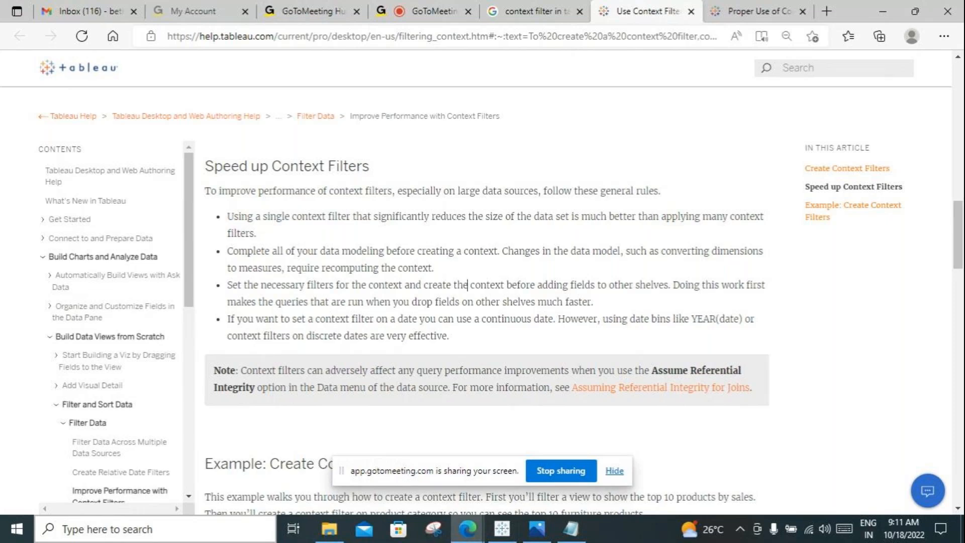
Step: Copy "If you want to set a context filter on a date you can use a continuous date." into the Notepad notes
left_click_drag(556, 318, 230, 318)
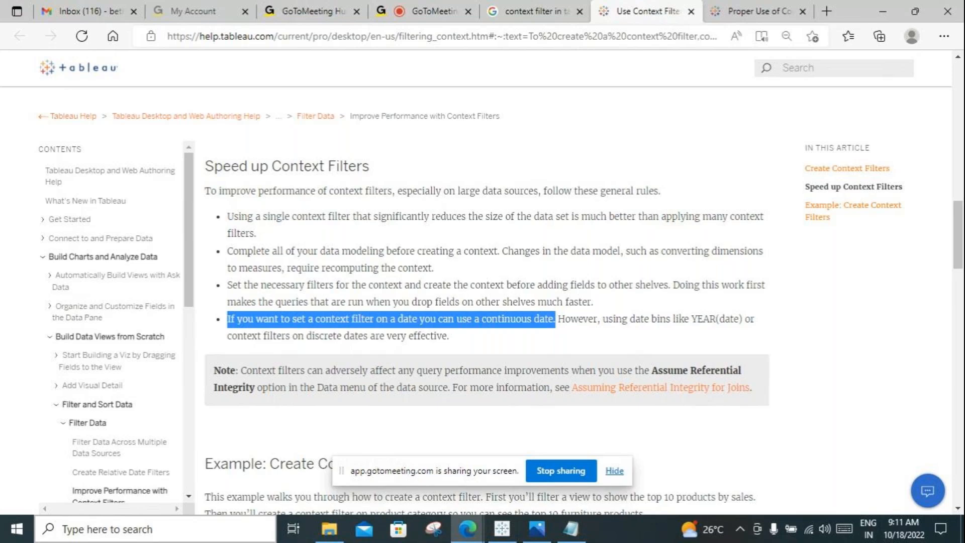
left_click(570, 529)
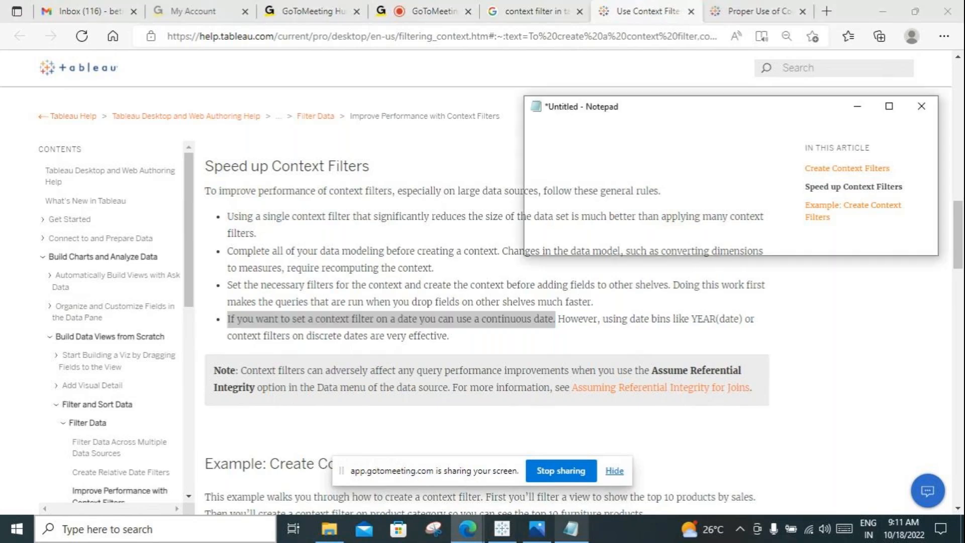
type("If you want to set a context filter on a date you can use a continuous date.")
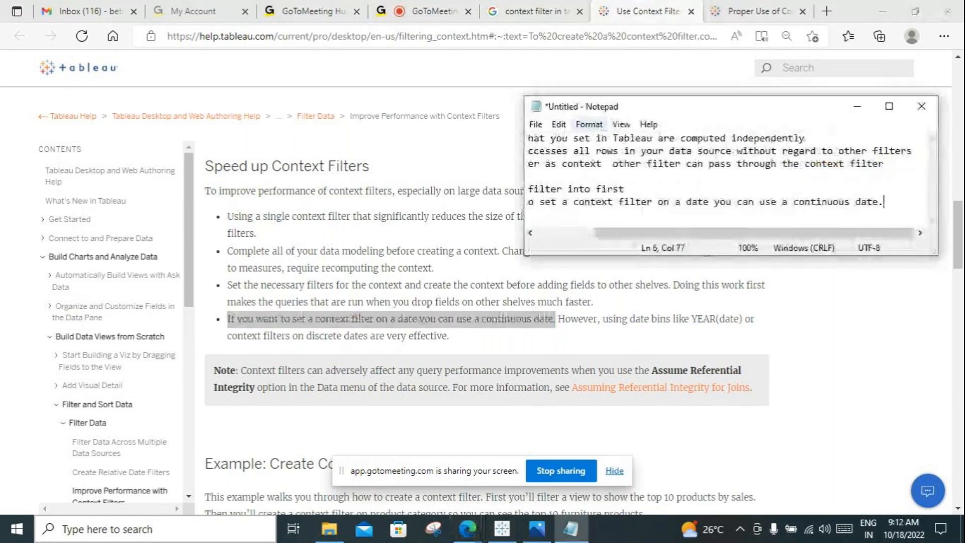
left_click(857, 106)
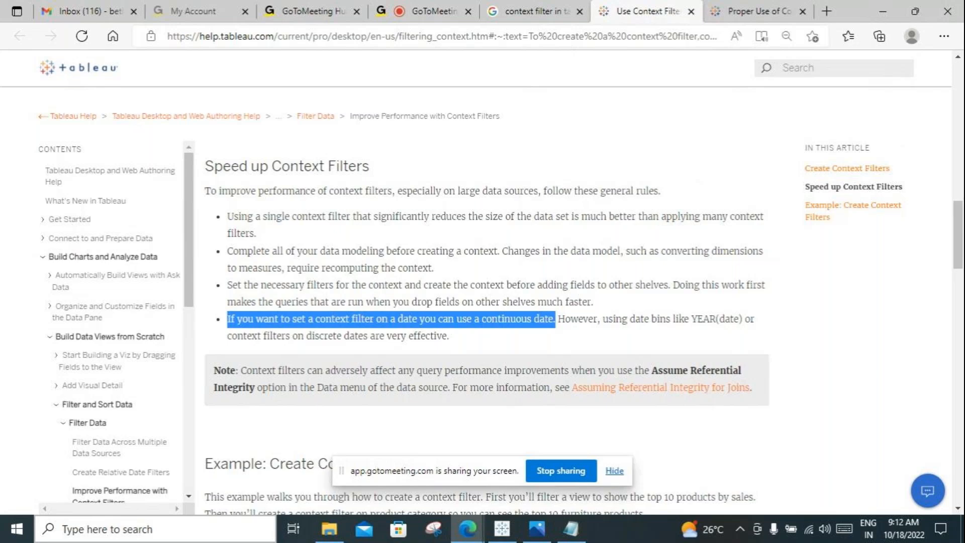
Step: Copy the "using date bins like YEAR(date)" guidance onto a new line in Notepad and widen its window
left_click_drag(603, 318, 447, 336)
key("ctrl+c")
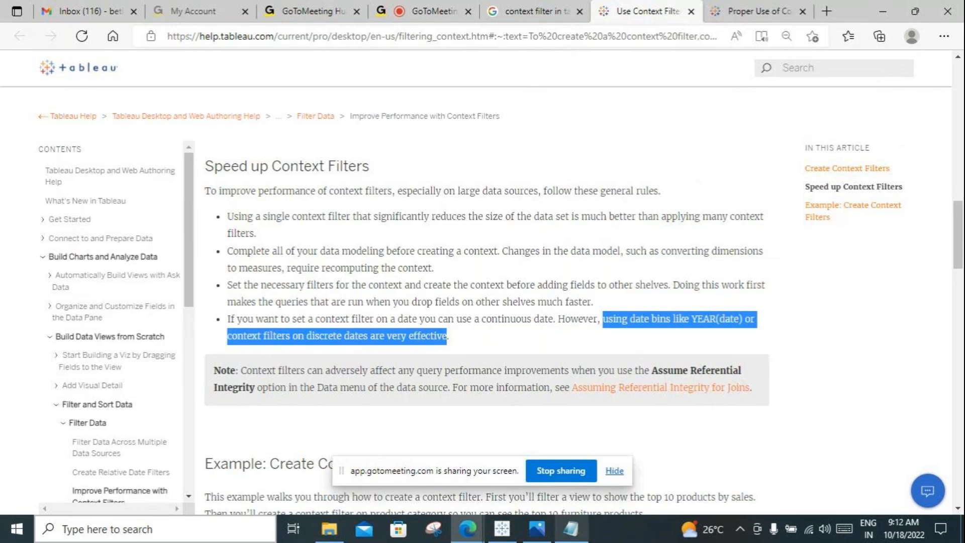
left_click(571, 529)
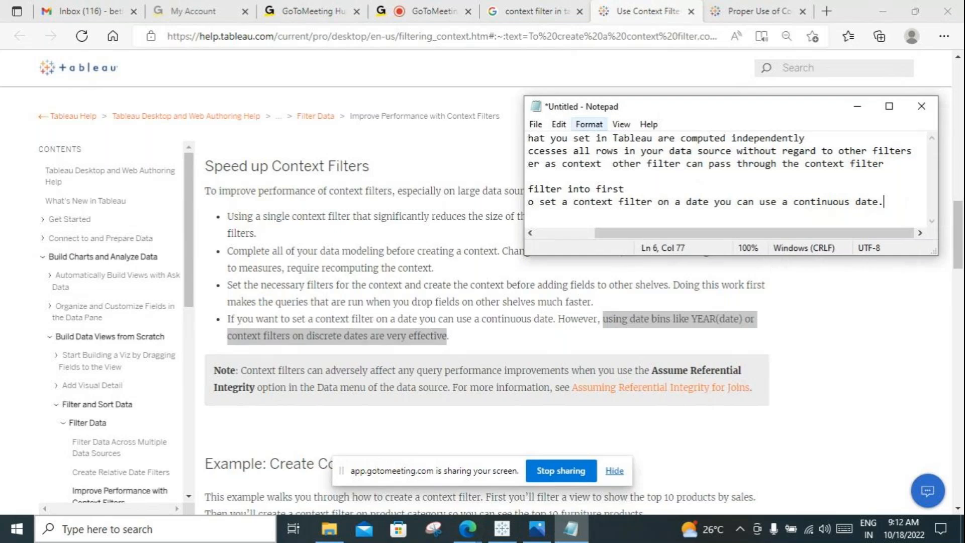
key("Return")
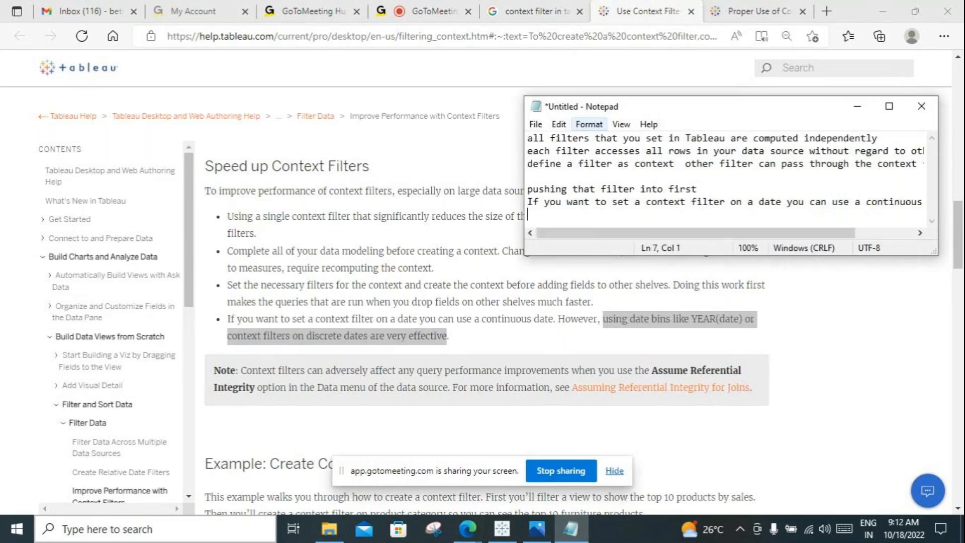
key("ctrl+v")
left_click_drag(524, 170, 394, 172)
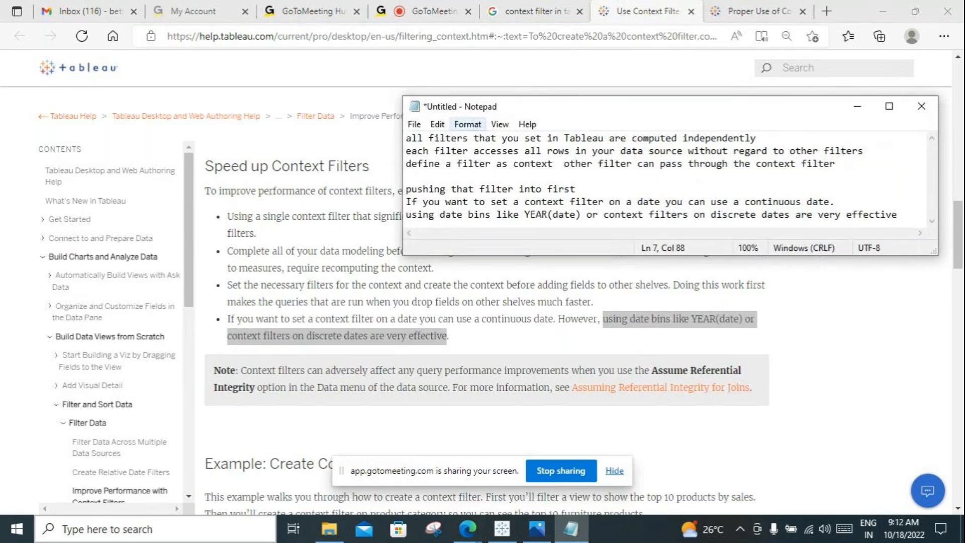
key("Return")
Step: Copy "Complete all of your data modeling before creating a context." into Notepad below the "pushing that filter into first" line
left_click_drag(544, 107, 376, 321)
left_click_drag(228, 251, 499, 251)
key("ctrl+c")
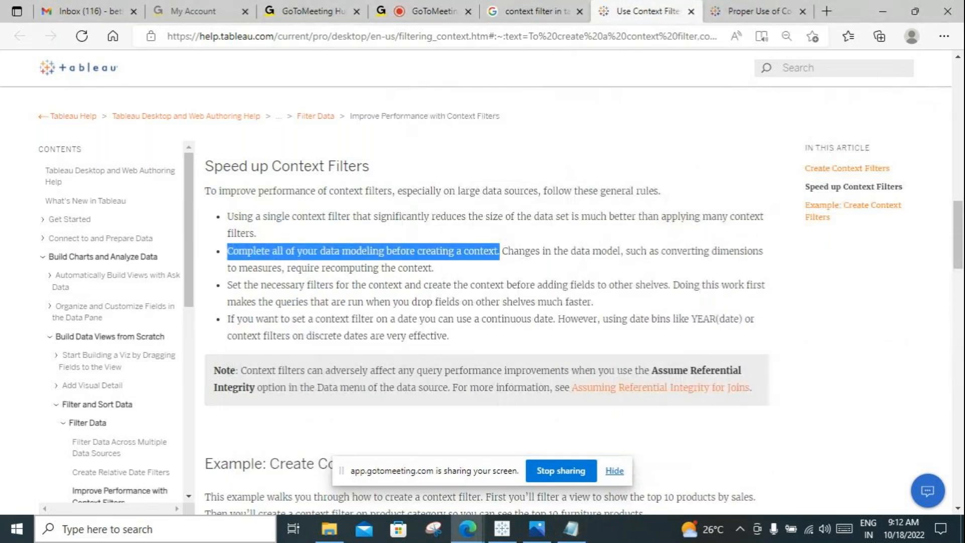
key("alt+Tab")
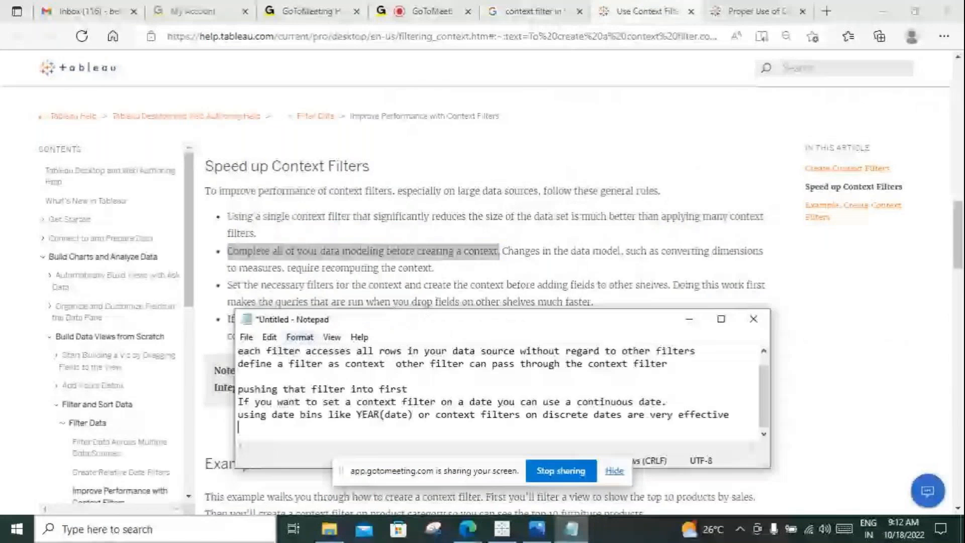
left_click_drag(443, 319, 541, 189)
left_click(498, 259)
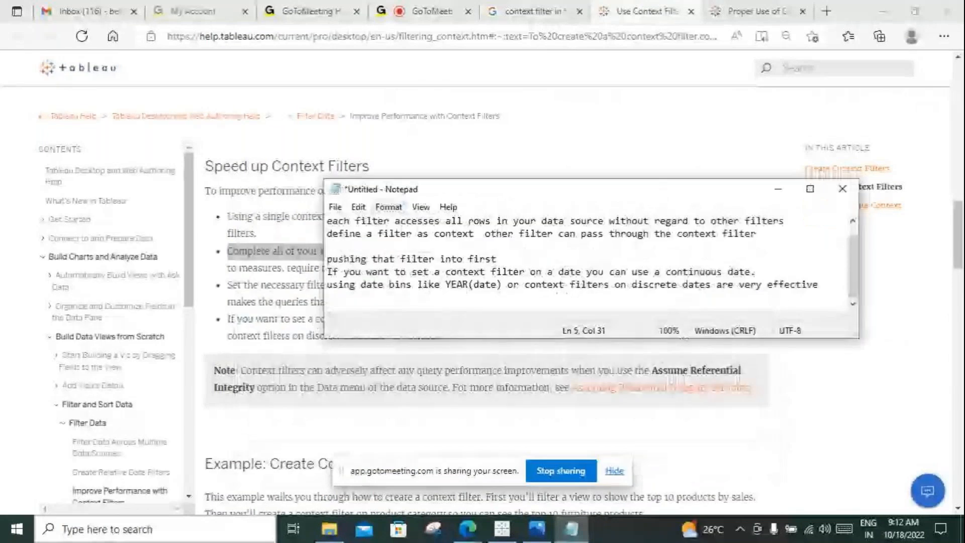
key("Return")
key("ctrl+v")
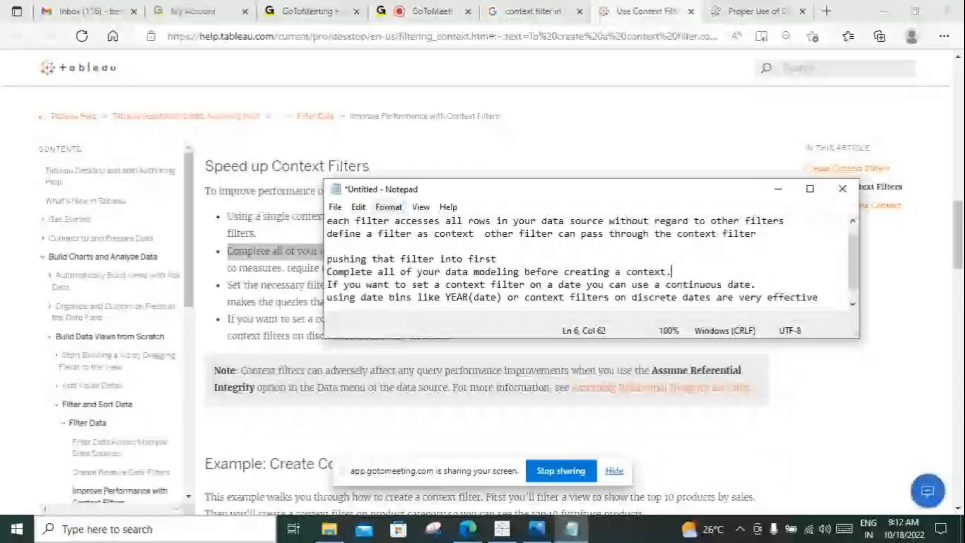
Step: Copy "Set the necessary filters for the context and create the context before adding fields to other shelves" to the end of the Notepad notes
left_click_drag(397, 190, 318, 334)
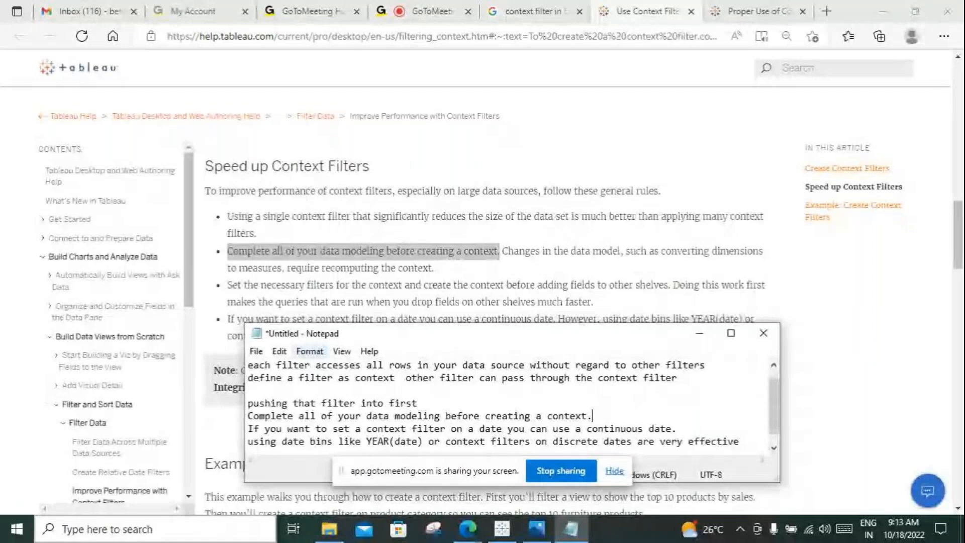
left_click_drag(669, 284, 227, 284)
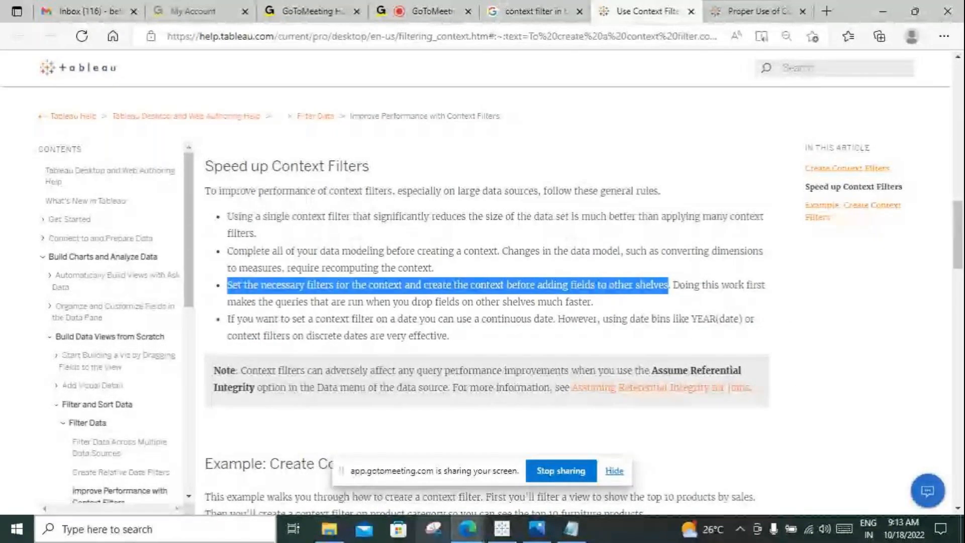
left_click(571, 529)
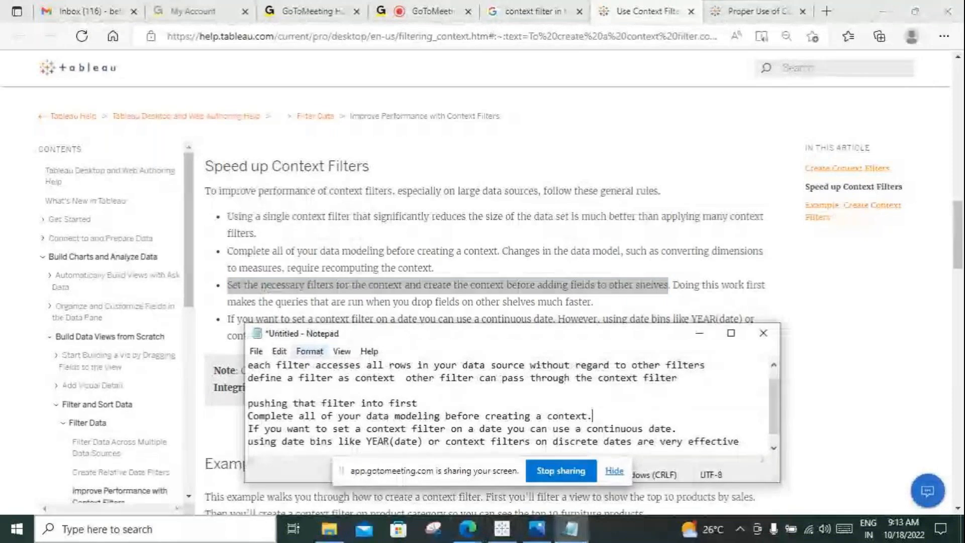
scroll(507, 410, "down", 1)
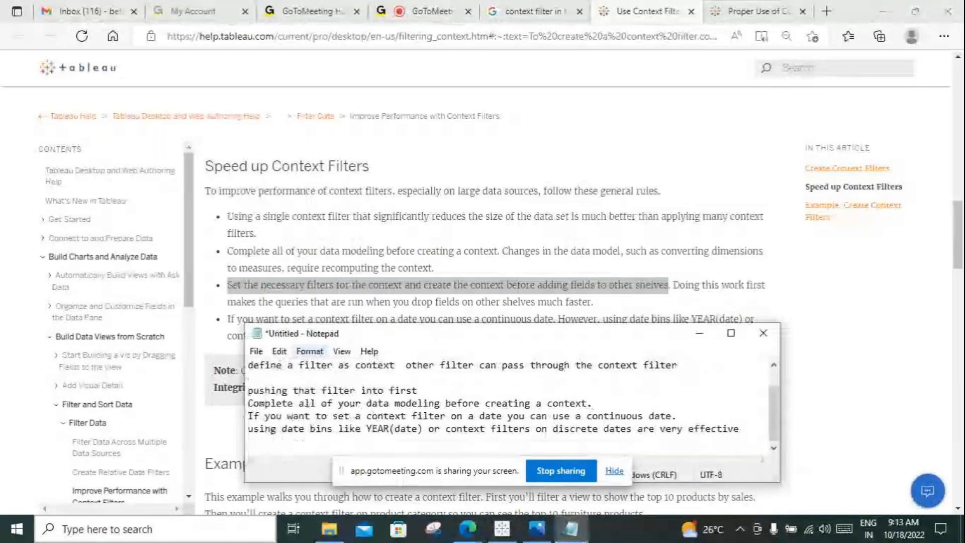
key("ctrl+v")
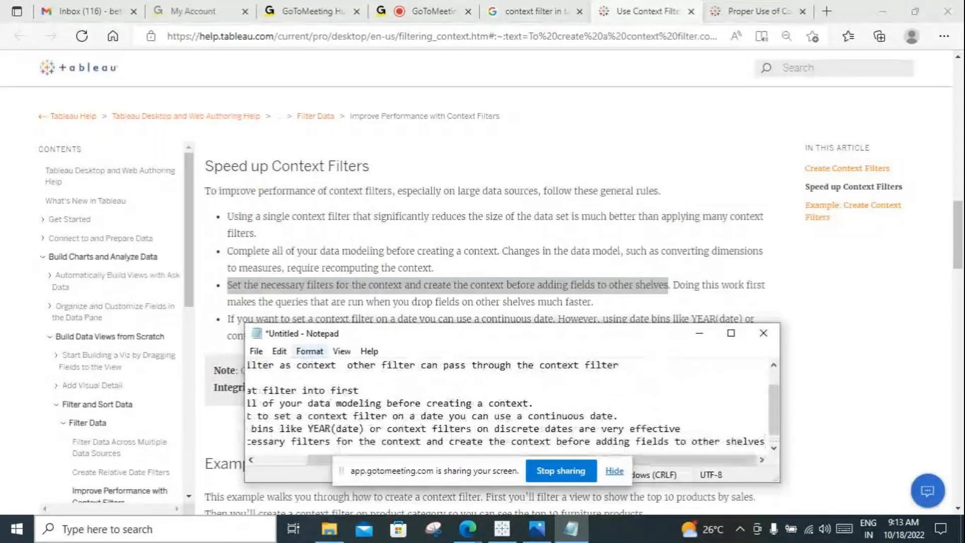
left_click(699, 333)
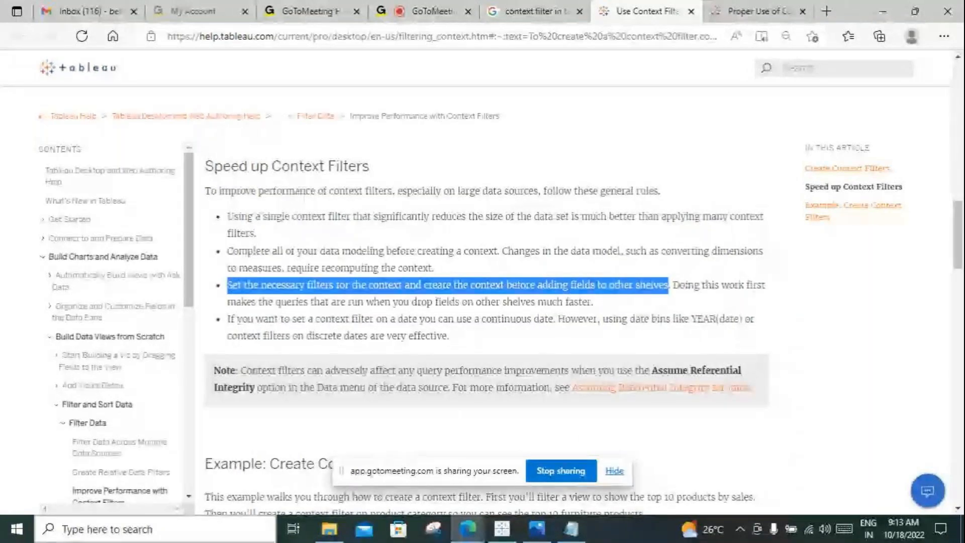
Step: Highlight the Assume Referential Integrity note and open the Assuming Referential Integrity for Joins link in a new tab
scroll(485, 301, "down", 1)
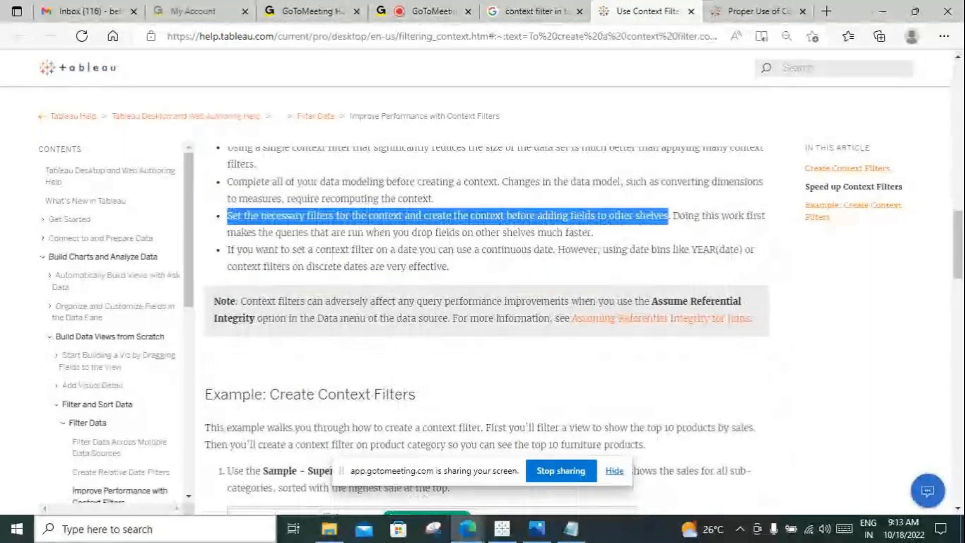
left_click_drag(240, 301, 447, 318)
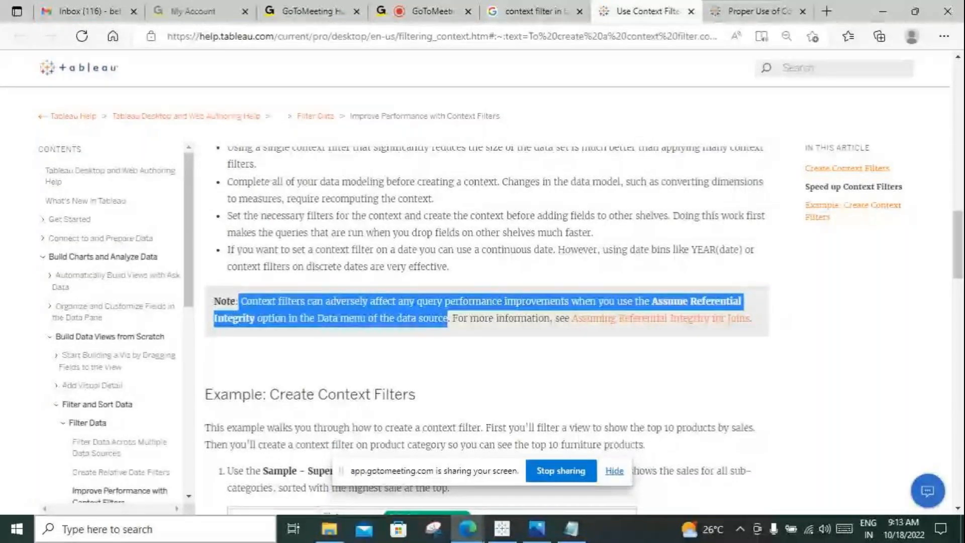
right_click(617, 319)
left_click(648, 67)
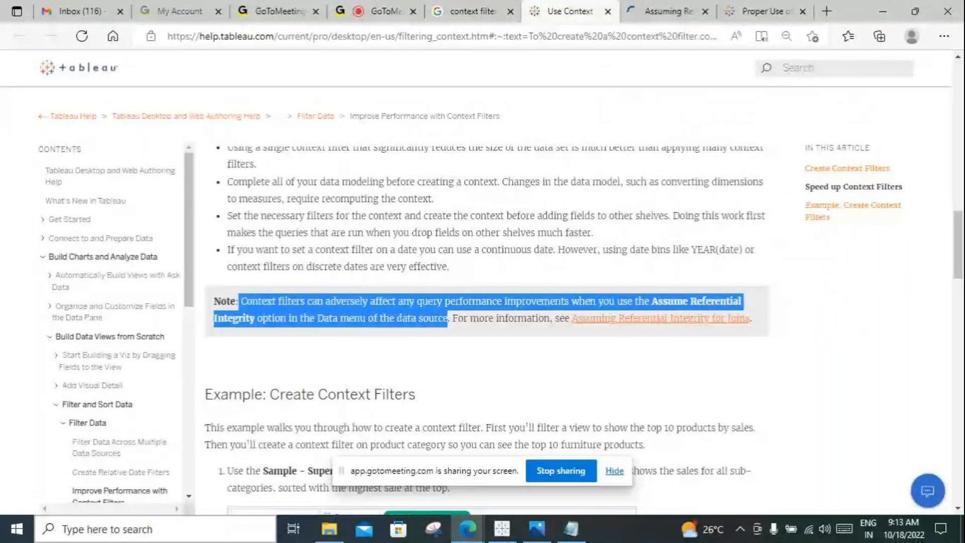
Step: Copy the note that context filters can adversely affect performance with Assume Referential Integrity onto a new last line in Notepad
left_click(690, 309)
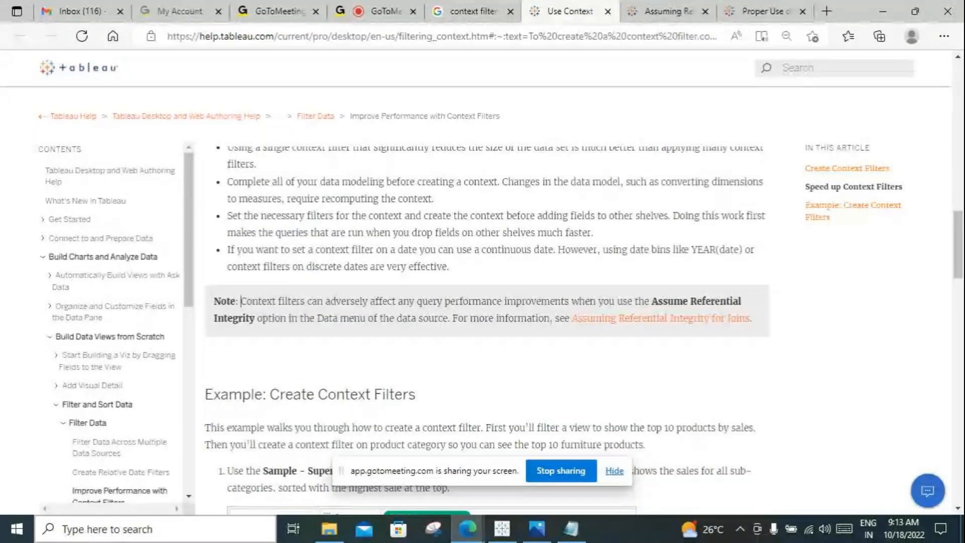
left_click_drag(241, 301, 447, 319)
key("ctrl+c")
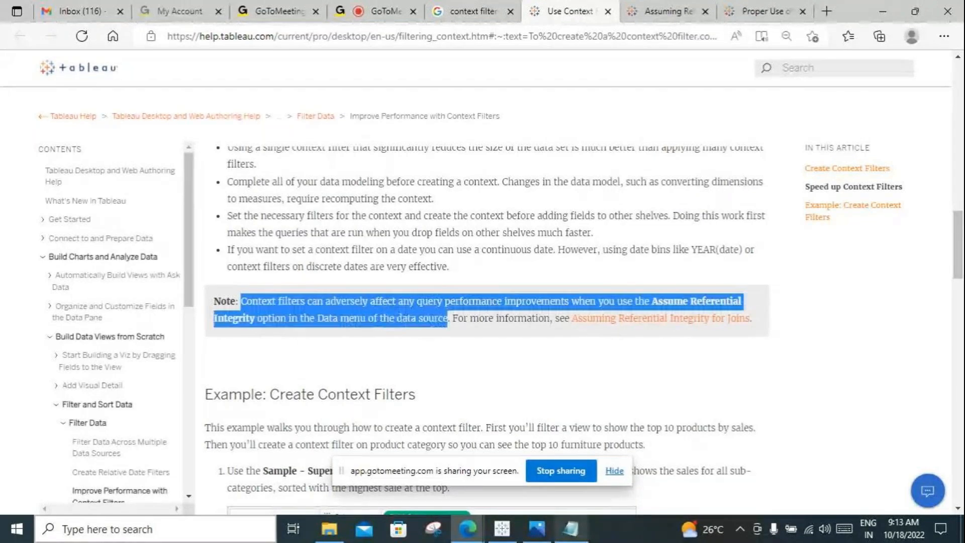
key("alt+Tab")
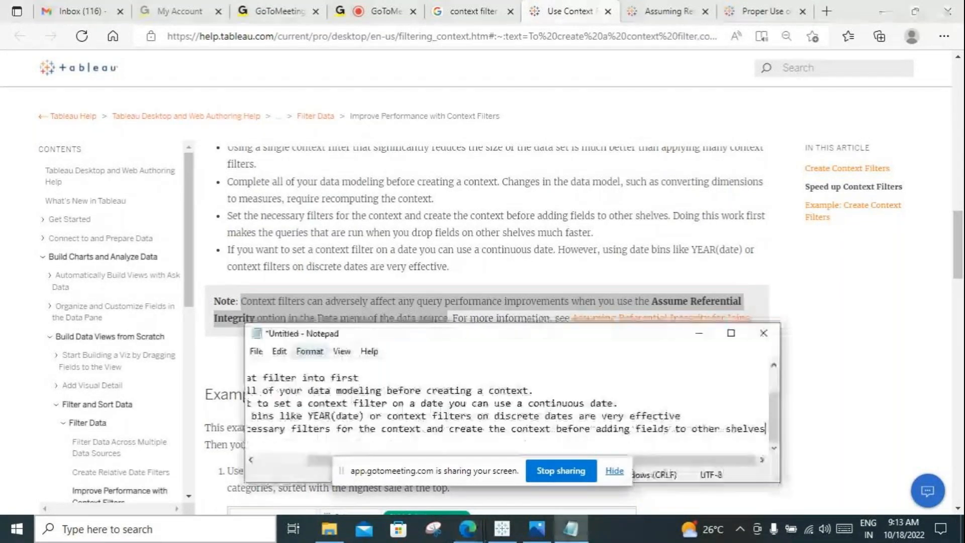
key("Return")
key("ctrl+v")
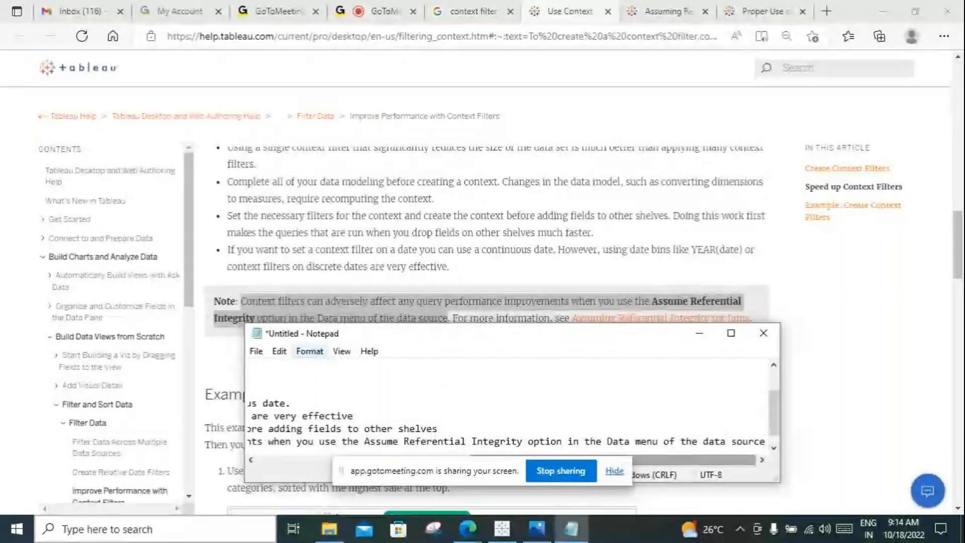
left_click_drag(477, 343, 519, 185)
Step: Review the "Example: Create Context Filters" walkthrough in the Tableau help article, from the initial view through the Add to Context steps
left_click(415, 393)
scroll(415, 394, "down", 4)
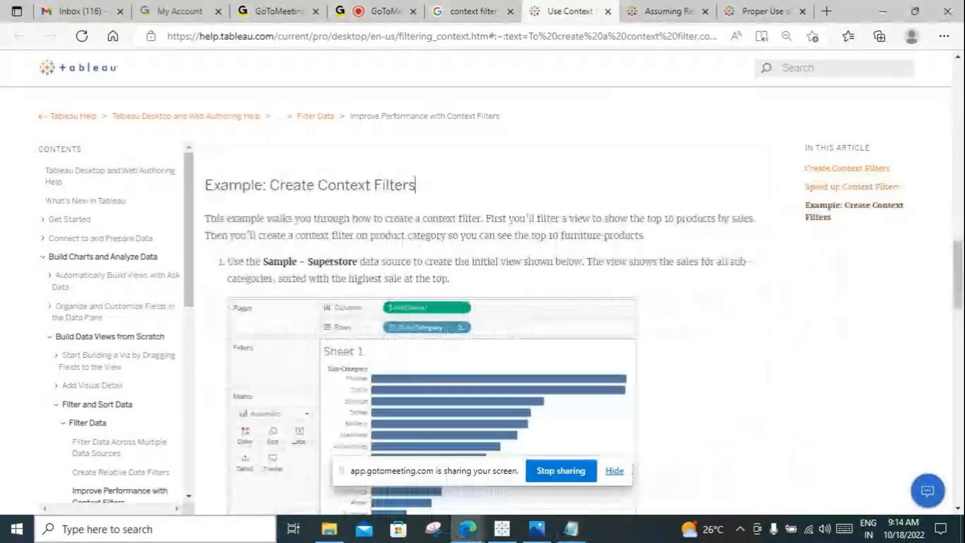
scroll(547, 505, "down", 9)
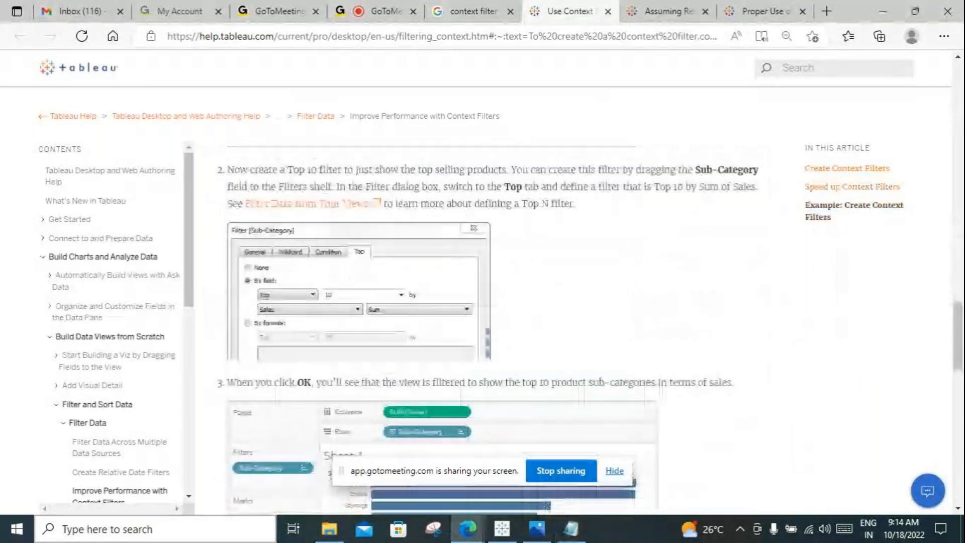
scroll(547, 505, "down", 4)
scroll(547, 505, "down", 6)
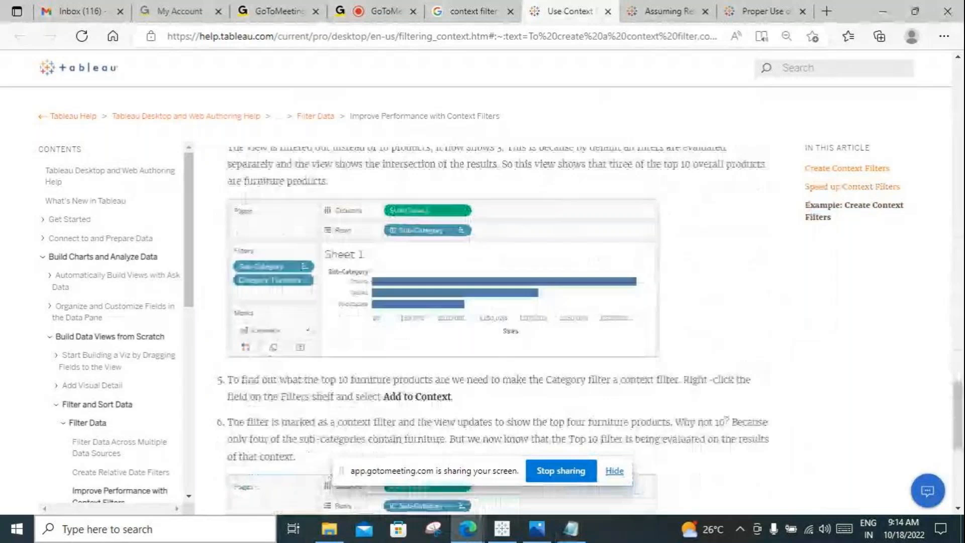
Step: Switch to the proper context filters article and highlight the 100 million row example and its "filter down to 800k rows" advice
left_click(765, 11)
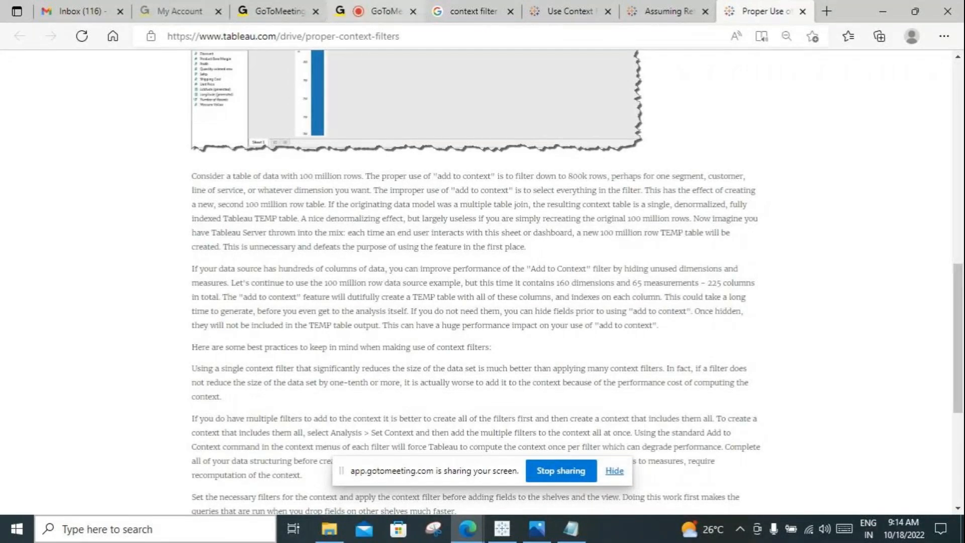
left_click(380, 12)
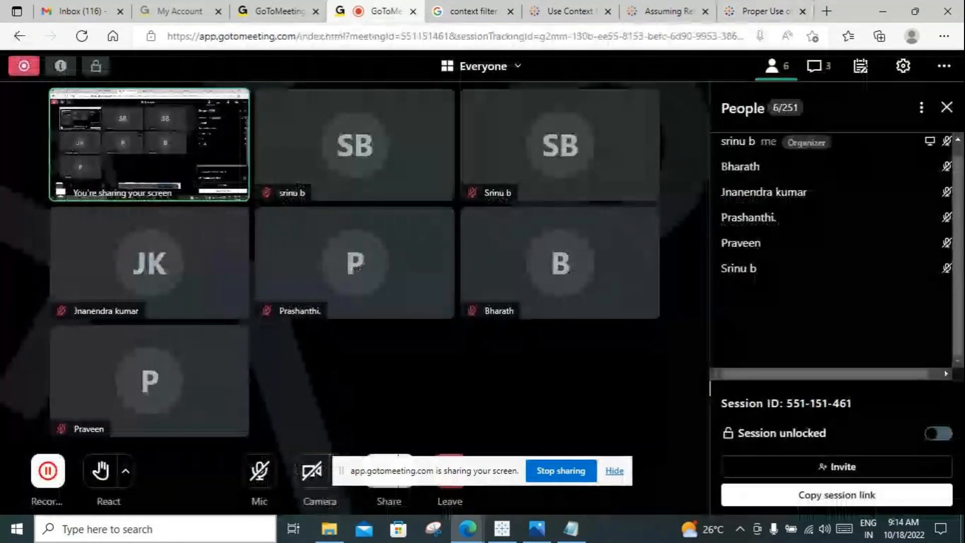
left_click(765, 11)
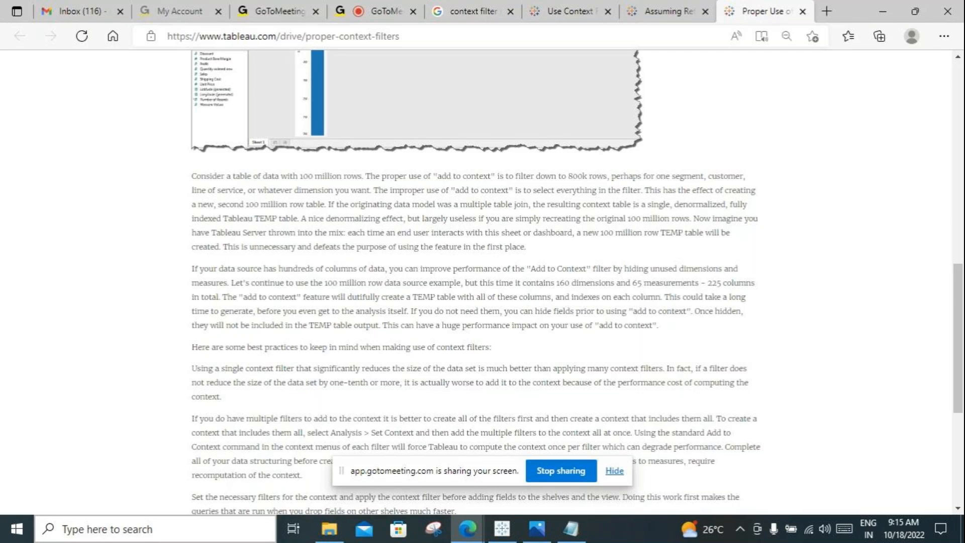
left_click_drag(363, 176, 192, 176)
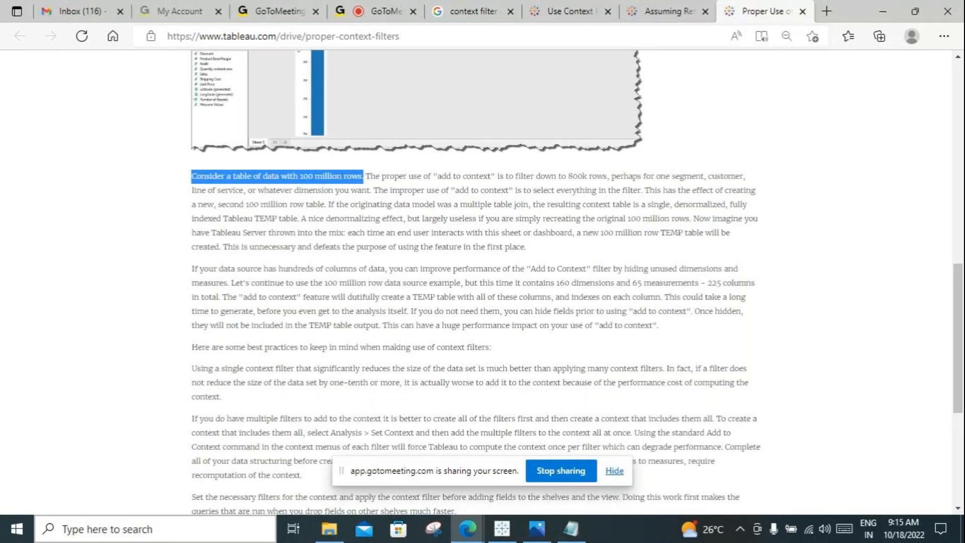
left_click_drag(609, 176, 437, 176)
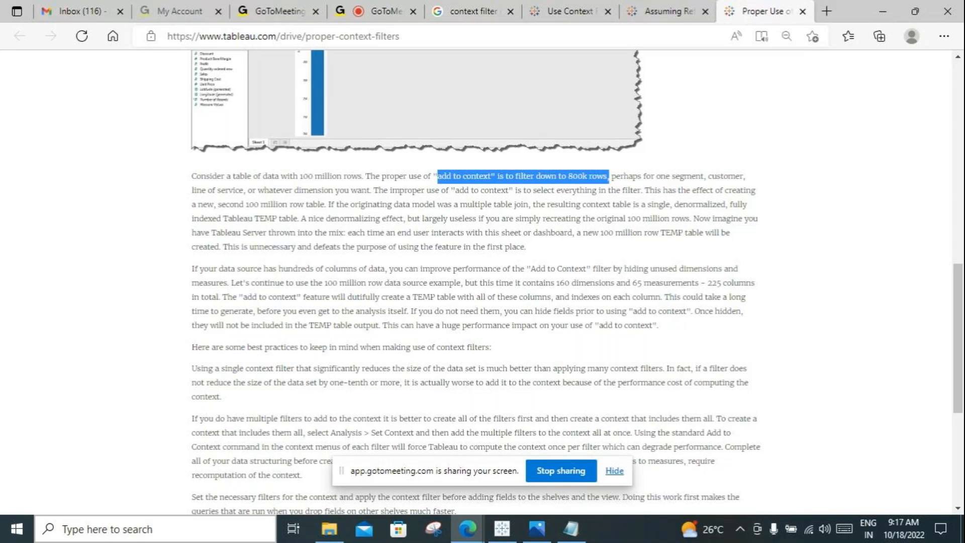
Step: Scan the proper context filters article back up to its title and switch to the Use Context Filters help page
scroll(475, 282, "down", 5)
scroll(475, 282, "up", 6)
scroll(475, 281, "up", 10)
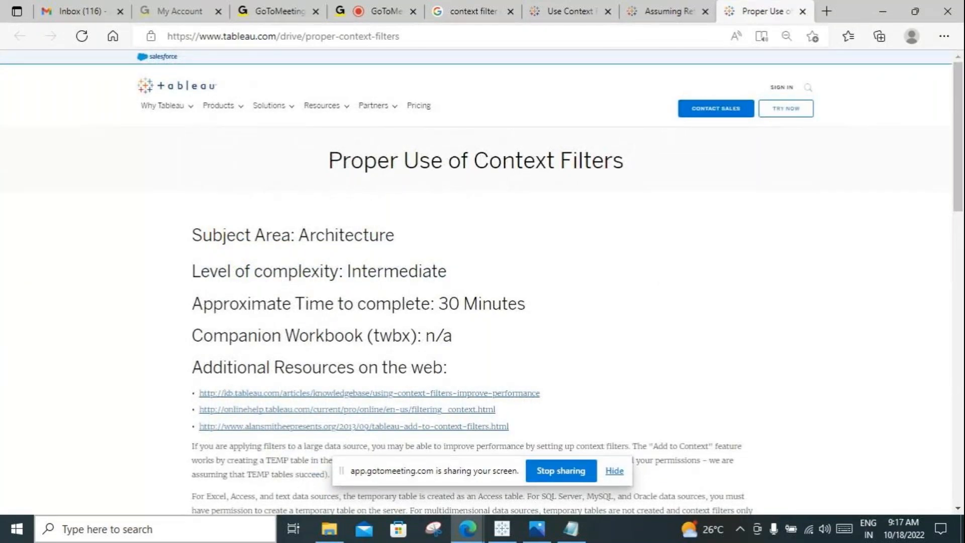
left_click(570, 11)
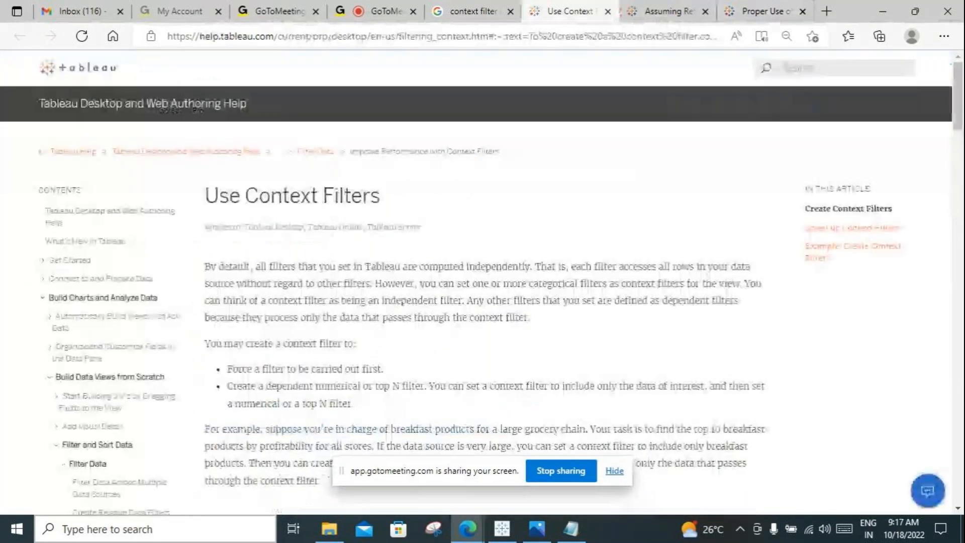
Step: Review the collected rules in an enlarged Notepad window, highlighting "all filters that you set in Tableau are computed independently"
left_click(571, 529)
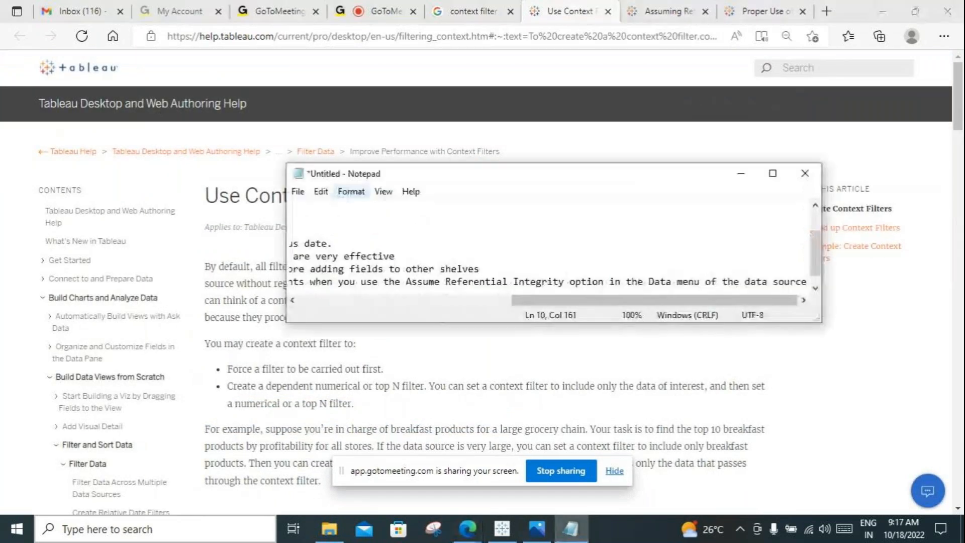
left_click_drag(634, 300, 422, 300)
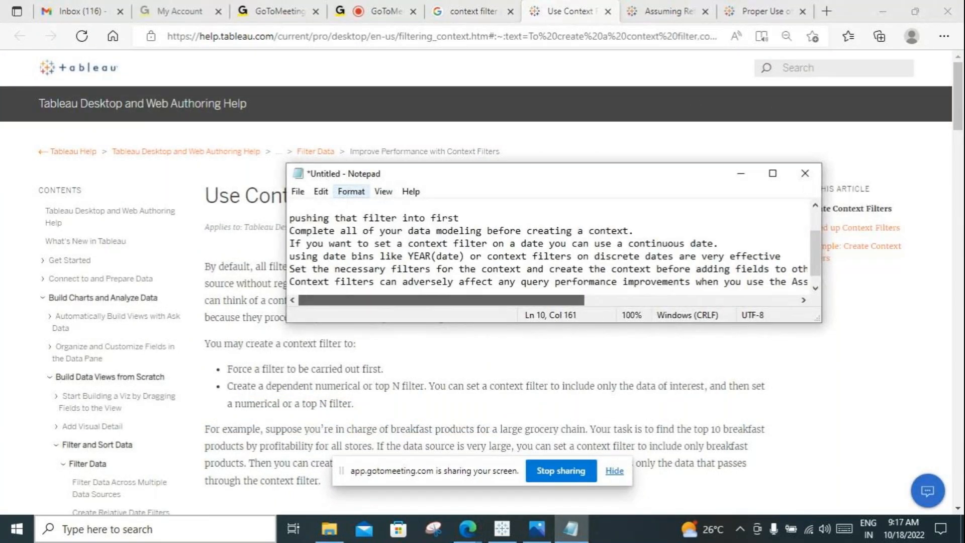
left_click_drag(508, 164, 510, 96)
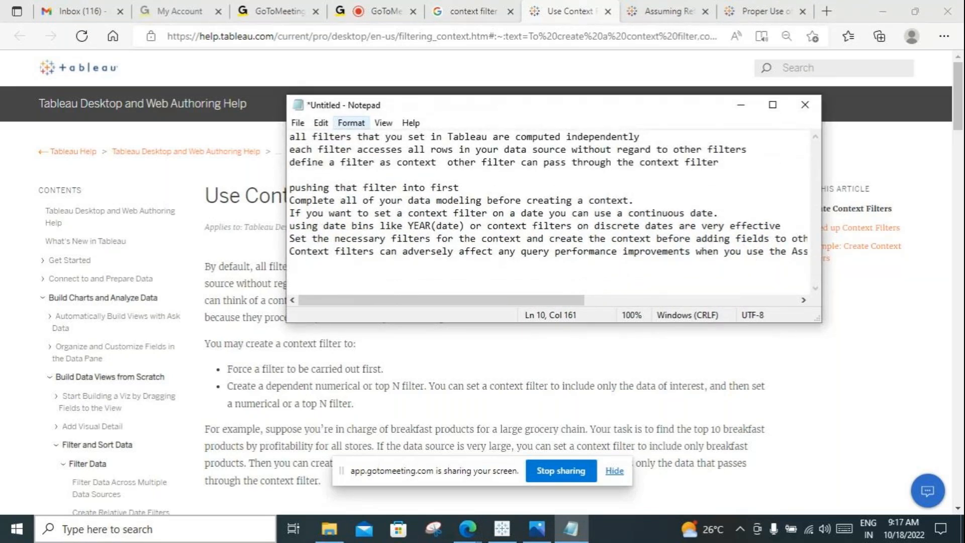
left_click_drag(640, 136, 290, 136)
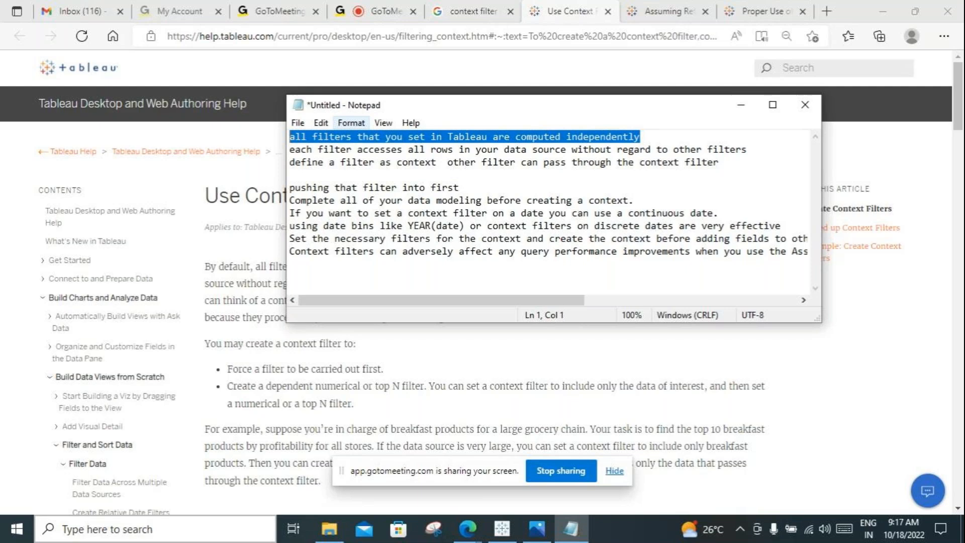
left_click(639, 136)
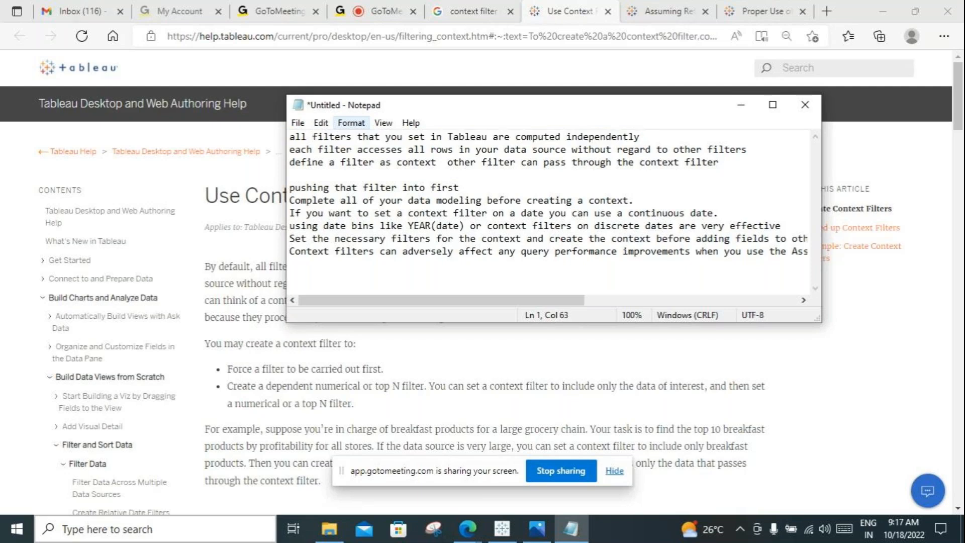
key("Return")
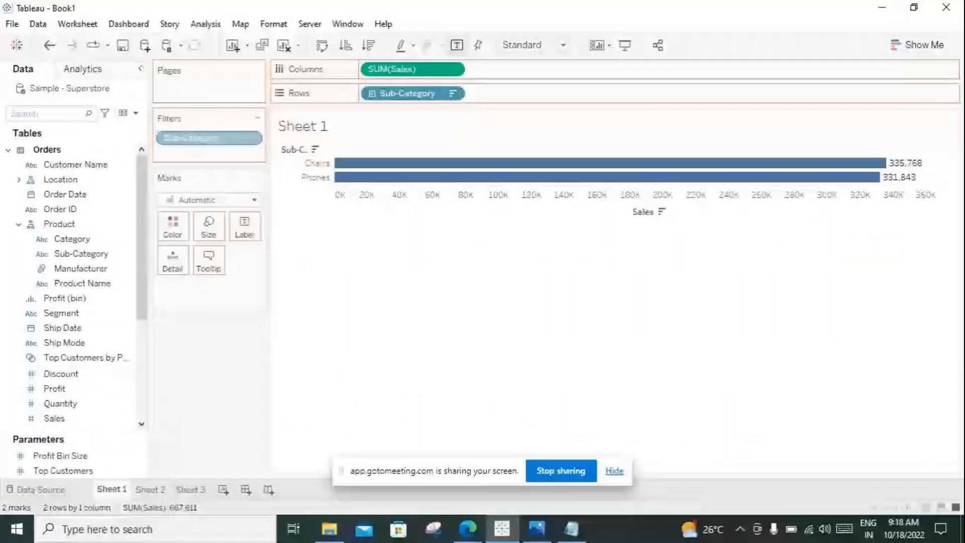
Step: In Tableau, remove the Sub-Category filter from Sheet 1 and add Category before Sub-Category on Rows
left_click_drag(209, 138, 210, 358)
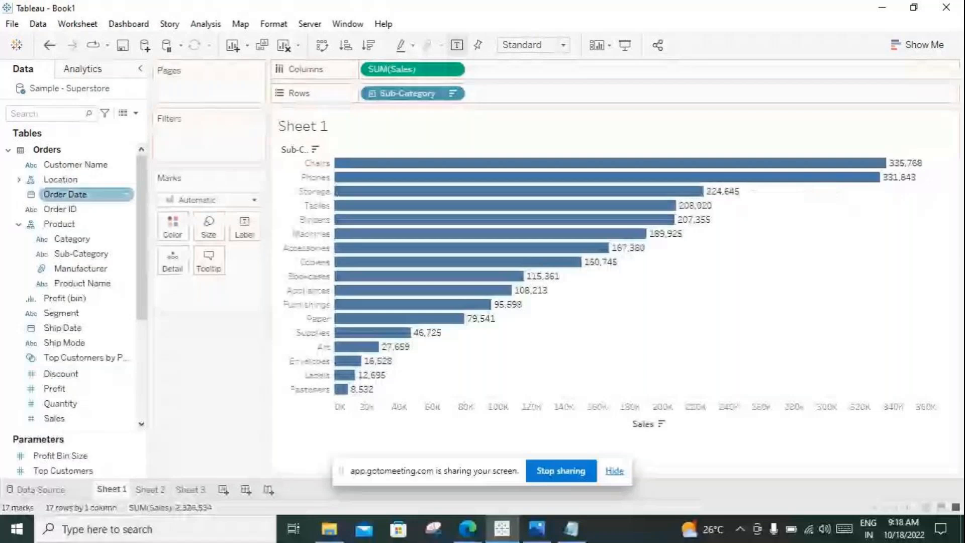
left_click_drag(58, 224, 360, 92)
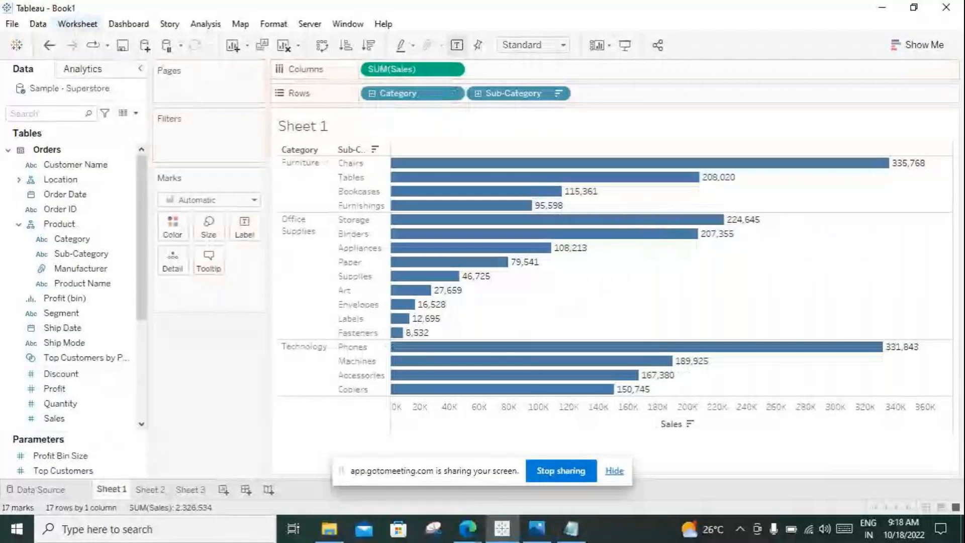
Step: Try exporting the Sheet 1 bar chart as a crosstab to Excel, and close the resulting workbook without saving
left_click(78, 24)
mouse_move(90, 78)
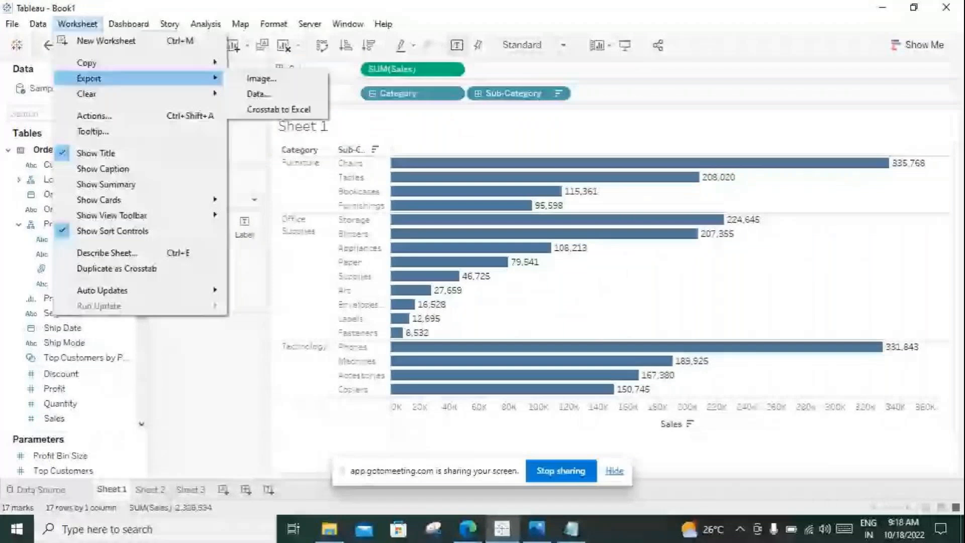
key("Escape")
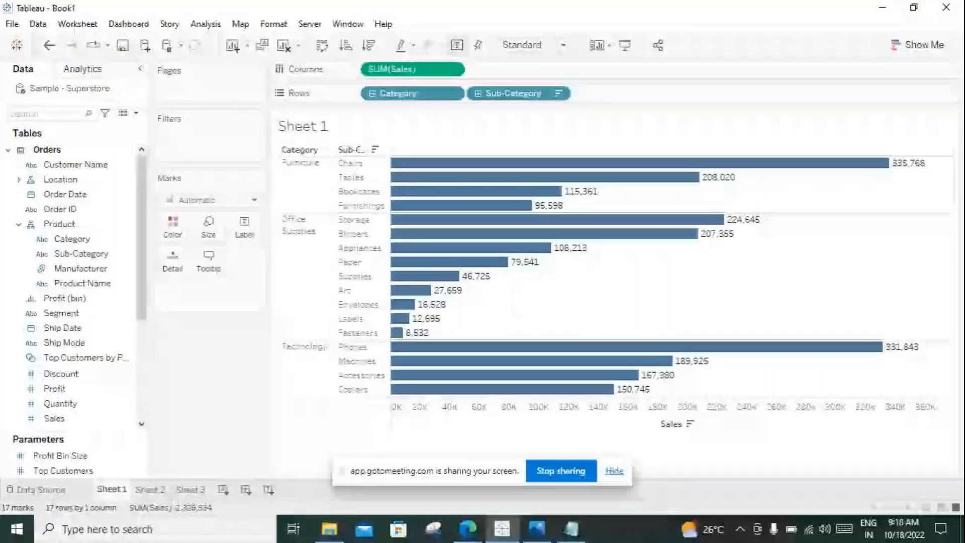
mouse_move(502, 528)
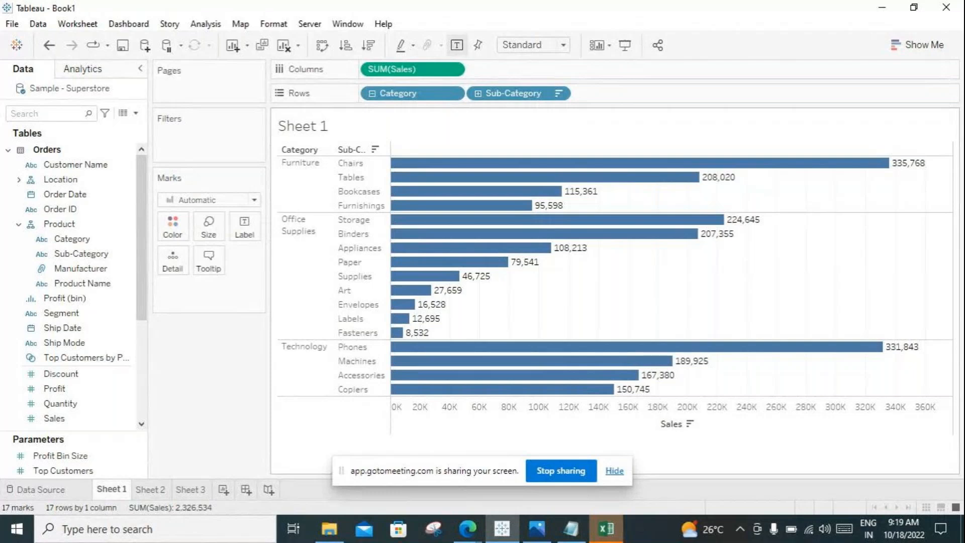
left_click(606, 529)
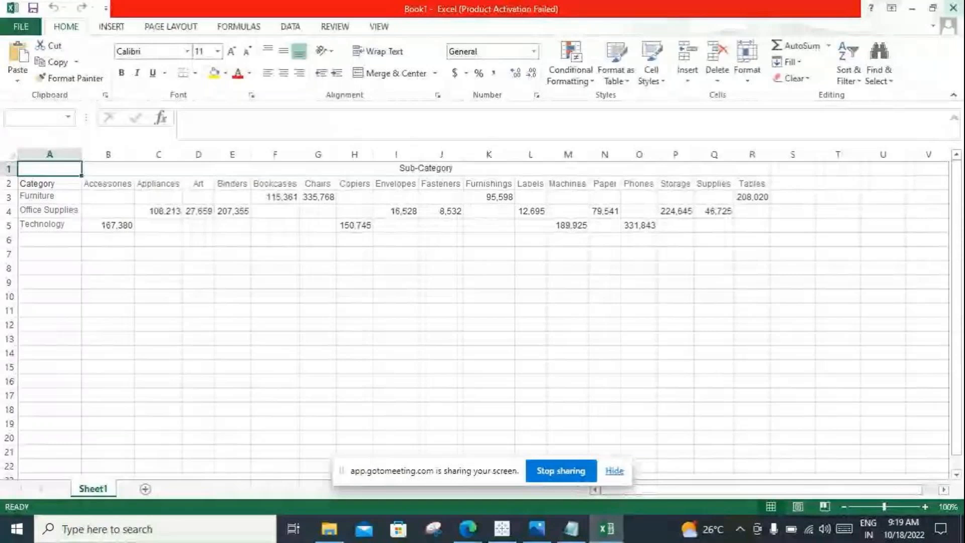
left_click(952, 7)
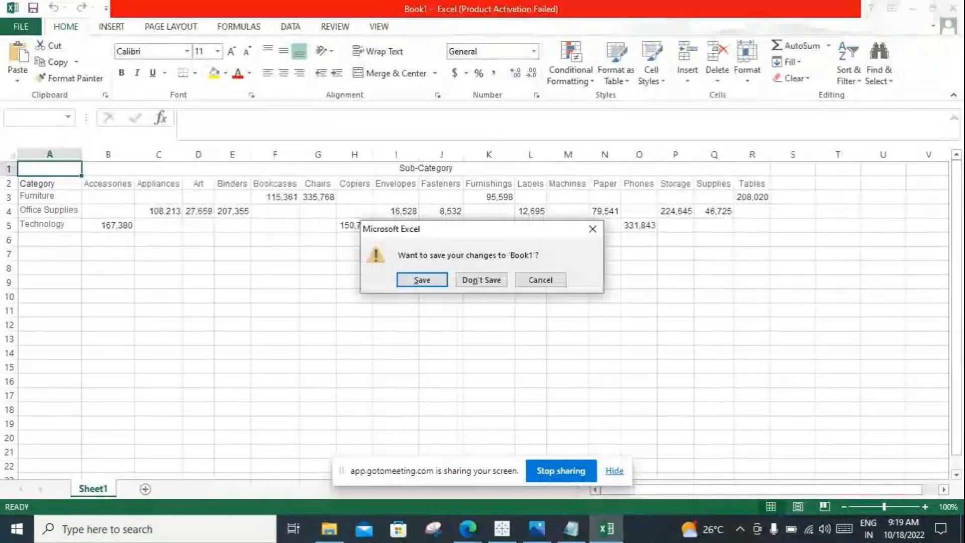
left_click(481, 280)
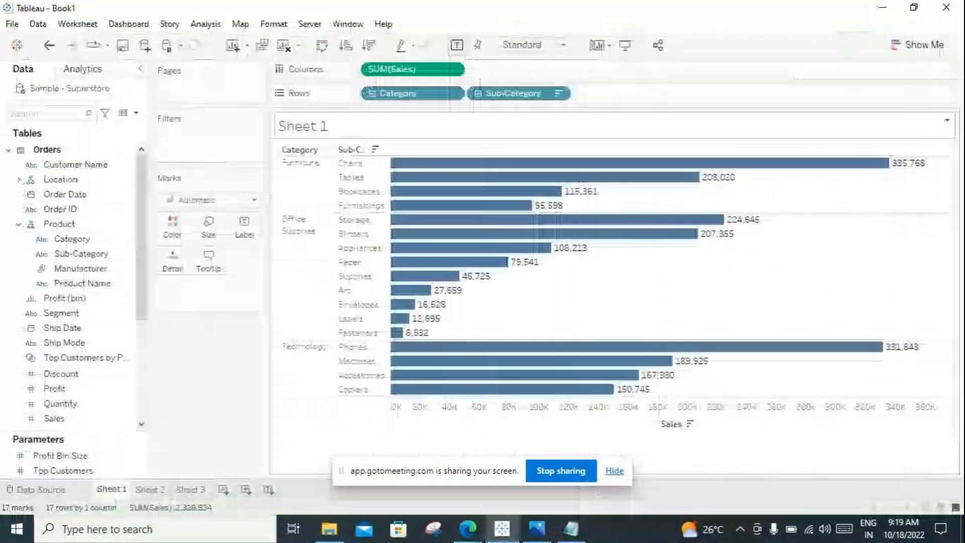
Step: Change Sheet 1 to a text table and export it as a crosstab to Excel
left_click(917, 45)
left_click(847, 85)
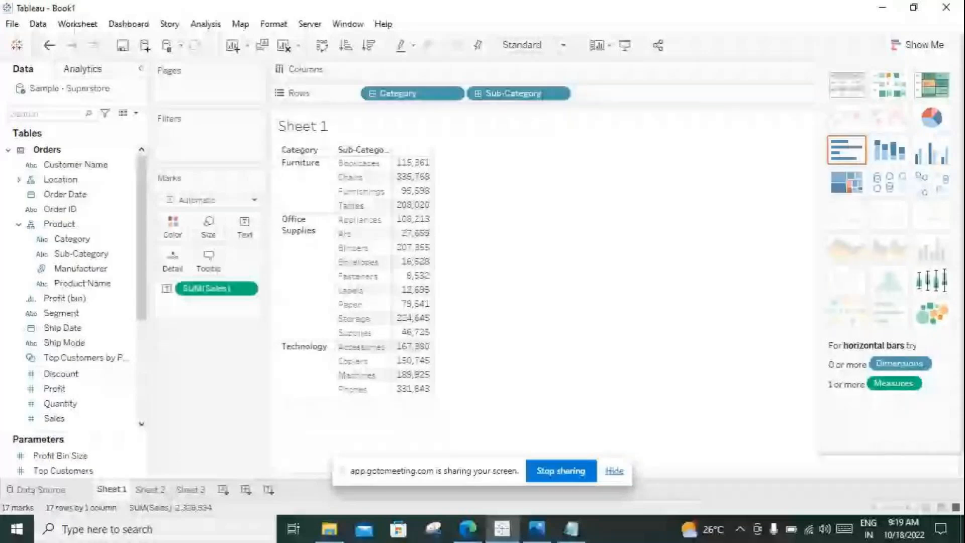
left_click(78, 24)
mouse_move(89, 78)
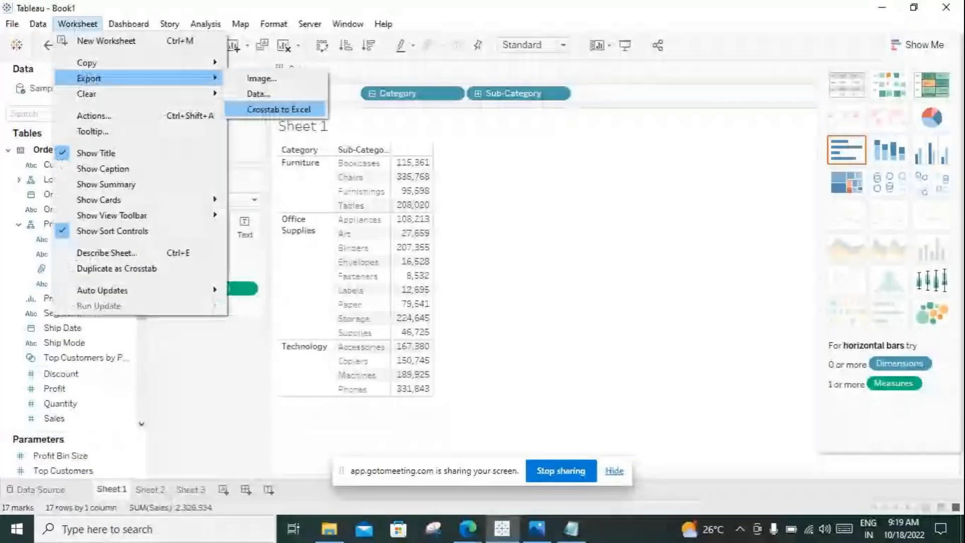
left_click(279, 109)
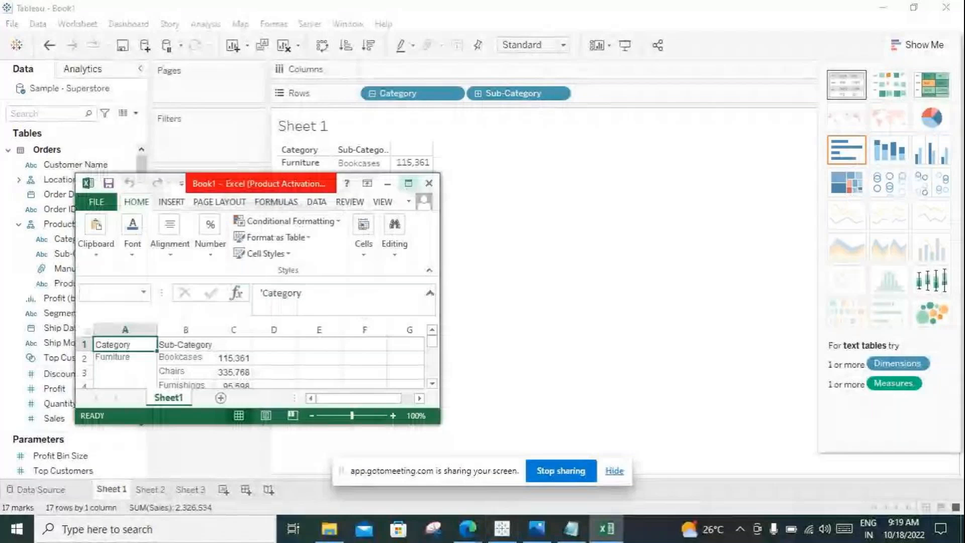
Step: Maximize the exported workbook and widen columns B and C
left_click(408, 183)
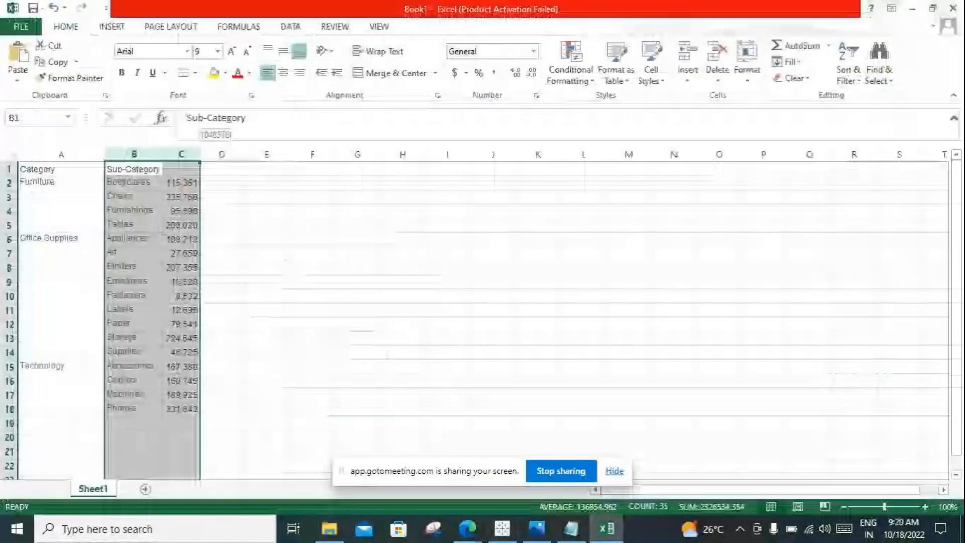
left_click_drag(200, 154, 270, 154)
left_click(522, 225)
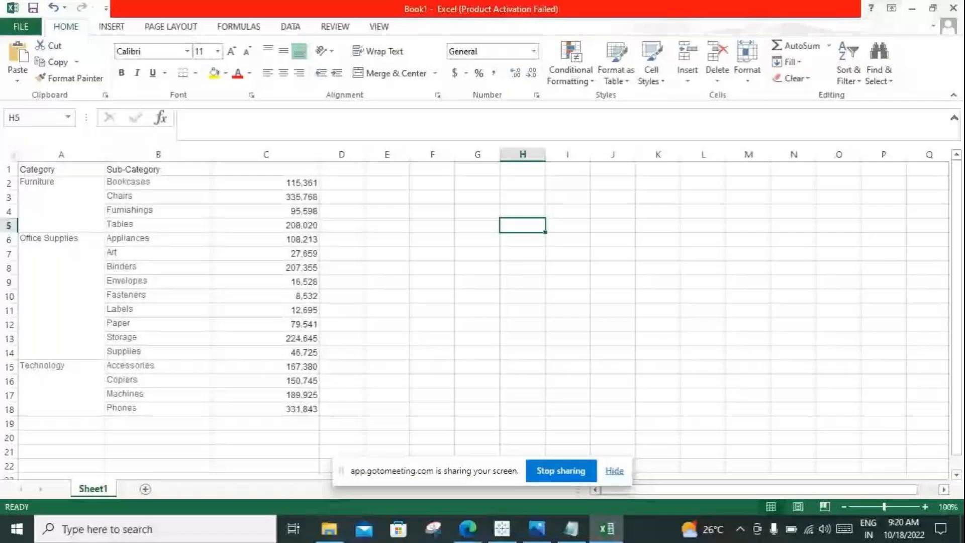
Step: Enter the heading "category" in cell P3 of the exported worksheet
left_click(883, 197)
type("care")
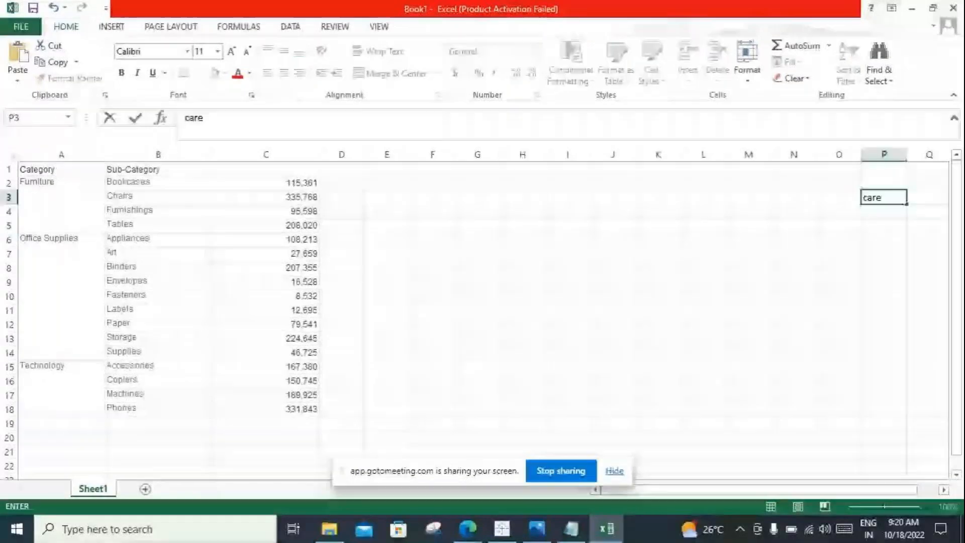
key("BackSpace")
key("BackSpace")
type("teglo")
key("BackSpace")
key("BackSpace")
type("ory")
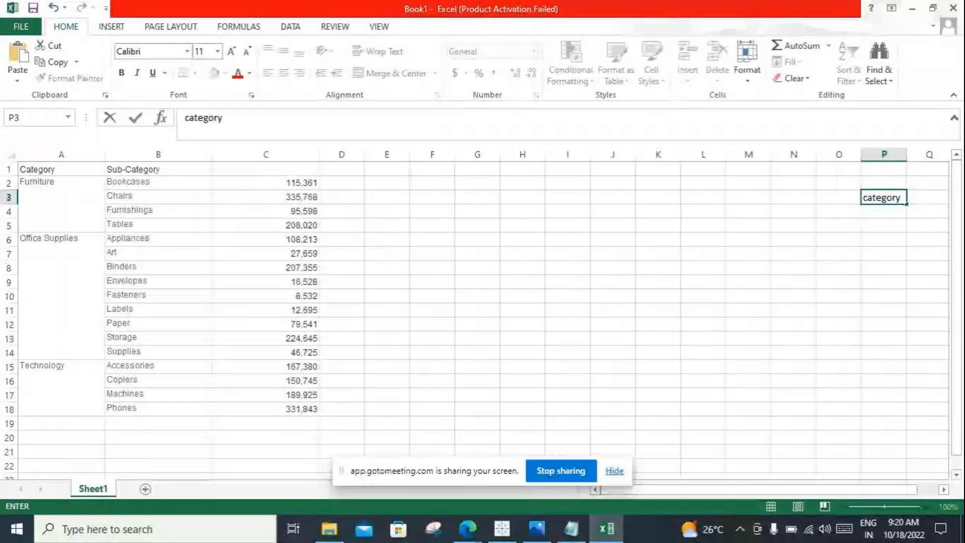
key("ctrl+Return")
key("Return")
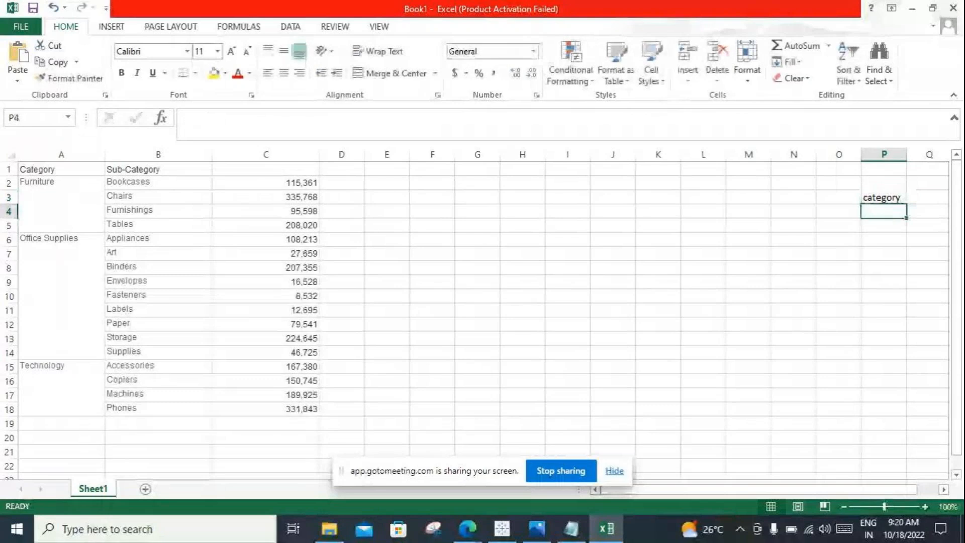
Step: List "Furniture" in P4 and "Office suppliers" in P5, and begin the entry in P6 with "Te"
type("Furniture")
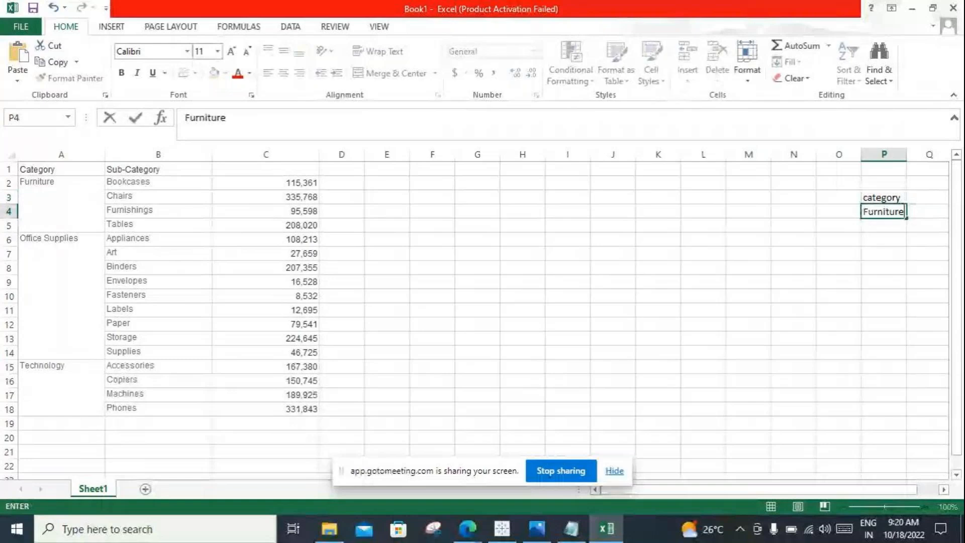
key("Return")
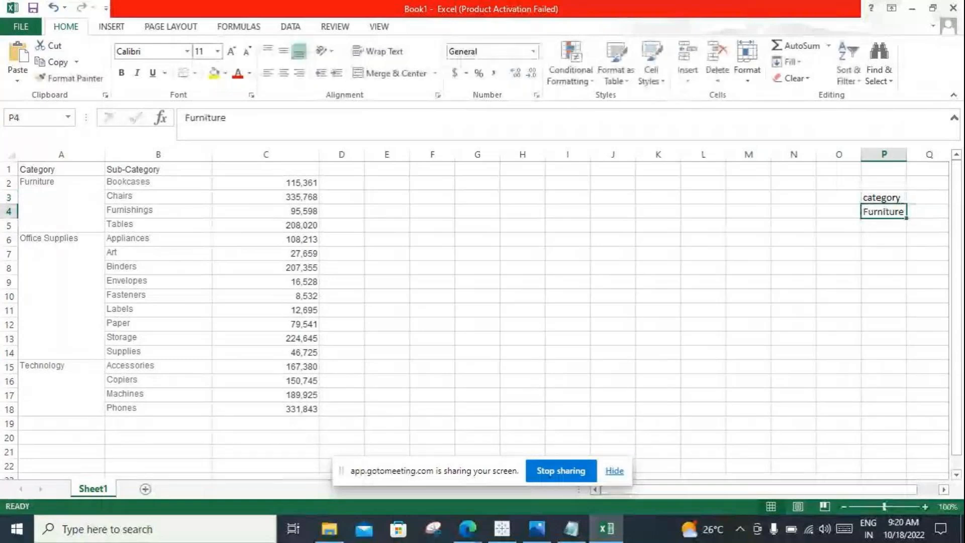
type("Office suppliers")
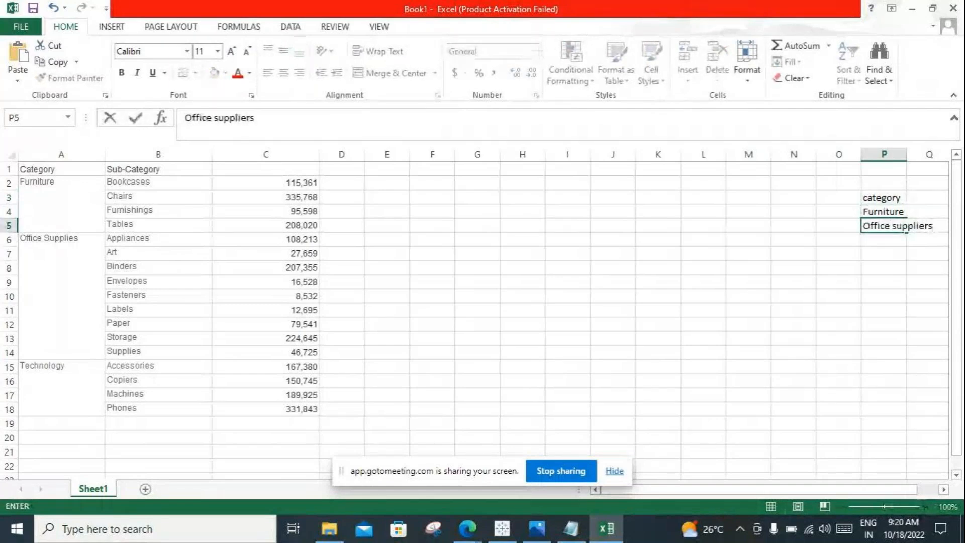
key("Return")
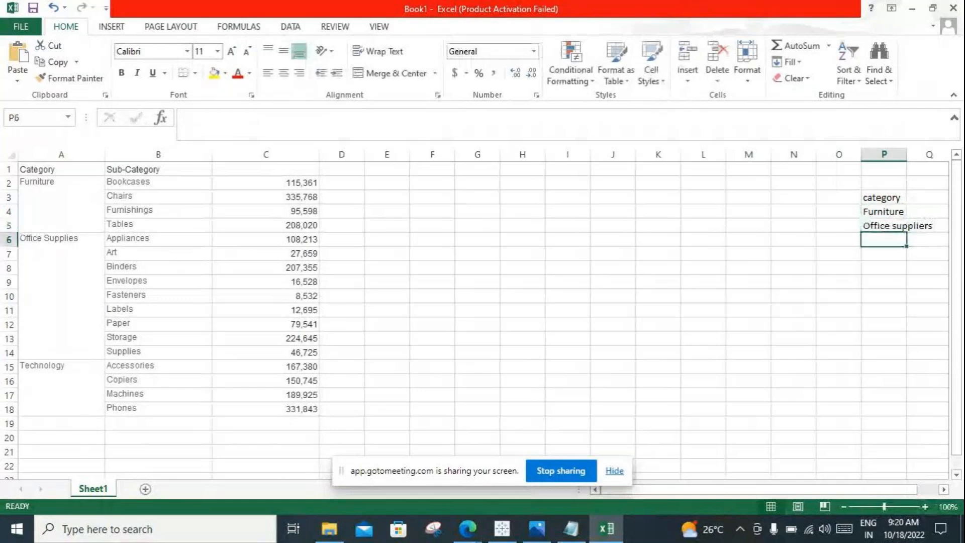
scroll(483, 312, "up", 7)
type("Te")
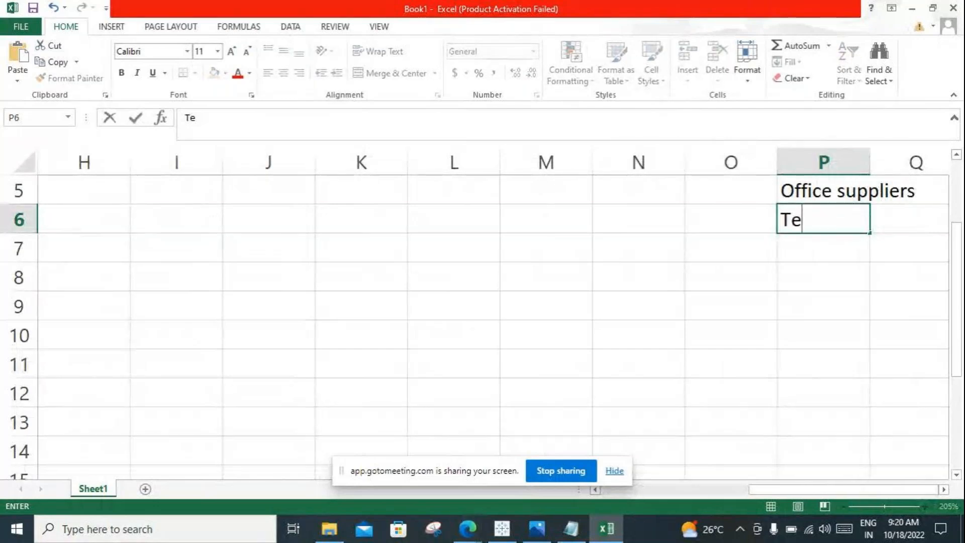
Step: Close the Microsoft sign-in tab in Edge, unmute the microphone in the GoToMeeting session, and return to the Excel workbook
left_click(467, 529)
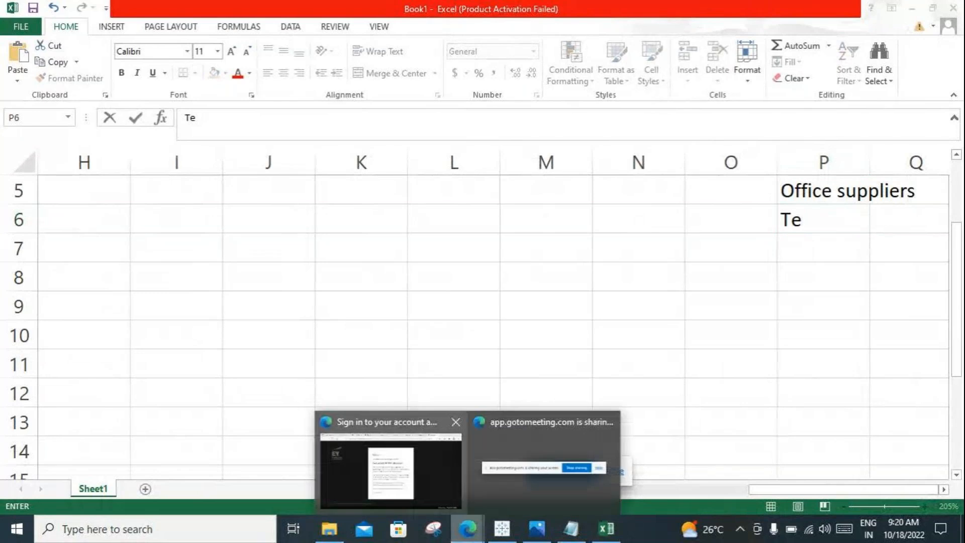
left_click(391, 470)
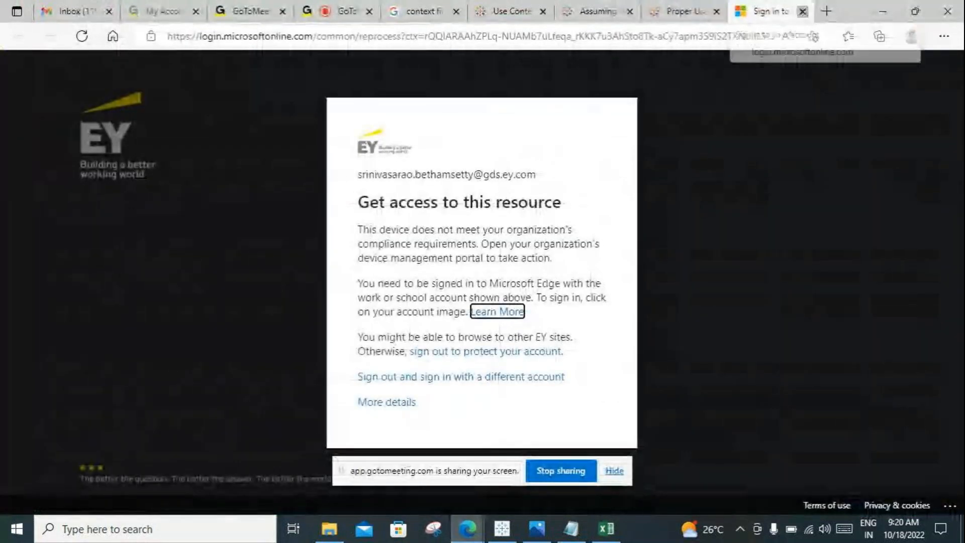
left_click(802, 11)
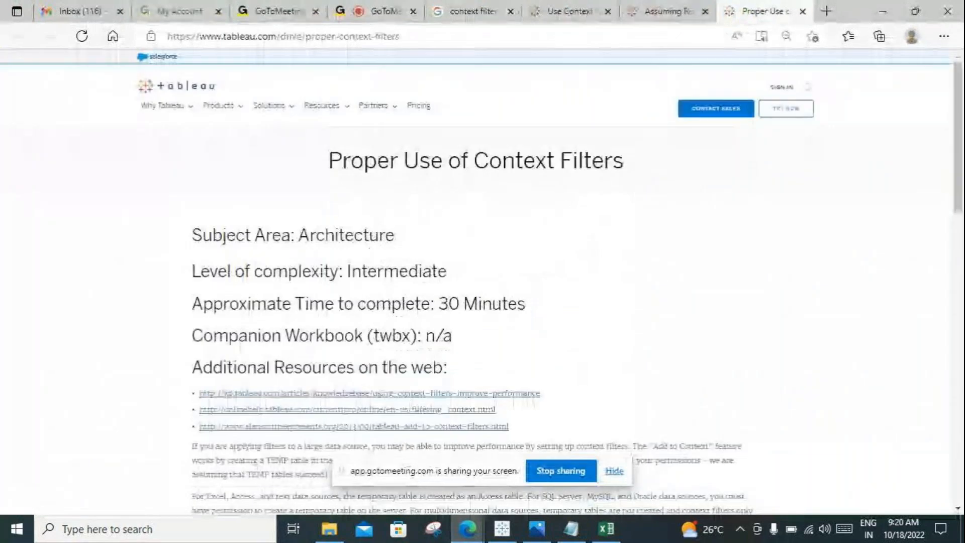
left_click(384, 12)
left_click(259, 471)
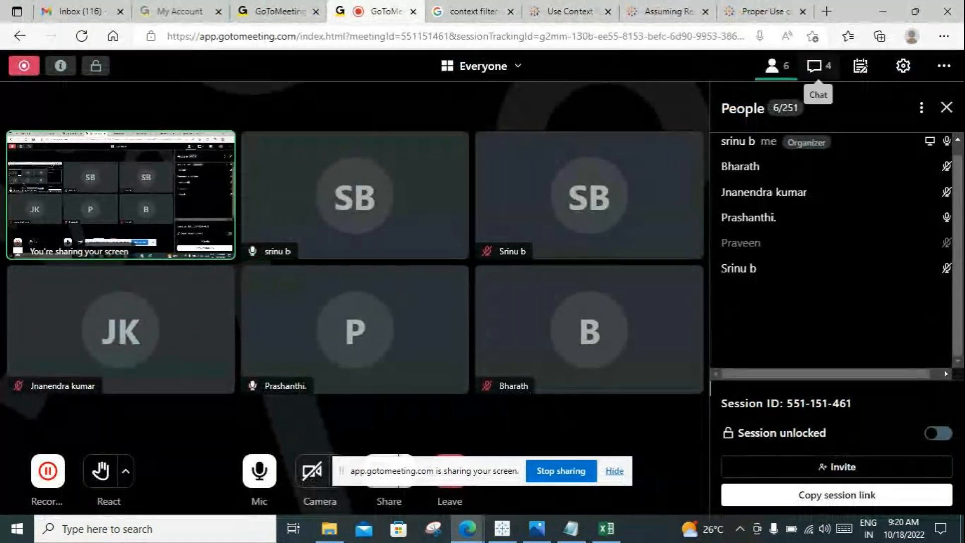
left_click(883, 12)
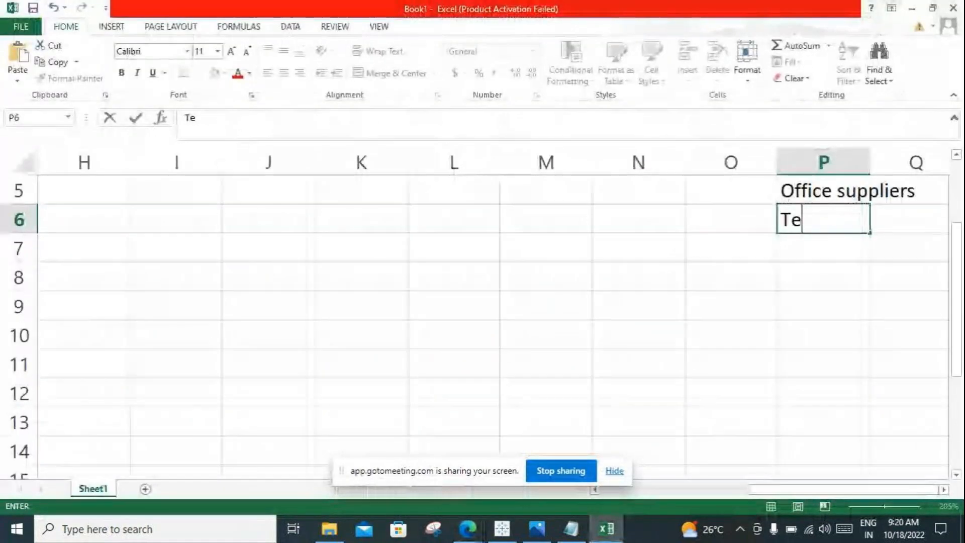
scroll(493, 321, "up", 2)
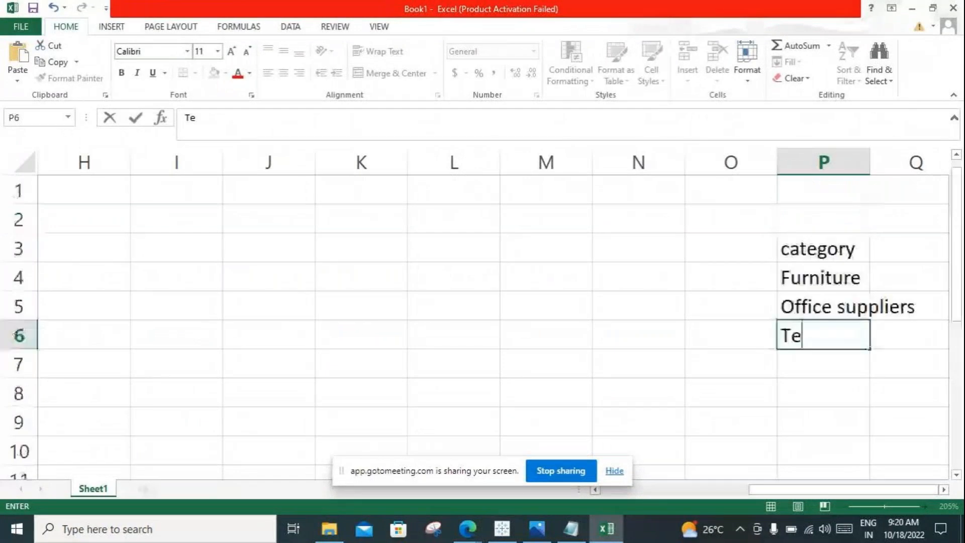
Step: Complete the entry in P6 as "Technology" and widen column P to fit the category names
key("F2")
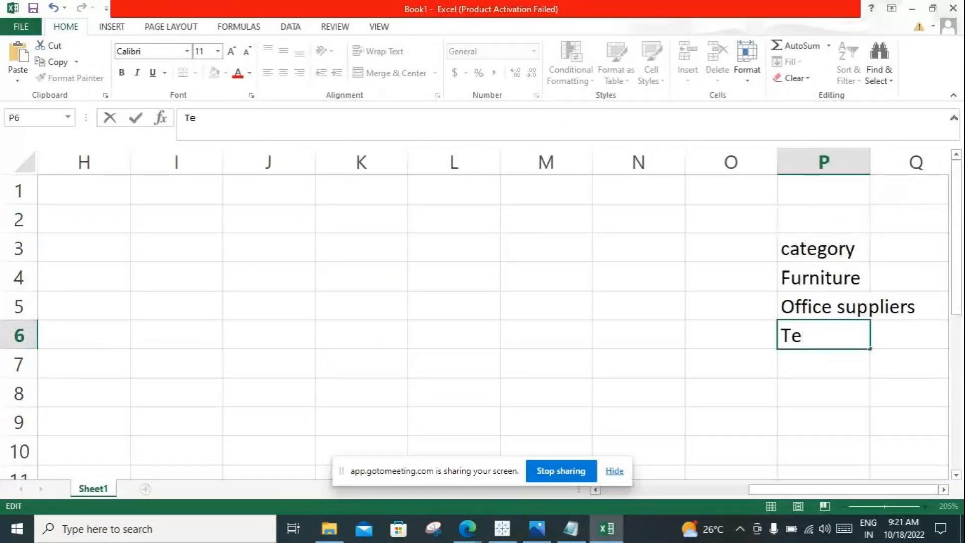
type("chnolg")
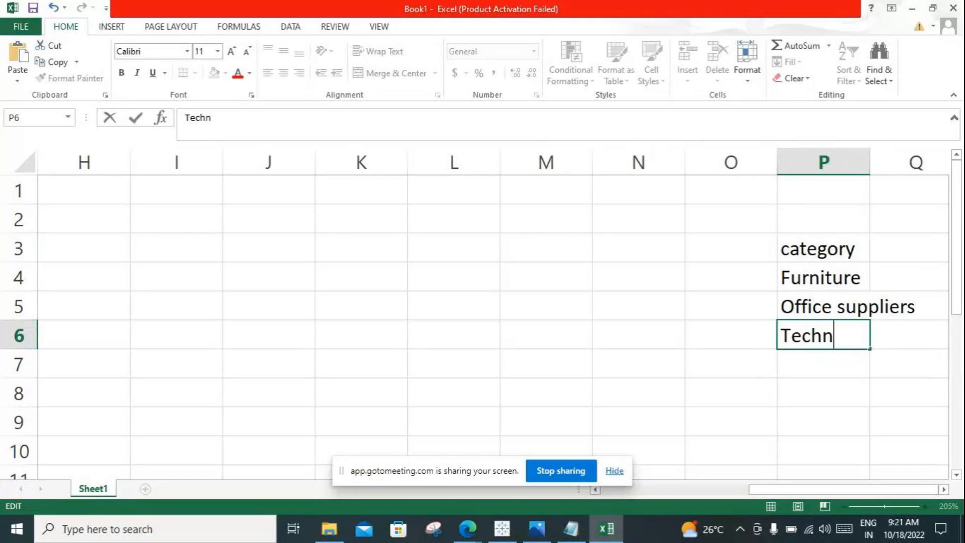
key("BackSpace")
type("ogy")
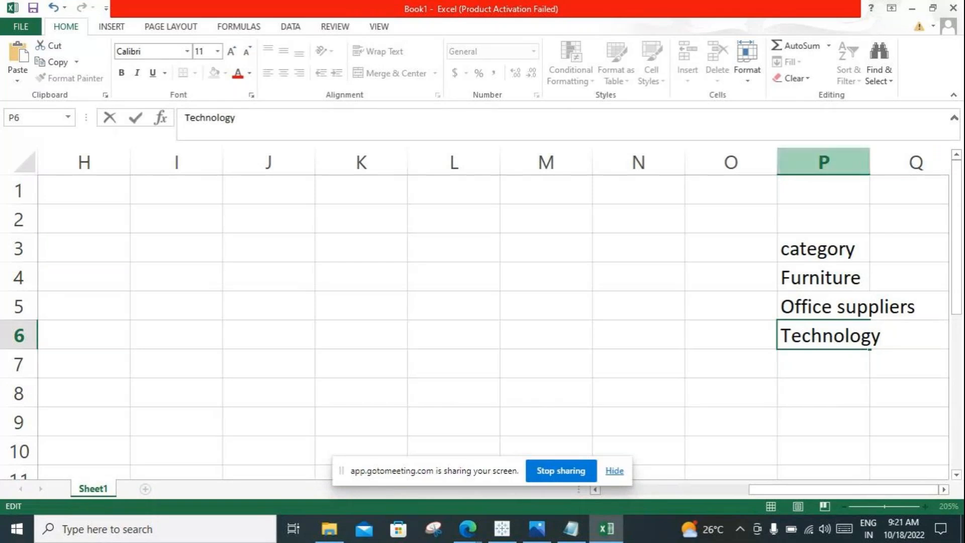
left_click(824, 162)
left_click_drag(869, 162, 928, 162)
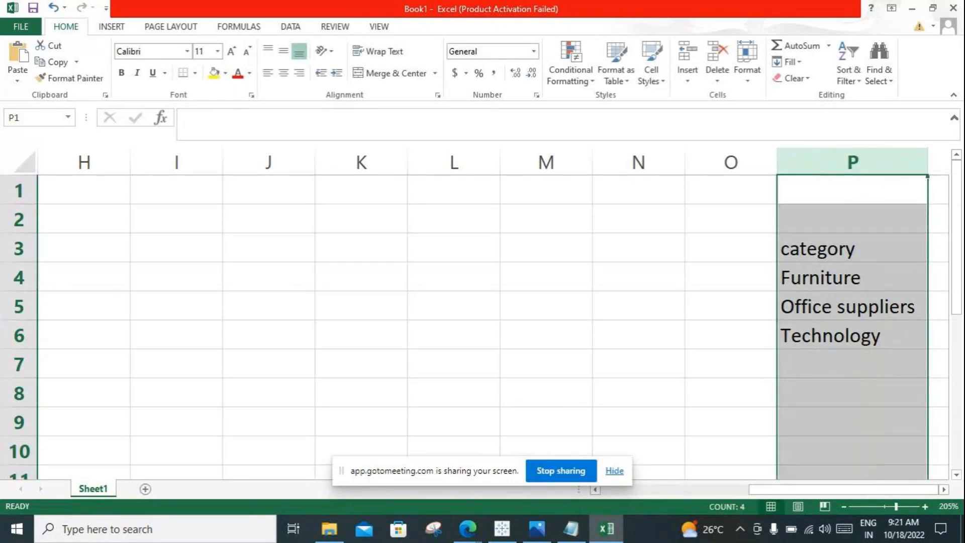
Step: Zoom the worksheet out to 100% and examine the whole sales table together with the category list
left_click_drag(843, 489, 739, 489)
left_click(843, 507)
left_click(844, 507)
left_click(843, 506)
left_click(843, 506)
left_click(844, 507)
left_click(843, 507)
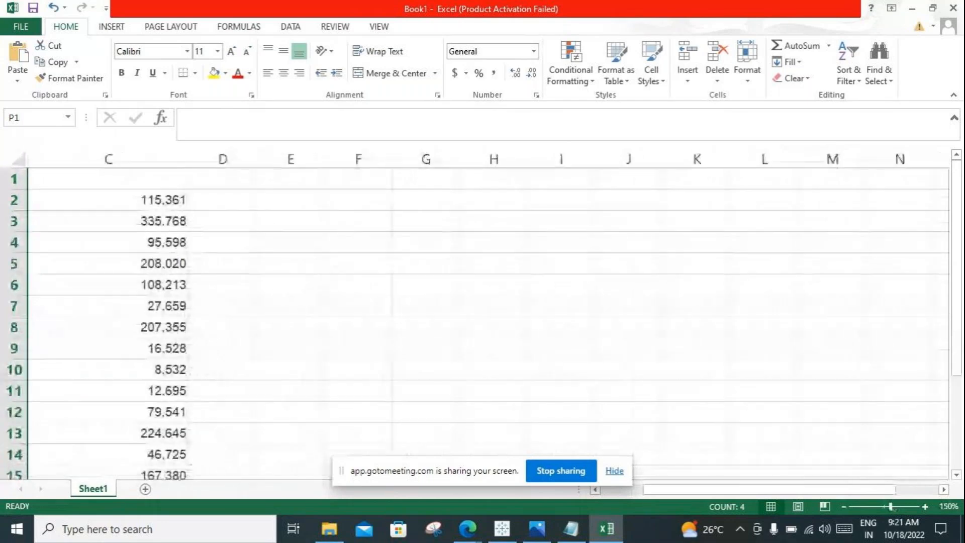
left_click(844, 506)
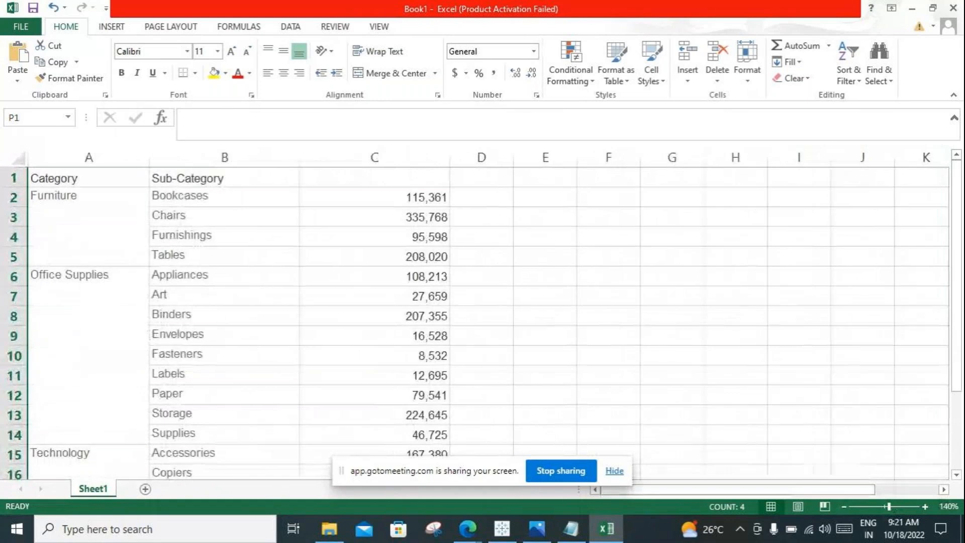
left_click(843, 507)
left_click(844, 507)
left_click(844, 507)
left_click(844, 507)
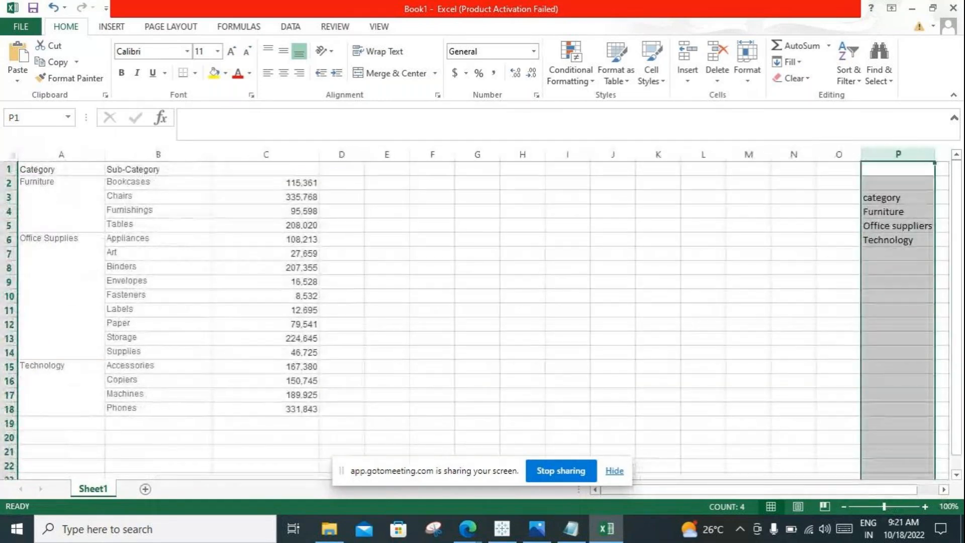
left_click(703, 282)
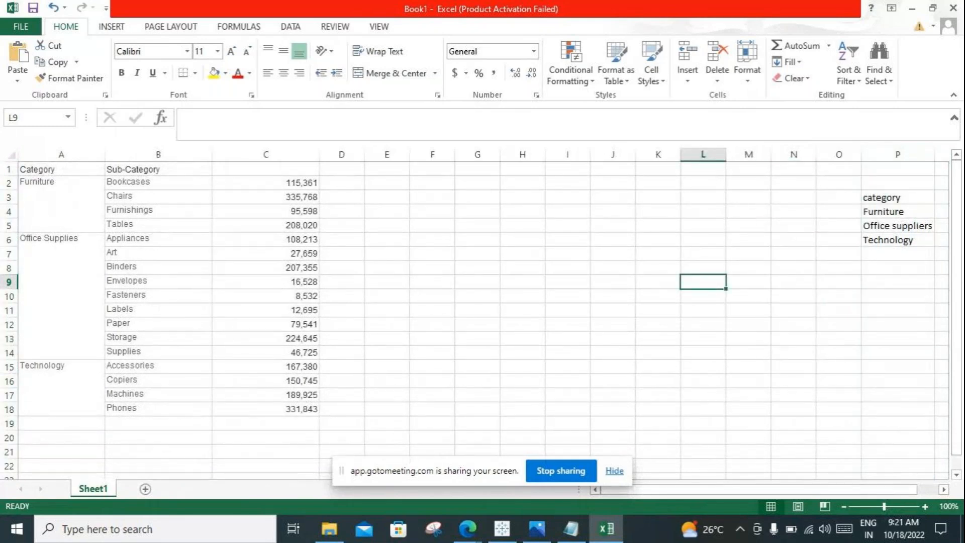
left_click_drag(60, 168, 265, 408)
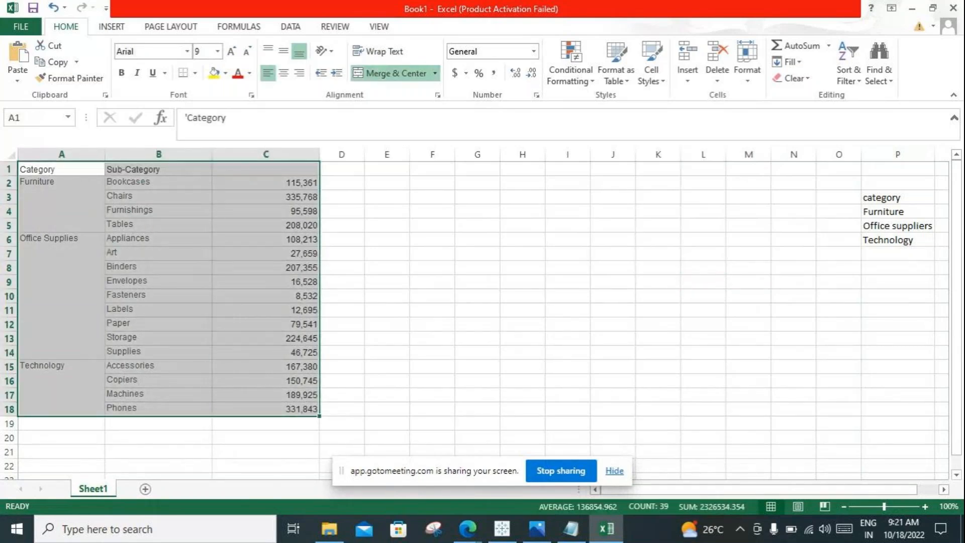
left_click(61, 204)
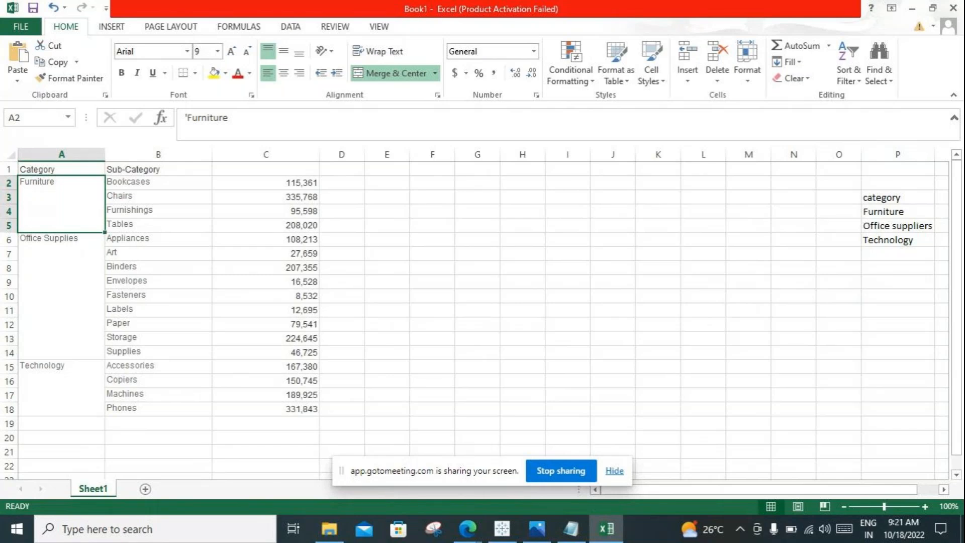
Step: Copy the Furniture rows A2:C5 into a separate block starting at F3
left_click(898, 197)
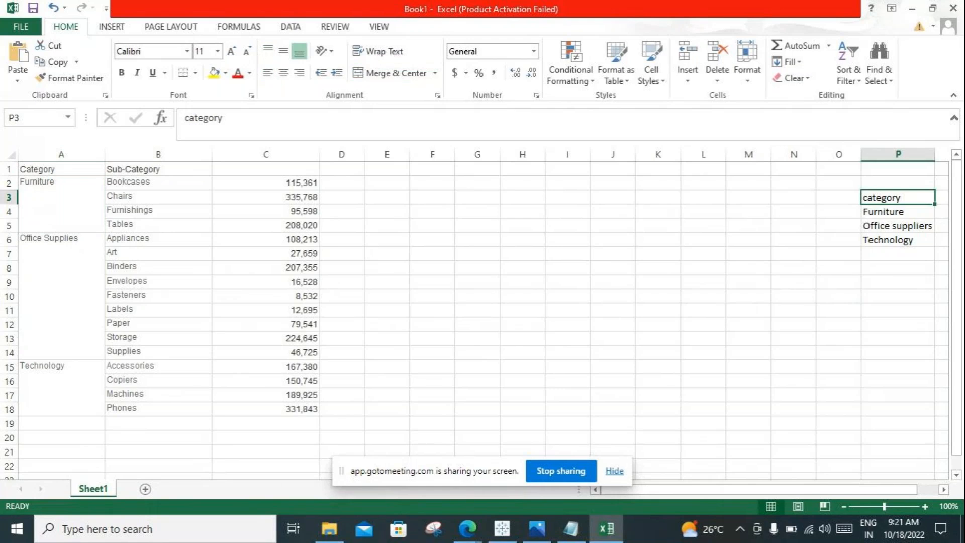
key("Down")
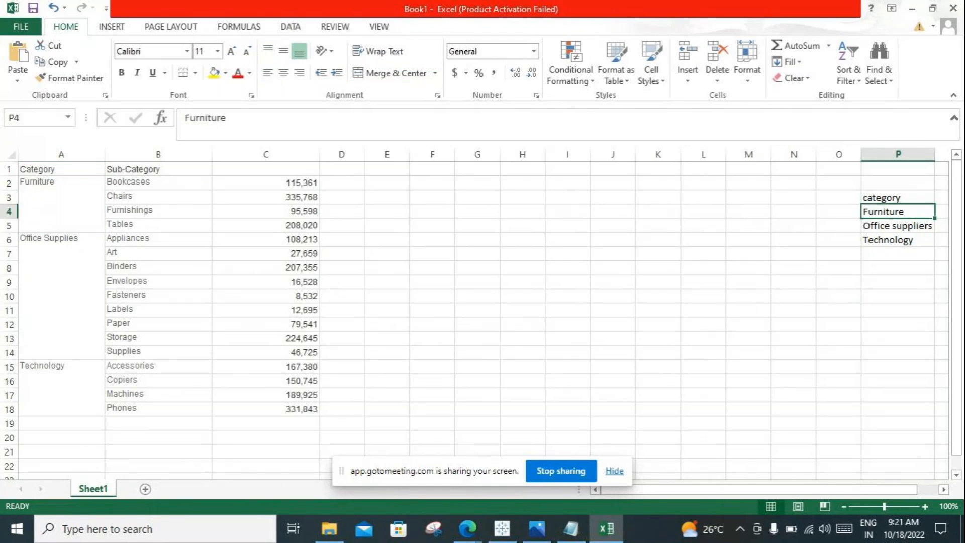
left_click_drag(61, 189, 267, 225)
key("ctrl+c")
left_click(432, 197)
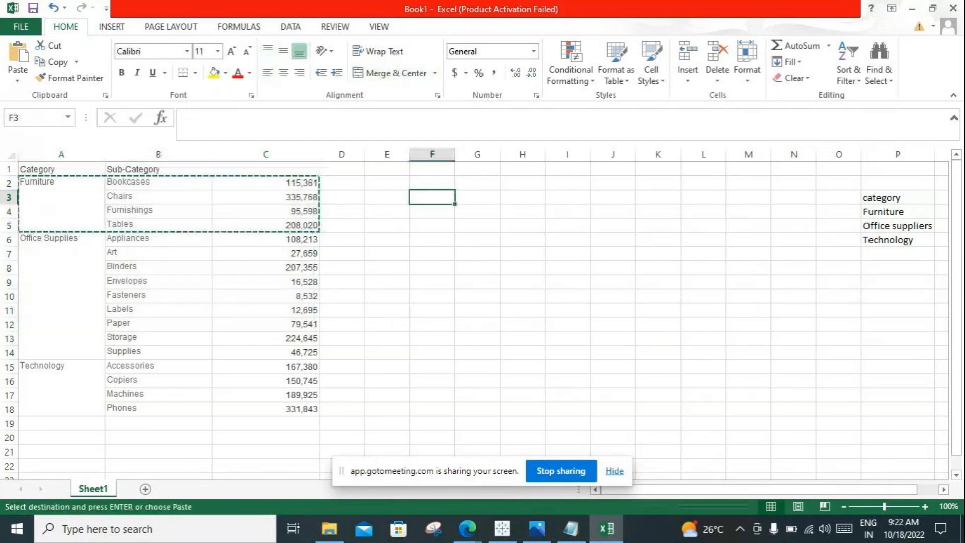
key("ctrl+v")
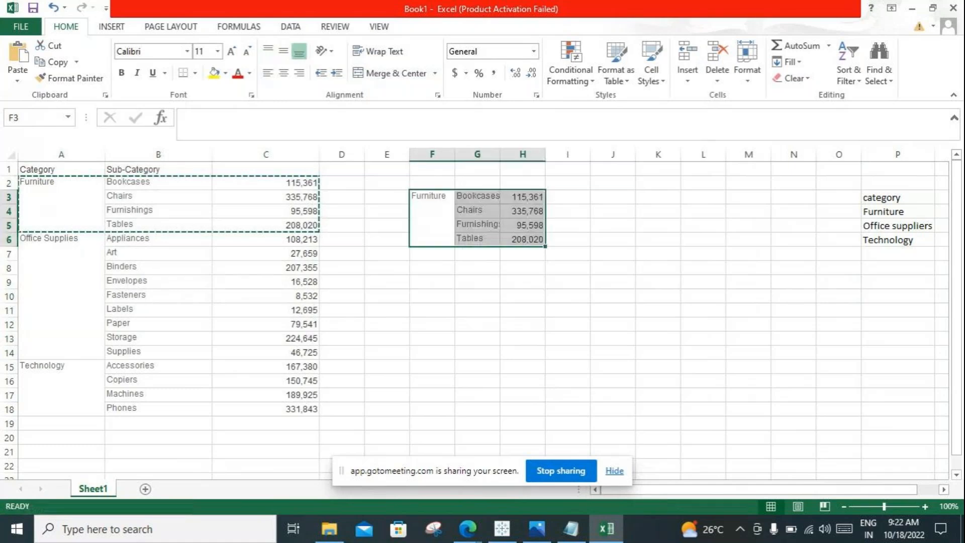
left_click_drag(478, 197, 477, 239)
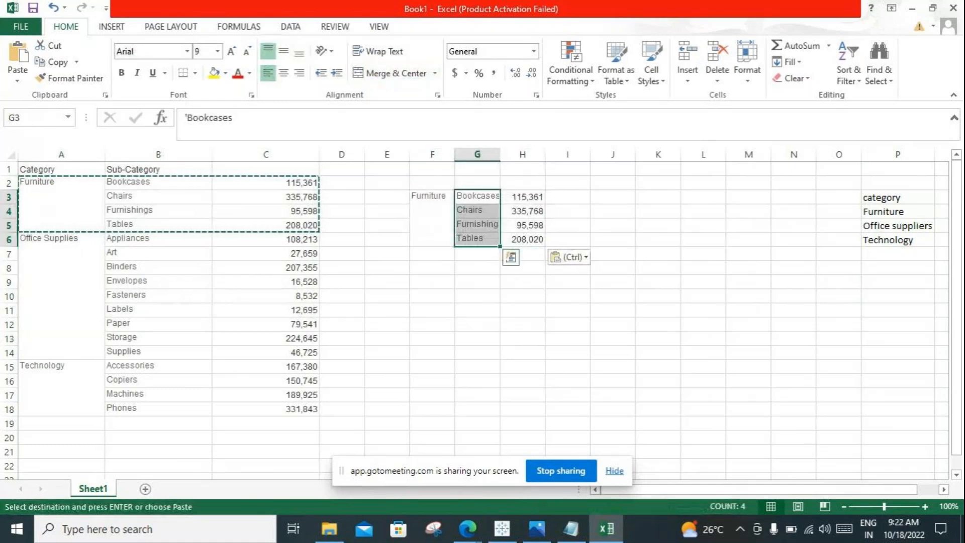
left_click(432, 268)
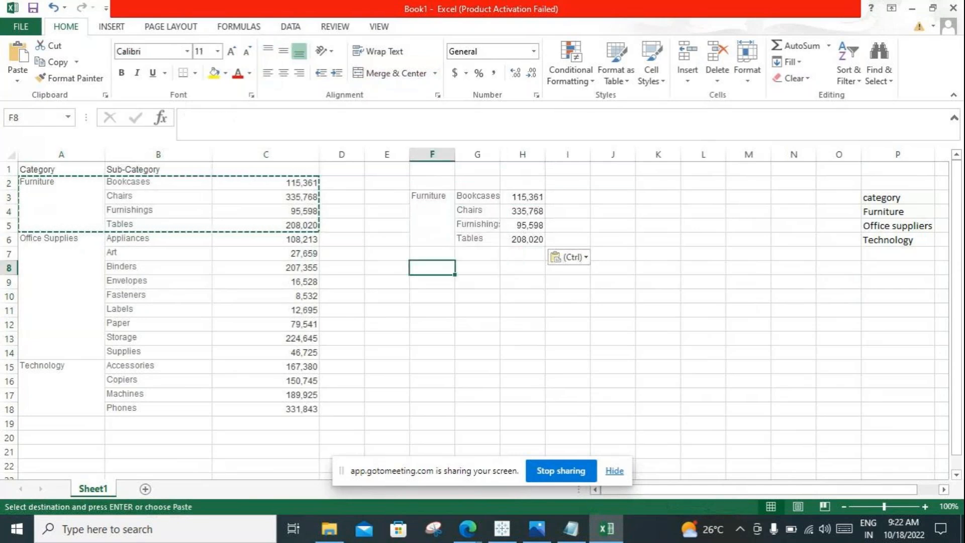
Step: Copy the Office Supplies rows A6:C14 into a separate block starting at F11
left_click(897, 225)
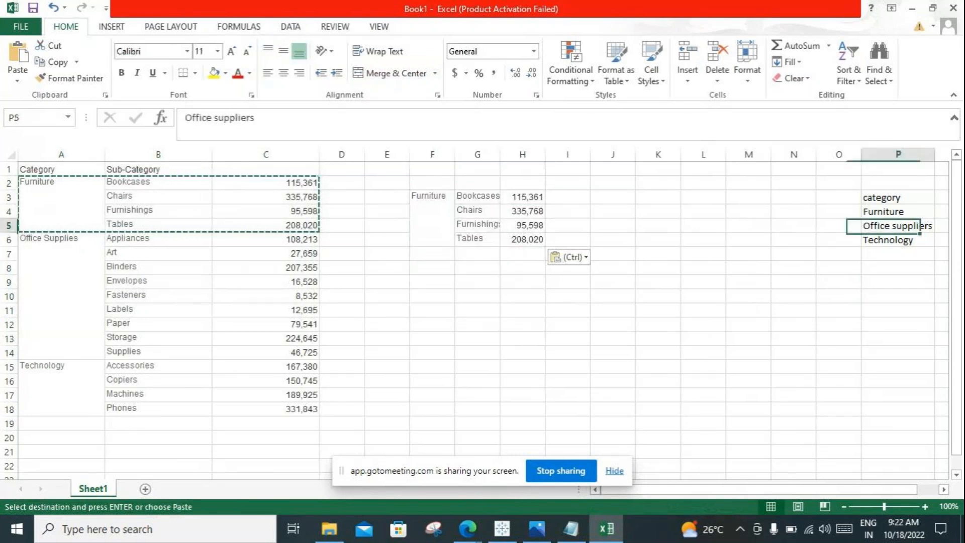
left_click(61, 251)
mouse_move(61, 252)
left_mouse_down()
mouse_move(65, 352)
mouse_move(281, 352)
left_mouse_up()
key("ctrl+c")
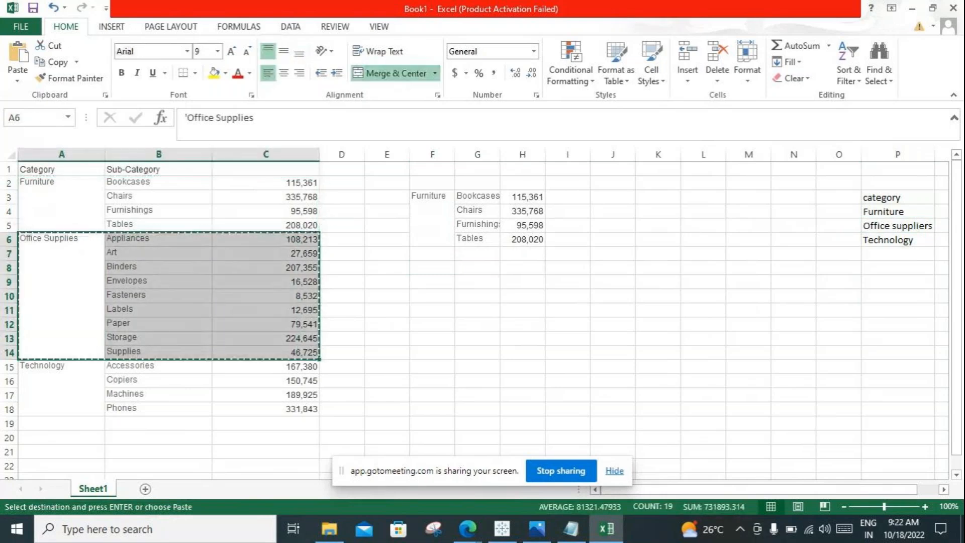
left_click(432, 310)
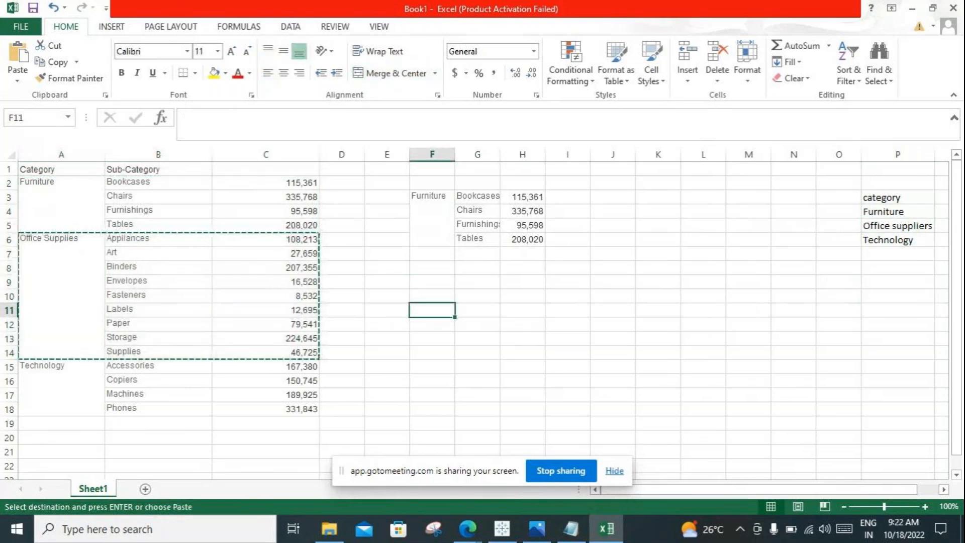
key("ctrl+v")
Step: Copy the Technology rows A15:C18 into a separate block starting at J11
left_click(898, 240)
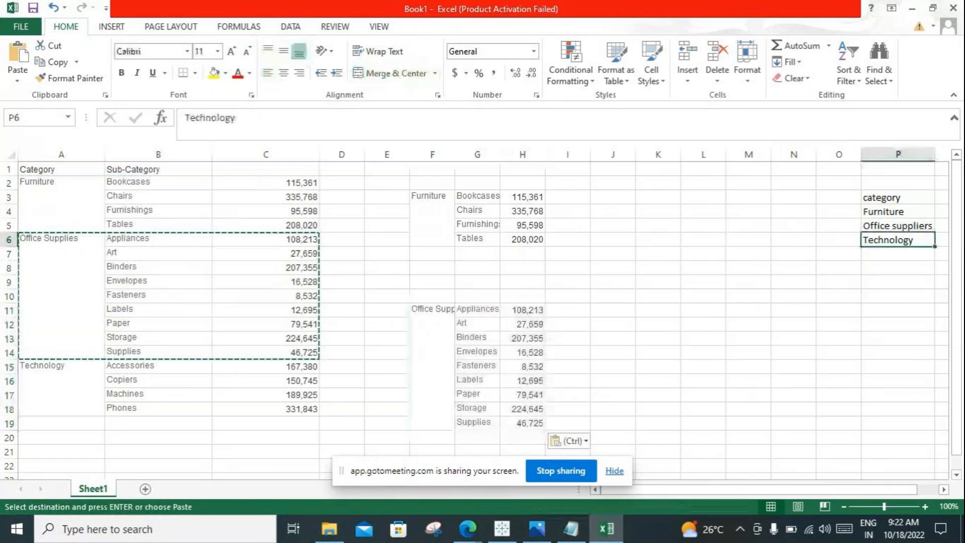
left_click_drag(62, 380, 266, 408)
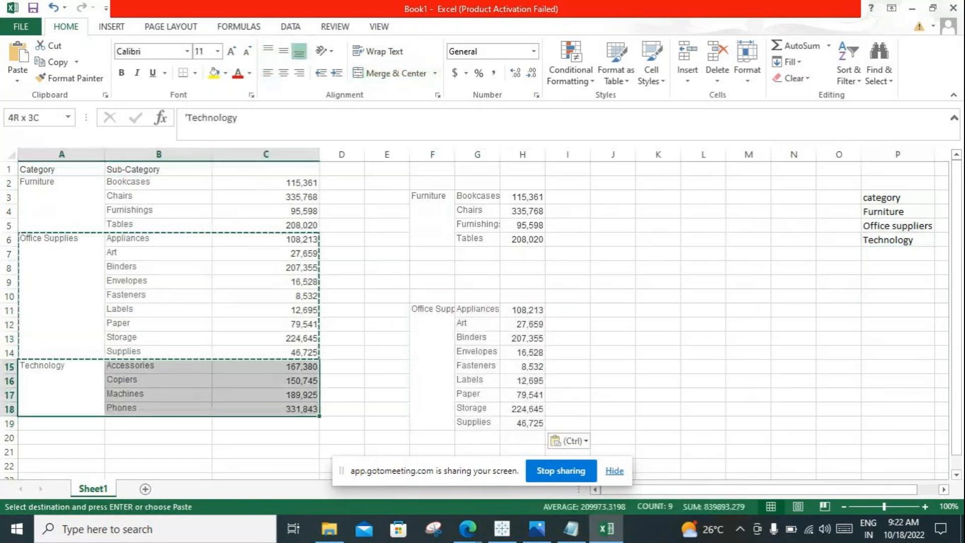
key("ctrl+c")
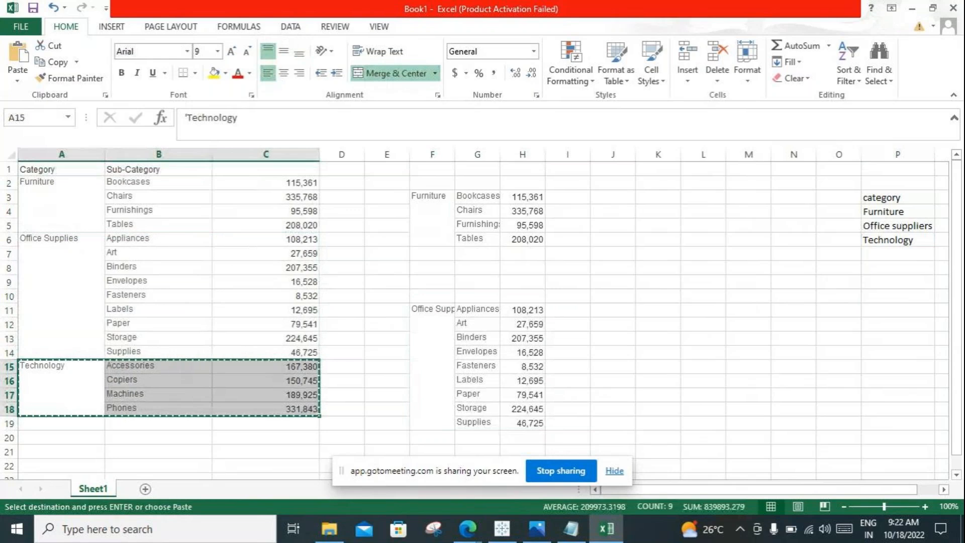
left_click(612, 310)
key("ctrl+v")
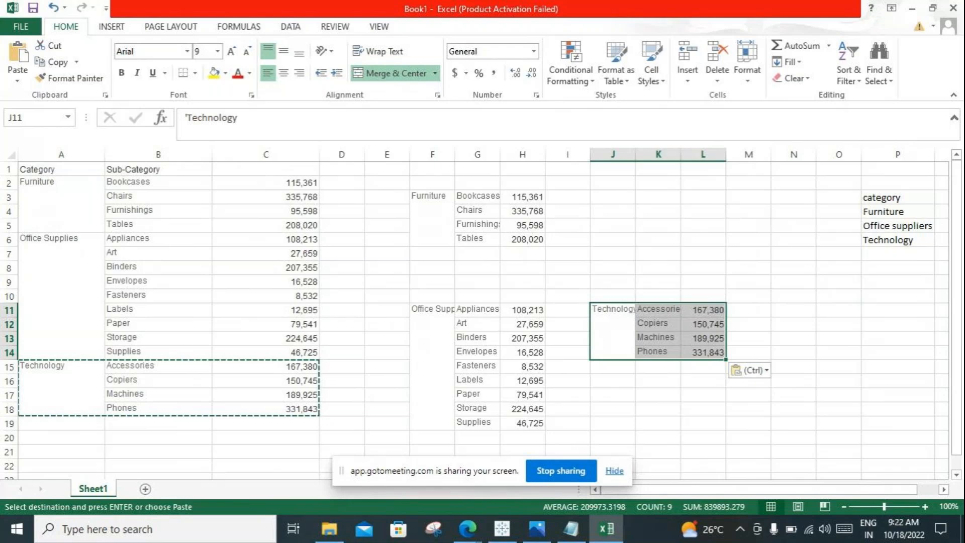
Step: Clear the three copied category blocks in F2:L19 and select the Furniture entry in P4
left_click_drag(432, 182, 704, 423)
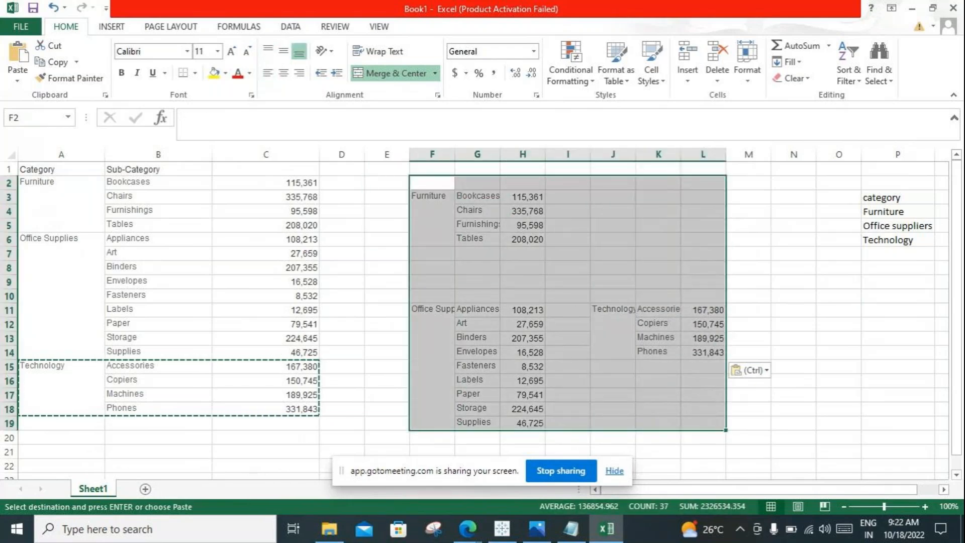
key("Delete")
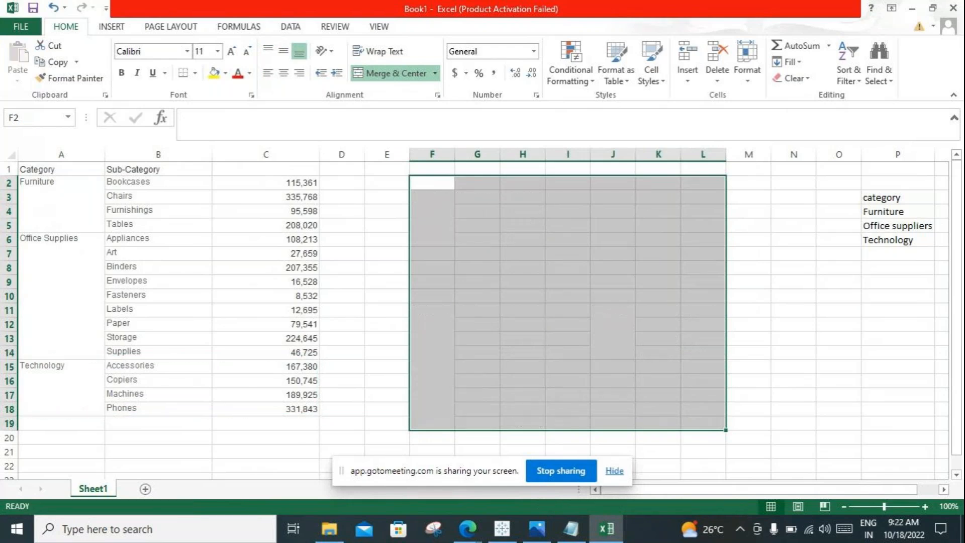
left_click(387, 282)
left_click(897, 212)
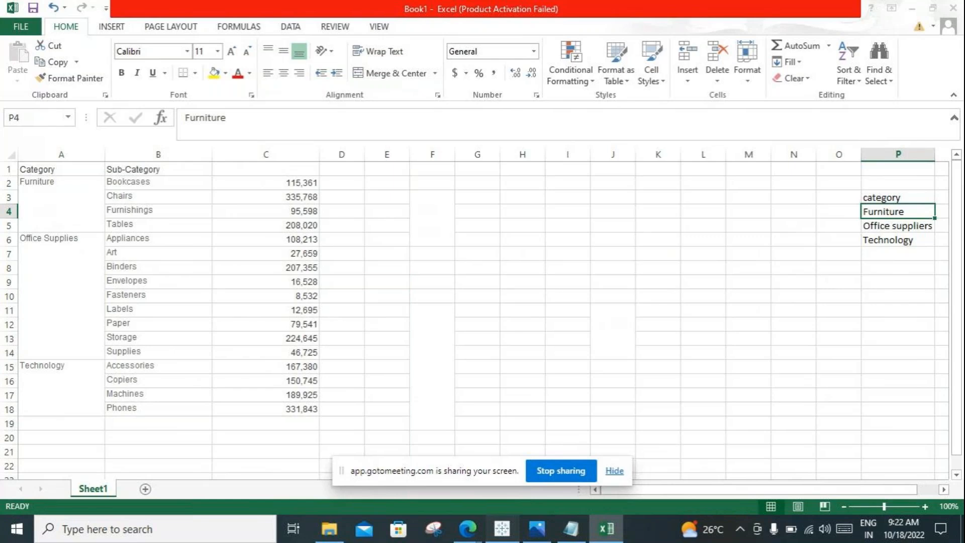
Step: Switch to Tableau, add a Category filter with all three categories included, and show its filter control on Sheet 1
left_click(501, 528)
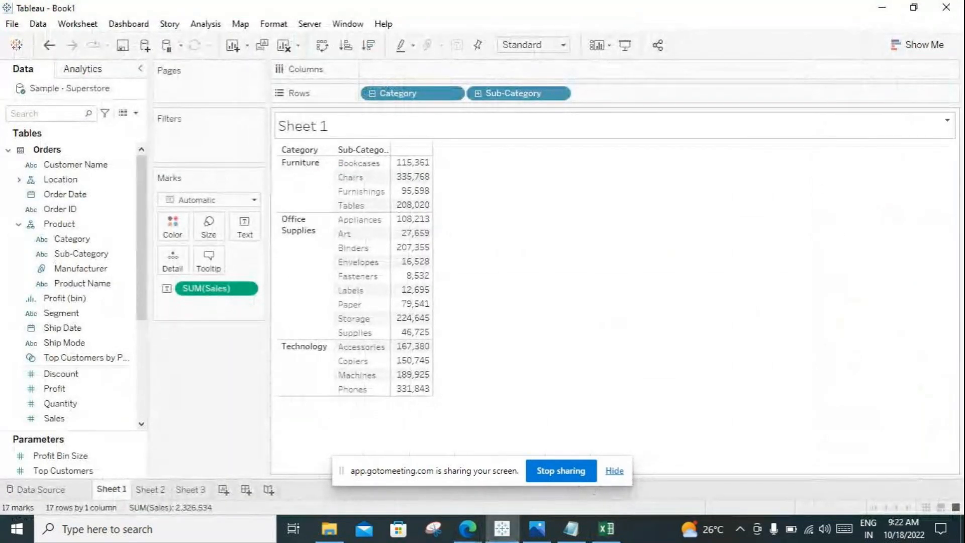
left_click(452, 93)
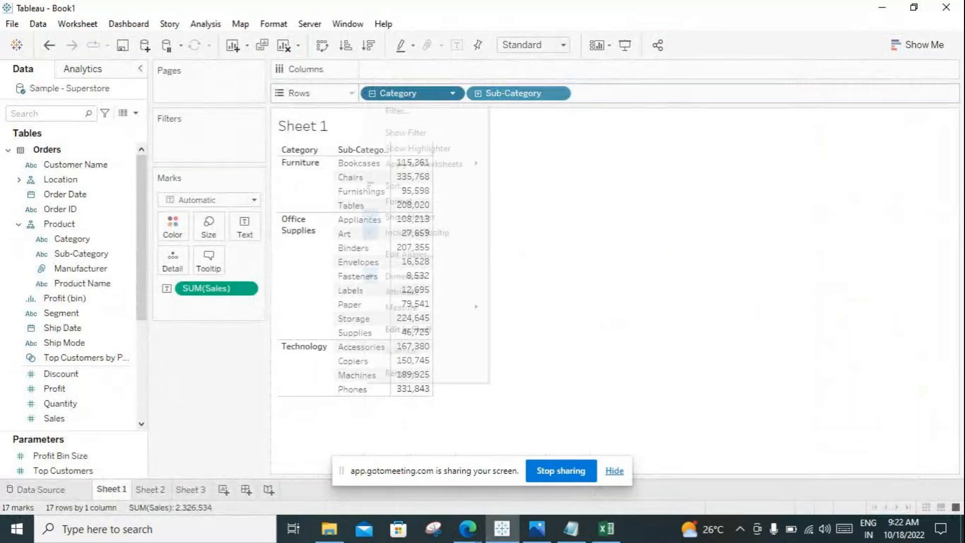
left_click(392, 109)
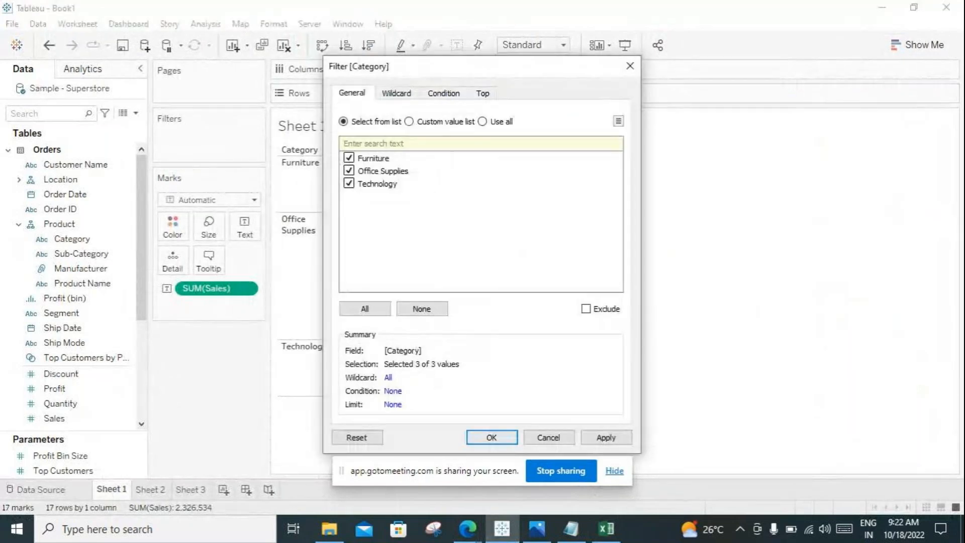
left_click(490, 437)
left_click(452, 93)
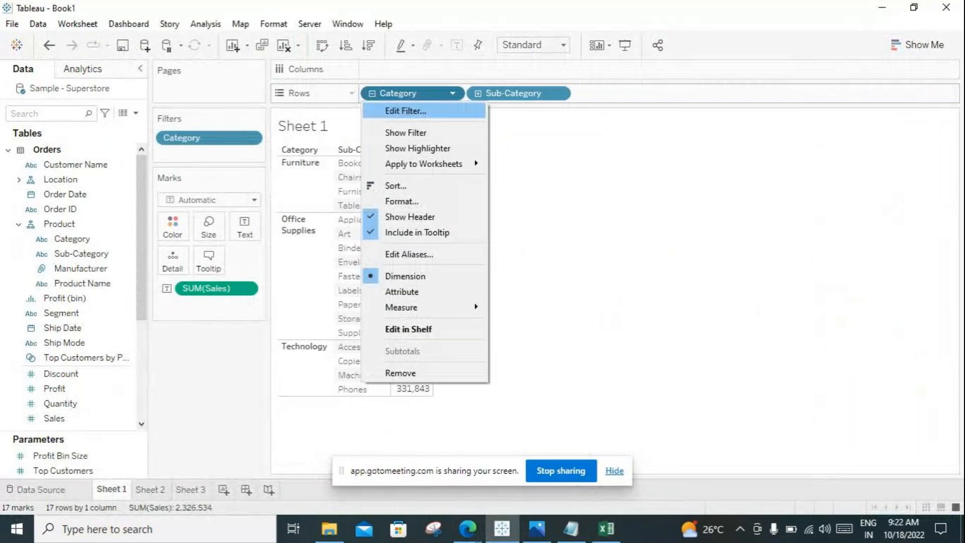
left_click(402, 132)
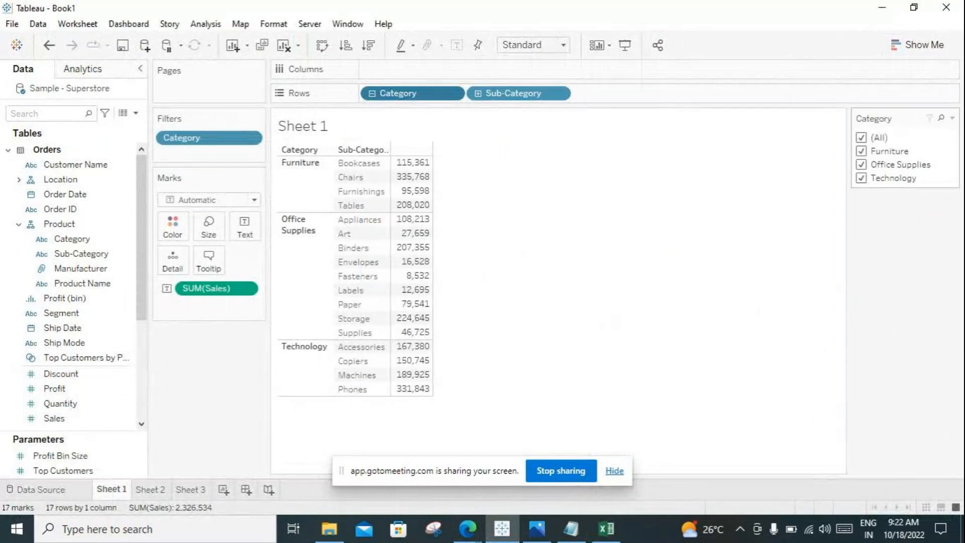
Step: Filter the view to only Furniture, only Office Supplies, and only Technology in turn with the Category filter
left_click(861, 137)
left_click(861, 152)
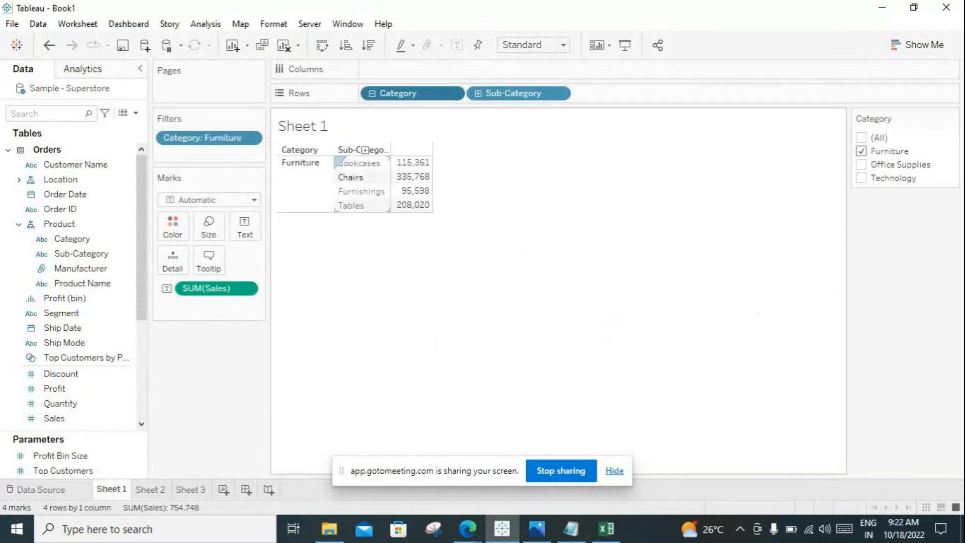
left_click(861, 151)
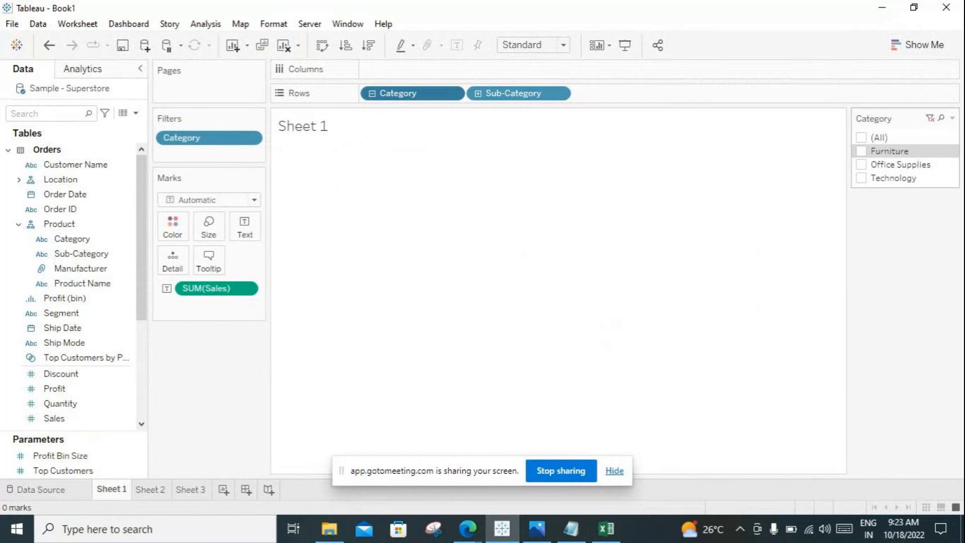
left_click(862, 165)
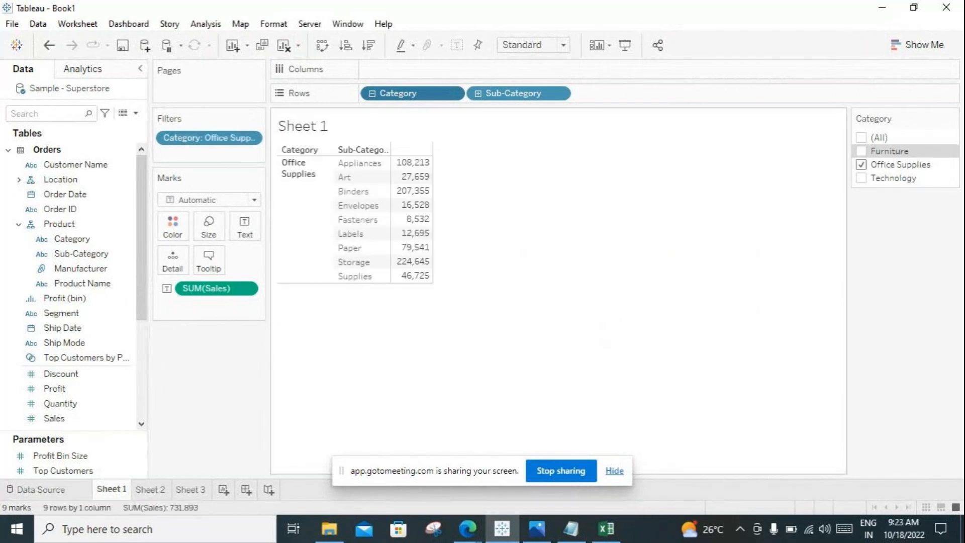
left_click(862, 165)
left_click(861, 178)
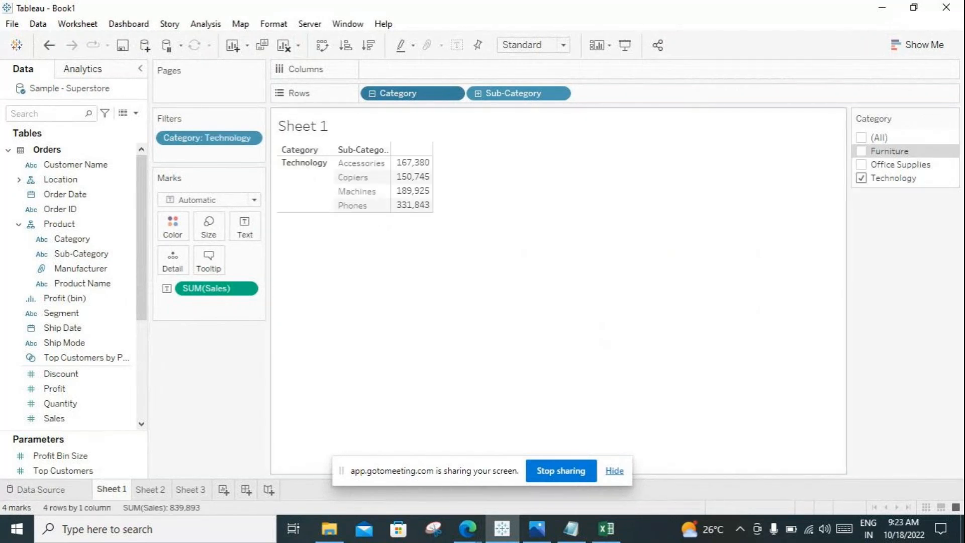
Step: Switch to Excel and highlight the Furniture rows of the source table in A2:D5
left_click(606, 528)
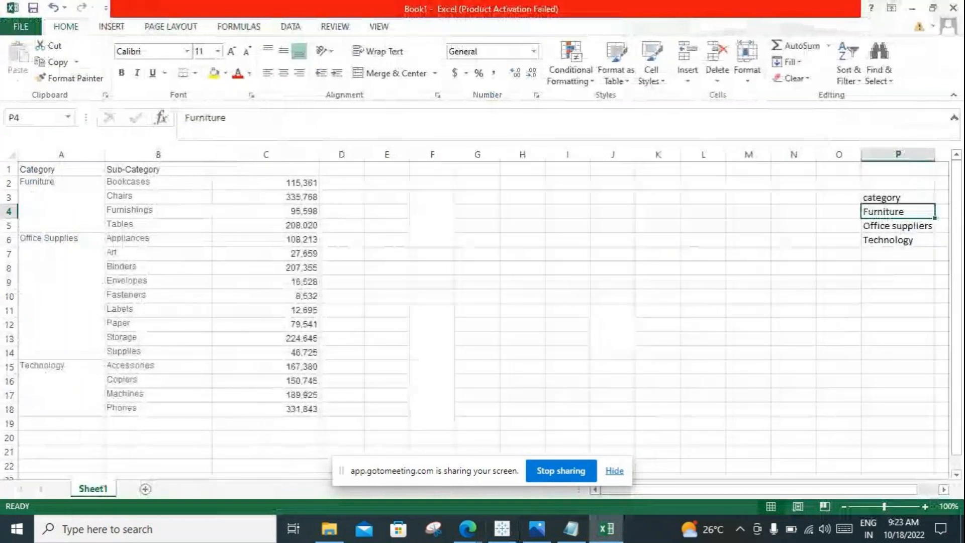
left_click_drag(55, 187, 342, 224)
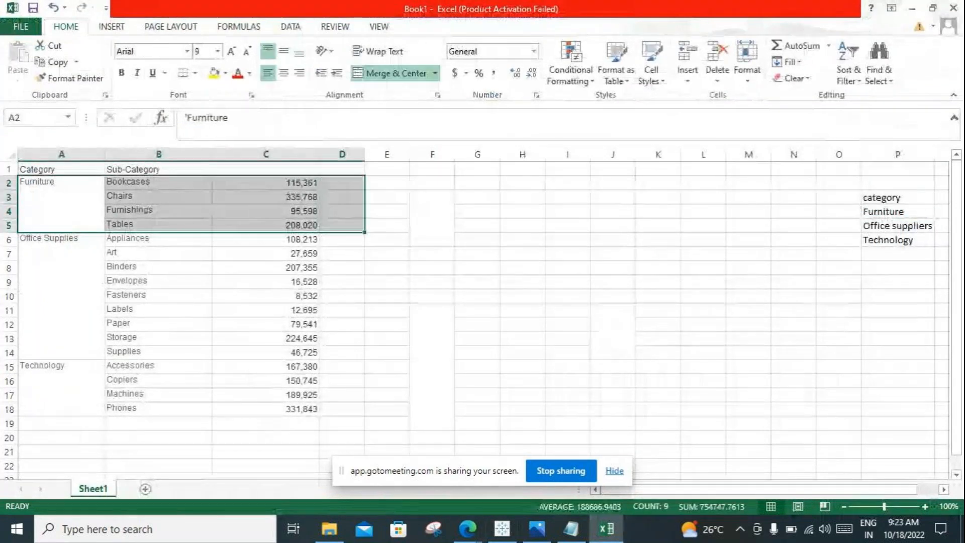
left_click(523, 239)
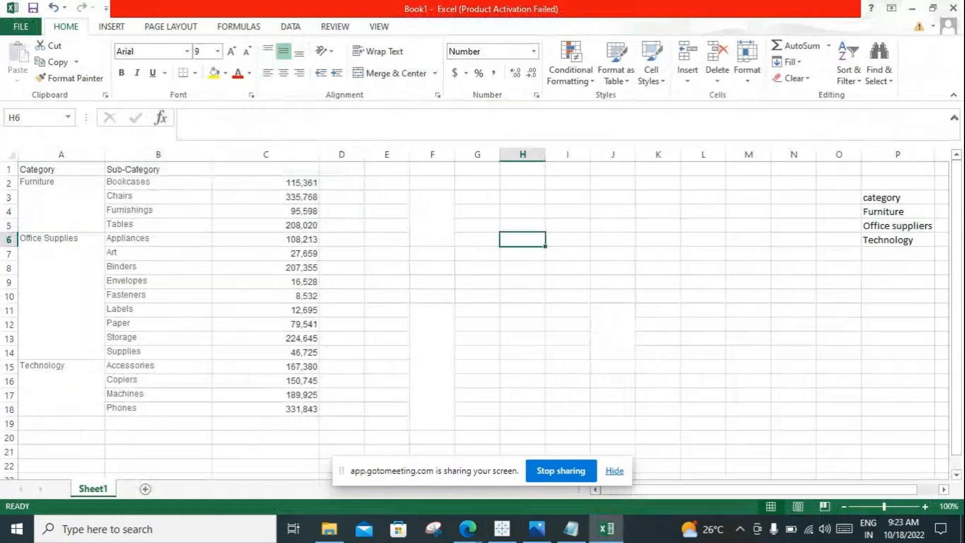
left_click(567, 324)
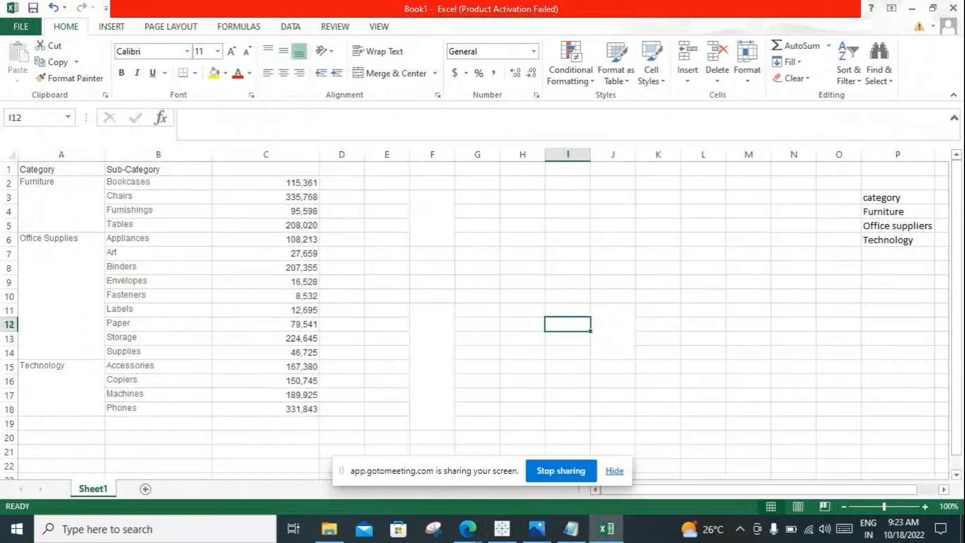
Step: Enter the label "sub category(top 2)" in P8 and widen column P to fit it
left_click(897, 267)
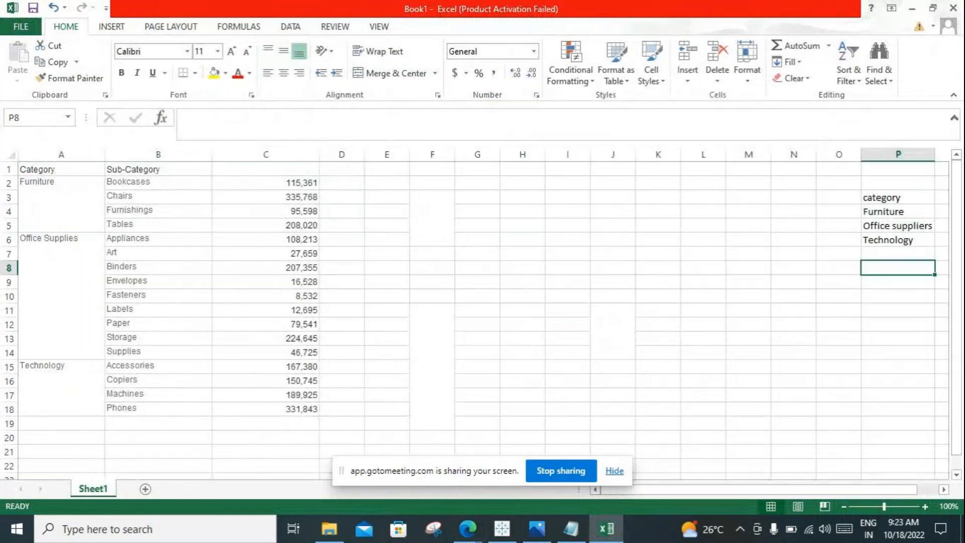
type("sub categio")
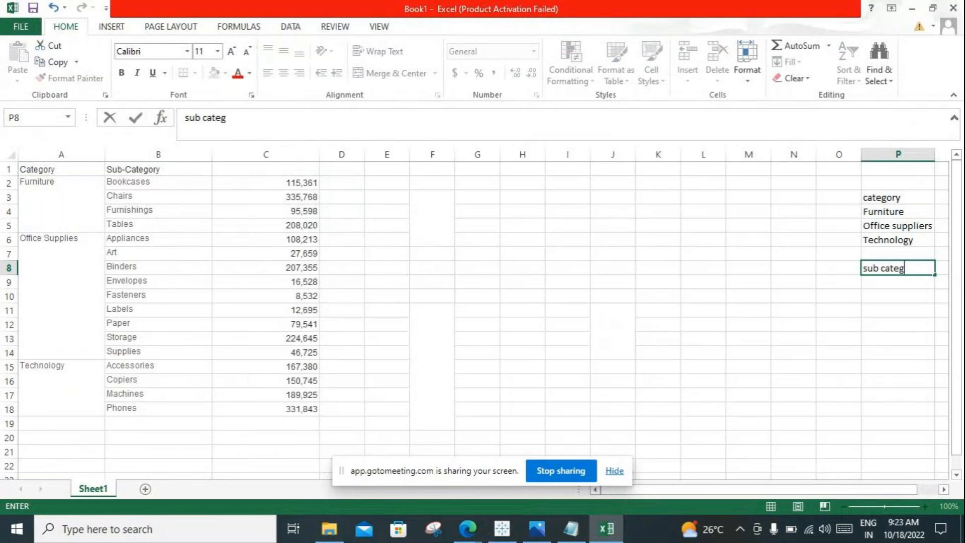
key("BackSpace")
key("BackSpace")
type("ory(top")
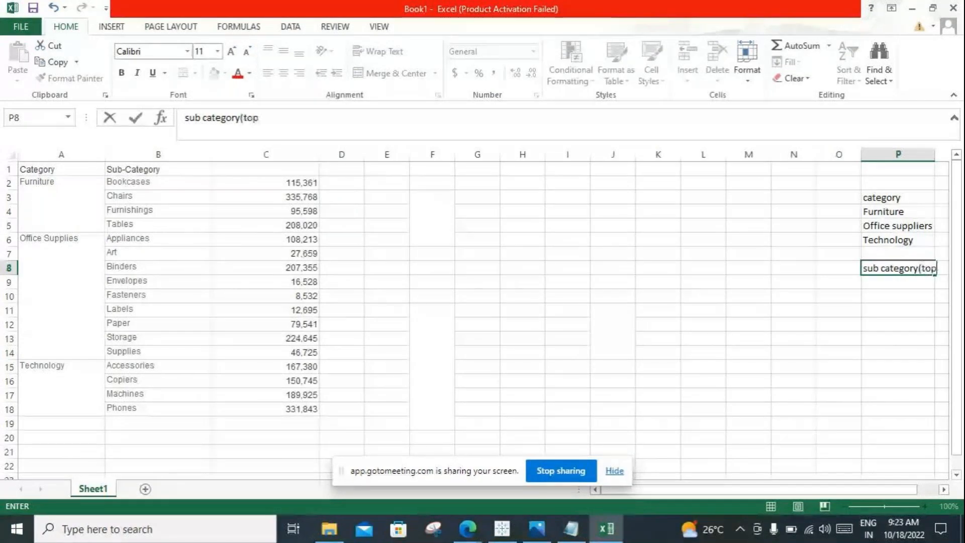
type(" 2)")
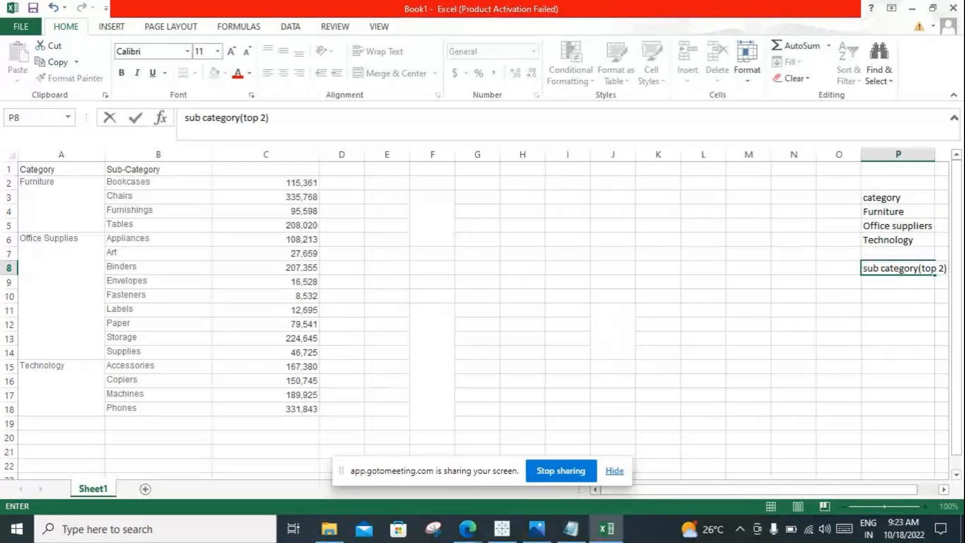
left_click(898, 324)
left_click_drag(935, 155, 947, 155)
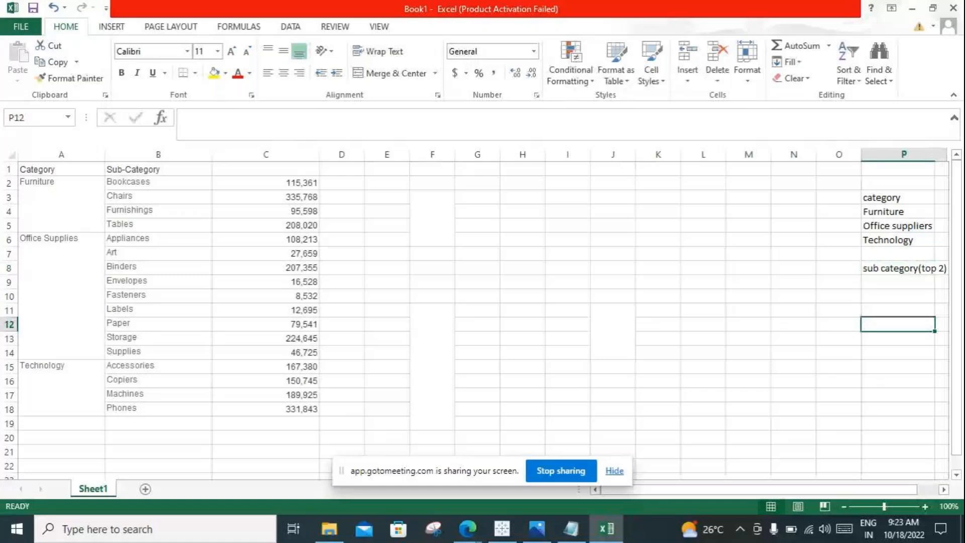
Step: Copy the Furniture rows A2:C5 into a separate block starting at G3
left_click(898, 198)
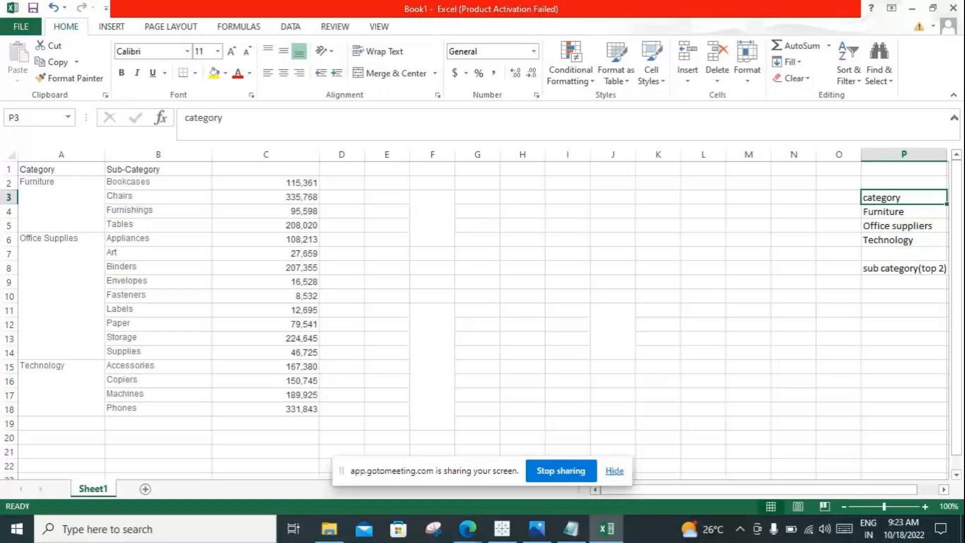
left_click(903, 269)
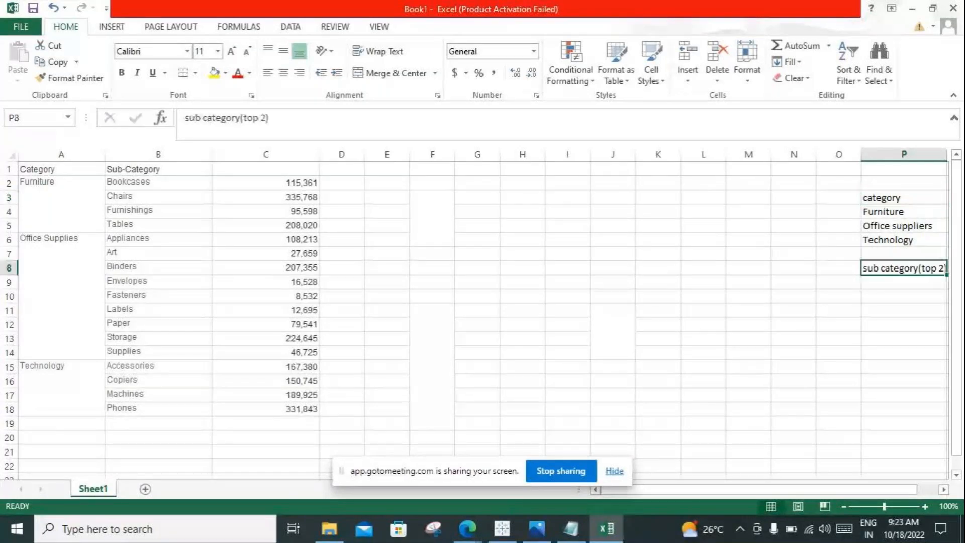
left_click(903, 212)
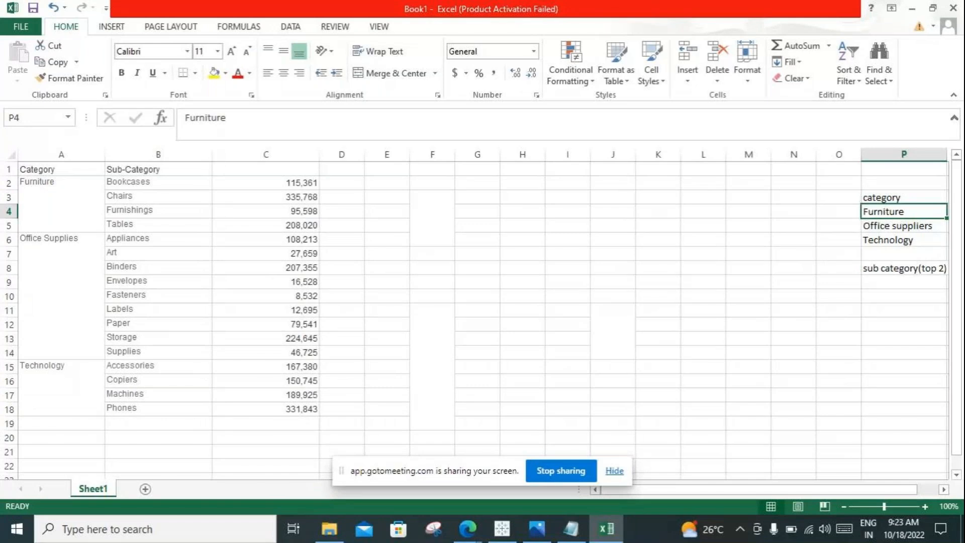
left_click_drag(61, 190, 282, 223)
key("ctrl+c")
left_click(477, 197)
key("ctrl+v")
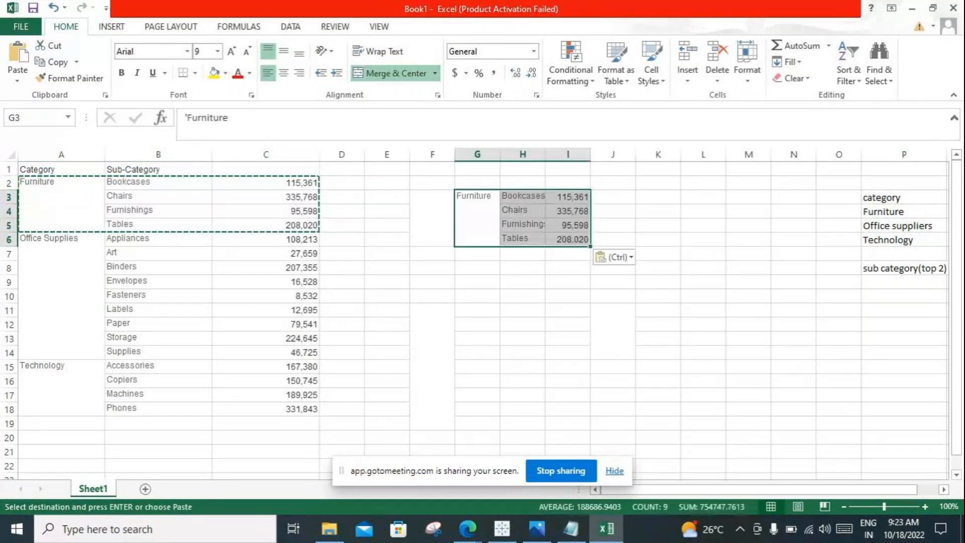
left_click(477, 296)
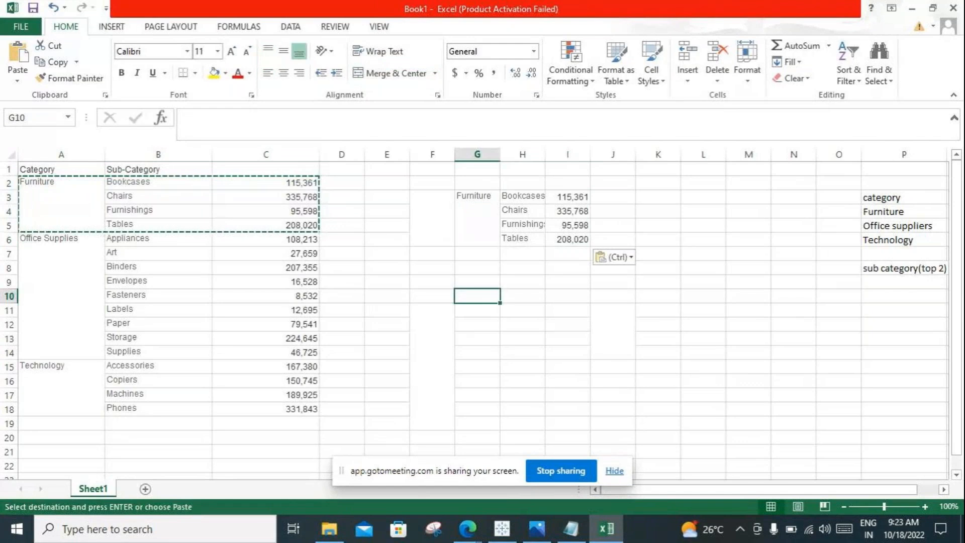
Step: Review the Notepad notes about filters being computed independently and accessing all data source rows, then return to Excel
left_click_drag(477, 201, 568, 239)
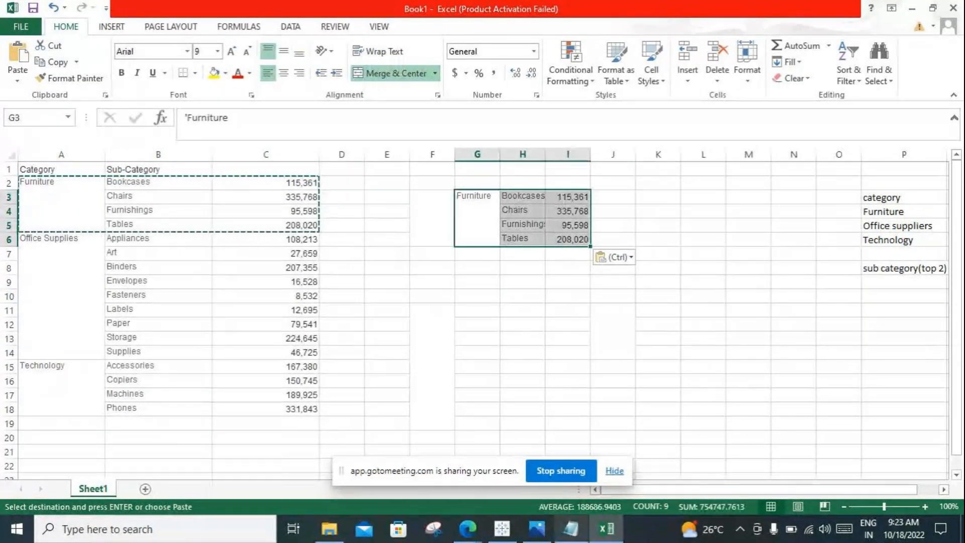
left_click(571, 529)
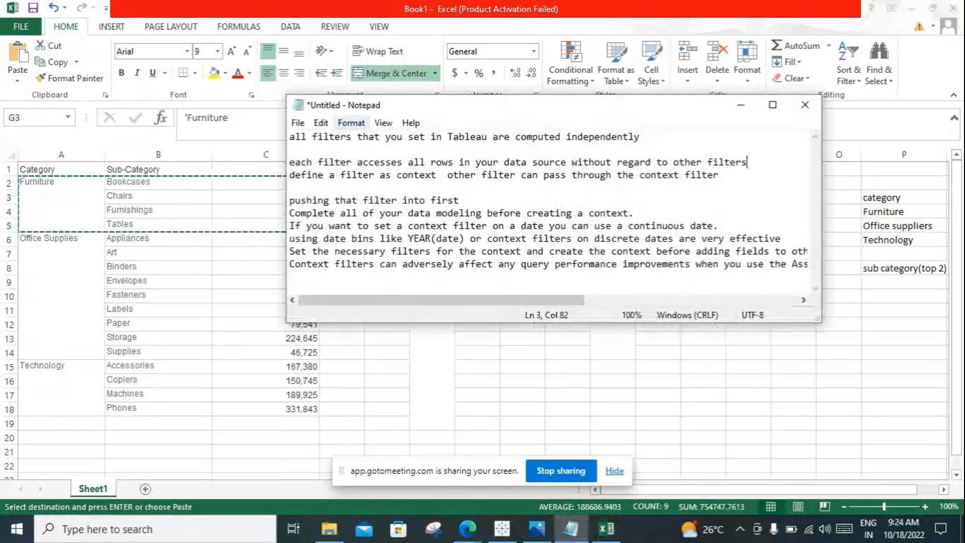
left_click_drag(640, 137, 289, 136)
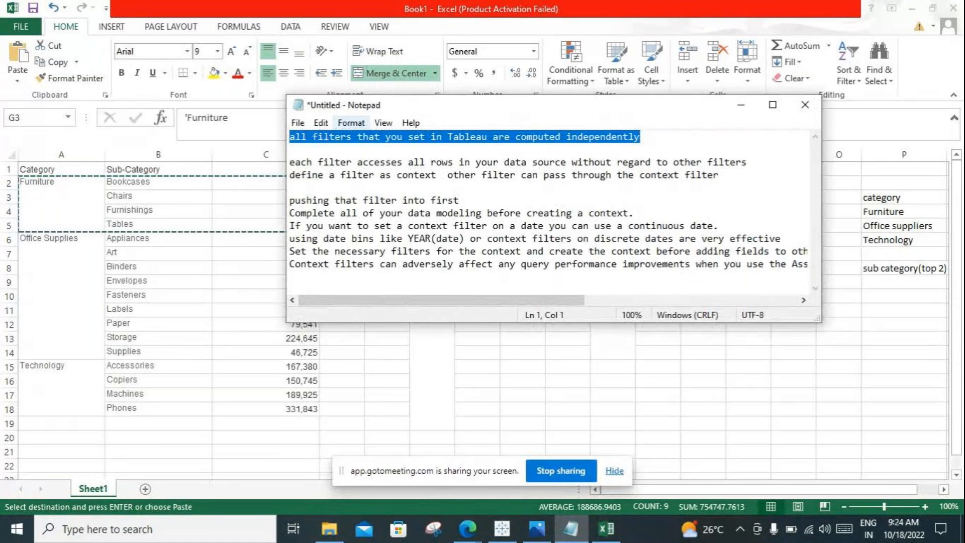
left_click_drag(747, 161, 290, 162)
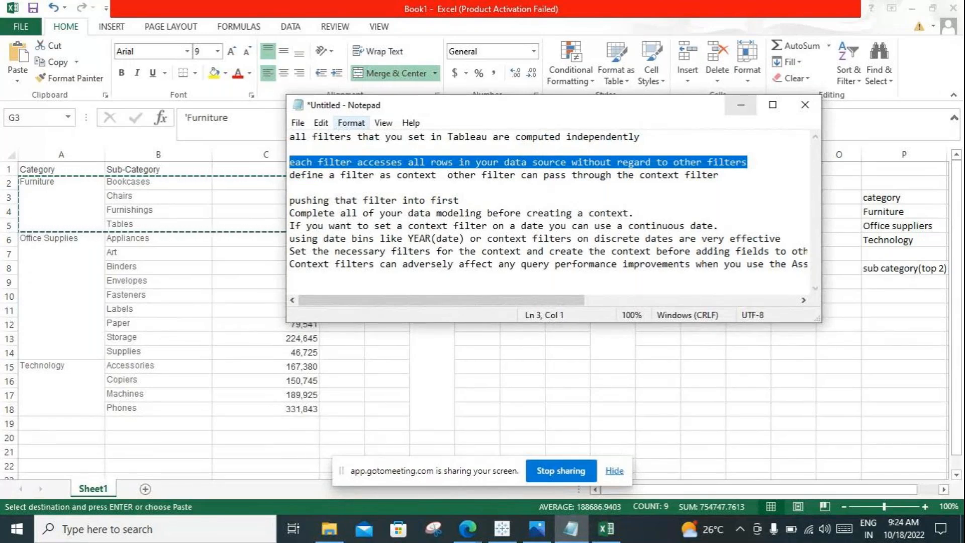
left_click(741, 104)
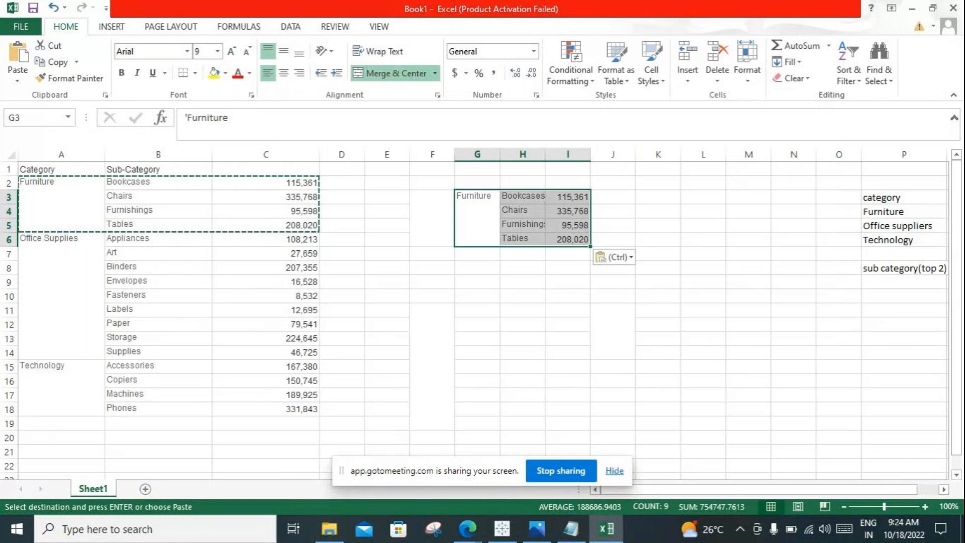
Step: Compare the Furniture rows and the top 2 label with the complete sub-category sales list in B1:C18
left_click(61, 204)
left_click_drag(62, 204, 265, 218)
left_click(477, 219)
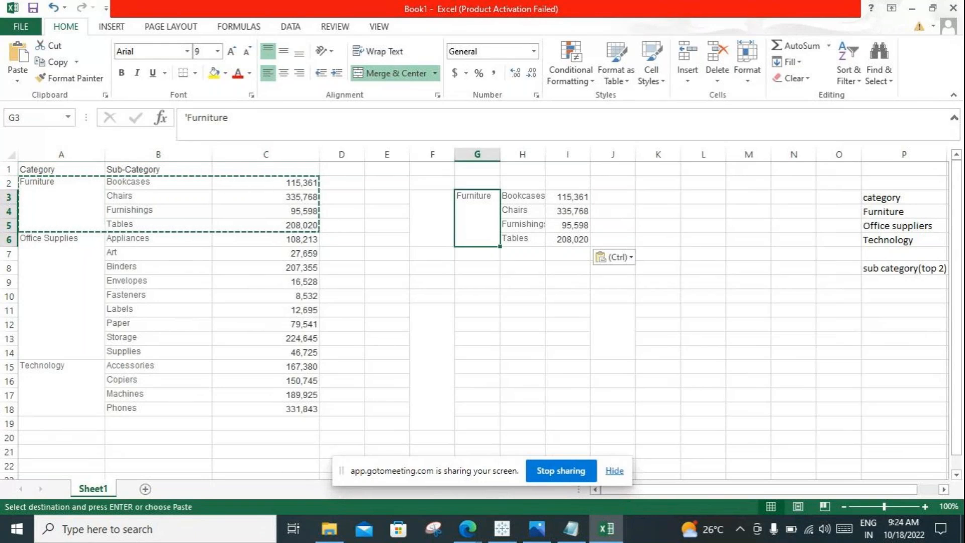
left_click(903, 268)
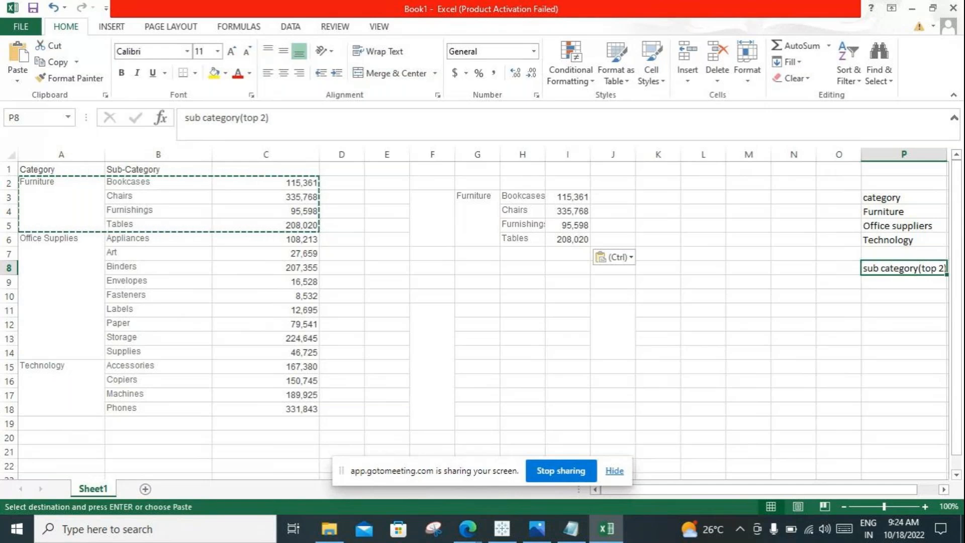
left_click(159, 197)
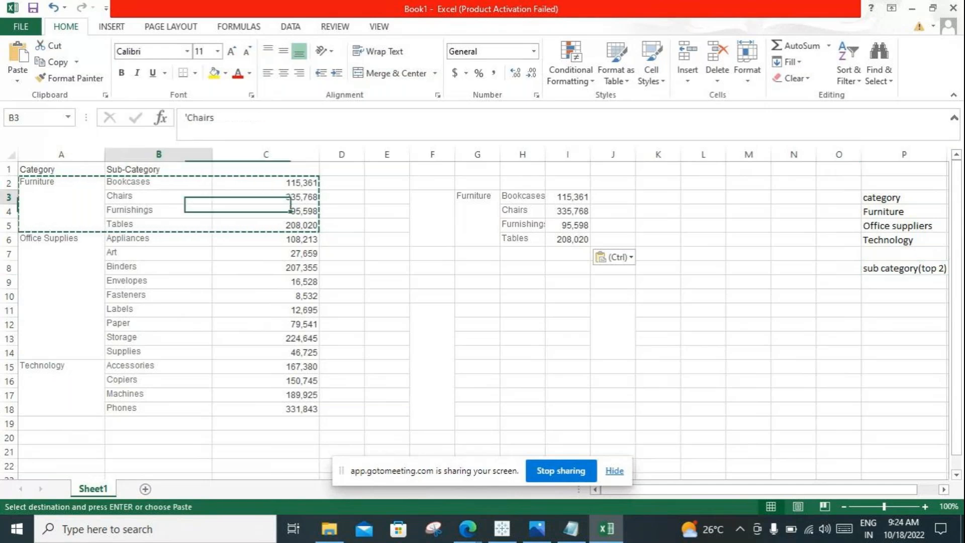
left_click_drag(158, 183, 251, 409)
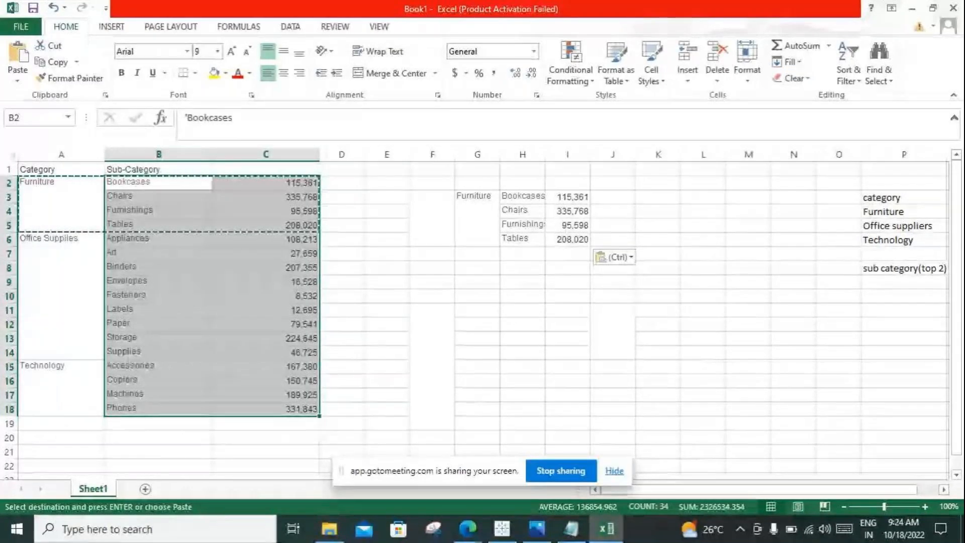
left_click(342, 225)
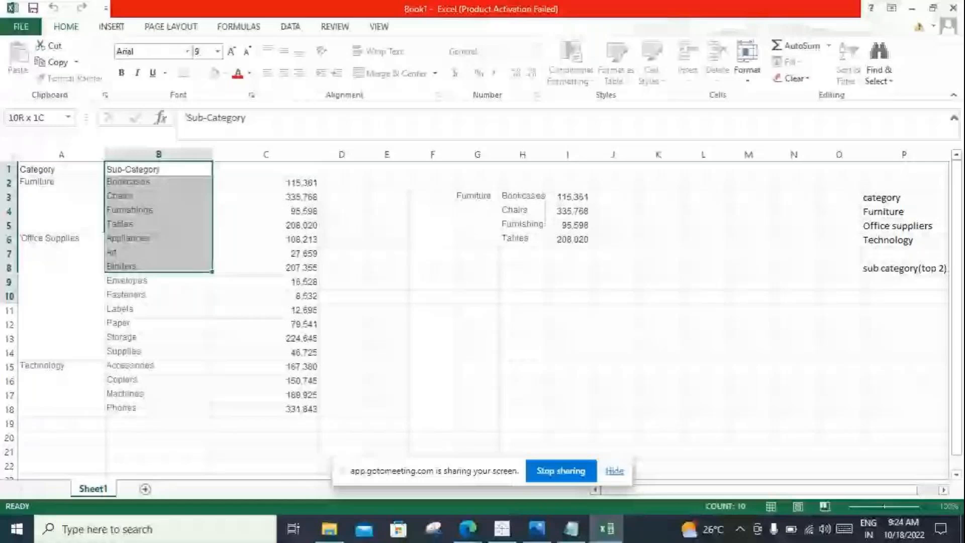
left_click_drag(159, 296, 267, 408)
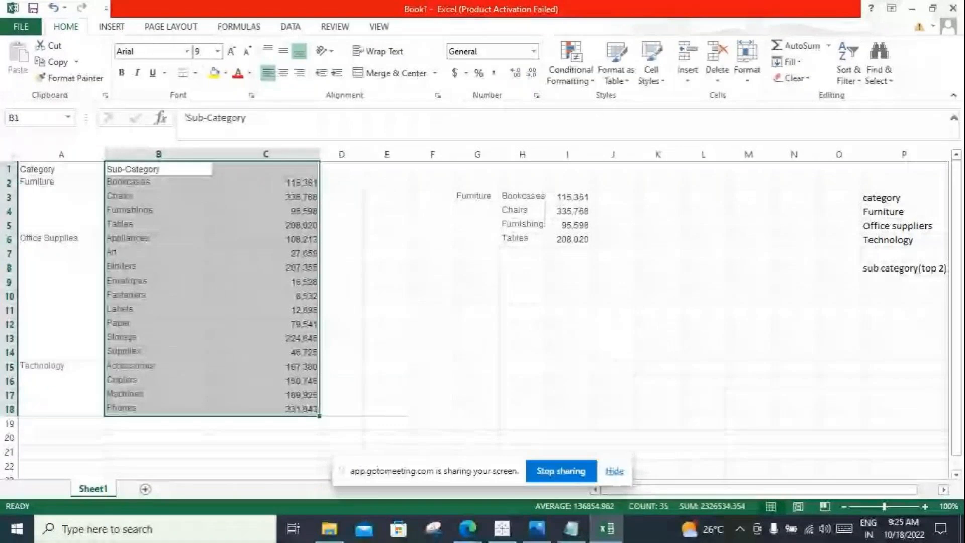
left_click(158, 225)
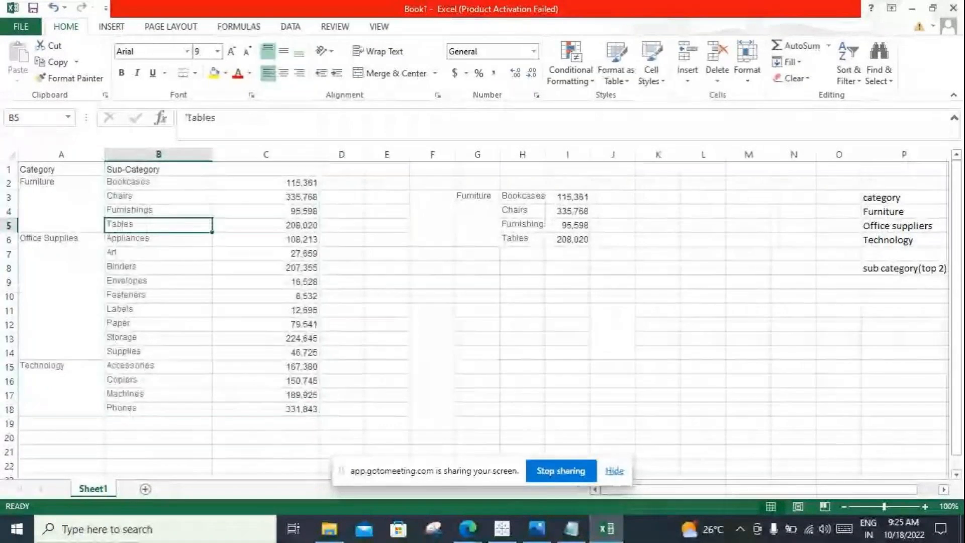
Step: Copy the Chairs row B3:C3 to G8 and the Phones row B18:C18 to G9
left_click_drag(158, 197, 266, 196)
key("ctrl+c")
left_click(477, 267)
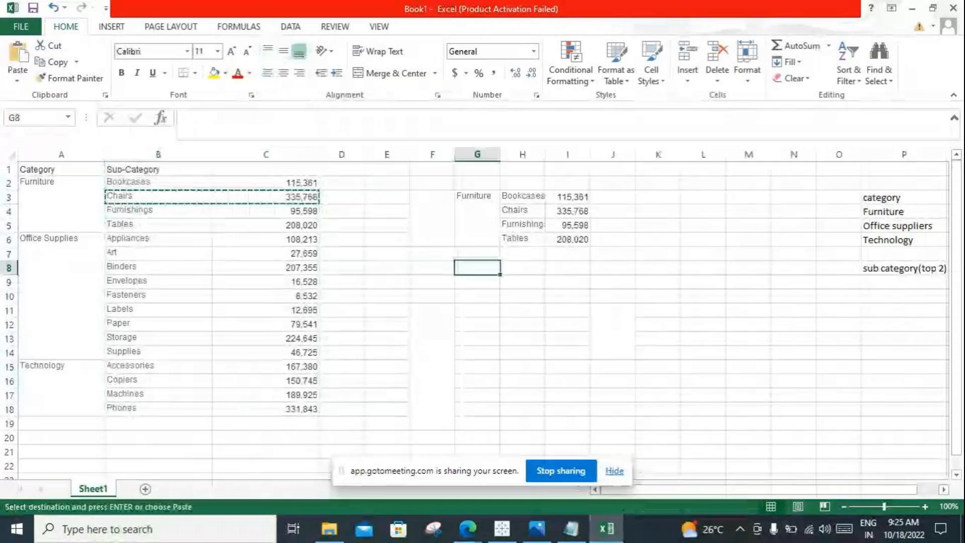
key("ctrl+v")
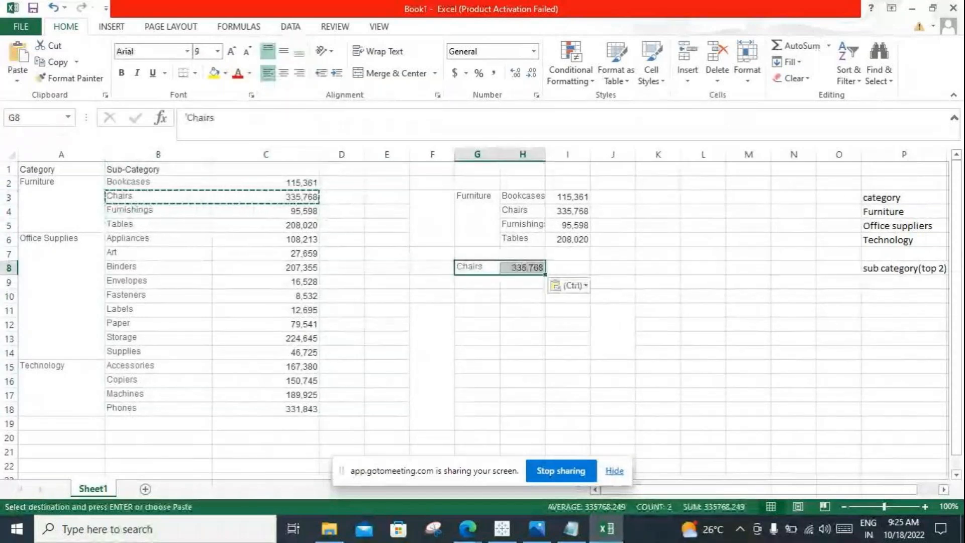
left_click_drag(159, 409, 267, 409)
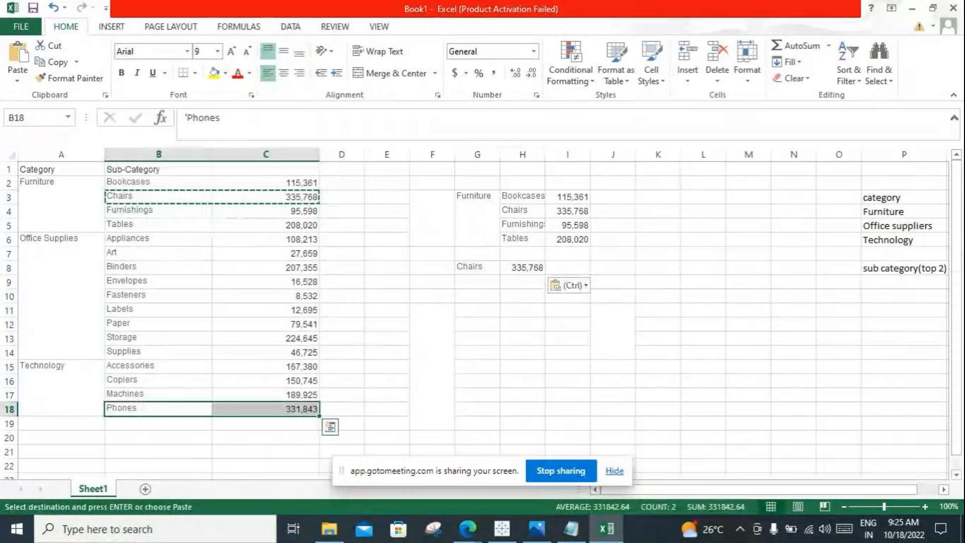
key("ctrl+c")
left_click(477, 282)
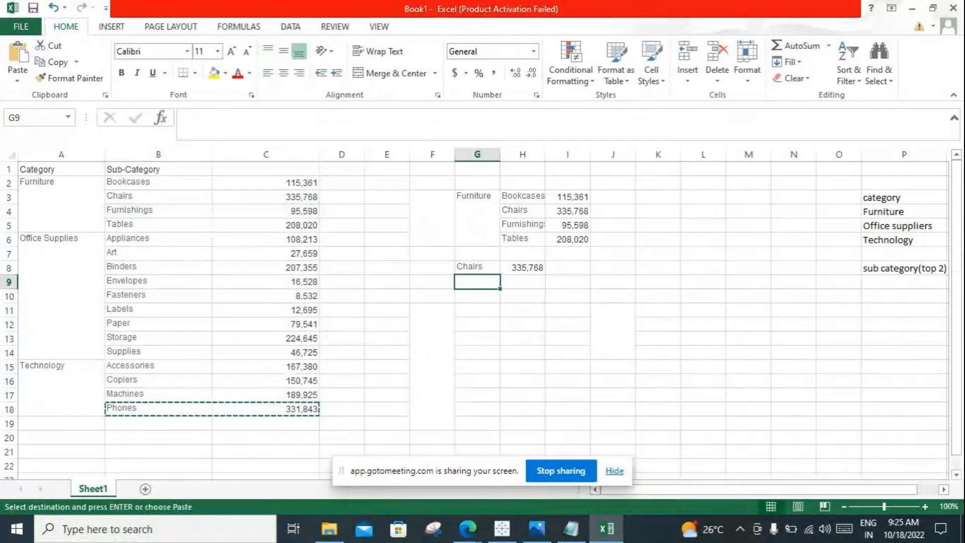
key("ctrl+v")
left_click(477, 367)
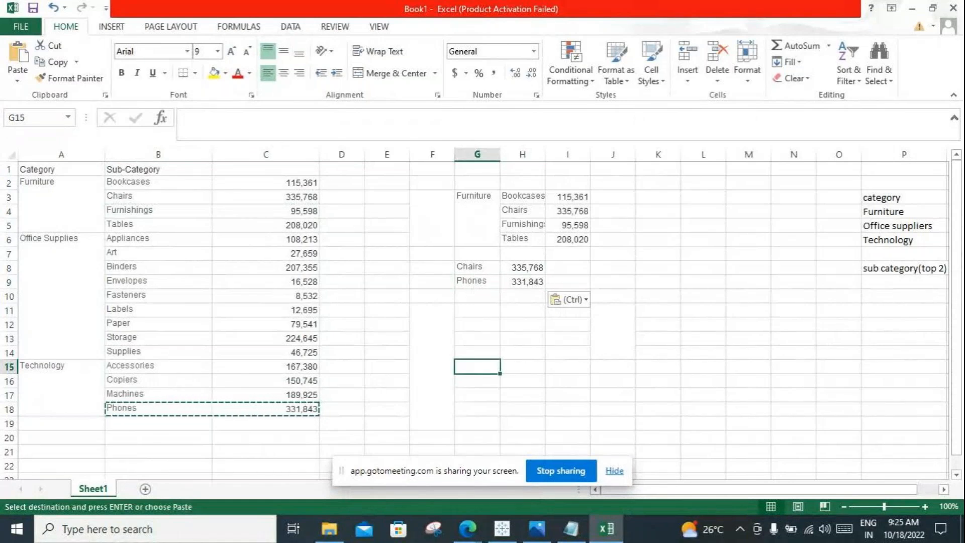
Step: Compare the top two rows in G8:H9 with the Furniture block G3:I6 and the full sub-category list
left_click_drag(477, 268, 522, 282)
left_click_drag(477, 196, 568, 239)
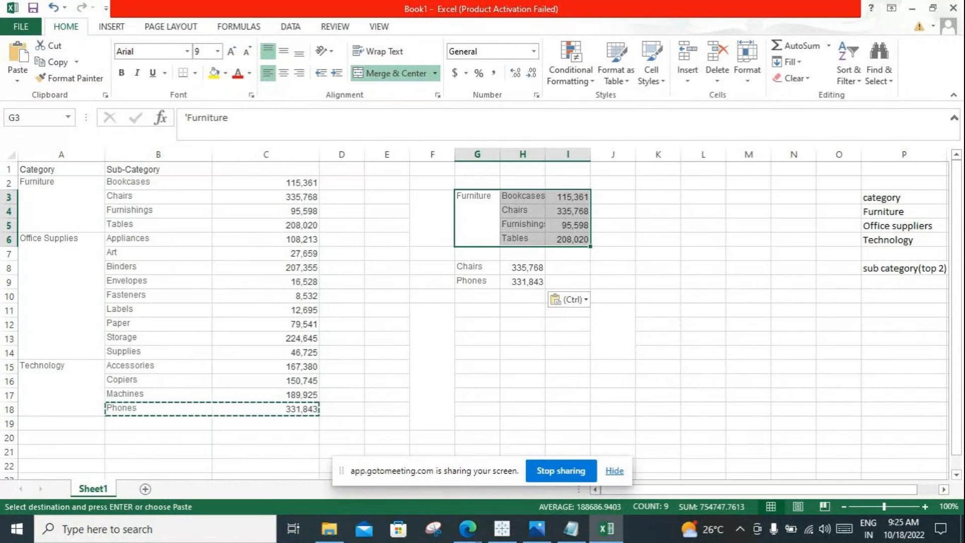
left_click(904, 268)
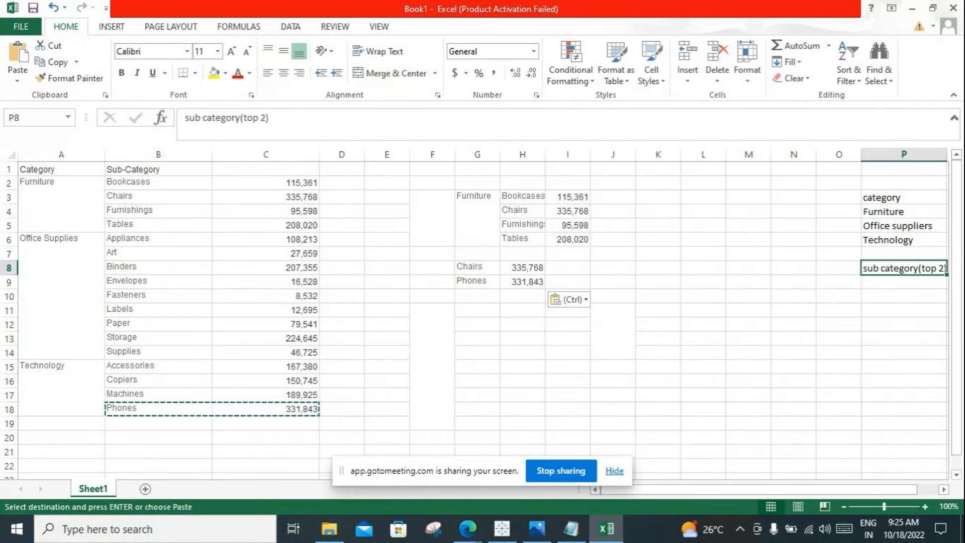
left_click_drag(151, 182, 302, 408)
left_click(522, 324)
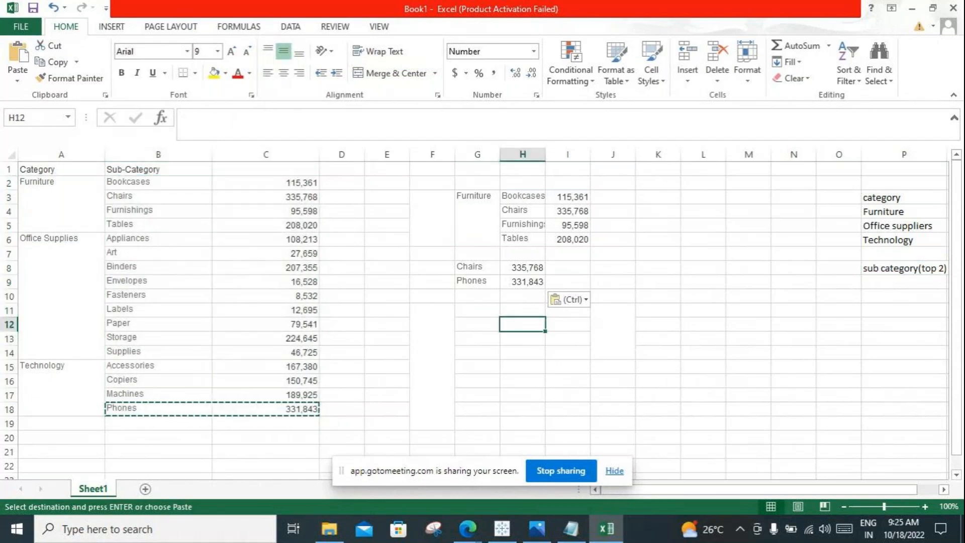
left_click_drag(474, 266, 523, 282)
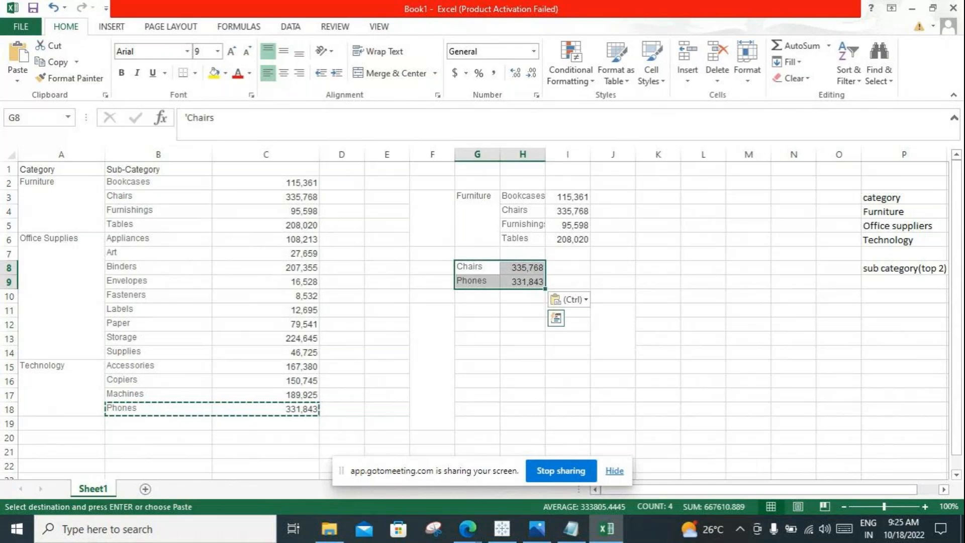
Step: Compare the Furniture block G3:I6 with the Chairs and Phones rows in G8:H9 to find the sub-category common to both
left_click_drag(475, 196, 568, 282)
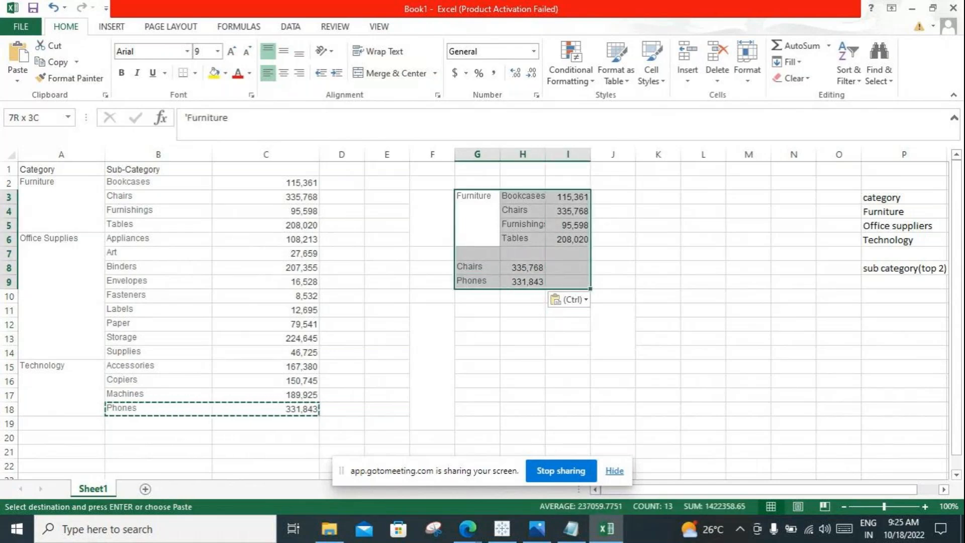
left_click(476, 216)
left_click_drag(475, 266, 568, 281)
left_click_drag(476, 216, 567, 281)
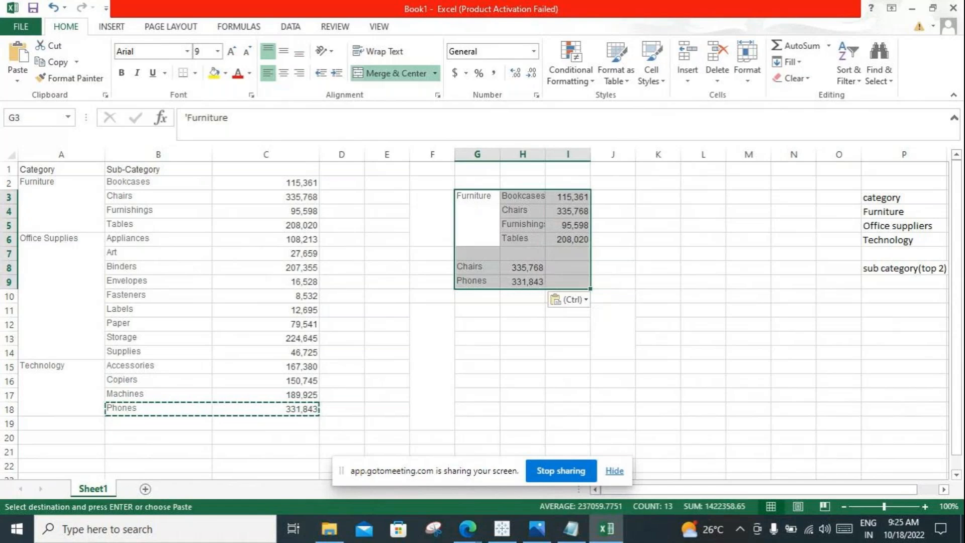
left_click(476, 216)
left_click_drag(474, 266, 522, 281)
left_click_drag(476, 182, 568, 298)
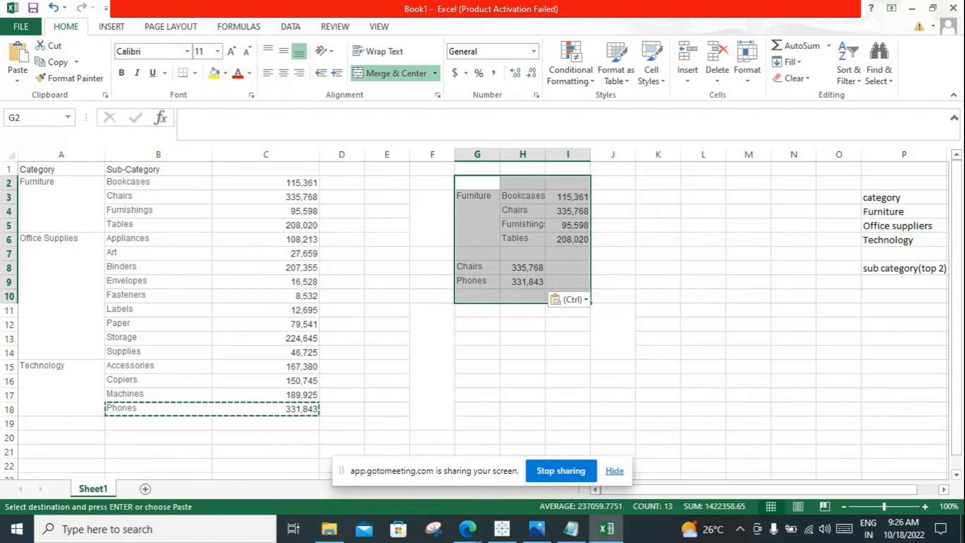
Step: Enter the combined filter result beside the top two rows: chairs in K8 and 335768 in L8
left_click(657, 268)
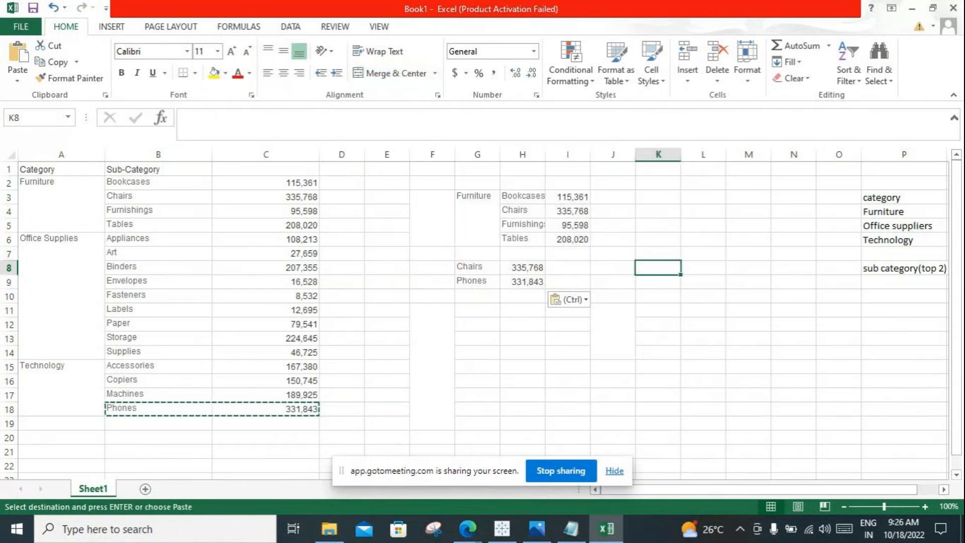
type("chairs")
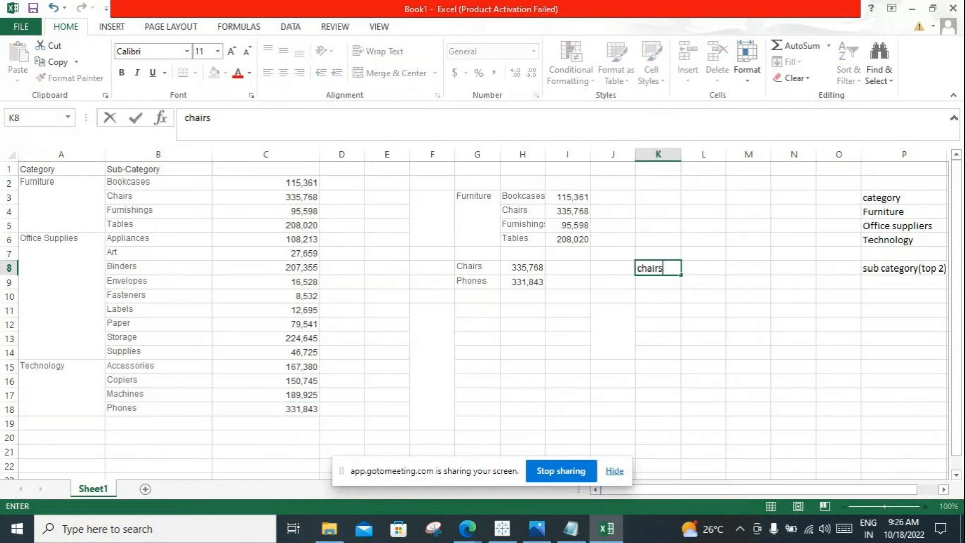
key("Tab")
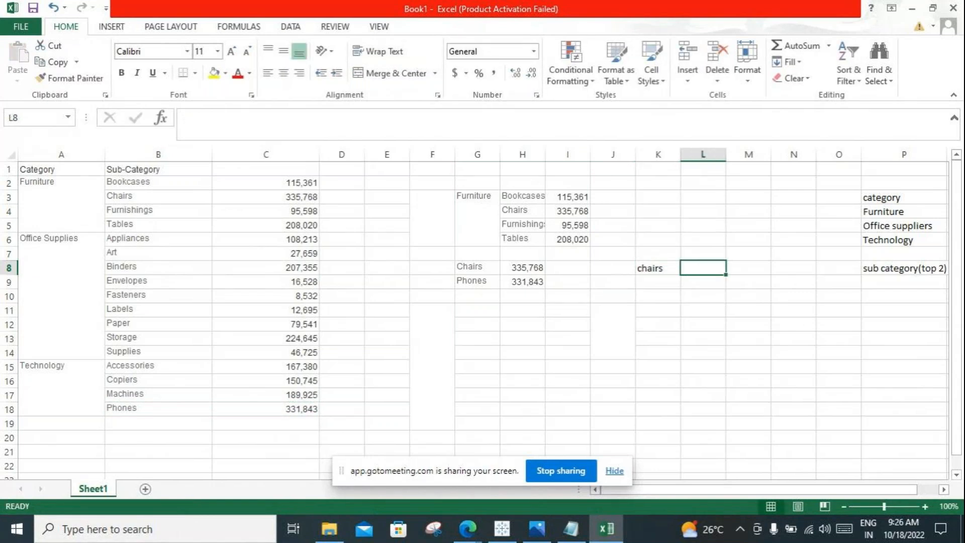
type("335768")
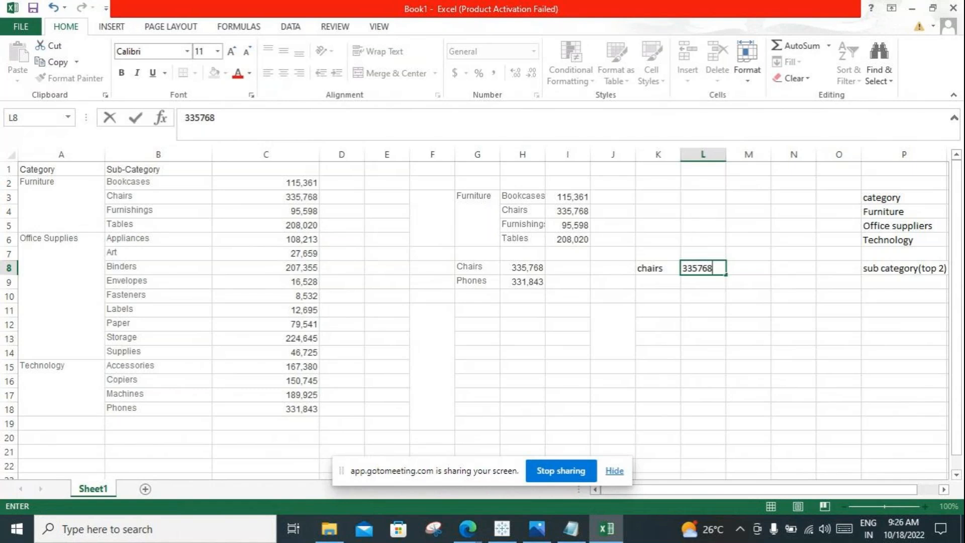
left_click(658, 296)
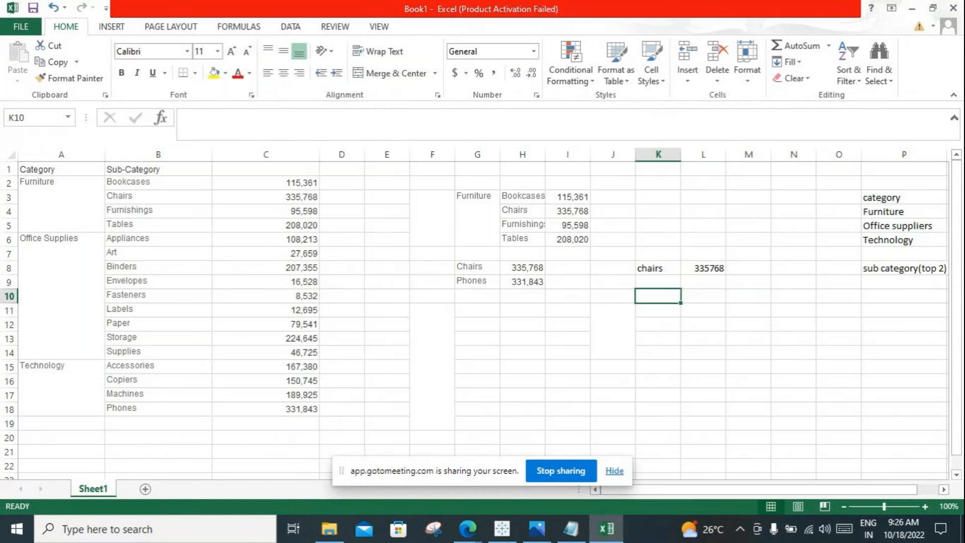
Step: Copy the Office Supplies rows A6:C14 to the block starting at G12
left_click(903, 225)
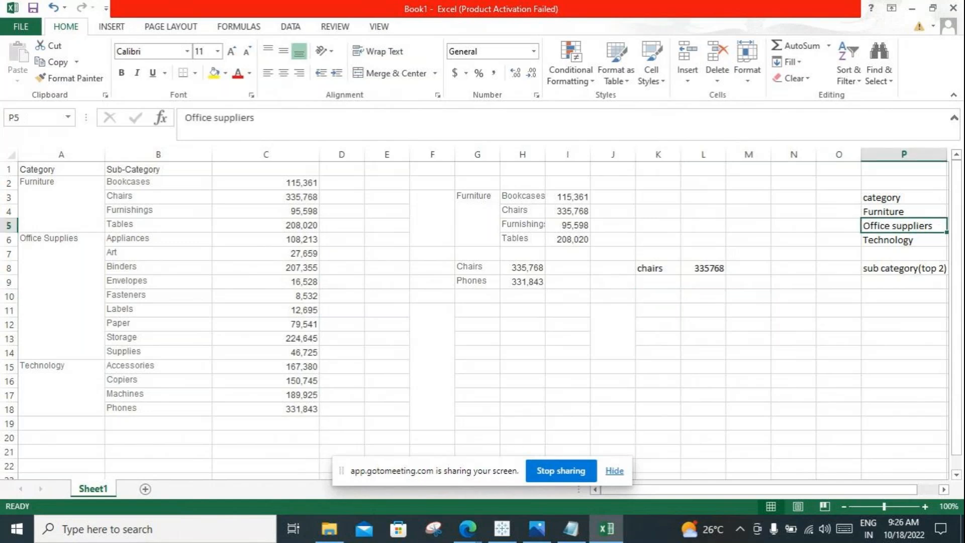
left_click(61, 296)
left_click_drag(61, 296, 266, 353)
key("ctrl+c")
left_click(477, 325)
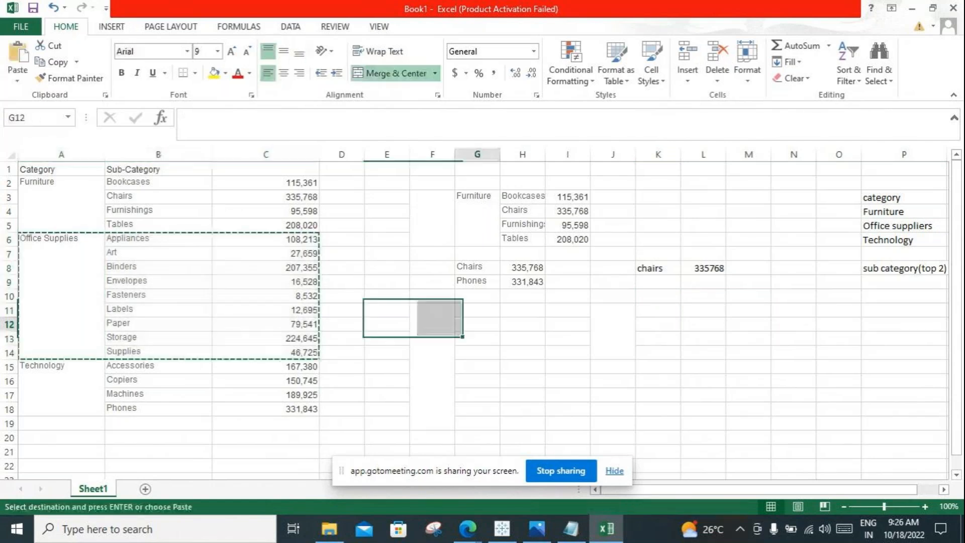
key("ctrl+v")
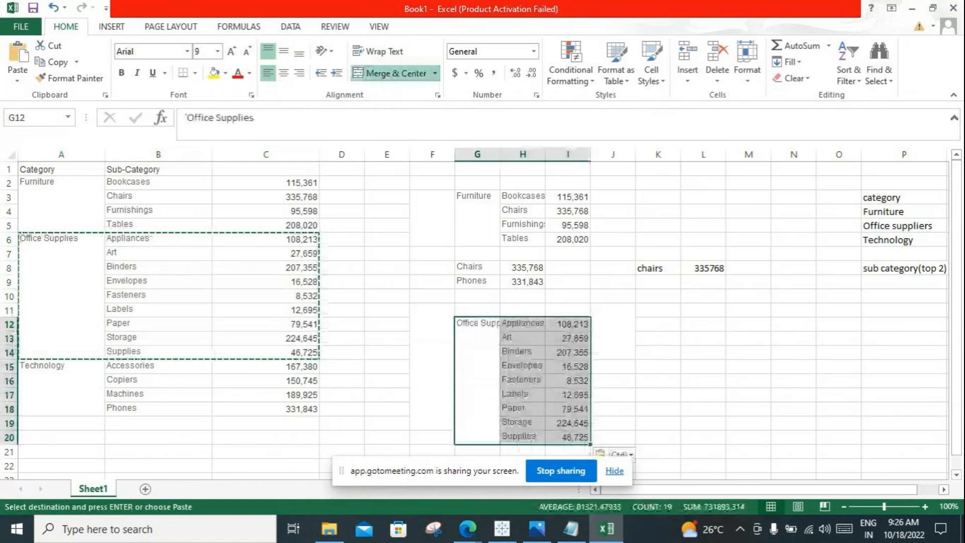
Step: Compare the full sub-category list B1:C18 and the top two rows with the copied Office Supplies block
left_click(658, 338)
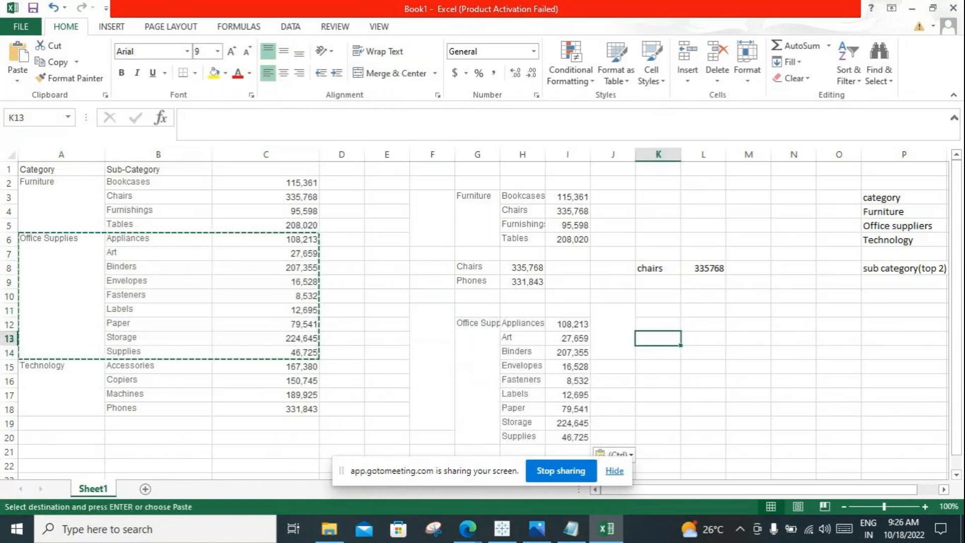
left_click_drag(158, 168, 266, 409)
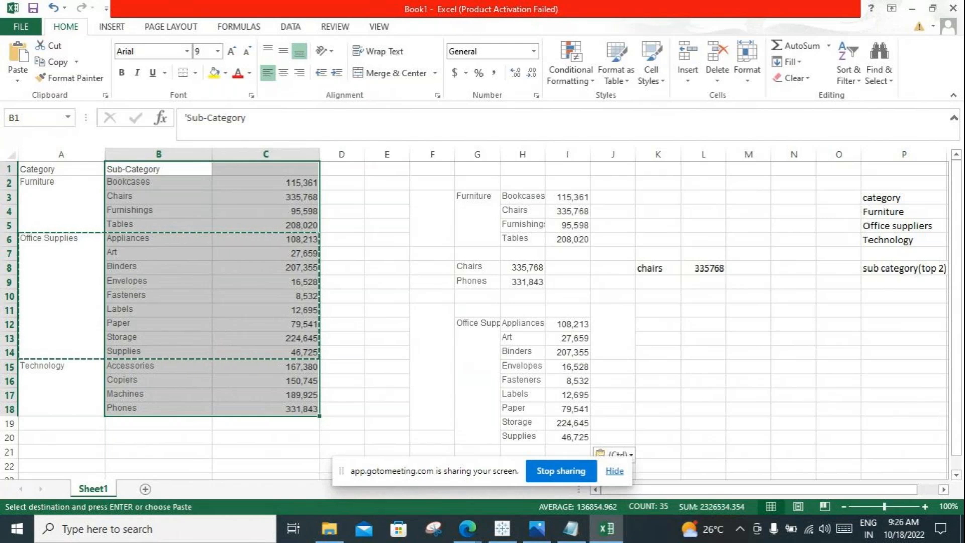
left_click_drag(476, 267, 567, 437)
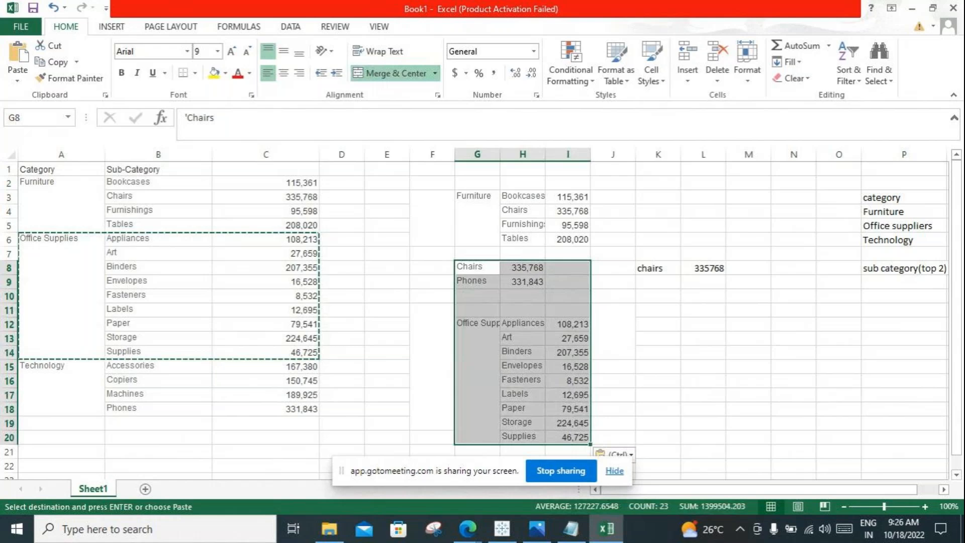
Step: Switch to Tableau and set the Category filter to Technology only, clearing Office Supplies
key("alt+Tab")
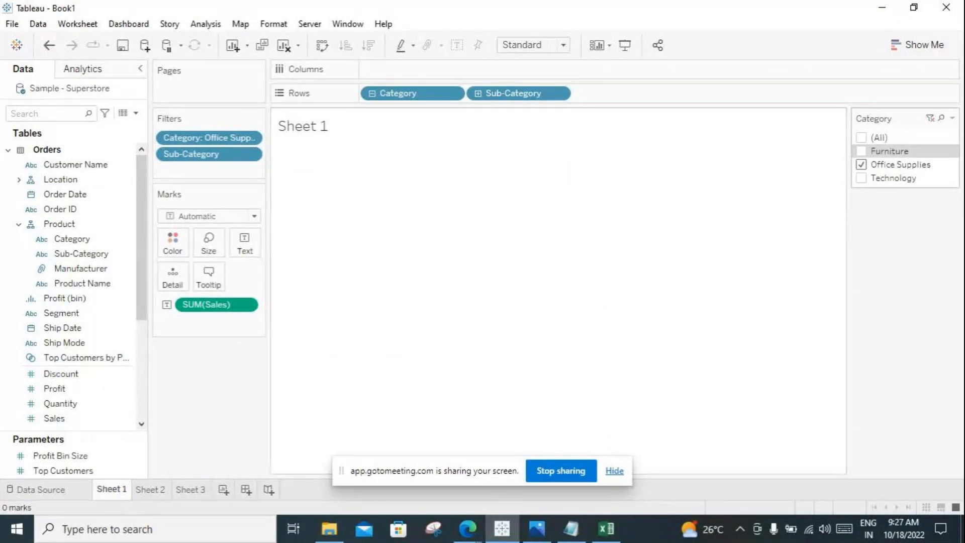
left_click(861, 165)
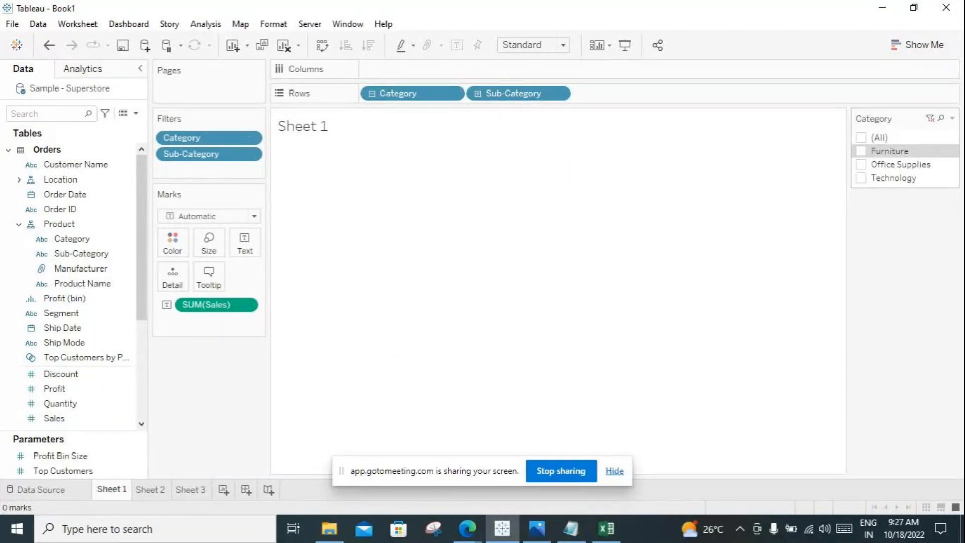
left_click(861, 178)
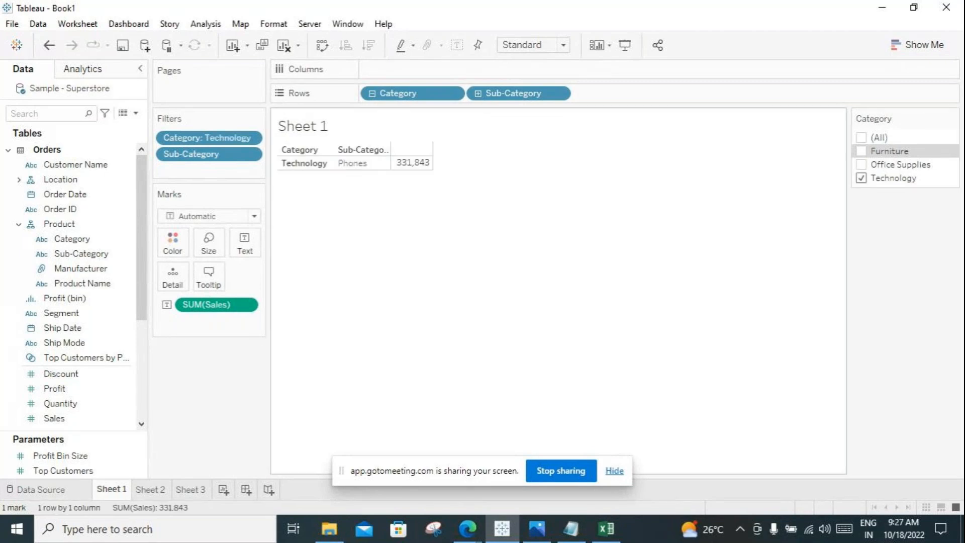
Step: Return to Excel and compare the top two rows in G8:H9 with the Technology rows A15:C18
left_click(605, 529)
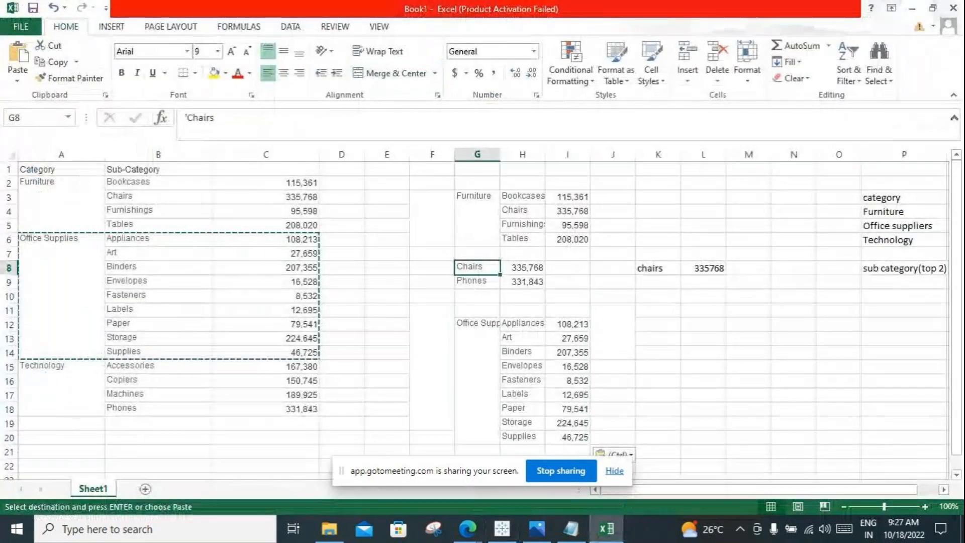
left_click_drag(478, 267, 527, 282)
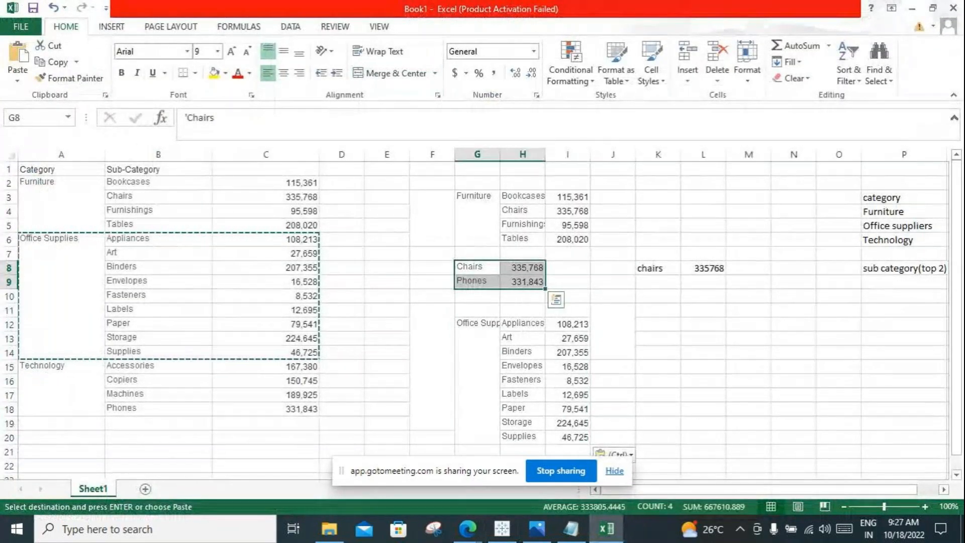
left_click_drag(61, 370, 301, 408)
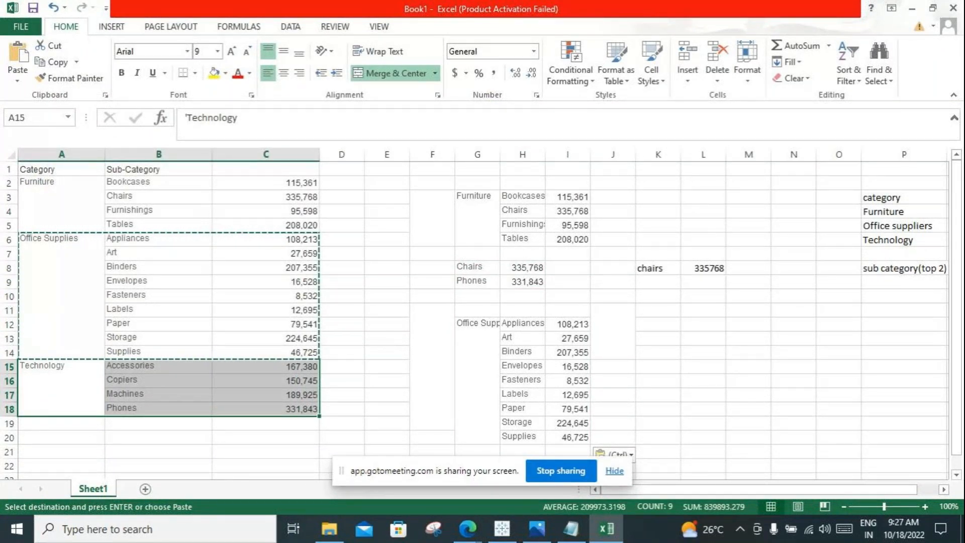
left_click(477, 281)
left_click(658, 282)
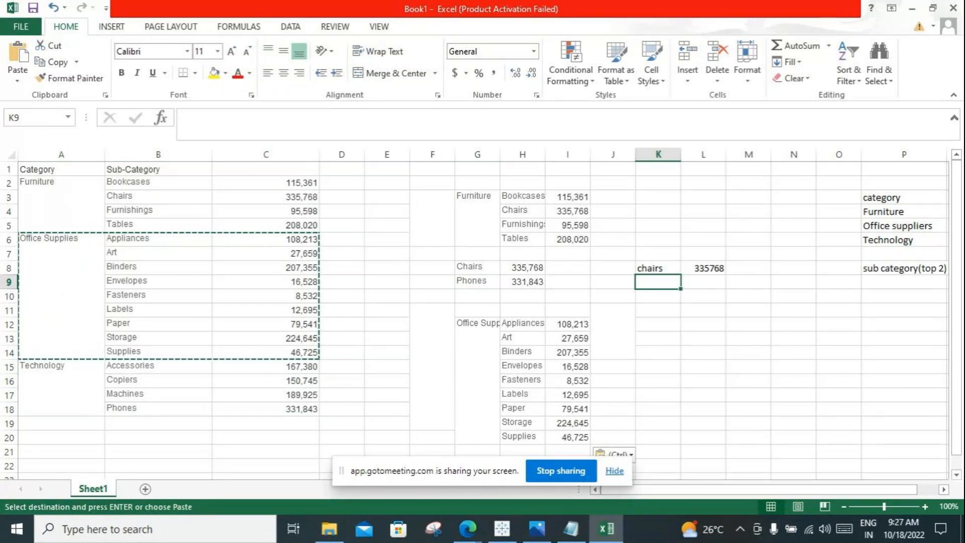
Step: Clear the contents of the illustration area G3:L20
left_click(477, 218)
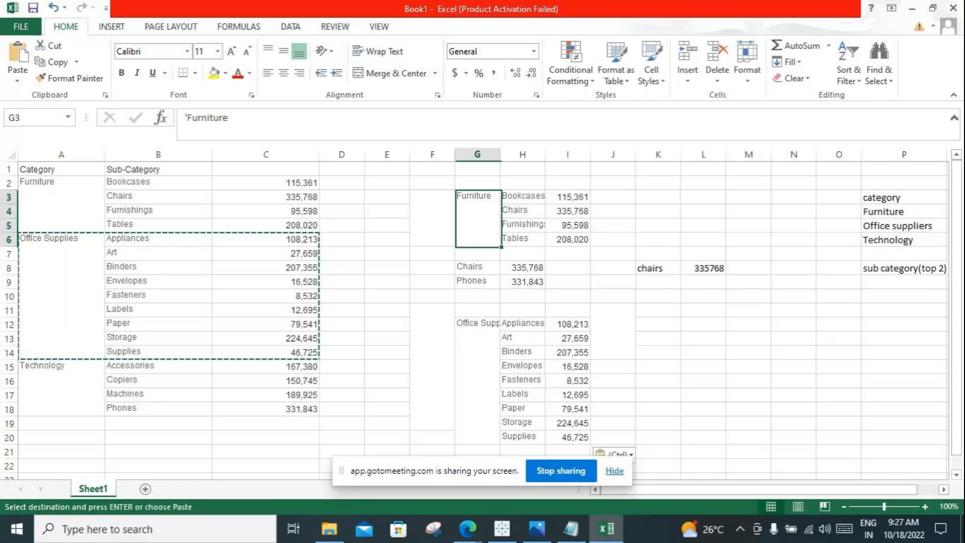
left_click_drag(477, 218, 703, 437)
key("Delete")
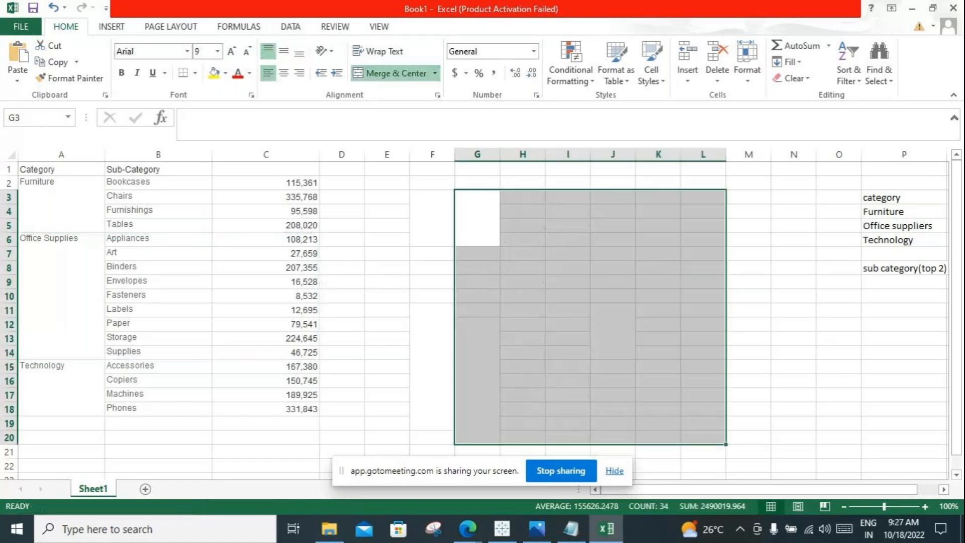
left_click(432, 296)
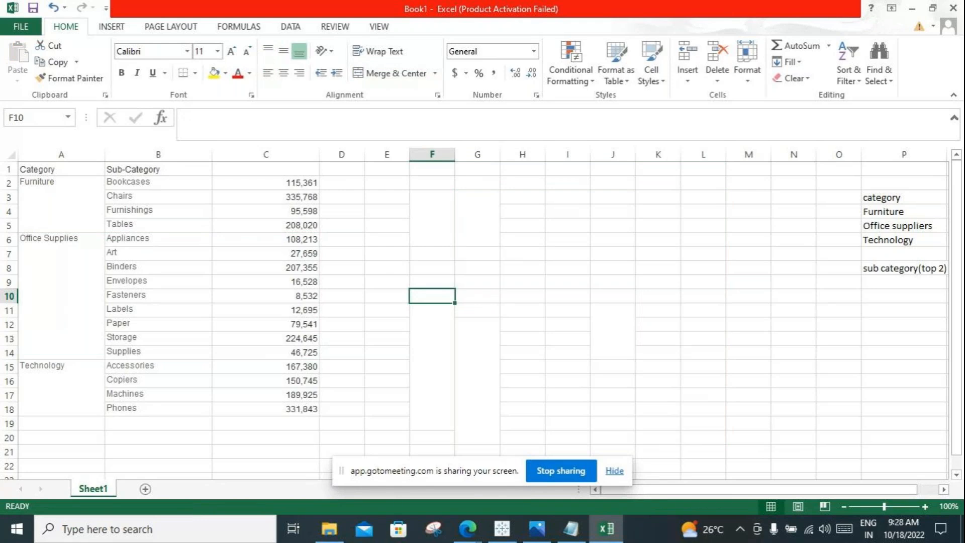
Step: Try to copy the Furniture rows A2:C5 to the block starting at G2
left_click_drag(62, 201, 274, 208)
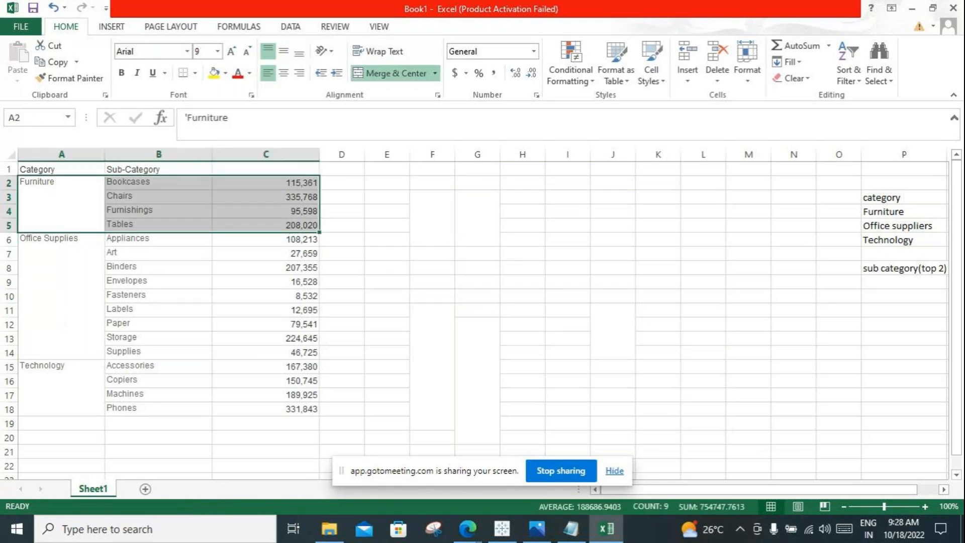
key("ctrl+c")
left_click(477, 182)
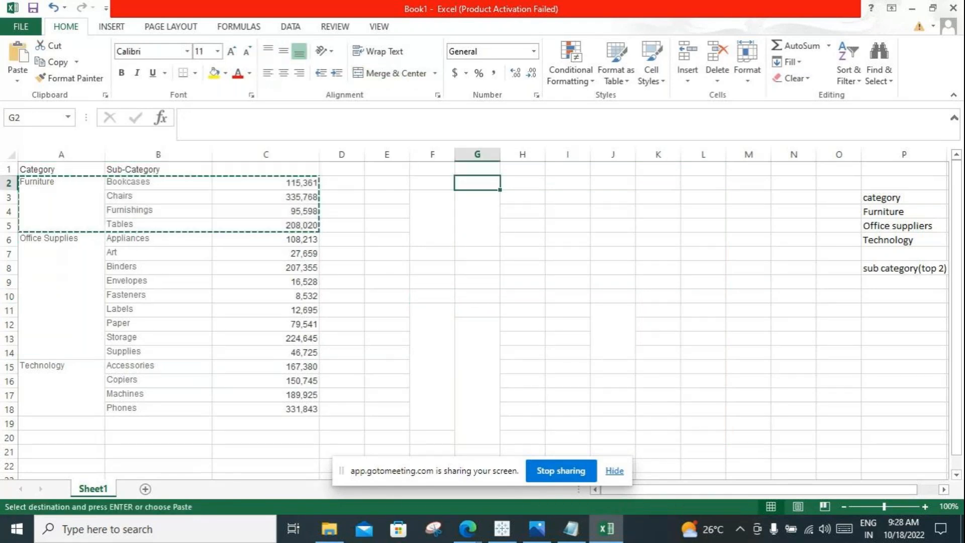
key("ctrl+v")
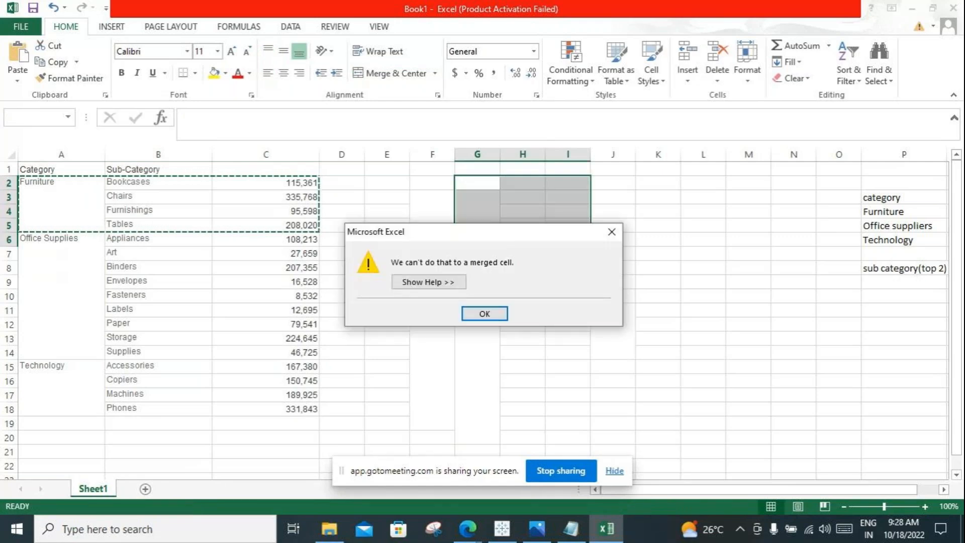
key("Return")
Step: Copy the Furniture rows A2:C5 to H4:J7 and check the copied block against the category label in P3
left_click_drag(61, 197, 266, 224)
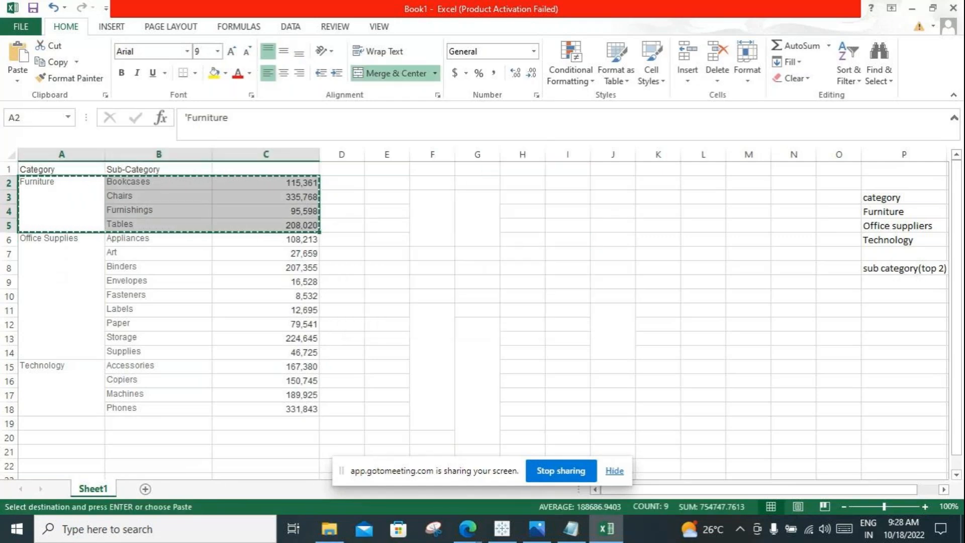
left_click(433, 216)
left_click(523, 211)
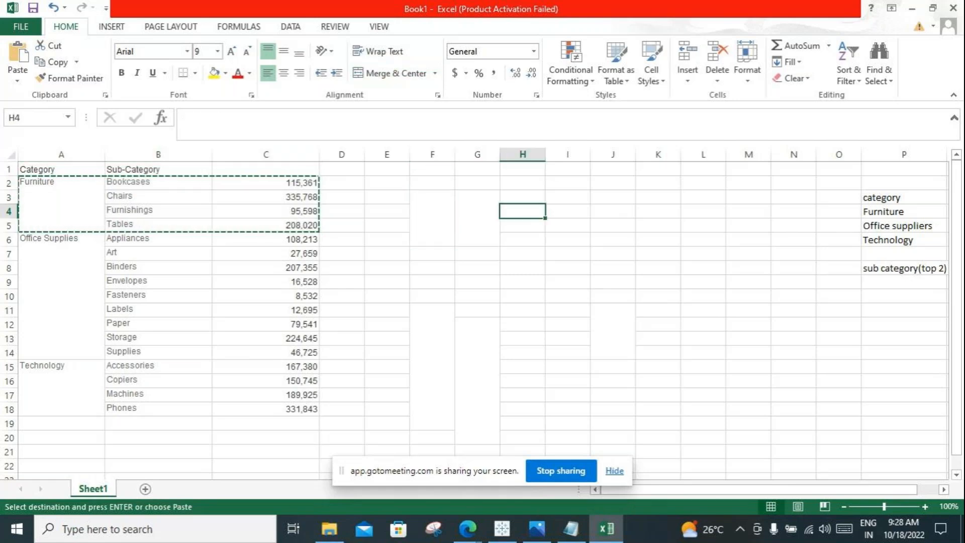
key("ctrl+v")
left_click_drag(568, 211, 568, 254)
left_click(568, 310)
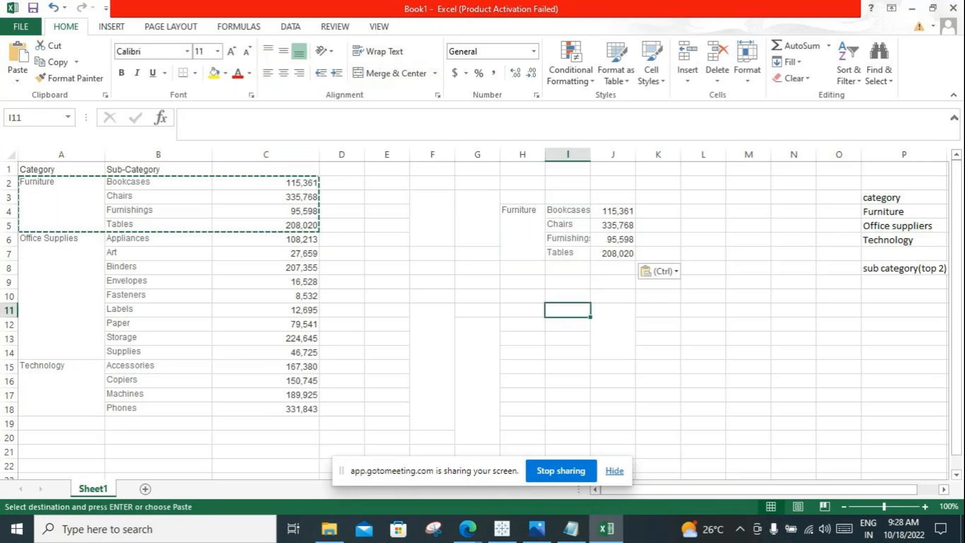
left_click_drag(523, 229, 613, 242)
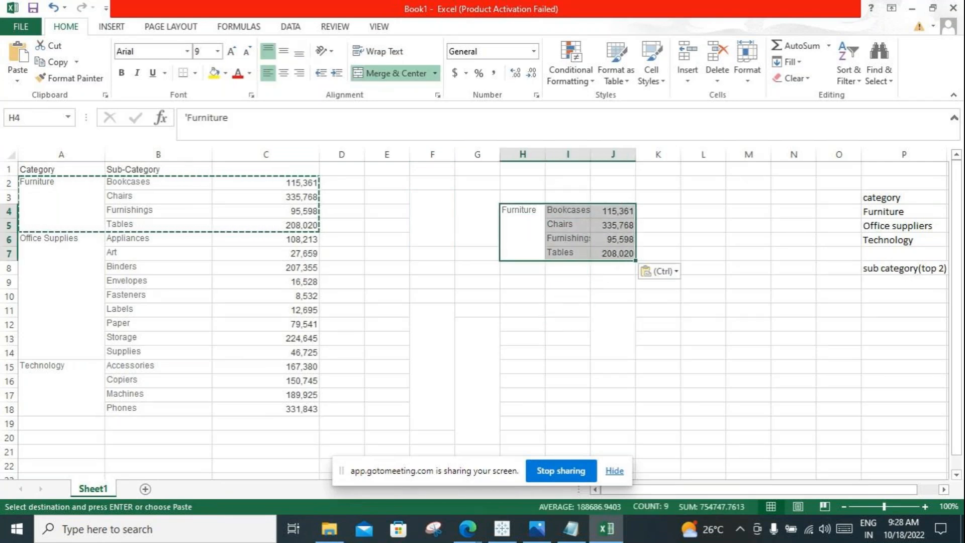
left_click(903, 198)
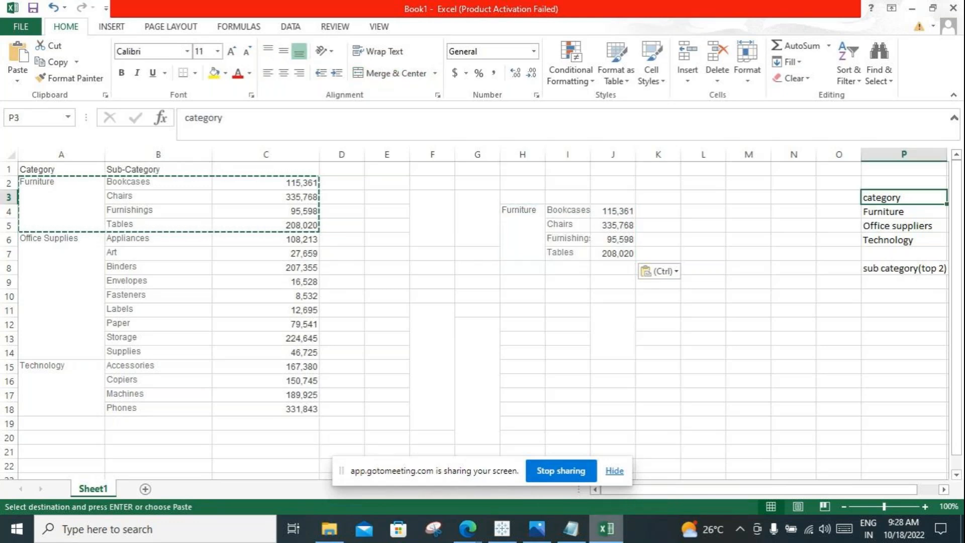
Step: Switch to Tableau and add the Category filter on Sheet 1 to the context
left_click(501, 528)
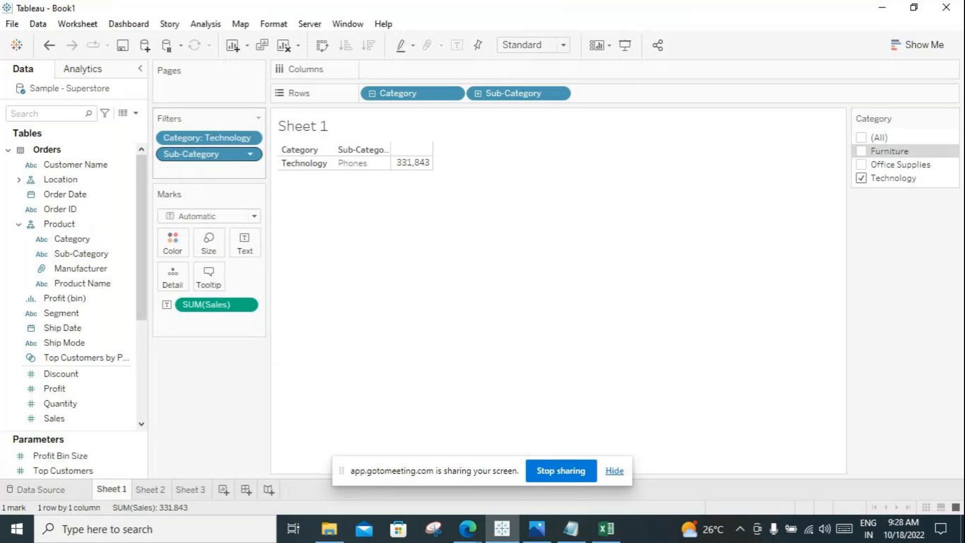
left_click(249, 154)
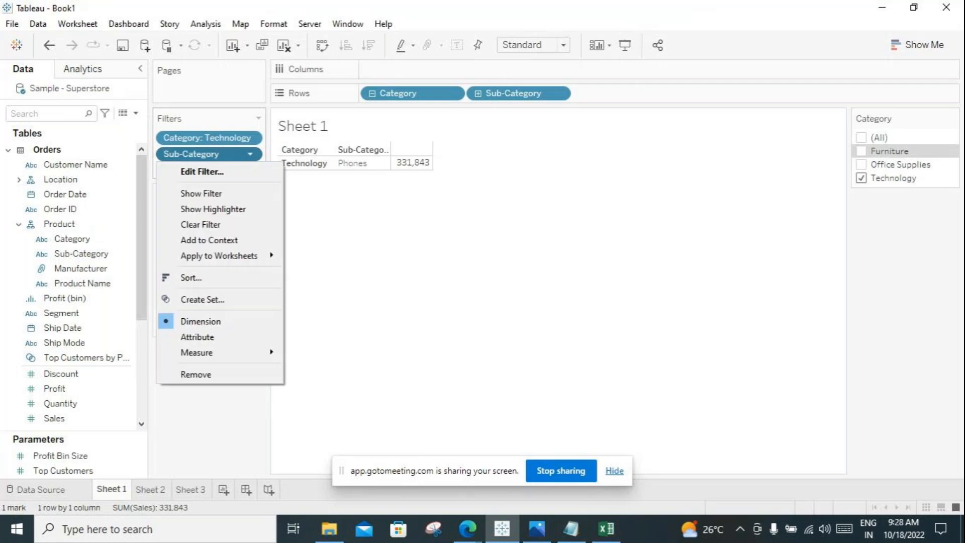
key("Escape")
left_click(250, 138)
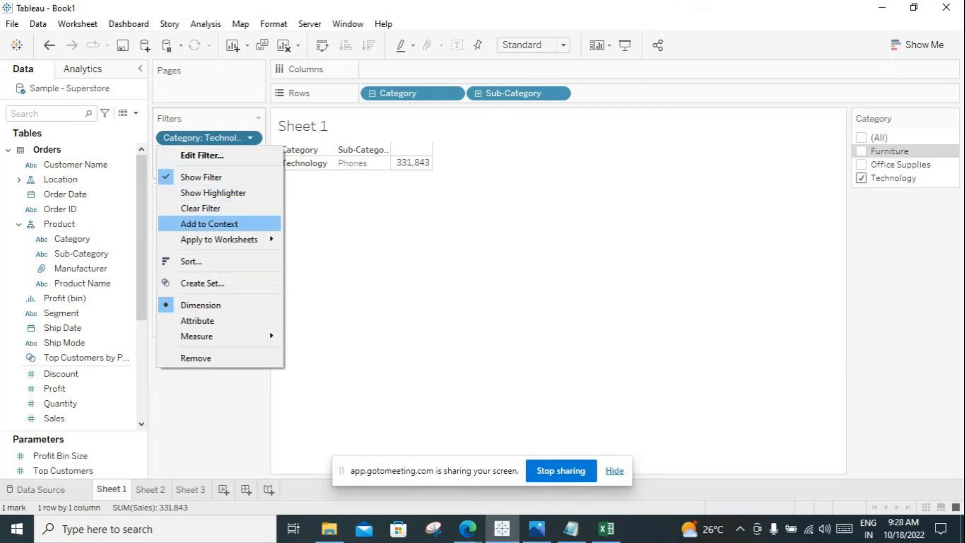
left_click(209, 224)
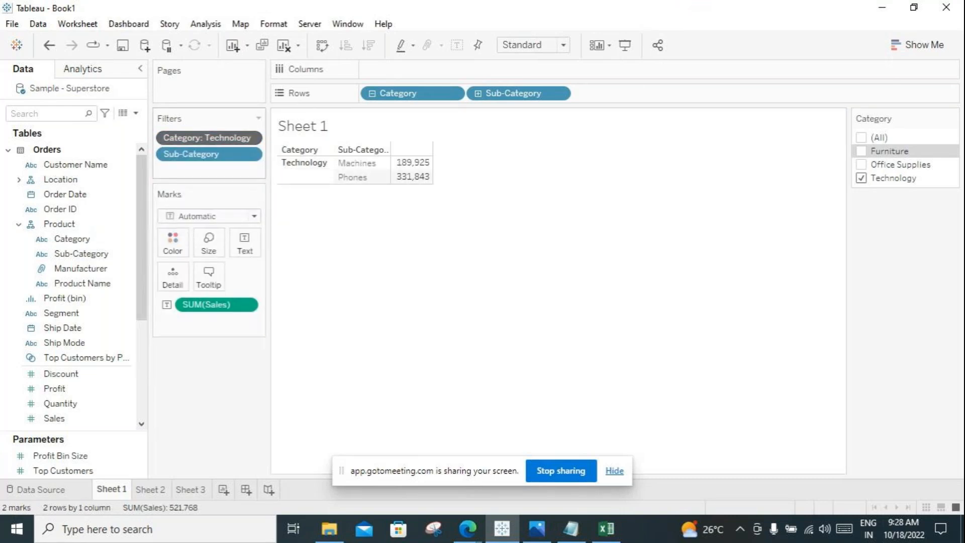
Step: Return to Excel and compare the copied Furniture block H4:J7 with the source Furniture rows and the sub category(top 2) label
key("alt+Tab")
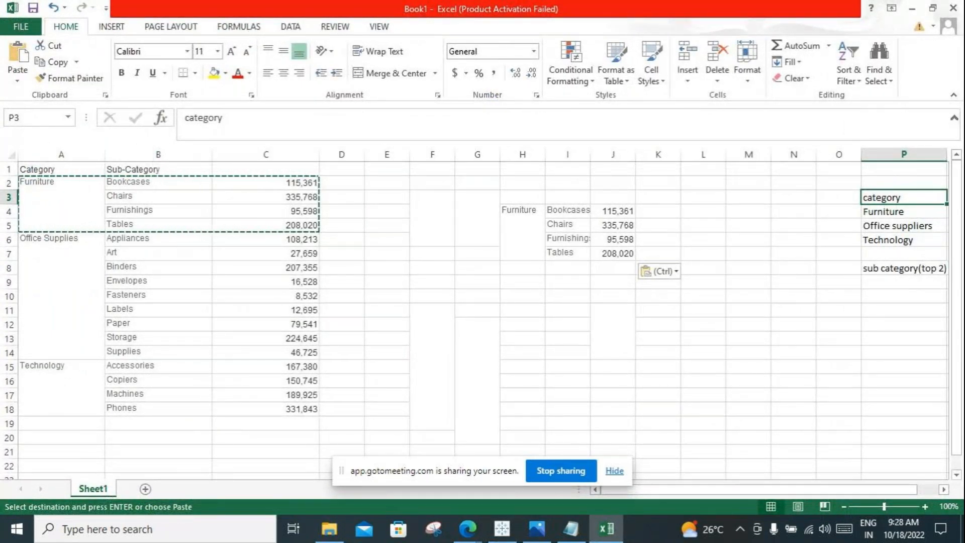
left_click_drag(61, 197, 272, 219)
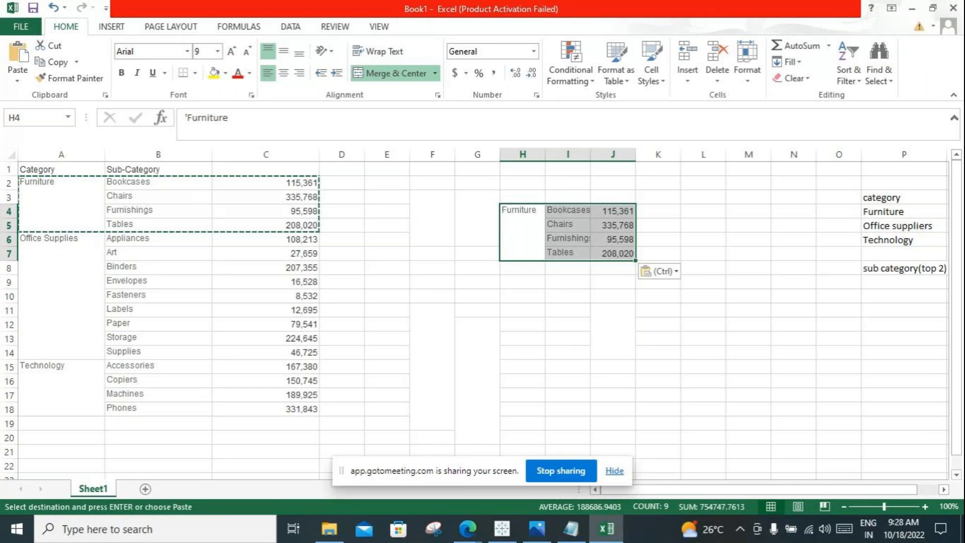
left_click(904, 269)
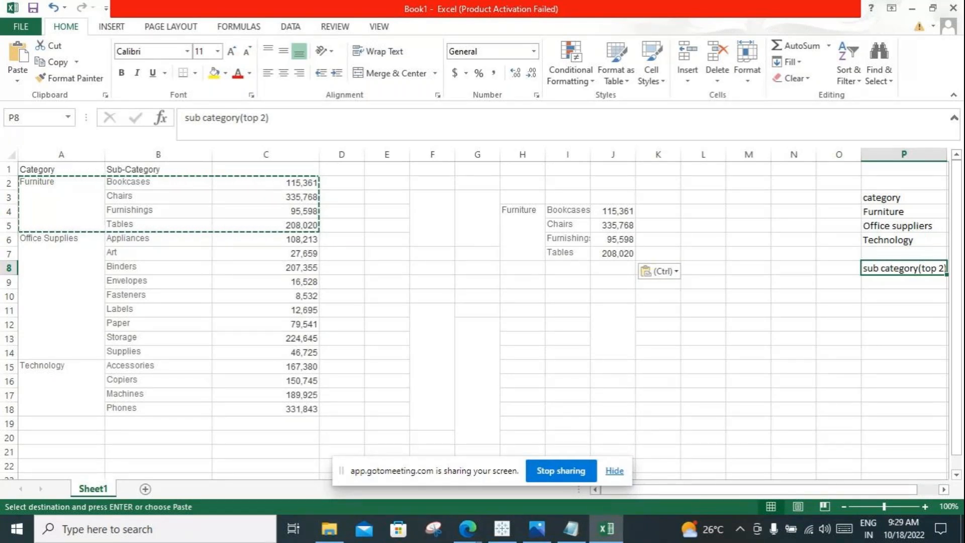
left_click(523, 225)
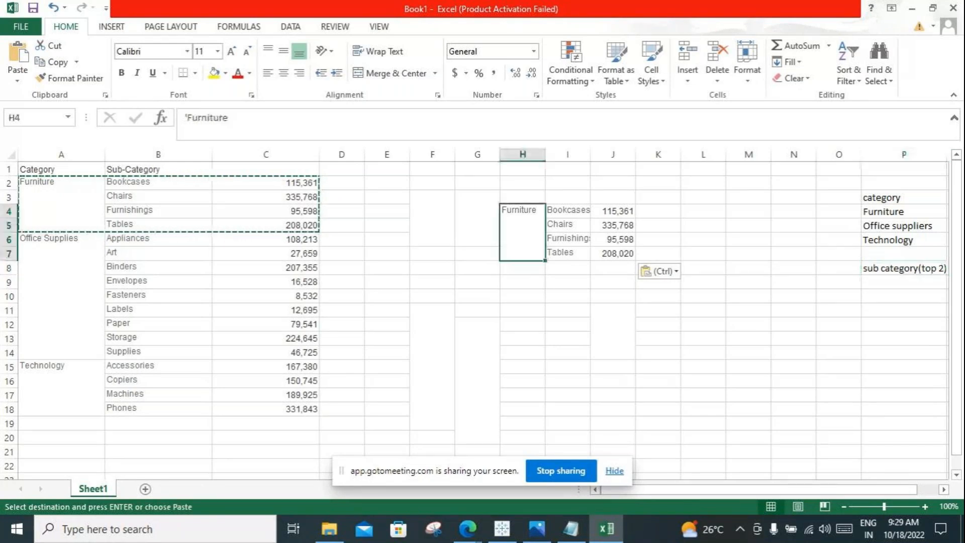
left_click_drag(523, 225, 613, 239)
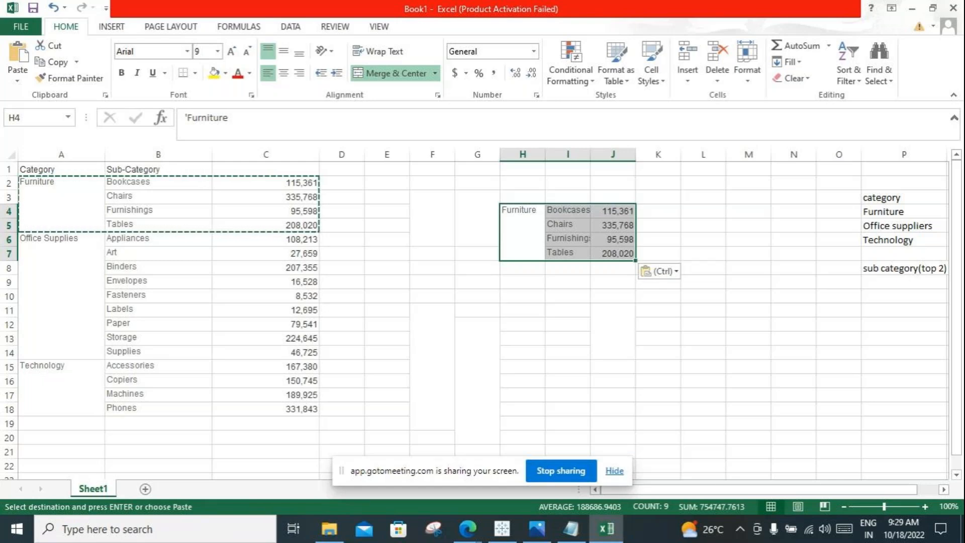
left_click(61, 204)
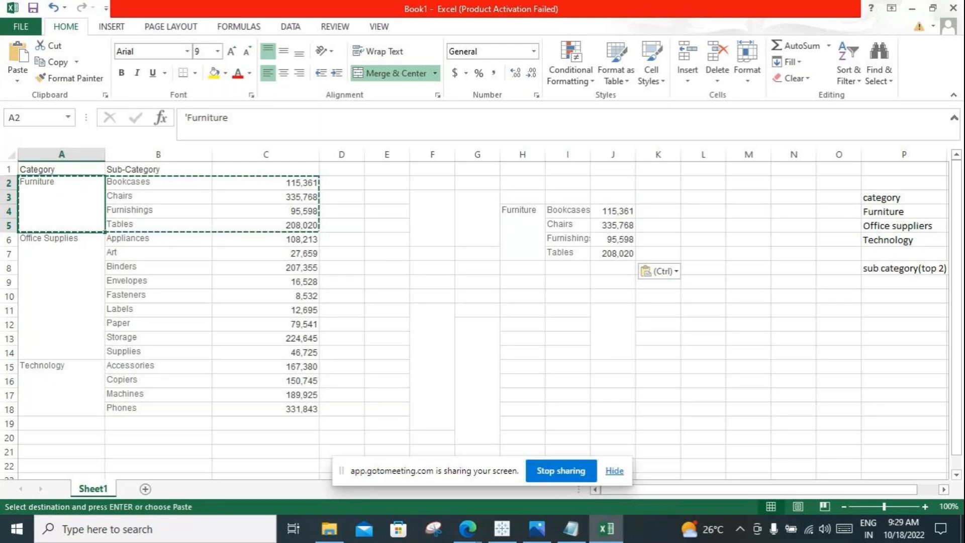
left_click_drag(159, 182, 158, 223)
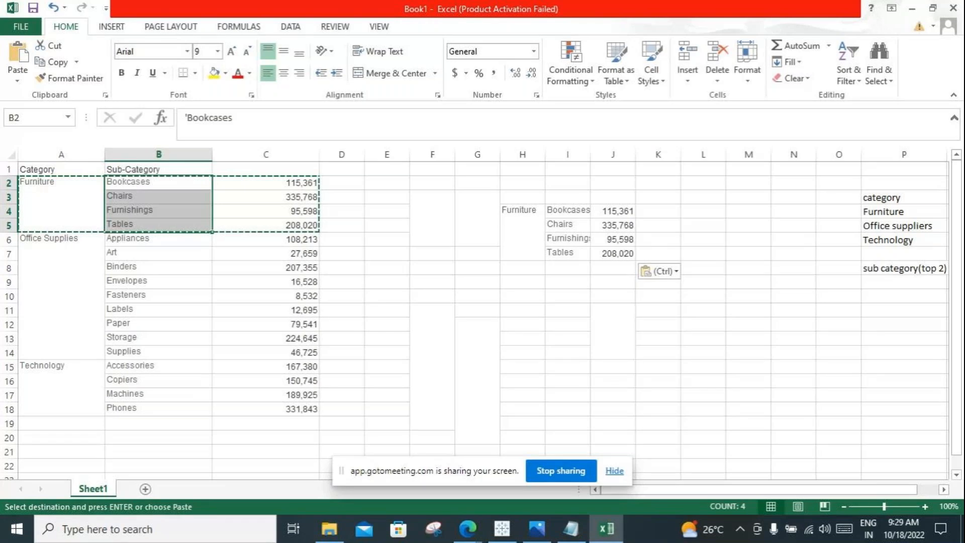
Step: Examine the Chairs and Tables rows of the copied Furniture block against the sub category(top 2) label in P8
left_click(567, 254)
left_click(568, 225)
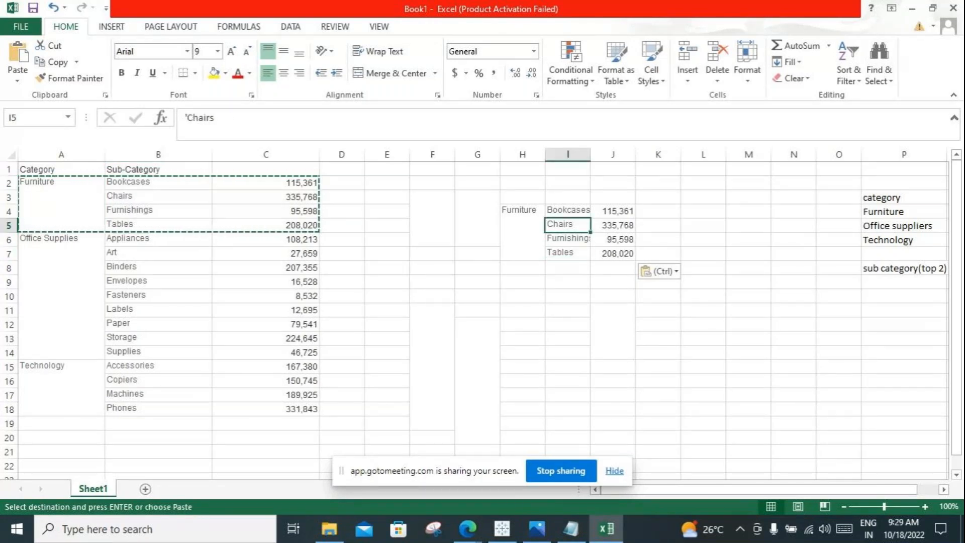
left_click(567, 253, "ctrl")
left_click(567, 225)
left_click(567, 253)
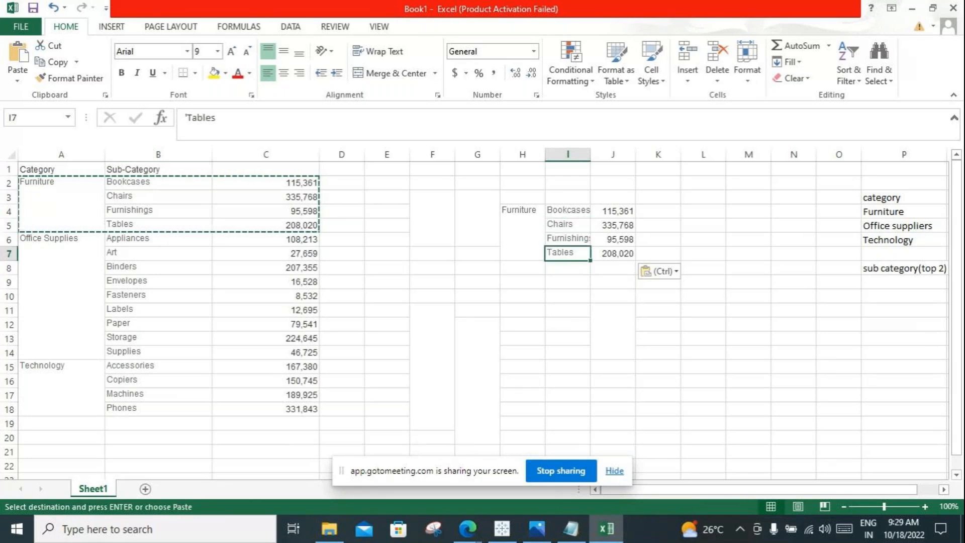
left_click(904, 268)
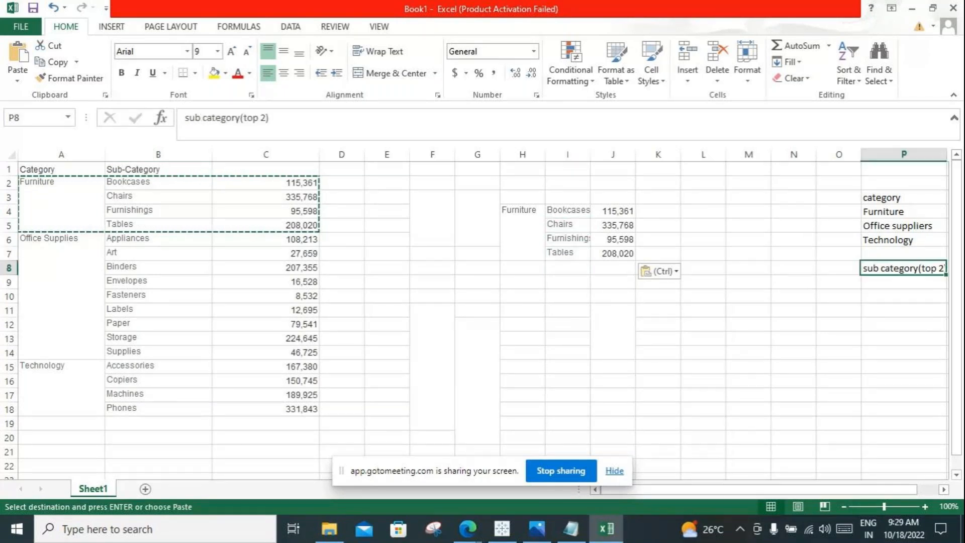
Step: Highlight the copied Furniture block around H4:J7 as the context data and relate it to the sub category(top 2) label
left_click_drag(522, 216, 613, 253)
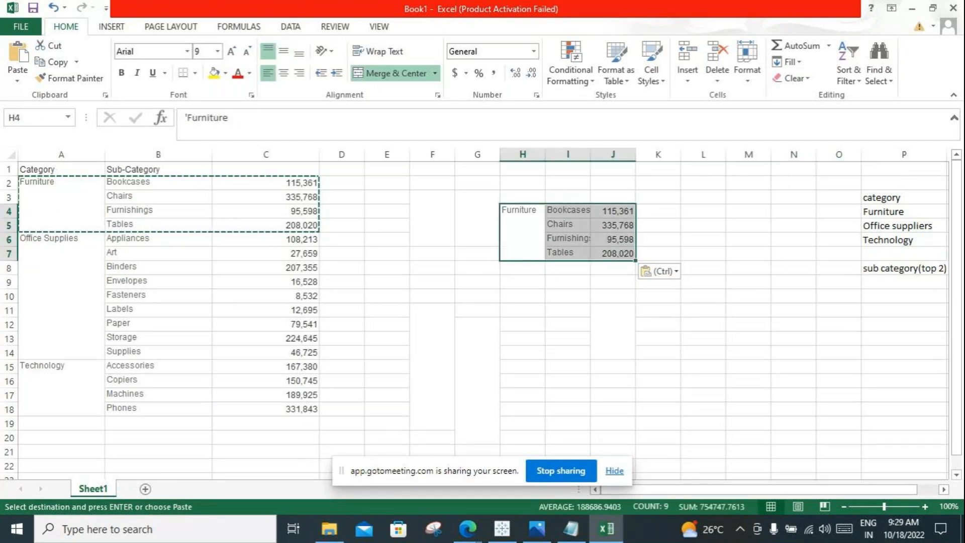
left_click(477, 296)
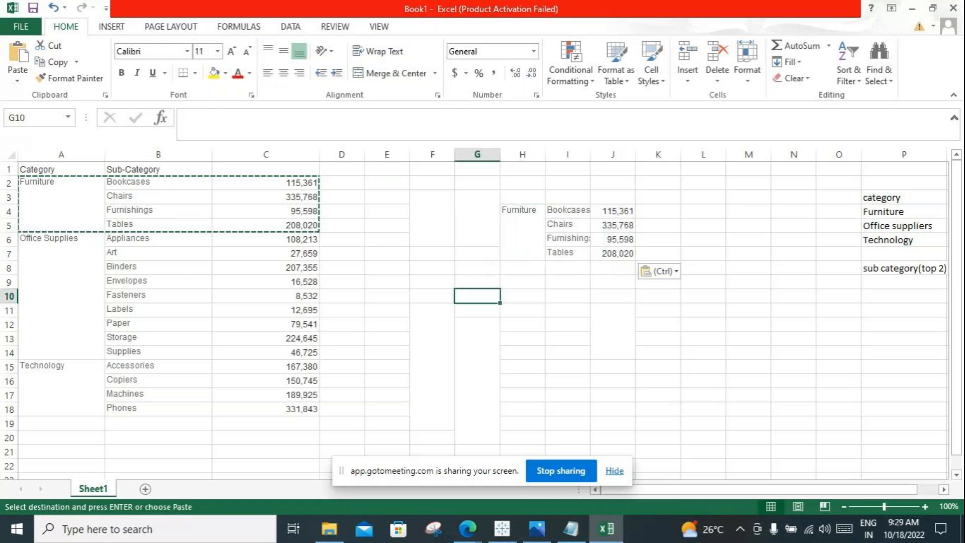
left_click_drag(523, 216, 658, 253)
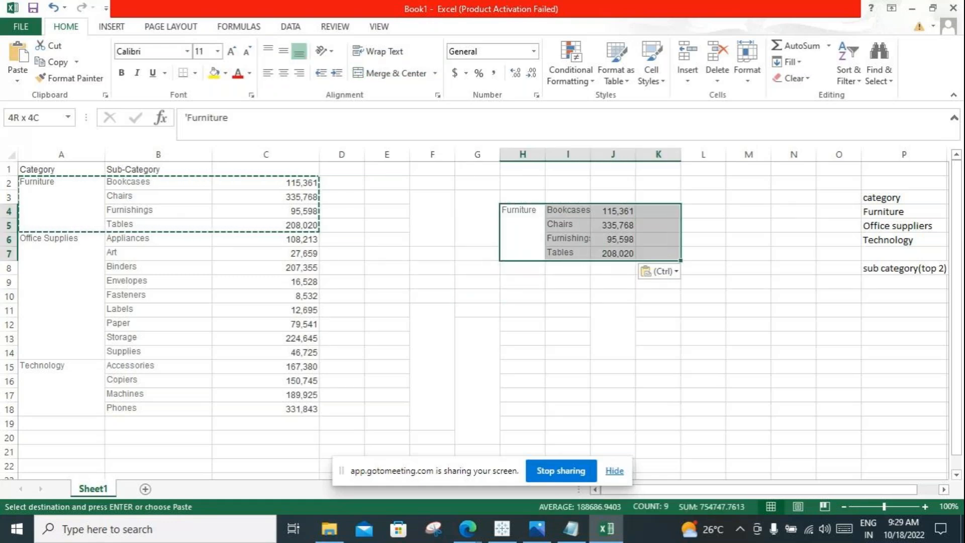
left_click_drag(477, 217, 659, 252)
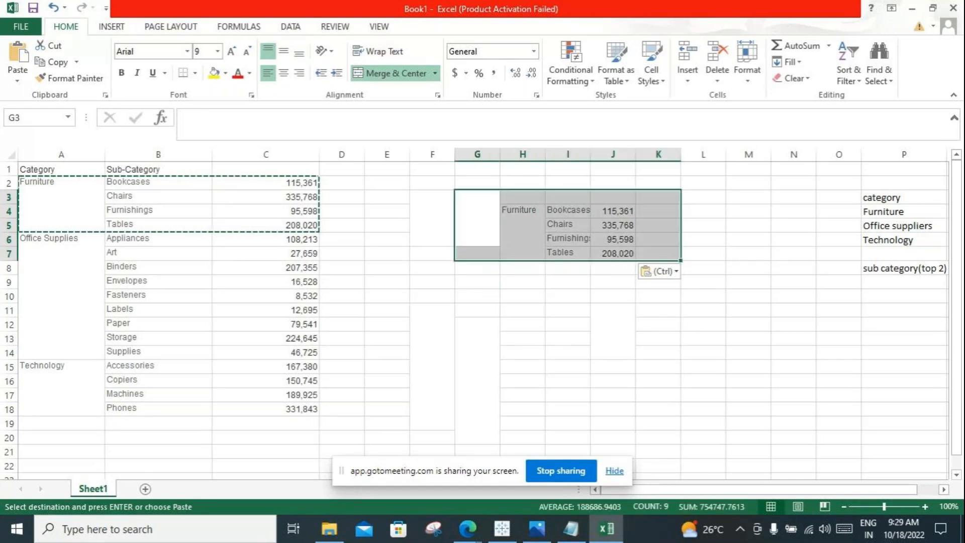
left_click_drag(477, 218, 659, 253)
left_click_drag(477, 218, 658, 253)
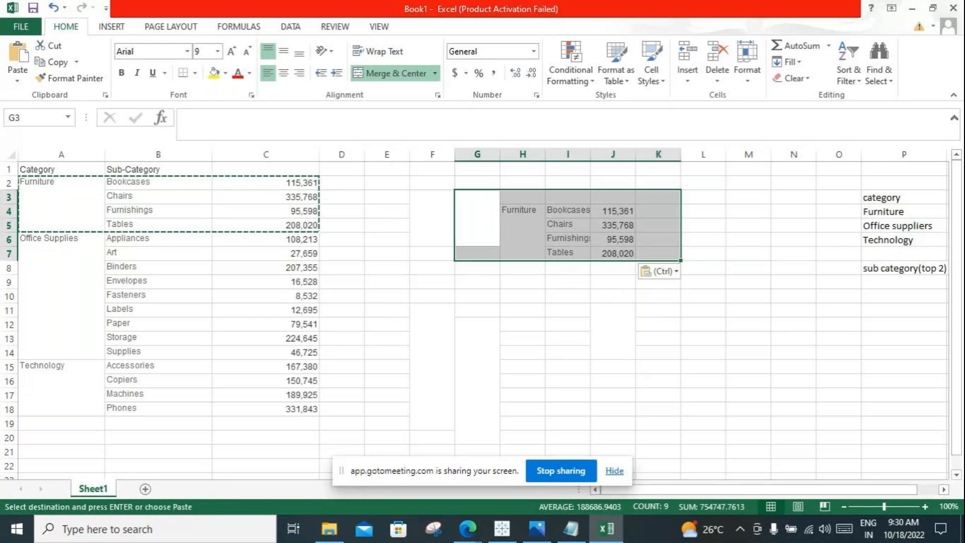
key("shift+Down")
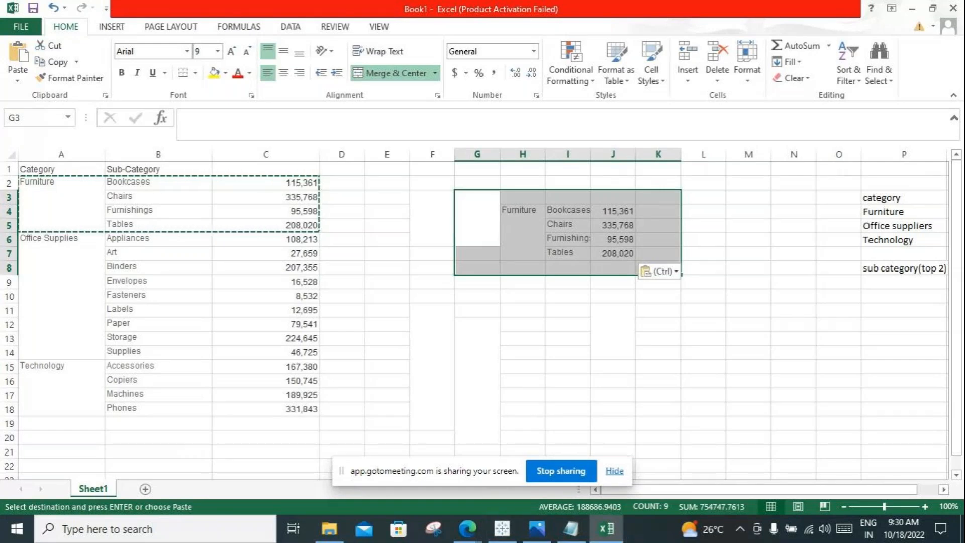
left_click(477, 218)
left_click_drag(477, 218, 703, 252)
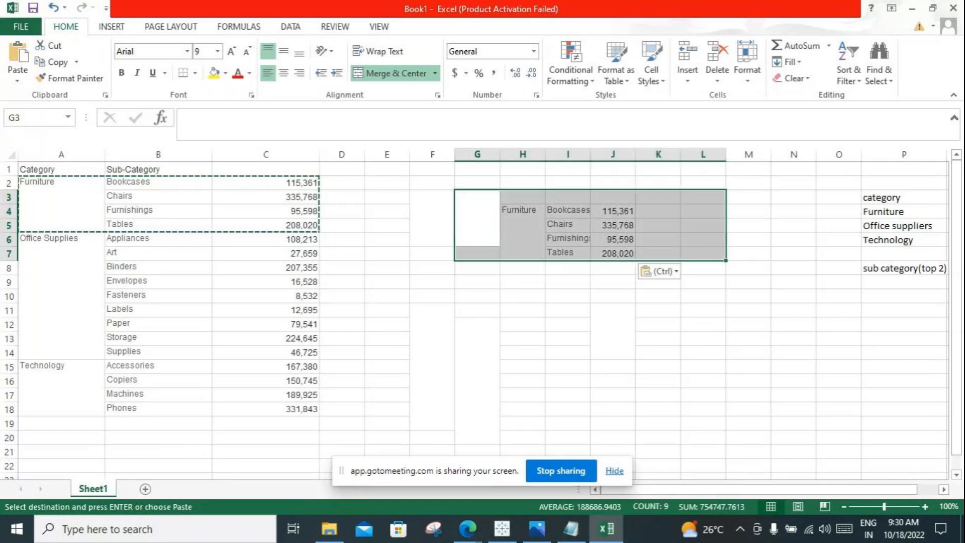
left_click_drag(477, 218, 614, 253)
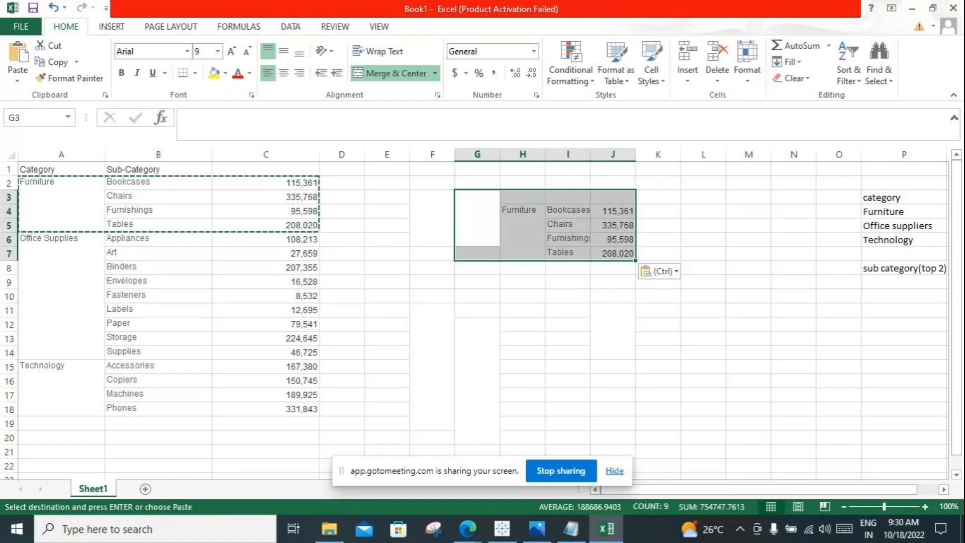
left_click(903, 268)
left_click_drag(477, 218, 614, 254)
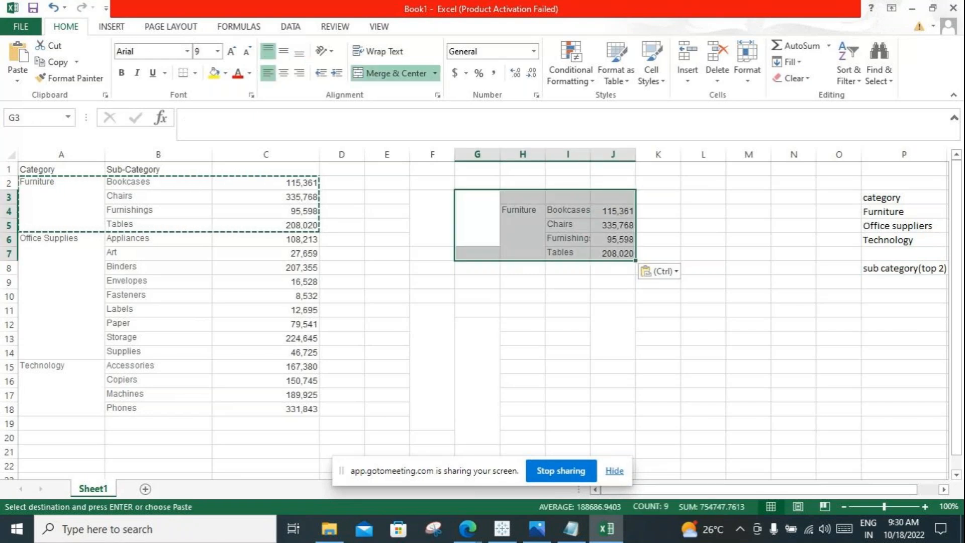
left_click(477, 218)
left_click_drag(477, 218, 613, 268)
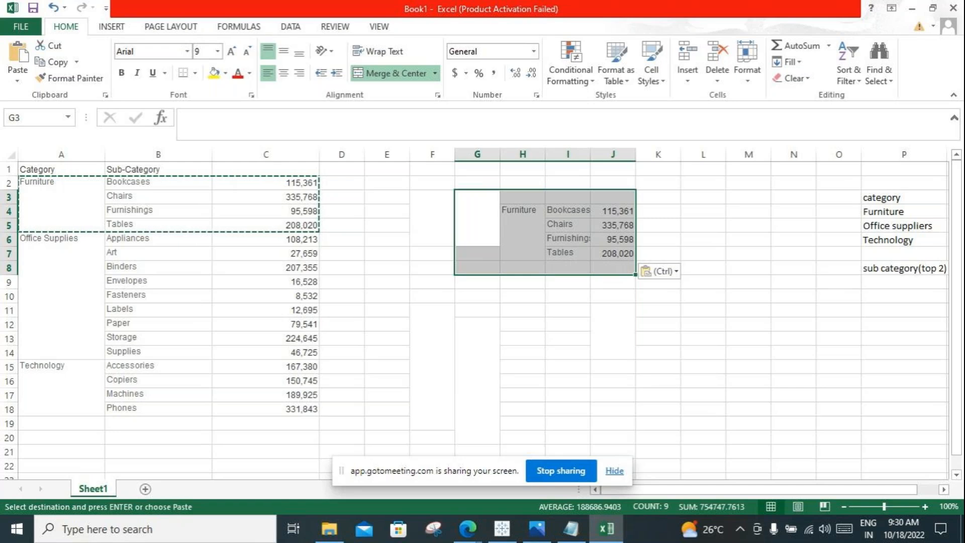
left_click_drag(523, 197, 613, 254)
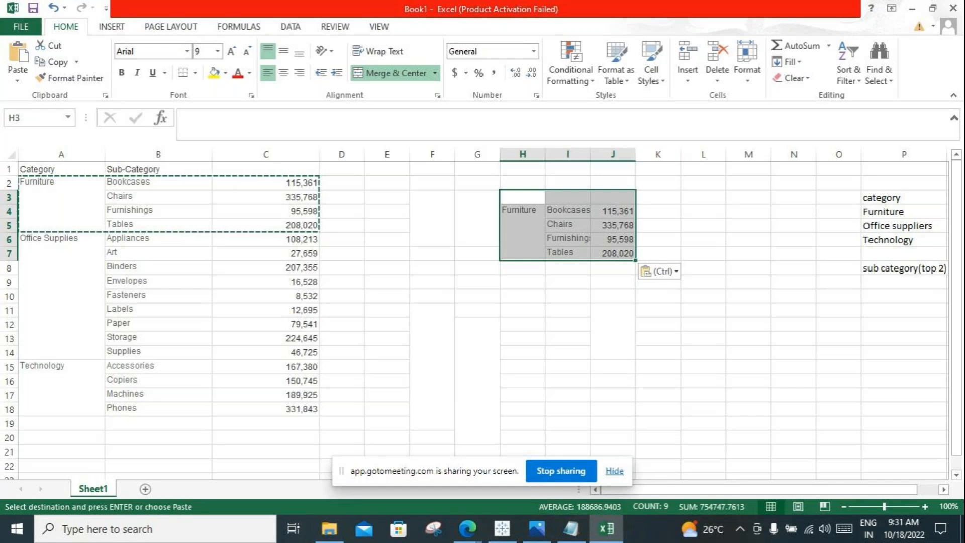
Step: Widen column I to fit the sub-category names and slightly narrow column H
left_click_drag(636, 154, 608, 155)
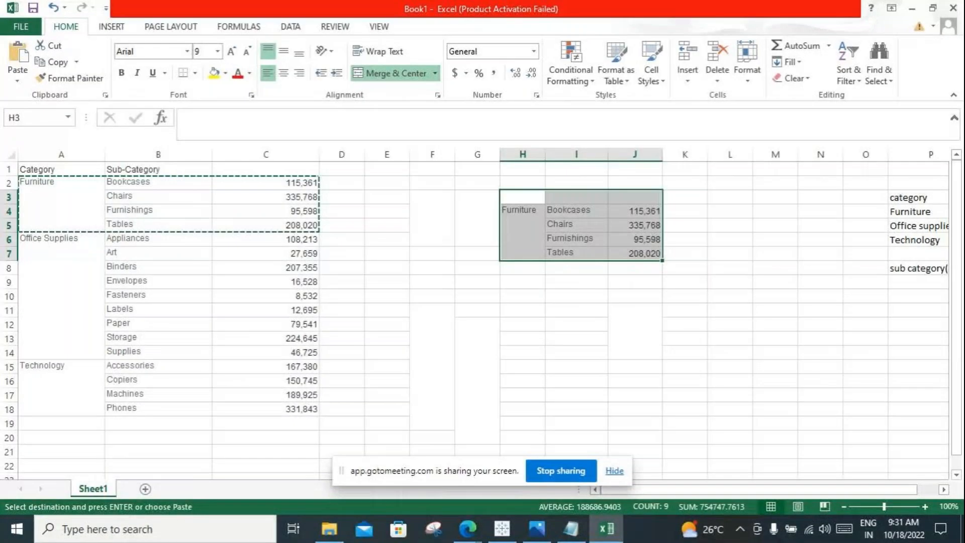
left_click(522, 296)
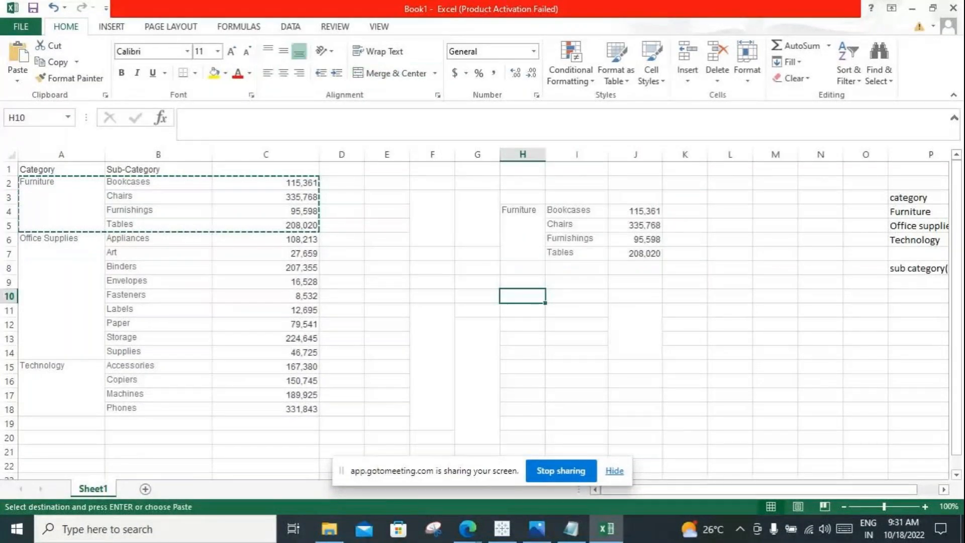
left_click_drag(546, 155, 540, 155)
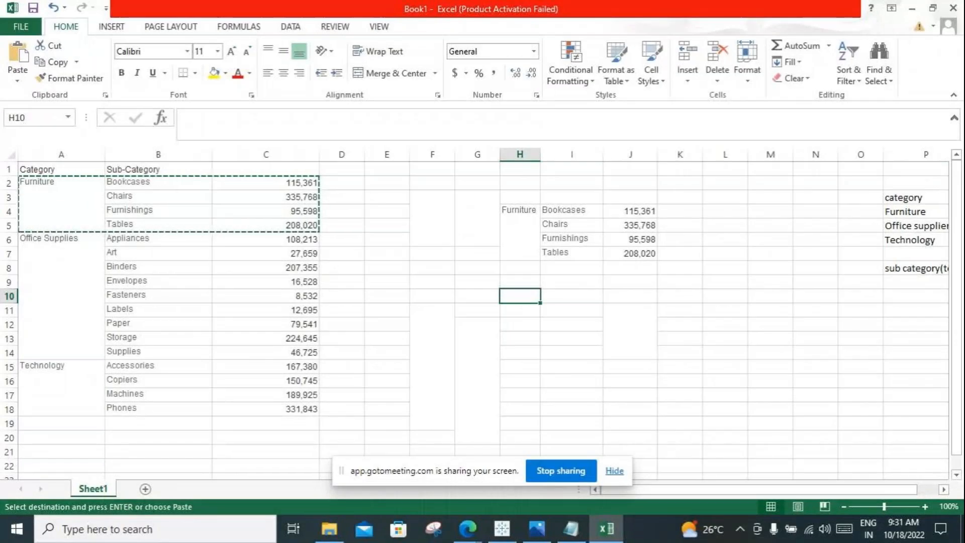
Step: Compare the category list P3:P6 and the sub category(top 2) label in P8 with the copied Furniture block in H3:J7
left_click(432, 218)
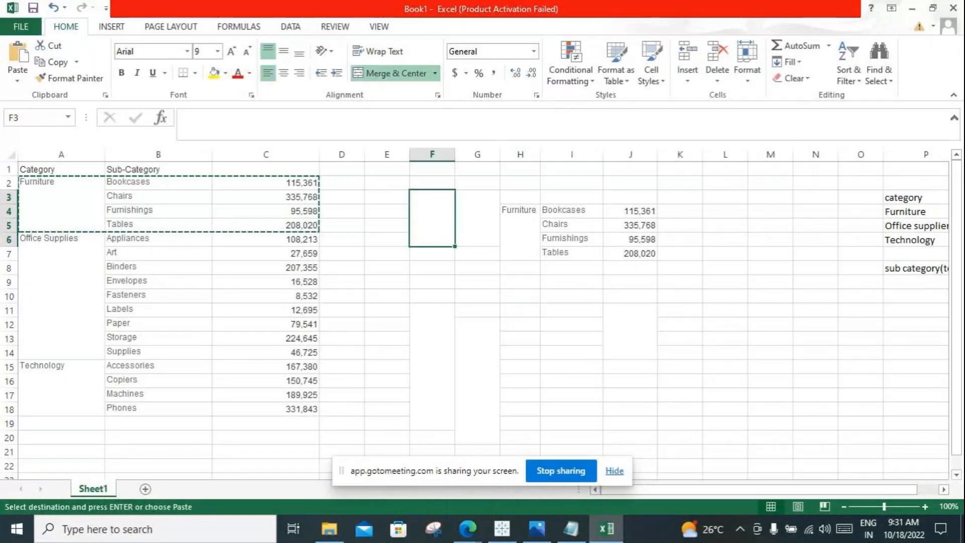
left_click(915, 197)
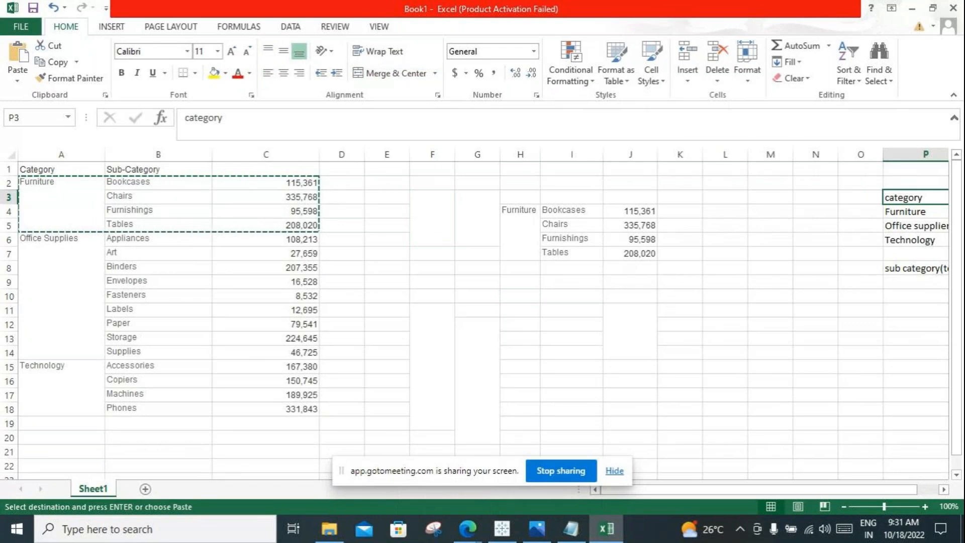
left_click(915, 268)
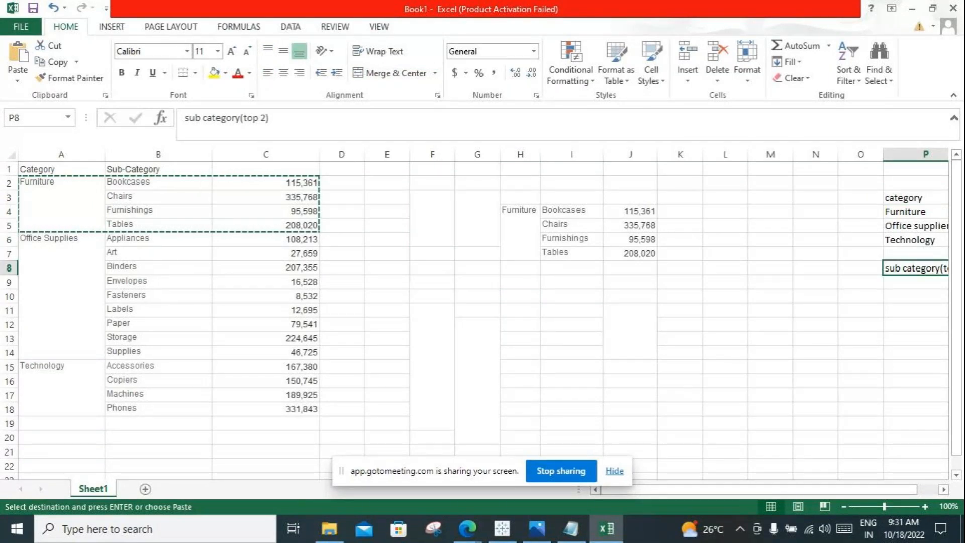
left_click_drag(915, 197, 915, 239)
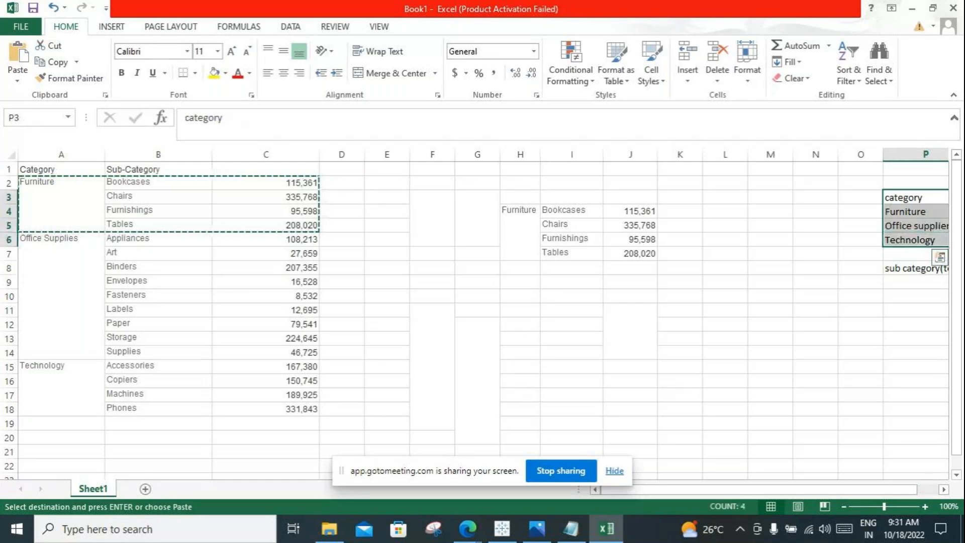
left_click(916, 268)
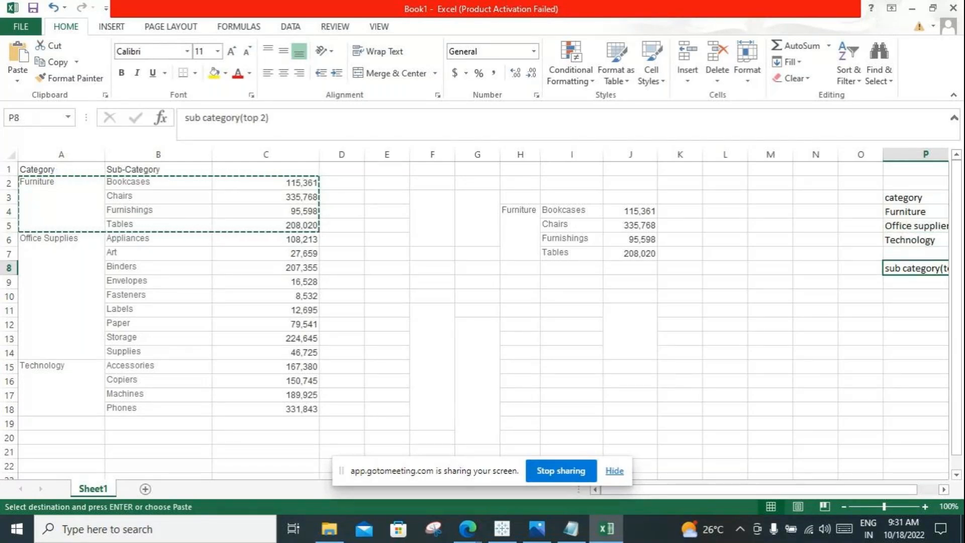
left_click(915, 211)
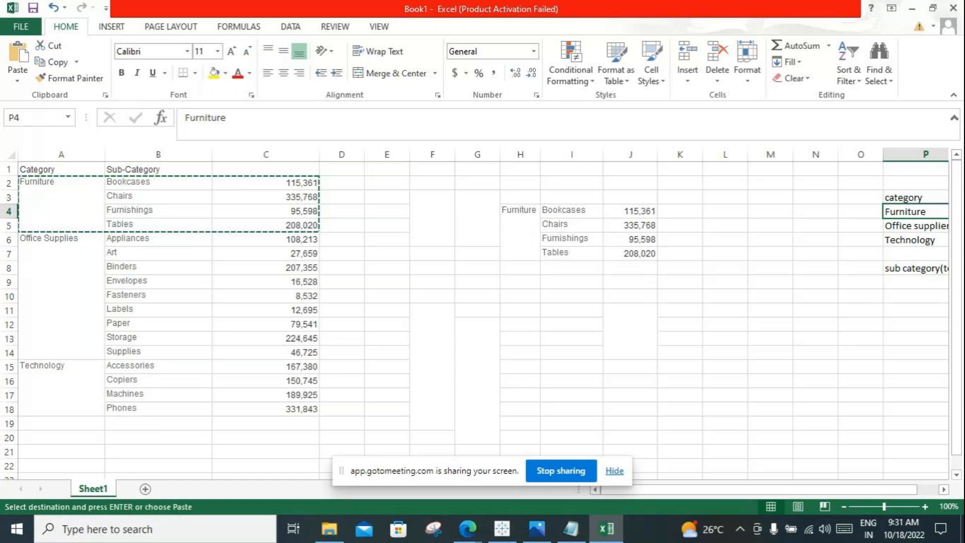
left_click_drag(521, 197, 630, 253)
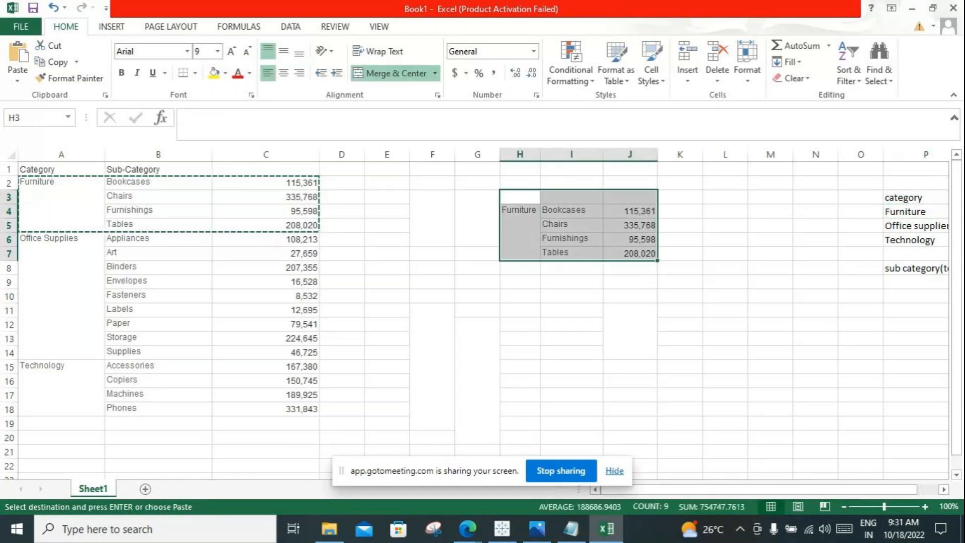
Step: Compare the Furniture entry in P4 and the sub category(top 2) label in P8 with the copied Furniture block in H4:J7
left_click(916, 211)
left_click(520, 225)
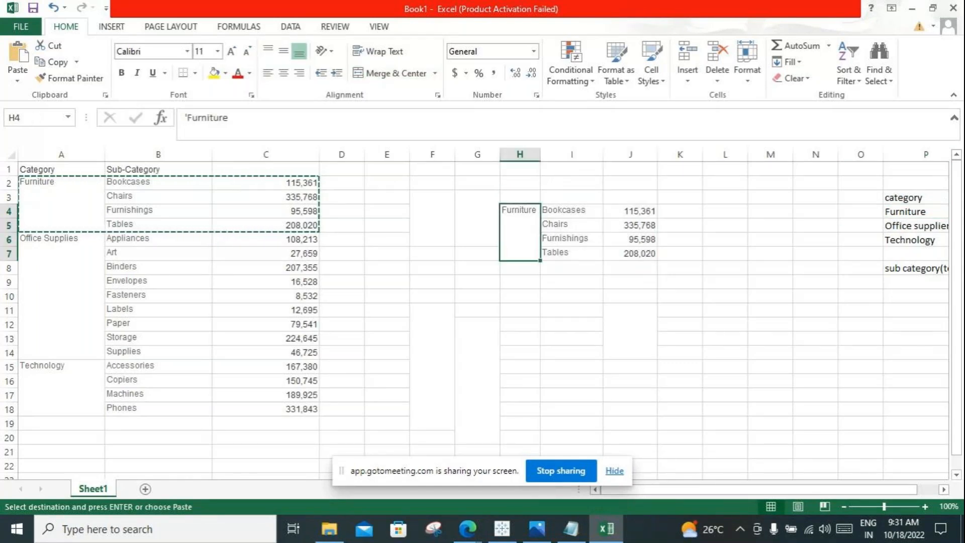
left_click_drag(520, 225, 630, 241)
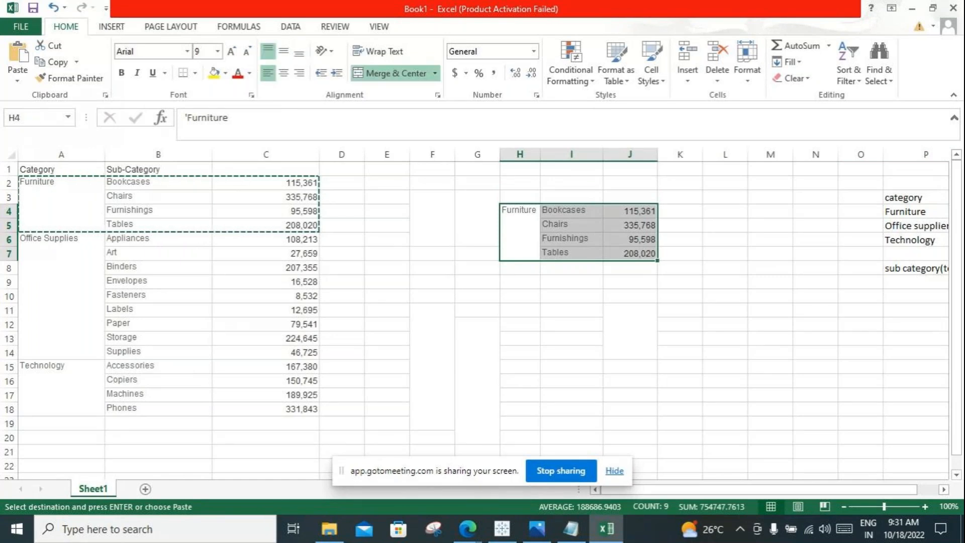
left_click(915, 268)
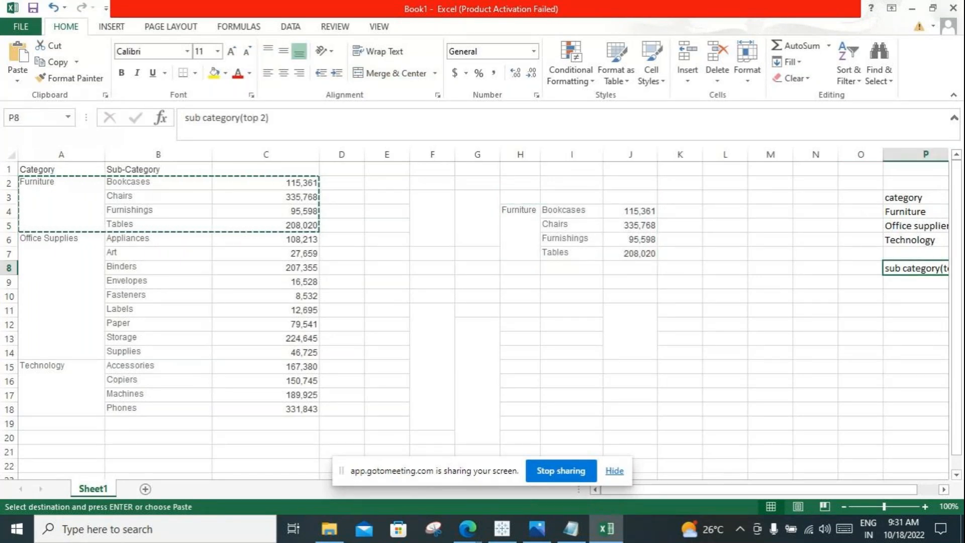
left_click(477, 381)
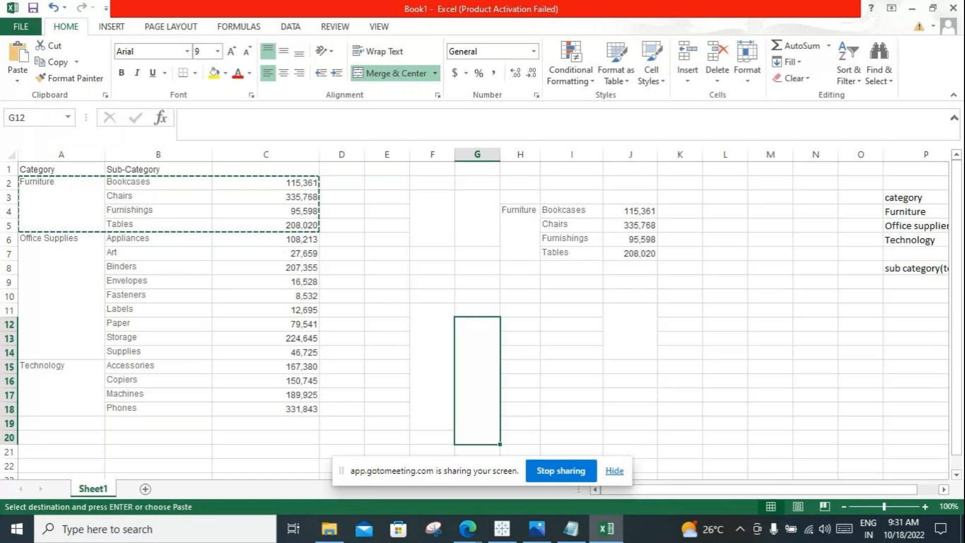
Step: Try to copy the Chairs row with its sales value from B3:C3 to I11
left_click(158, 225)
left_click_drag(158, 197, 272, 197)
key("ctrl+c")
left_click(572, 310)
key("ctrl+v")
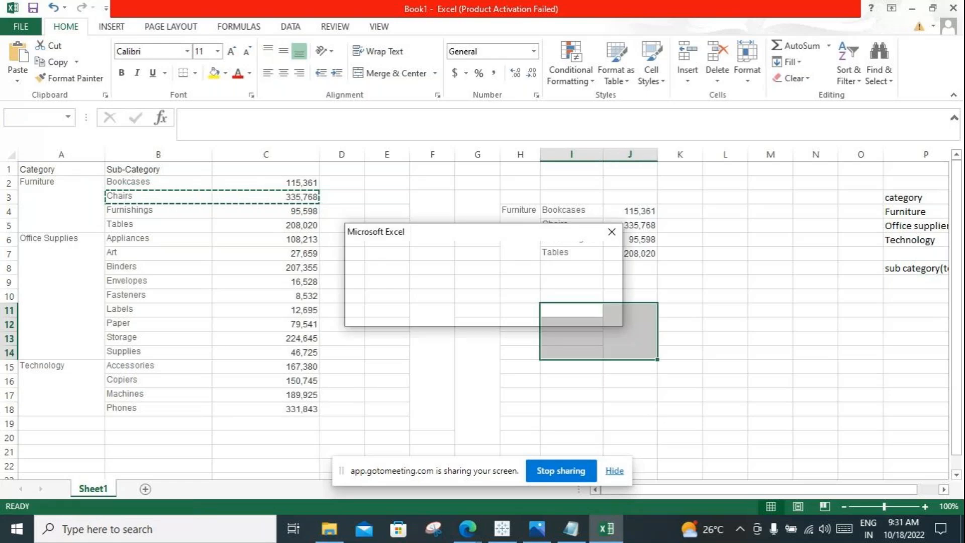
left_click(484, 314)
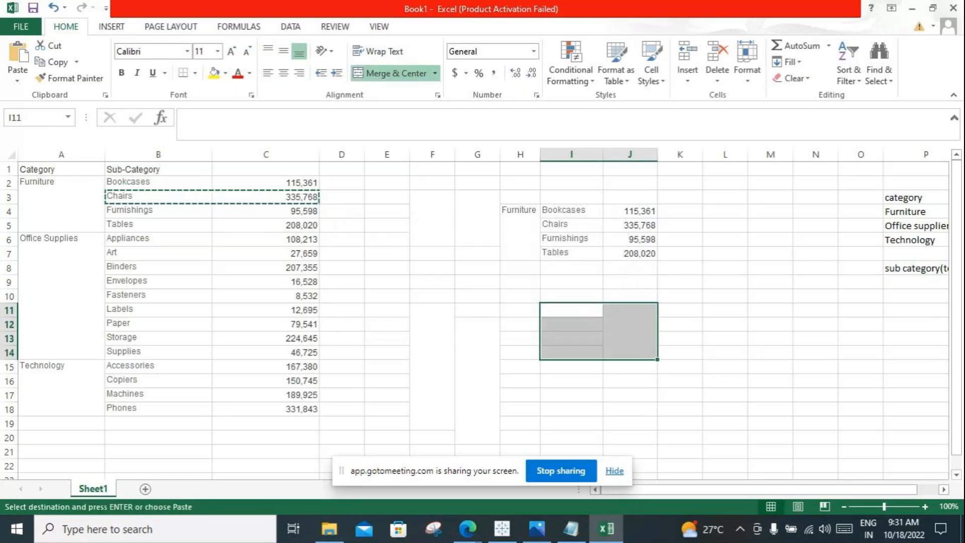
Step: Copy the Chairs row with its sales value from B3:C3 to H11:I11
left_click(572, 310)
key("ctrl+c")
left_click_drag(158, 196, 296, 197)
key("ctrl+c")
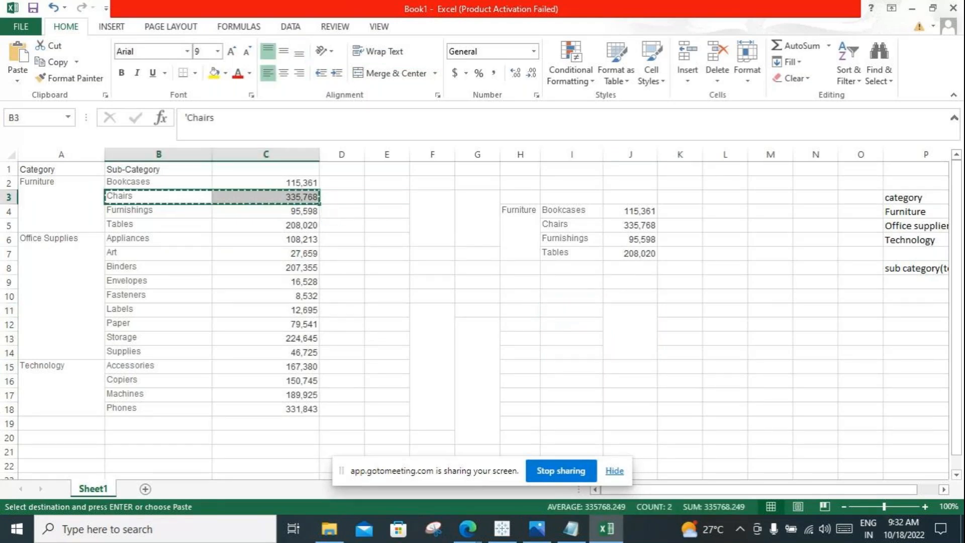
left_click(520, 310)
key("ctrl+v")
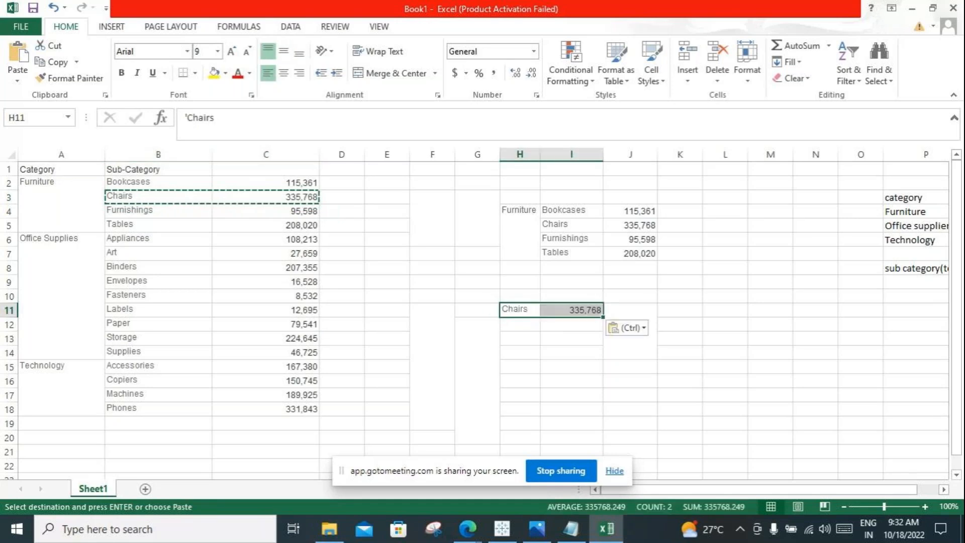
Step: Copy the Phones row with its sales value from B18:C18 to H12:I12, directly below the Chairs row
left_click_drag(159, 409, 296, 409)
key("ctrl+c")
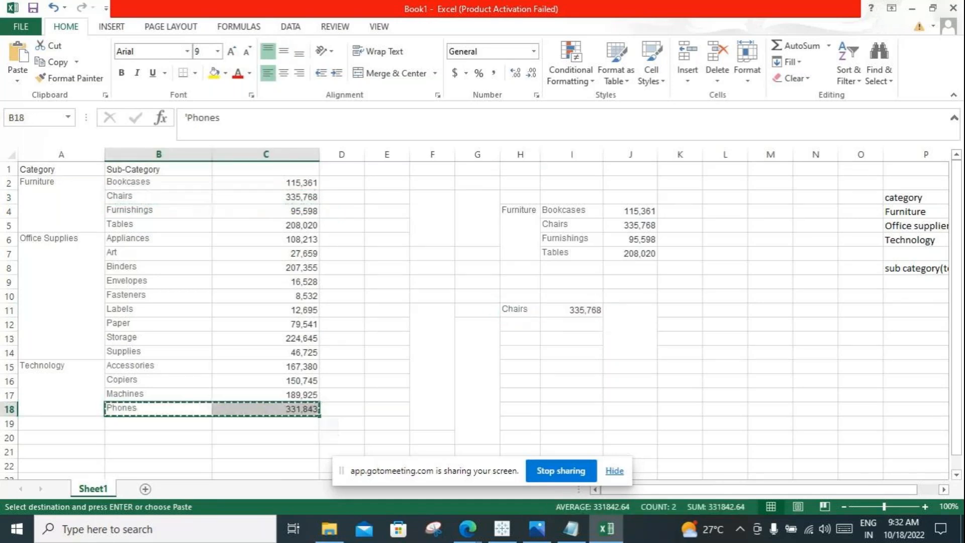
left_click(520, 324)
key("ctrl+v")
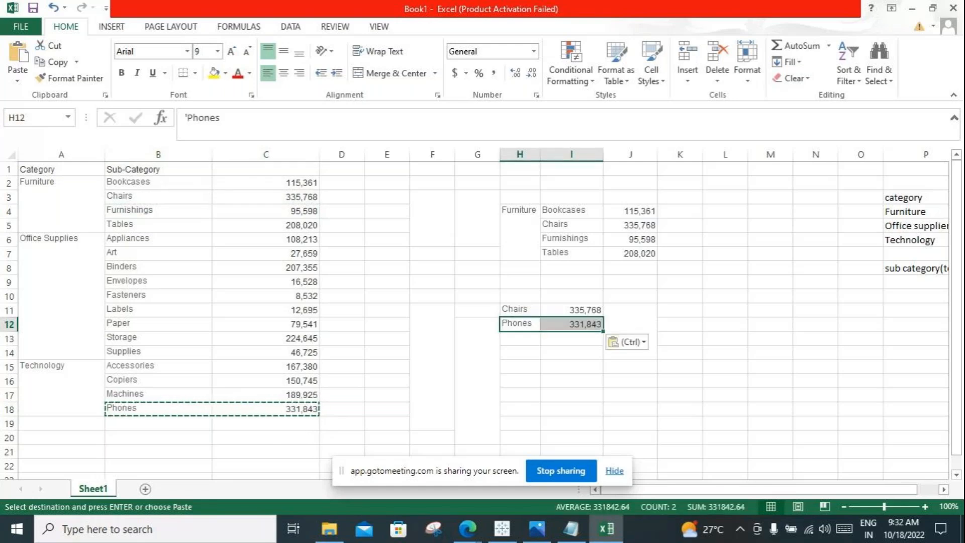
Step: Highlight the Chairs and Phones rows in H11:I12 as the overall top 2 sub-categories
left_click(521, 353)
left_click(520, 324)
left_click_drag(520, 324, 573, 324)
left_click(477, 381)
left_click_drag(521, 310, 571, 324)
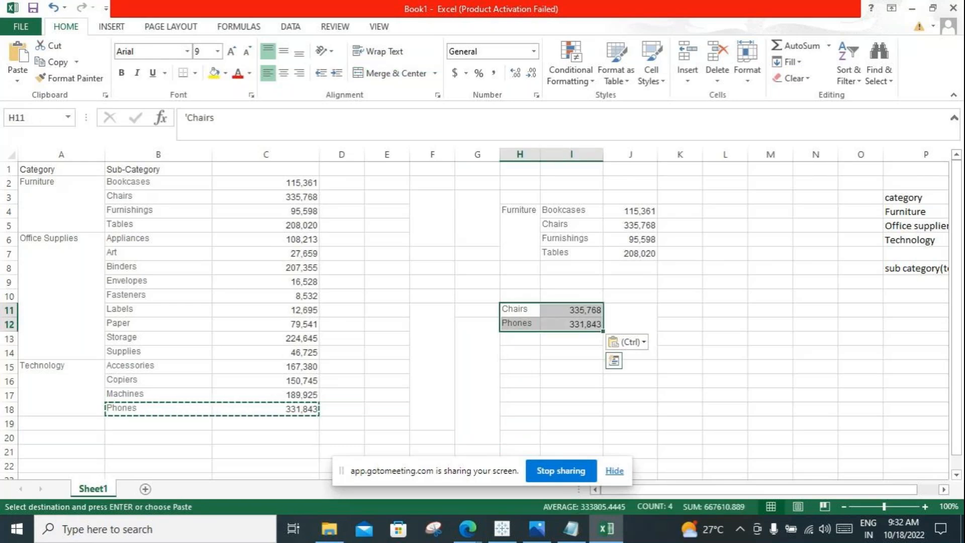
key("Up")
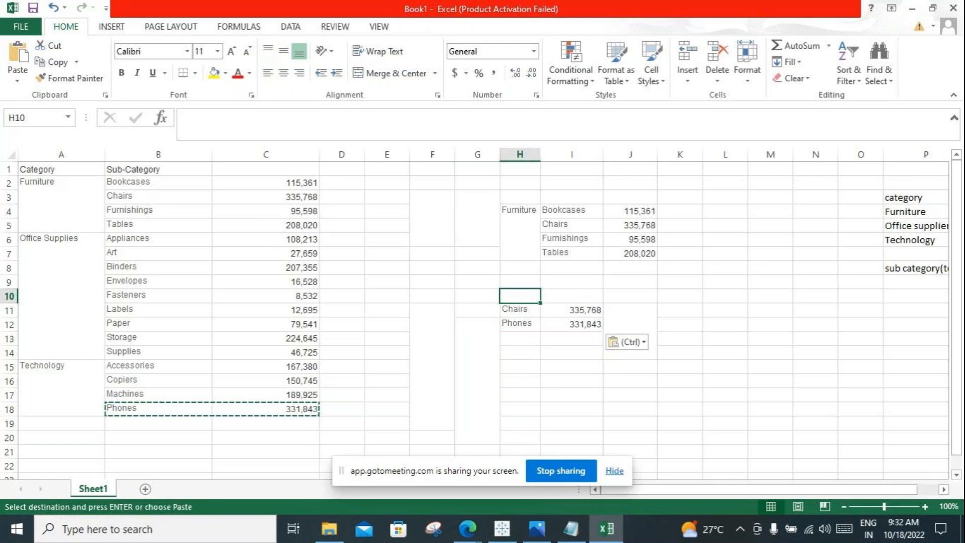
left_click(630, 282)
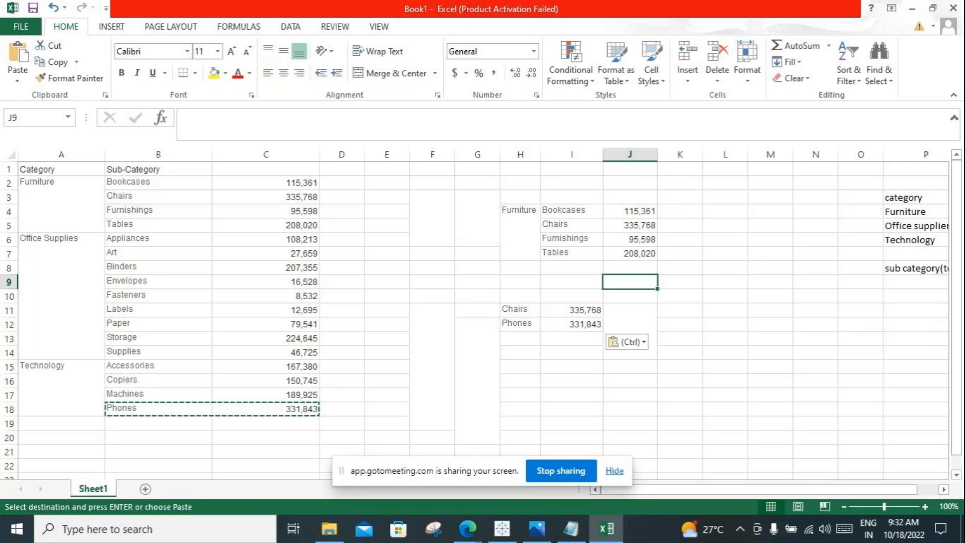
Step: Switch to Tableau, remove the Category: Technology filter from context on Sheet 1, and return to Excel
left_click(501, 528)
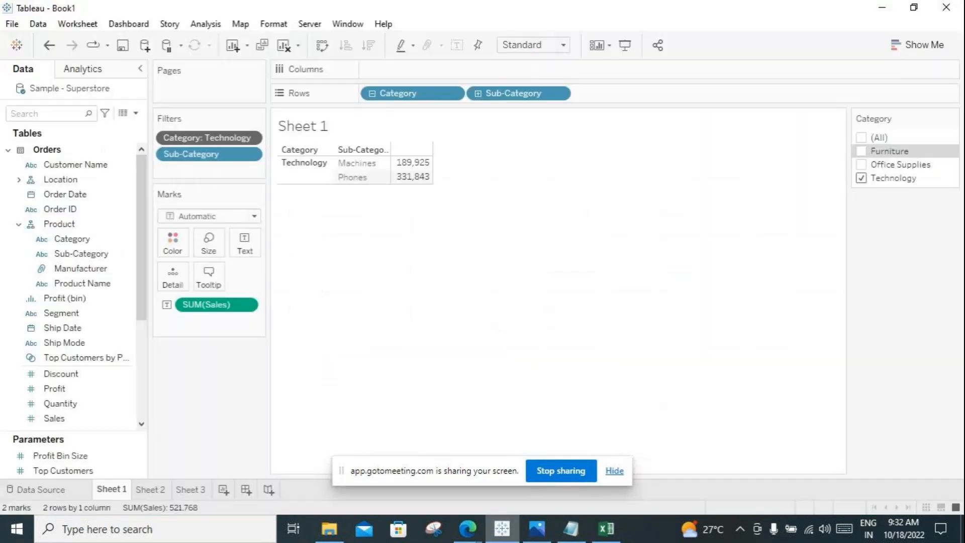
left_click(250, 137)
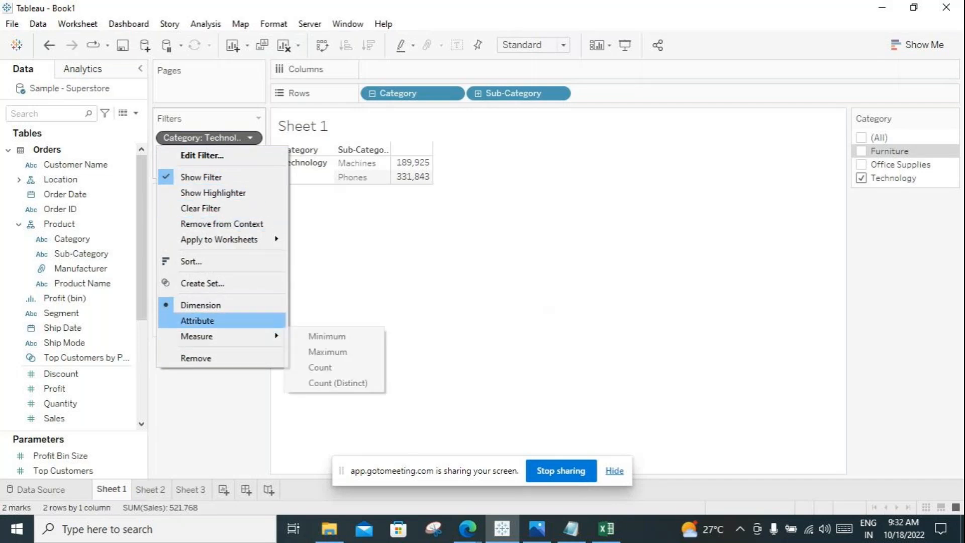
left_click(222, 224)
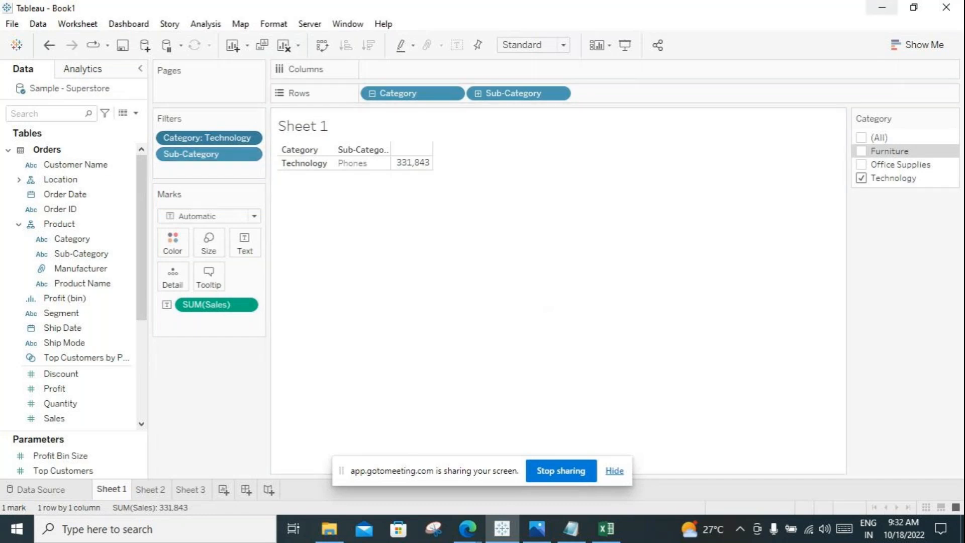
left_click(881, 7)
Step: Relate the category list P3:P6 and the sub category(top 2) label in P8 to the Furniture rows in A2:C5 and H4:J7
left_click(571, 352)
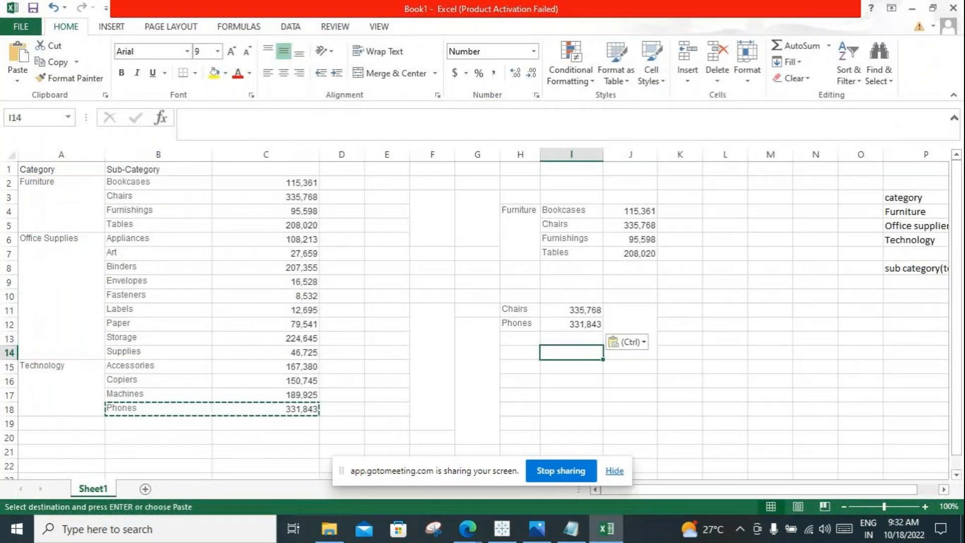
left_click_drag(916, 197, 915, 240)
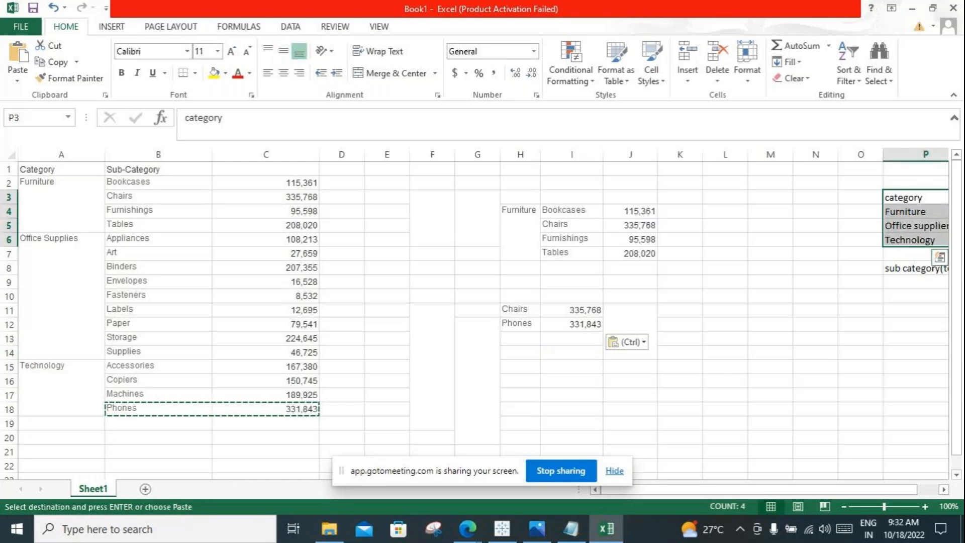
left_click_drag(518, 211, 631, 253)
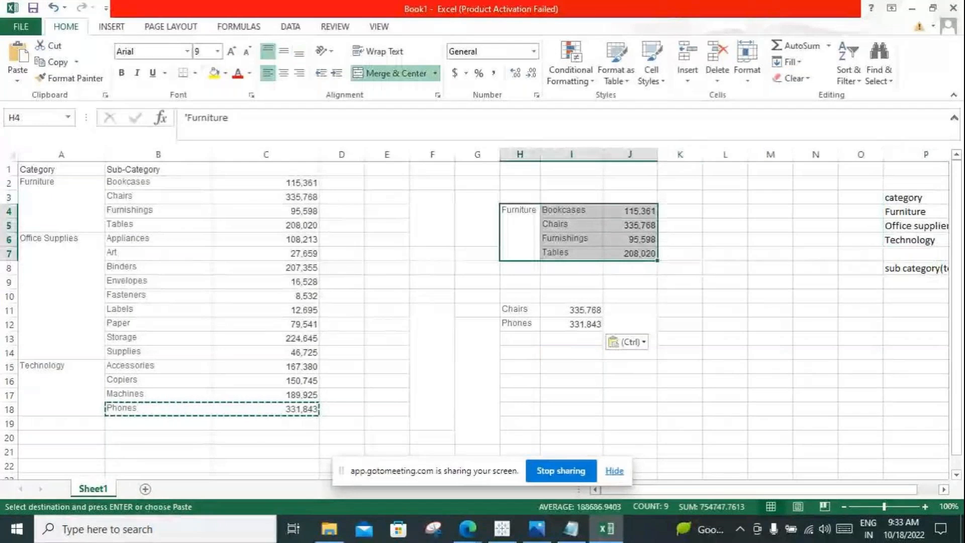
left_click(915, 211)
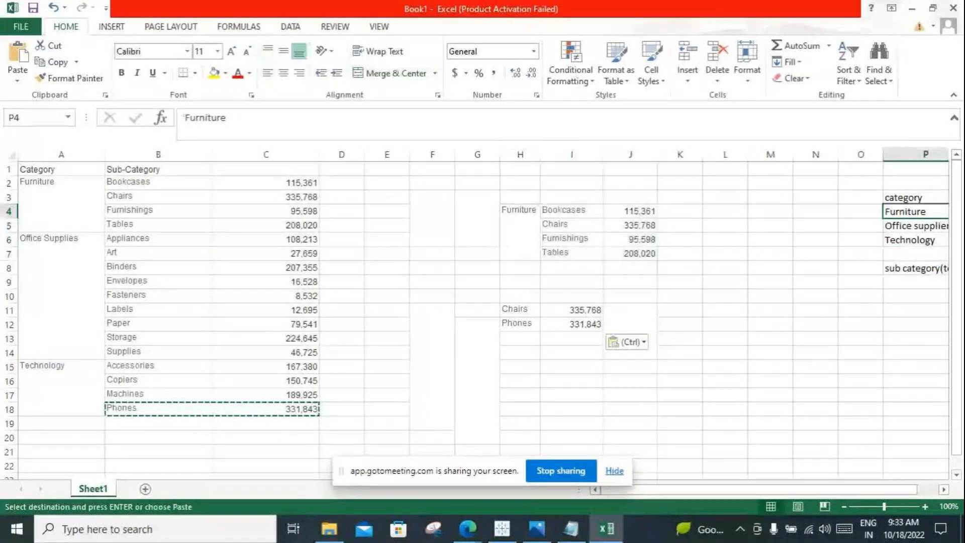
left_click(61, 201)
left_click_drag(61, 201, 282, 221)
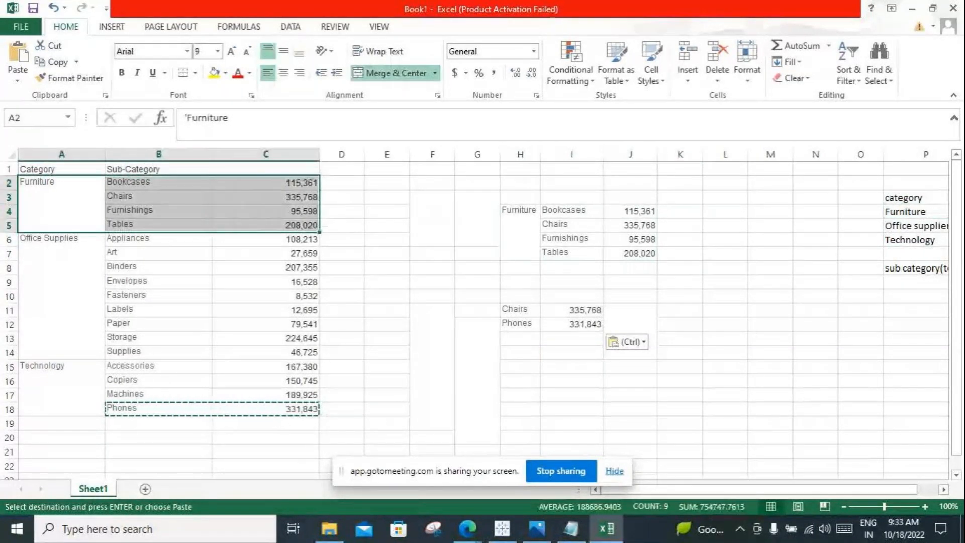
key("ctrl+c")
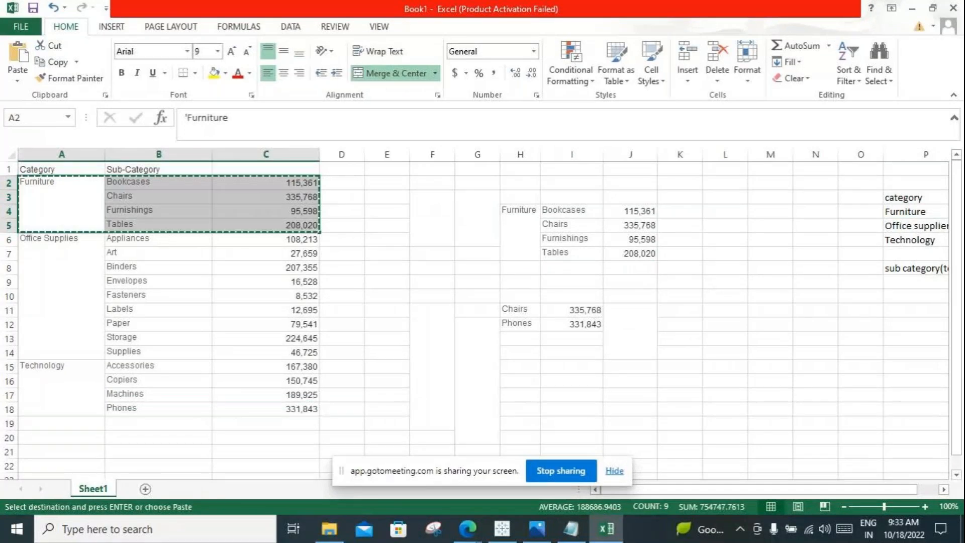
left_click_drag(521, 231, 630, 239)
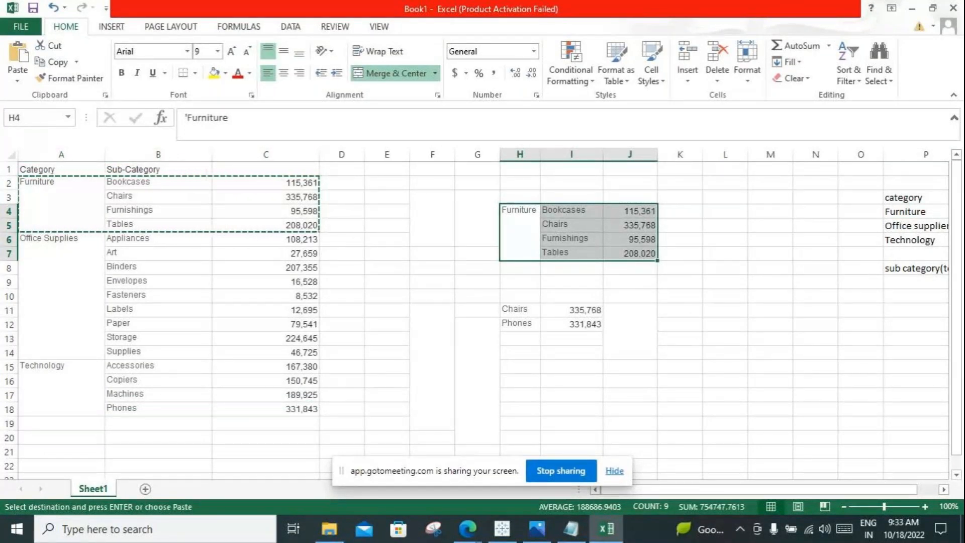
left_click(916, 267)
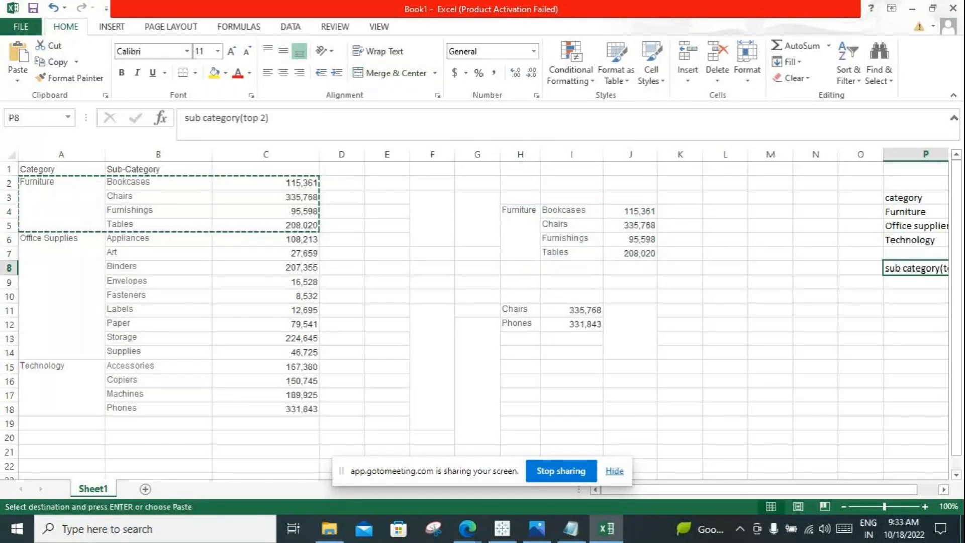
Step: Clear the Chairs and Phones rows from the range H11:J14
left_click_drag(520, 310, 629, 352)
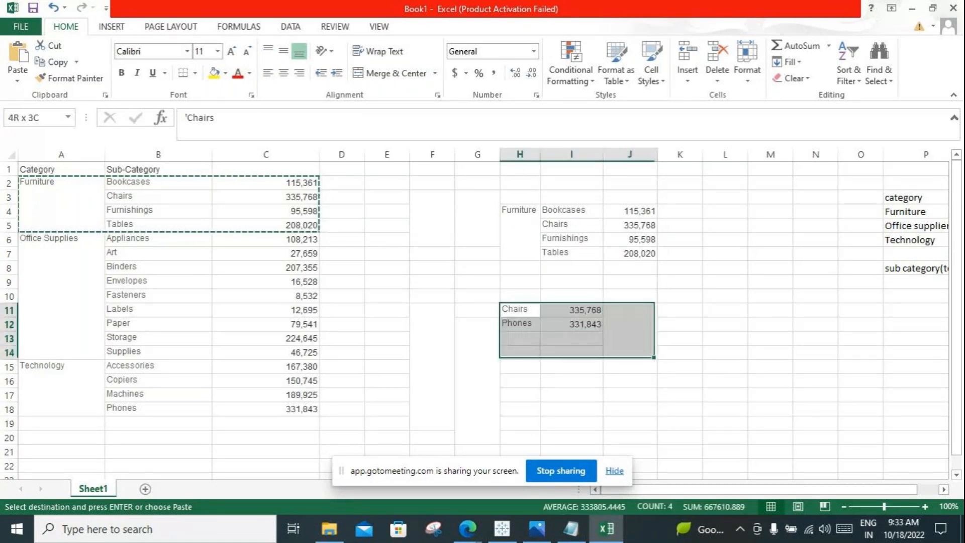
key("Delete")
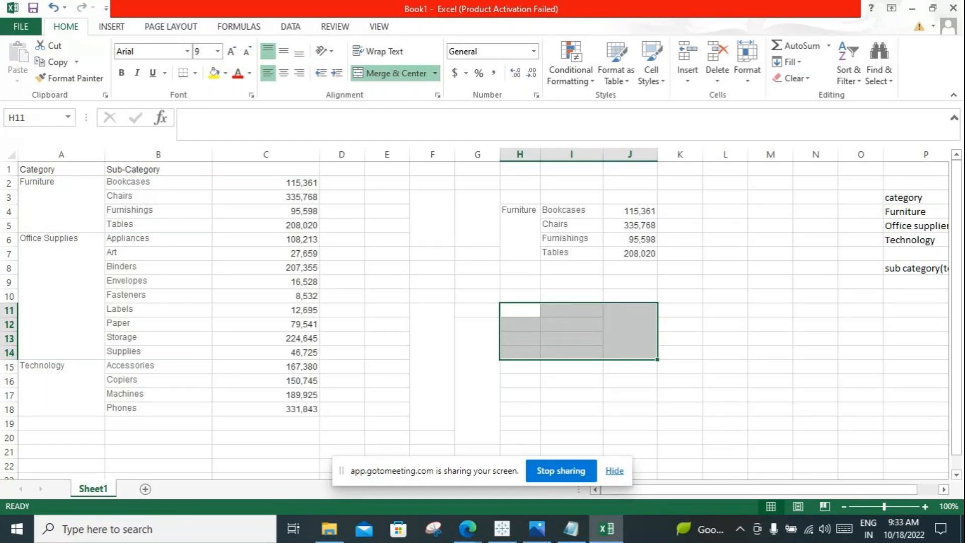
Step: Compare the sub category(top 2) label in P8 and the category list with the copied Furniture block and the full Sub-Category and sales columns
left_click(916, 268)
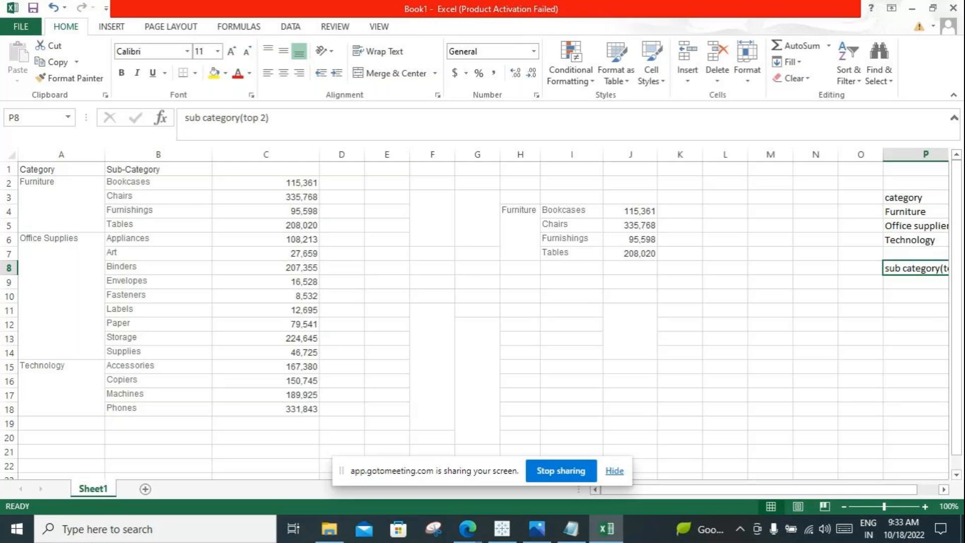
left_click_drag(477, 196, 630, 253)
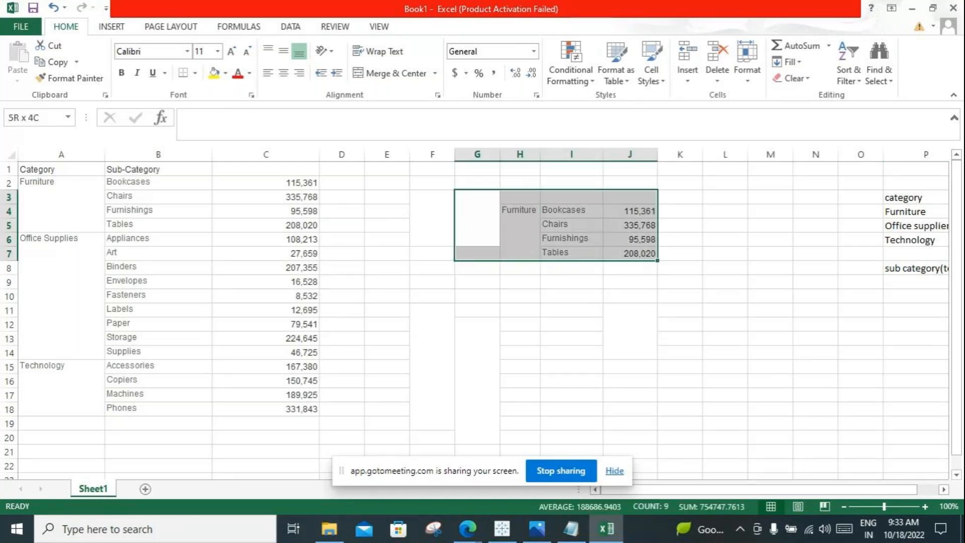
left_click(915, 268)
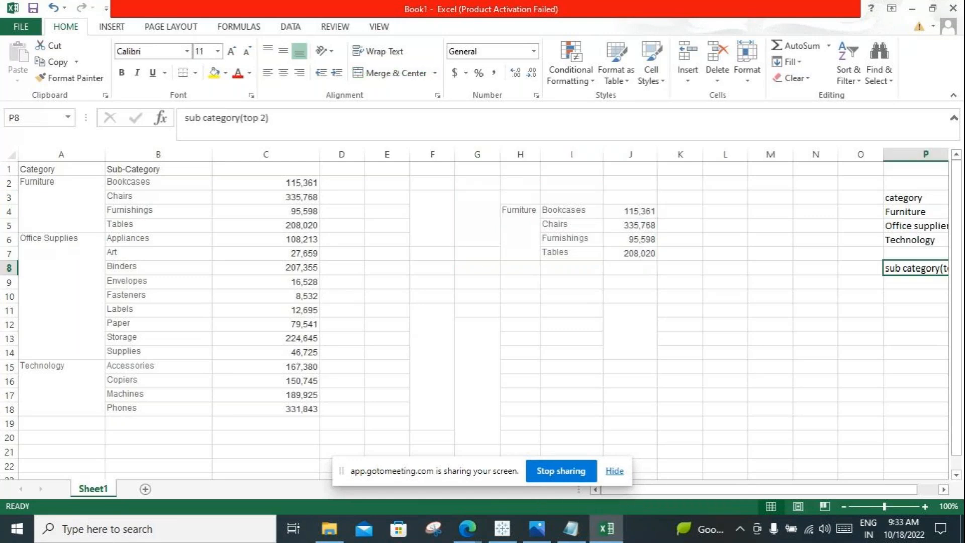
left_click_drag(158, 168, 157, 408)
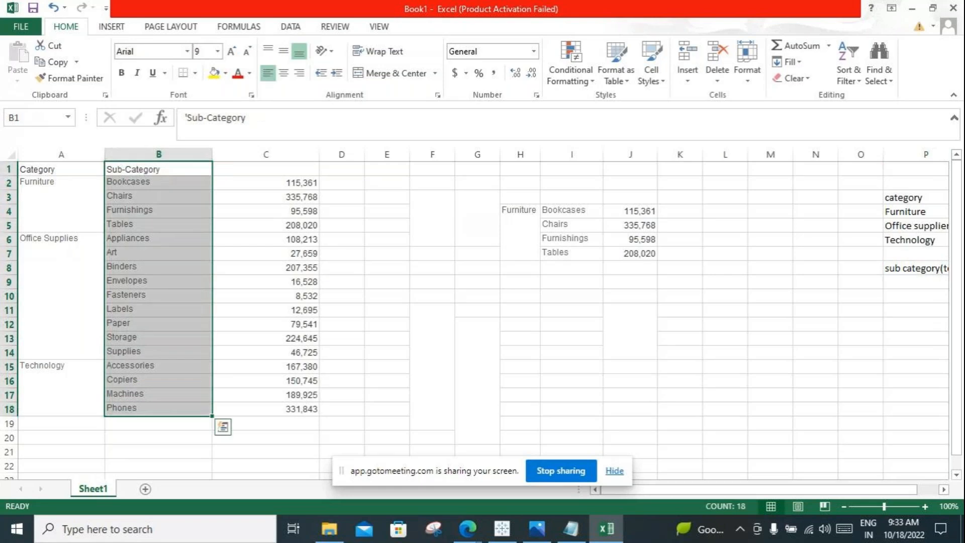
left_click_drag(266, 169, 266, 408)
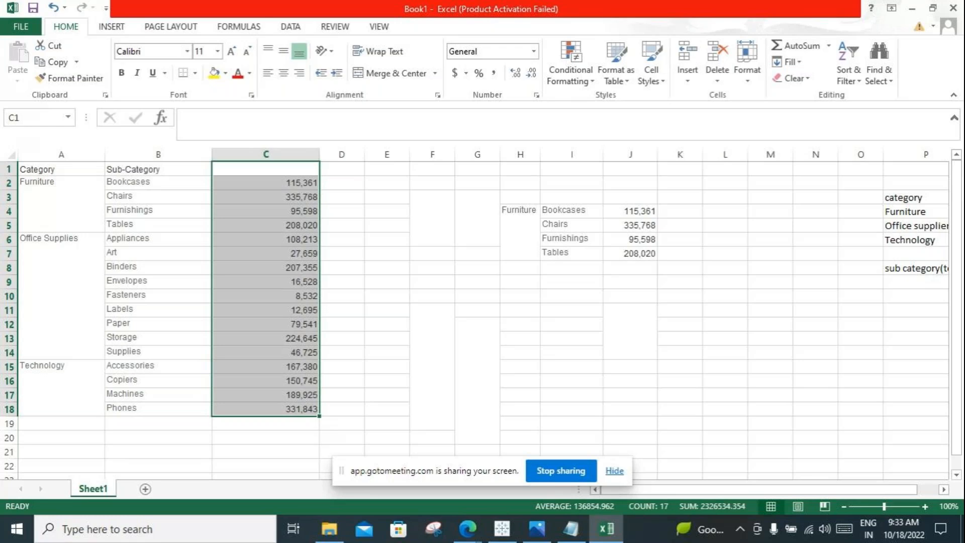
left_click(916, 211)
left_click(916, 226)
left_click(916, 240)
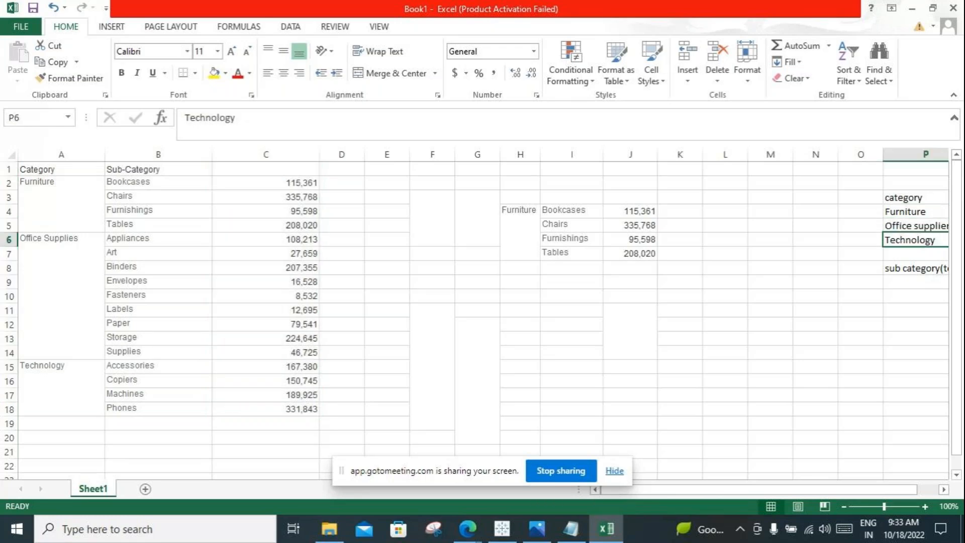
left_click_drag(861, 182, 916, 240)
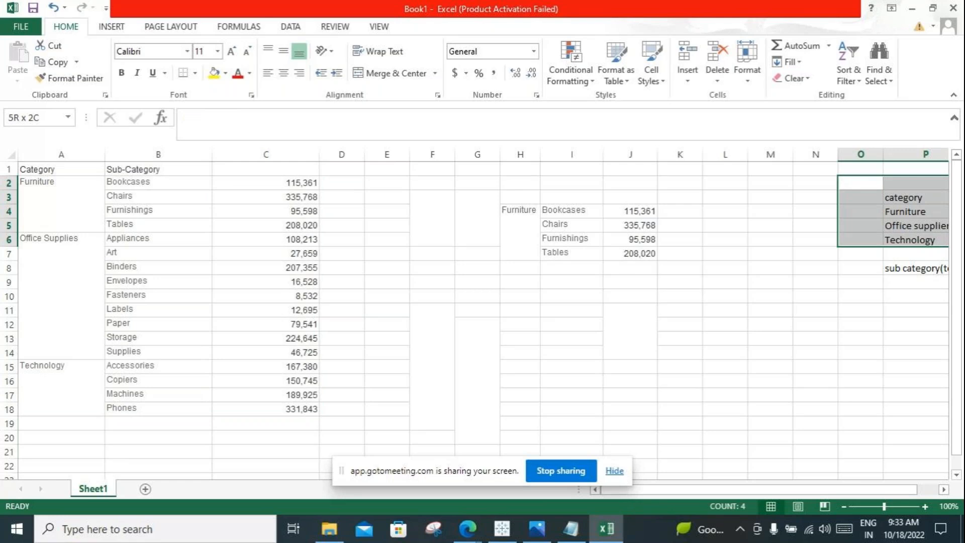
left_click(937, 268)
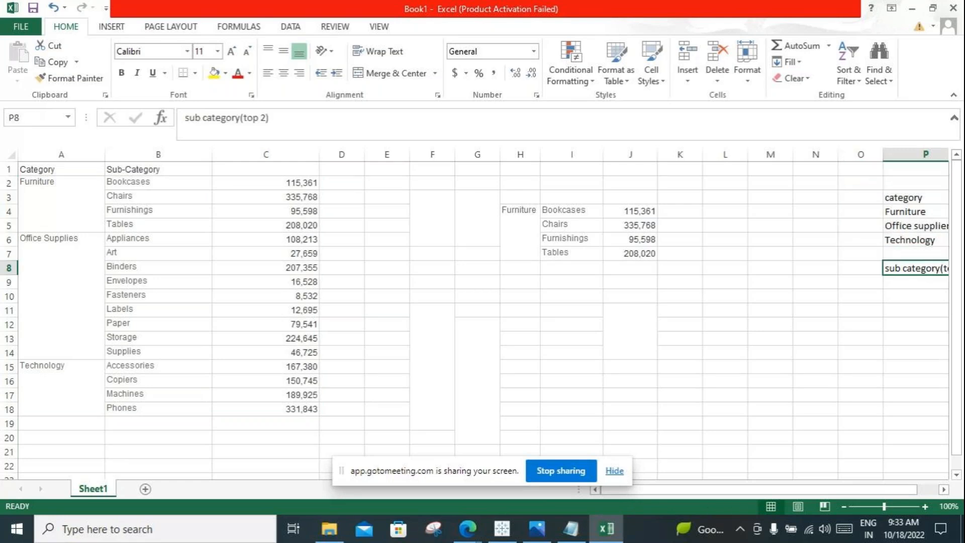
left_click_drag(157, 181, 302, 423)
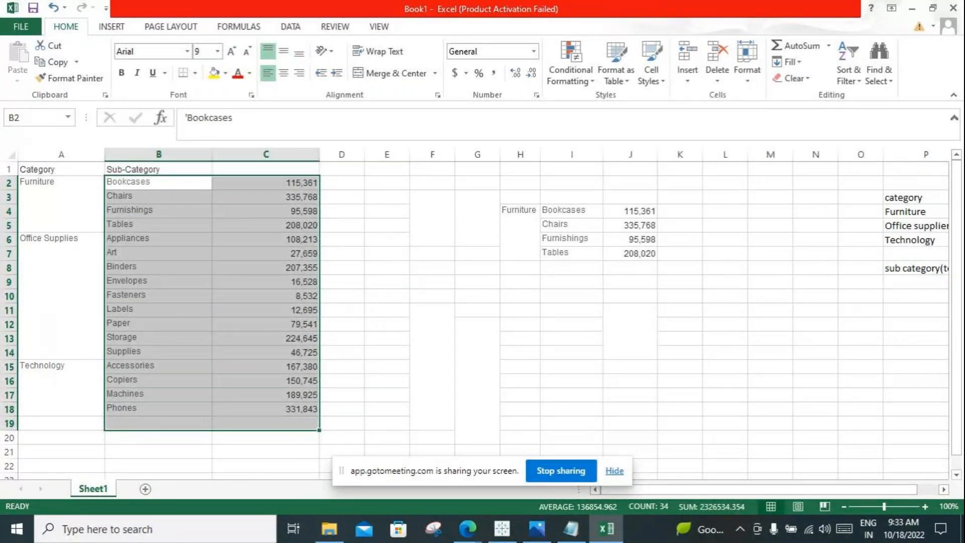
Step: Copy the Chairs row B3:C3 and paste it starting at cell H11
left_click(158, 182)
left_click_drag(158, 197, 265, 197)
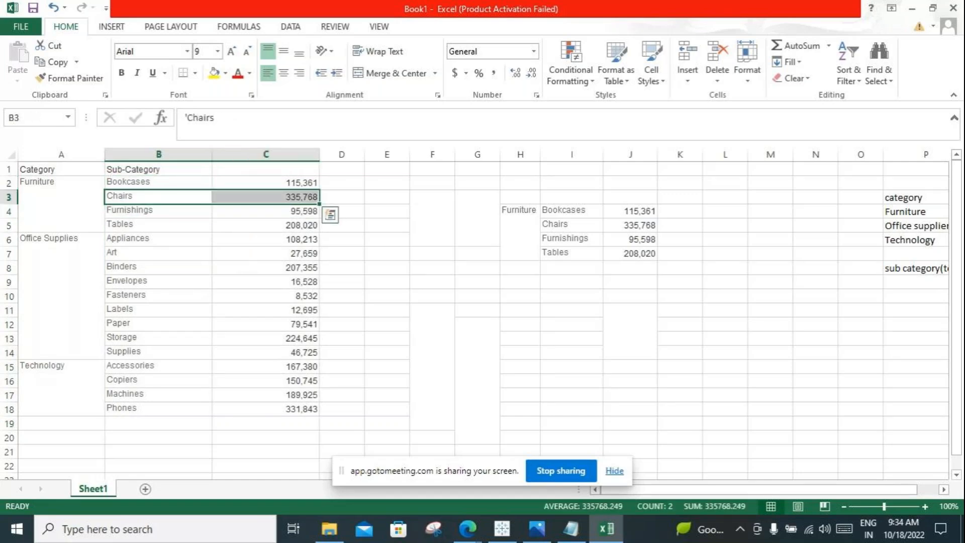
key("ctrl+c")
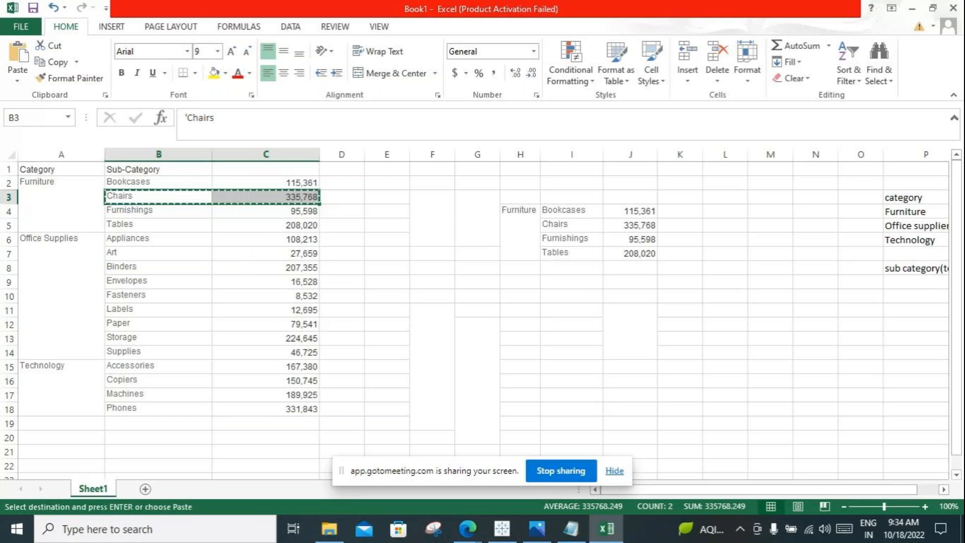
left_click(520, 310)
key("ctrl+v")
left_click(627, 328)
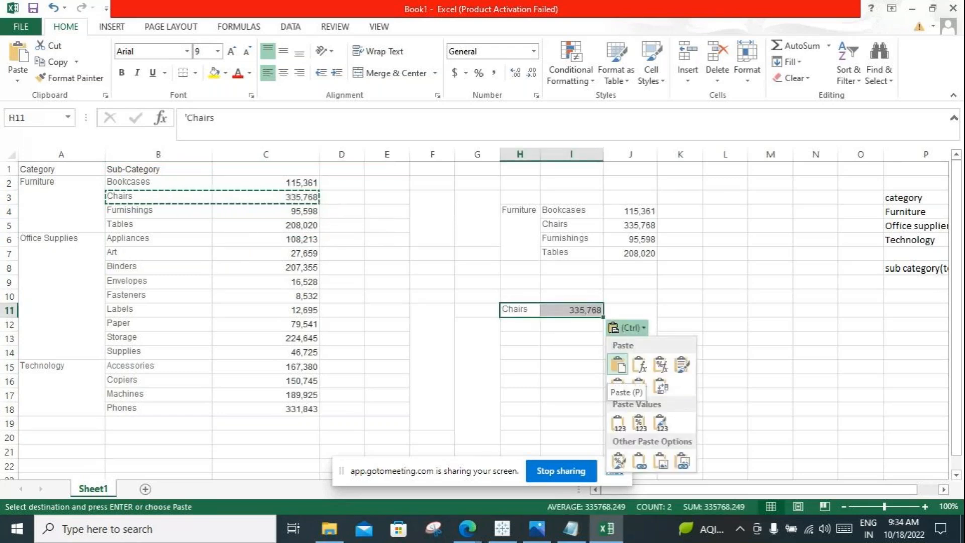
key("Escape")
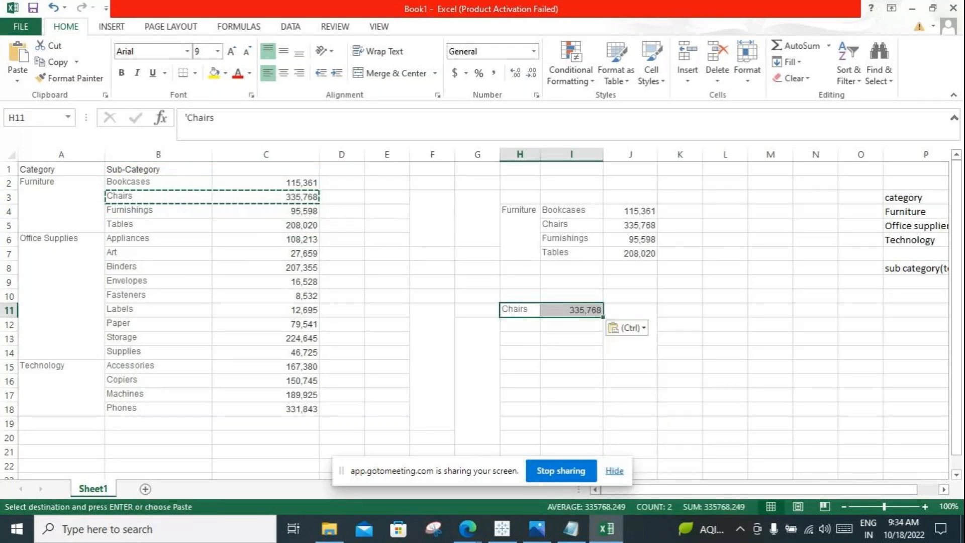
Step: Copy the Phones row B18:C18 and paste it starting at cell H12, directly below Chairs
left_click_drag(158, 409, 266, 409)
key("ctrl+c")
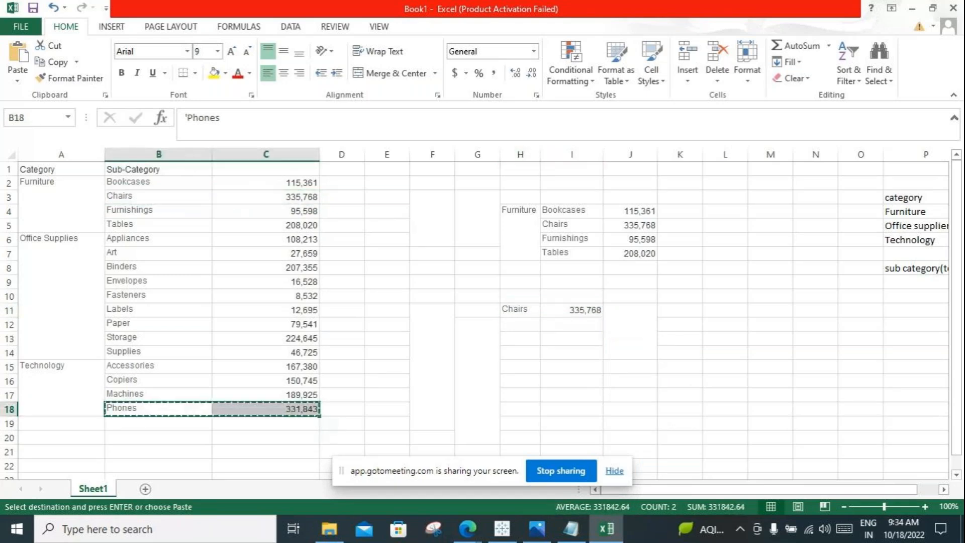
left_click(520, 324)
key("ctrl+v")
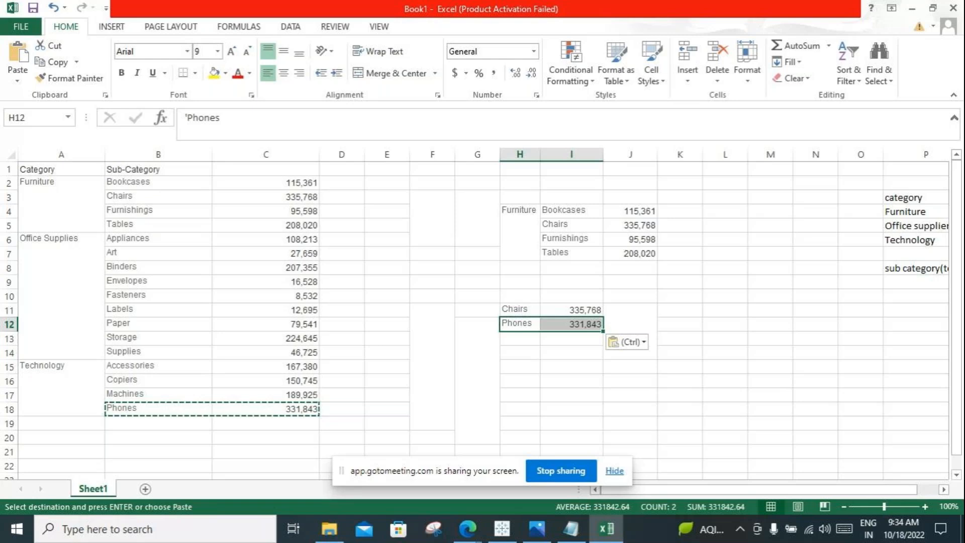
Step: Narrow column A until its category names are hidden, and relate B1:C18 to the copied Chairs and Phones rows
left_click(62, 154)
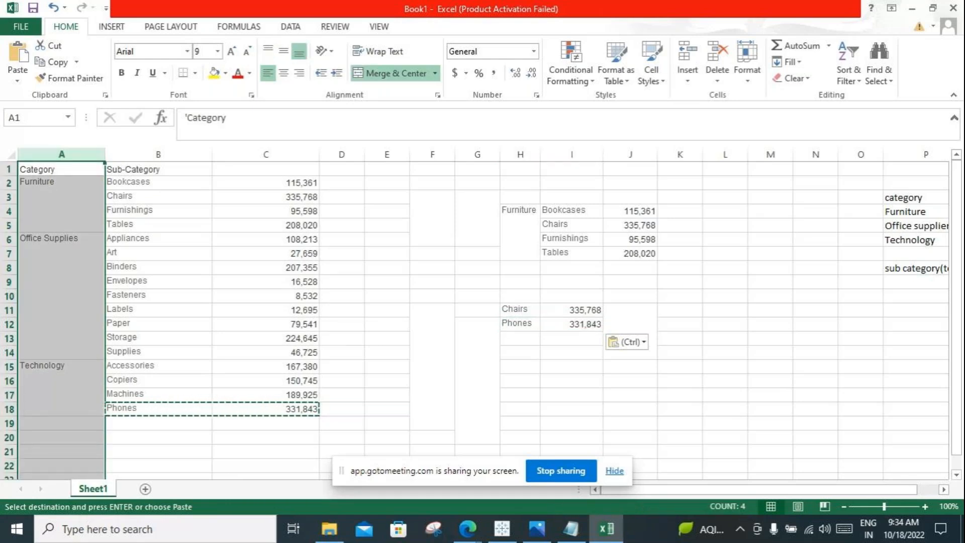
left_click_drag(105, 154, 29, 155)
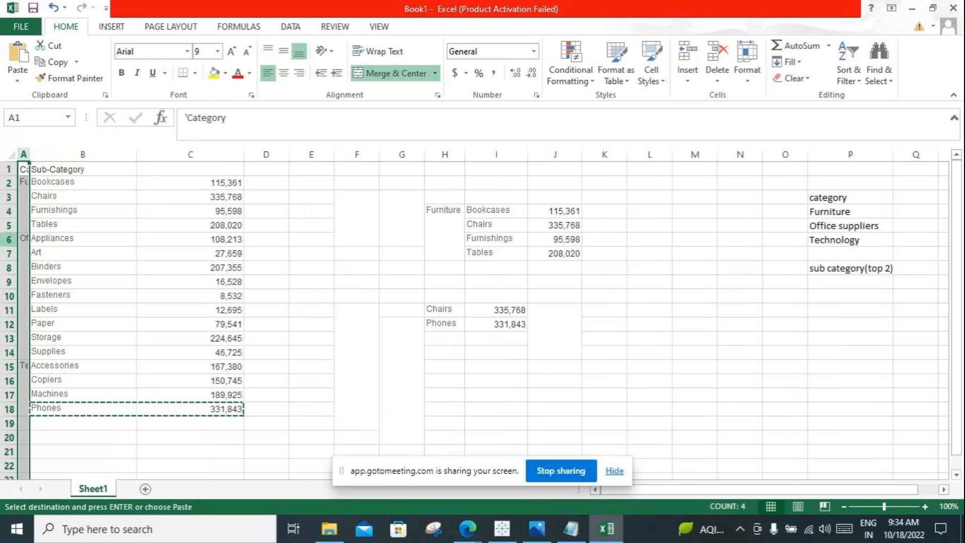
left_click_drag(83, 169, 241, 408)
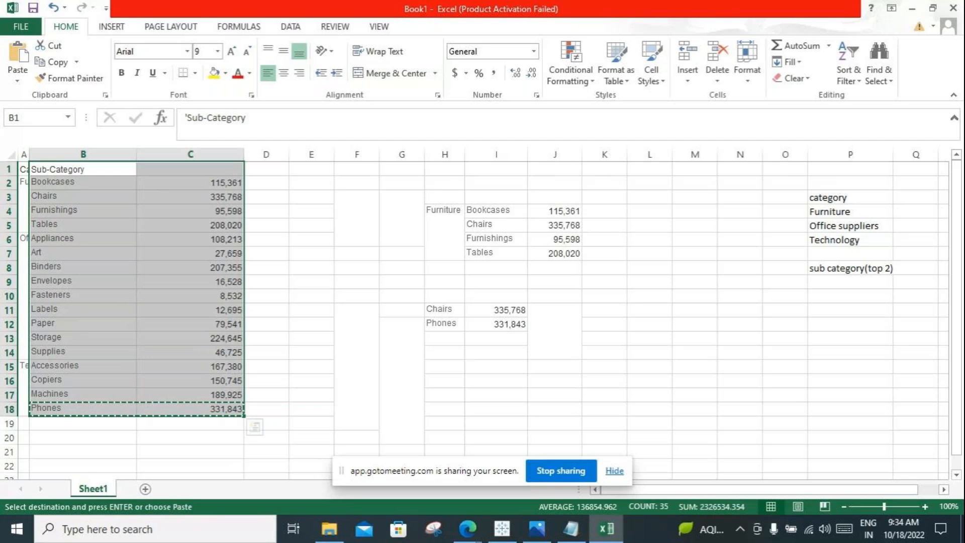
left_click_drag(402, 296, 555, 437)
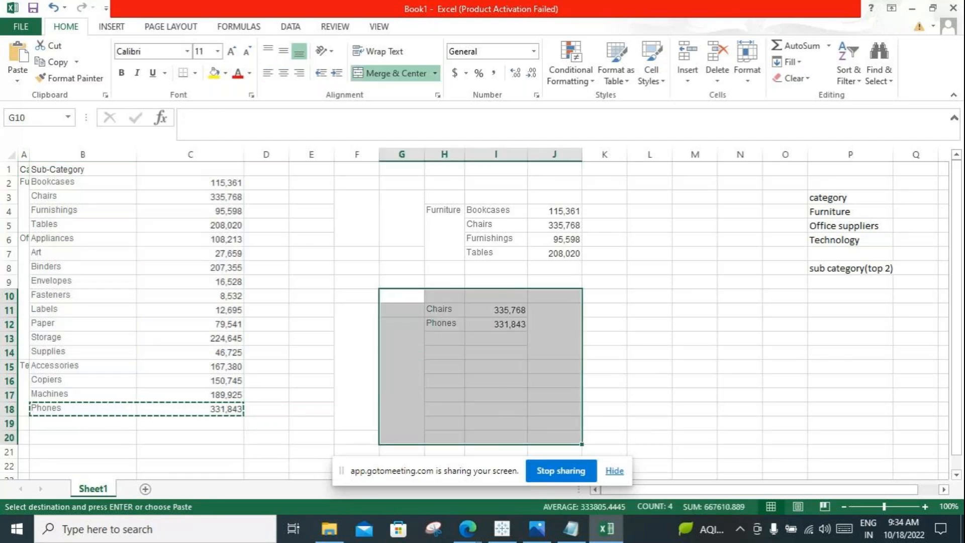
Step: Widen column A to show the category names, and compare H4:J7 and H11:I12 with the labels in P4 and P8
left_click_drag(28, 154, 87, 154)
left_click_drag(502, 212, 613, 252)
left_click_drag(502, 309, 562, 324)
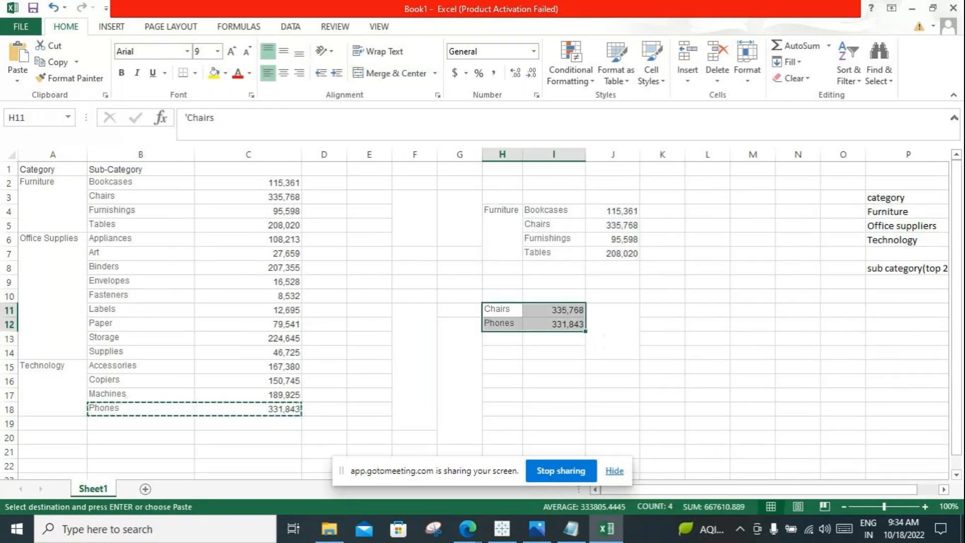
left_click(907, 212)
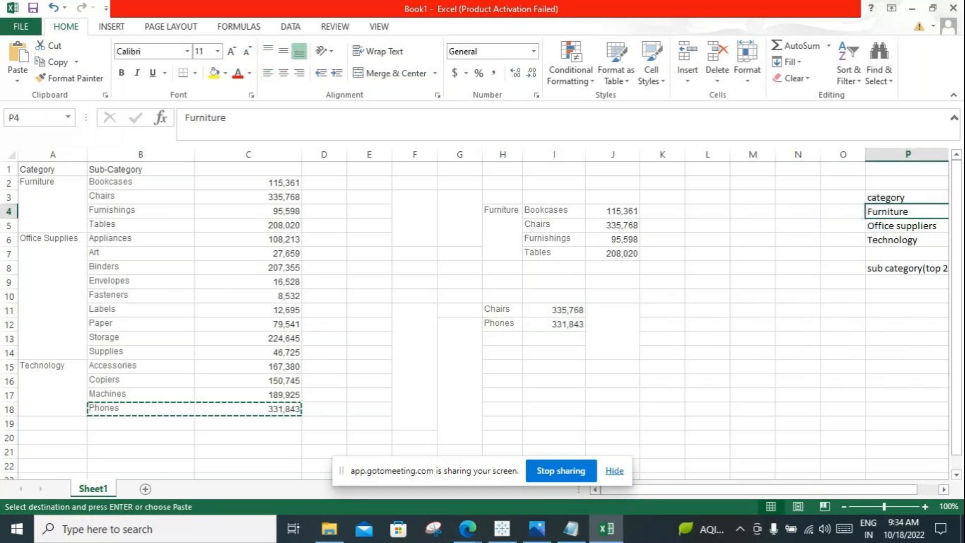
left_click(906, 268)
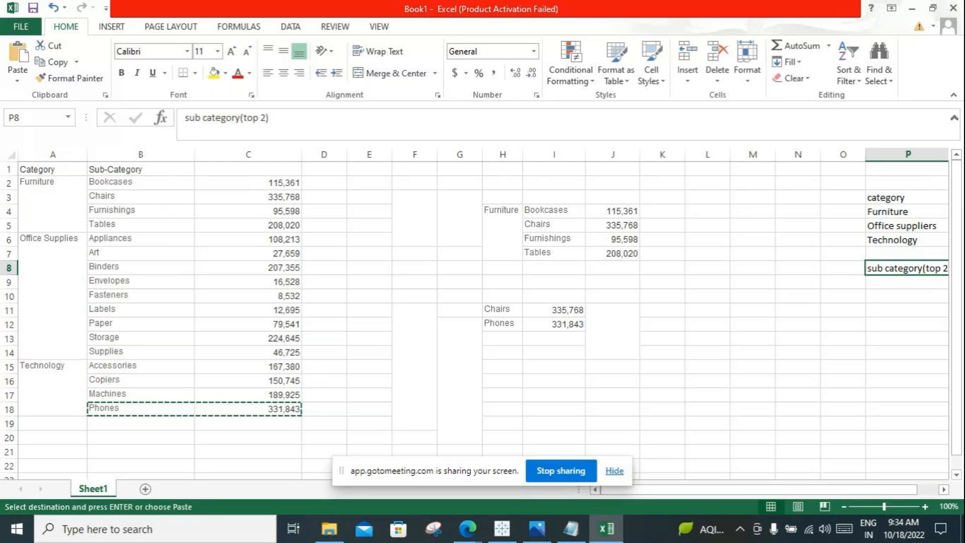
Step: Try to copy the merged Furniture cell H4 into G11
left_click(459, 310)
left_click(502, 231)
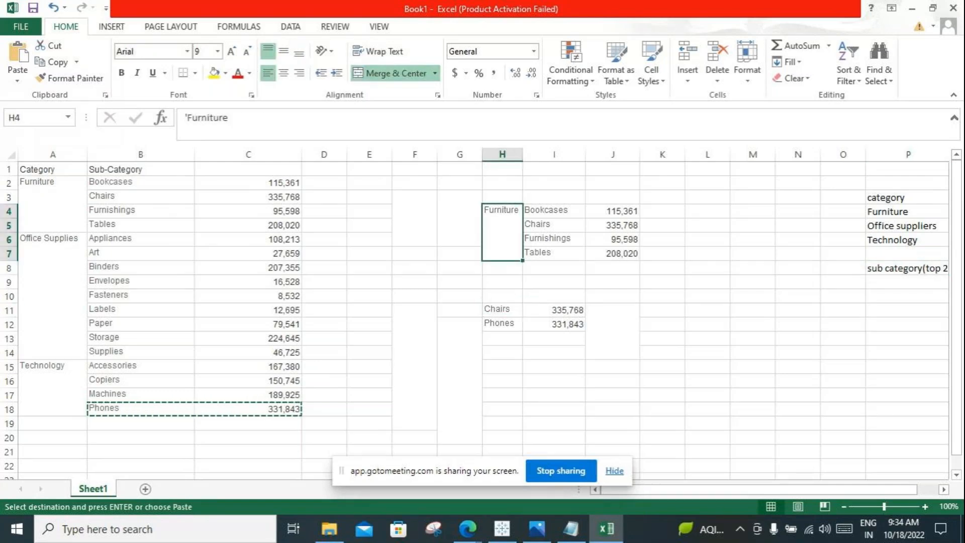
key("ctrl+c")
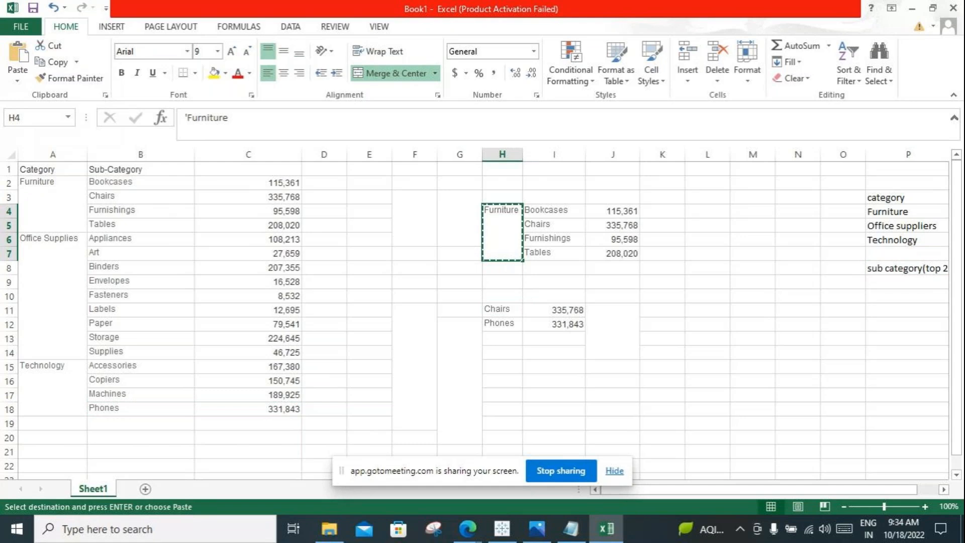
left_click(459, 310)
key("ctrl+v")
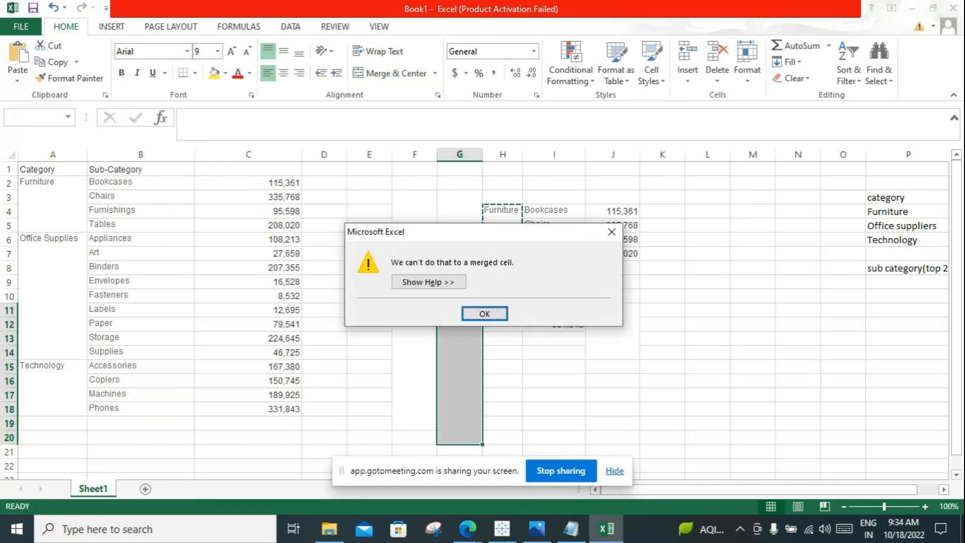
left_click(484, 314)
Step: Enter furniture in G11 as the category of the copied Chairs row
left_click(459, 310)
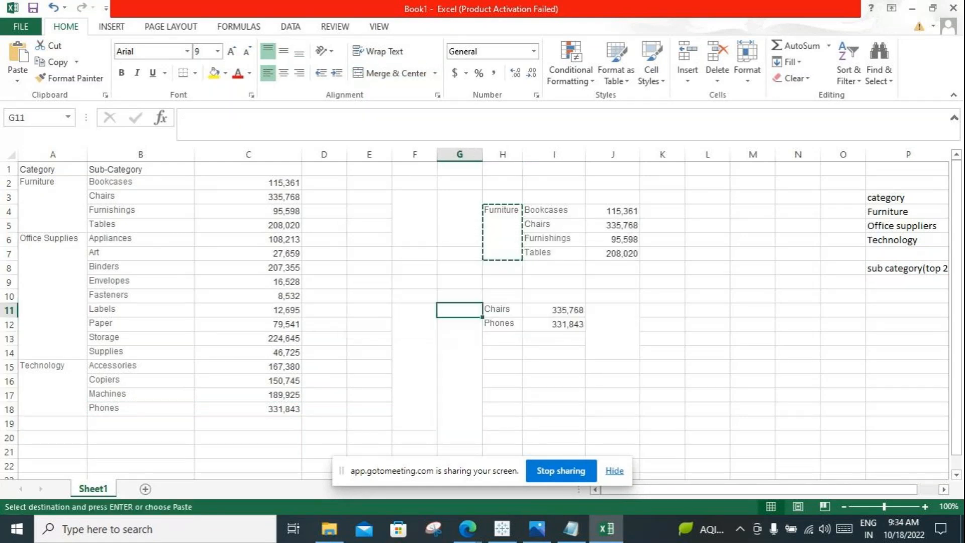
type("furniture")
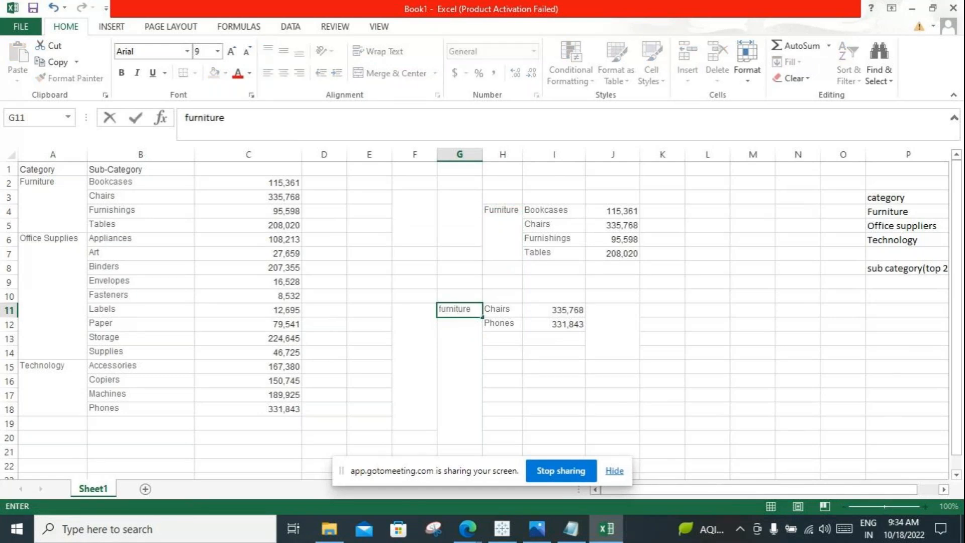
Step: Widen column G and try to paste the Technology label from A15 into the merged block G12:G20
left_click(52, 386)
left_click_drag(238, 118, 186, 117)
key("ctrl+c")
left_click(459, 377)
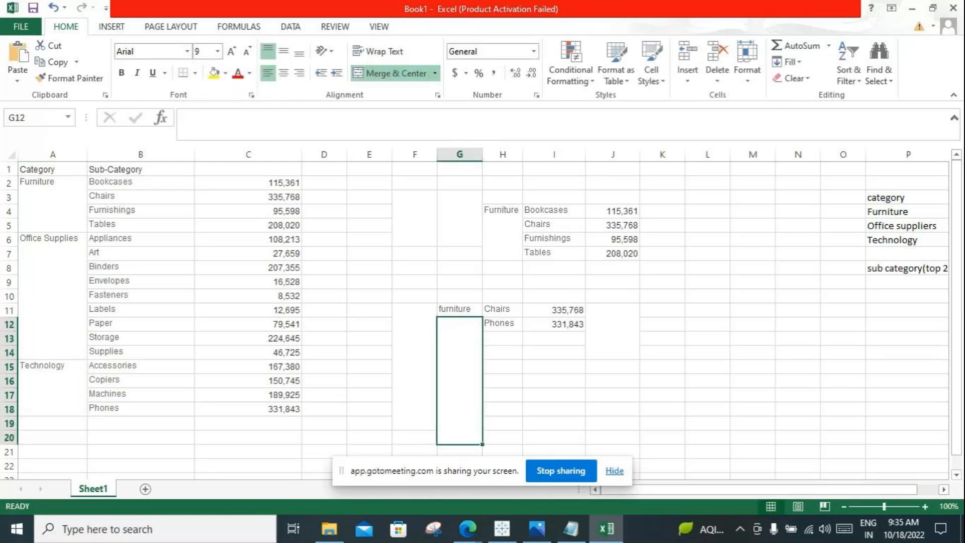
left_click_drag(482, 154, 575, 154)
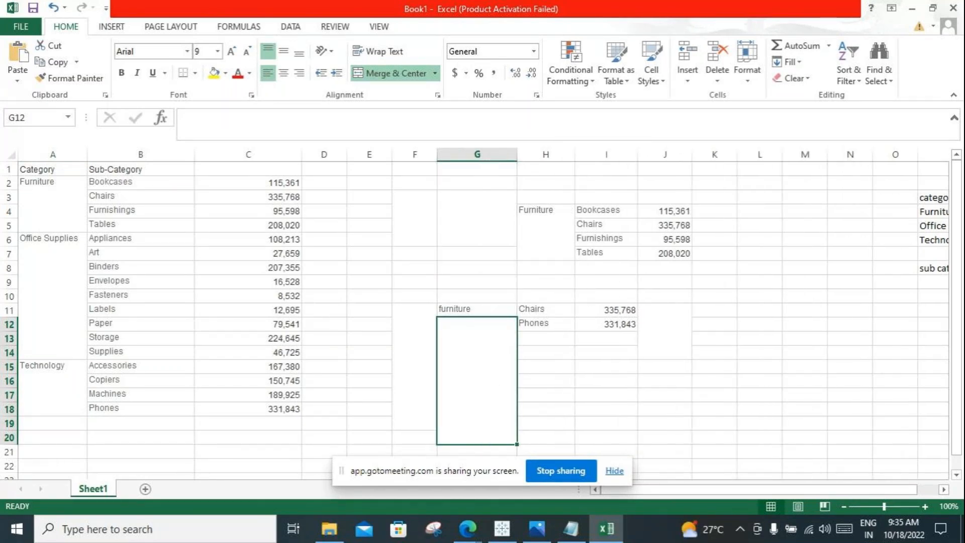
key("ctrl+v")
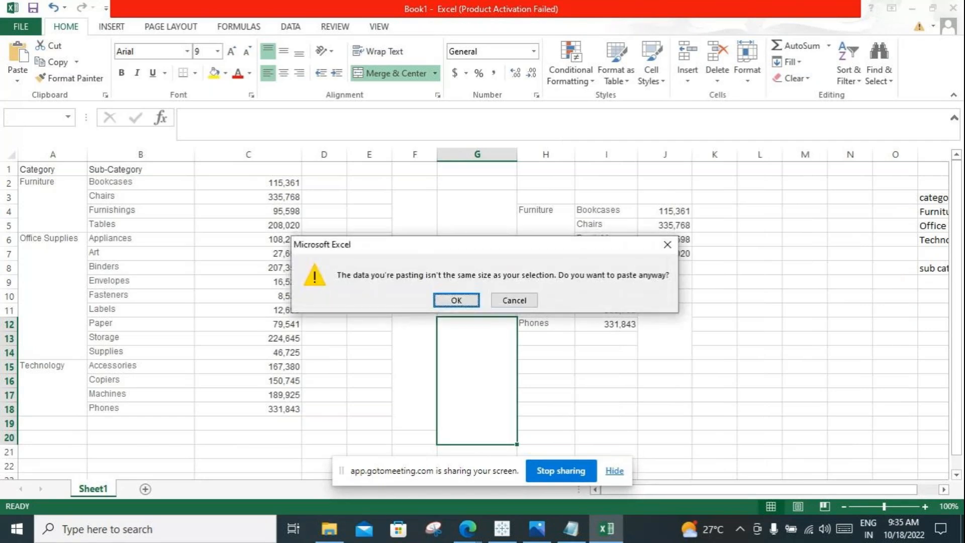
left_click(514, 301)
key("ctrl+z")
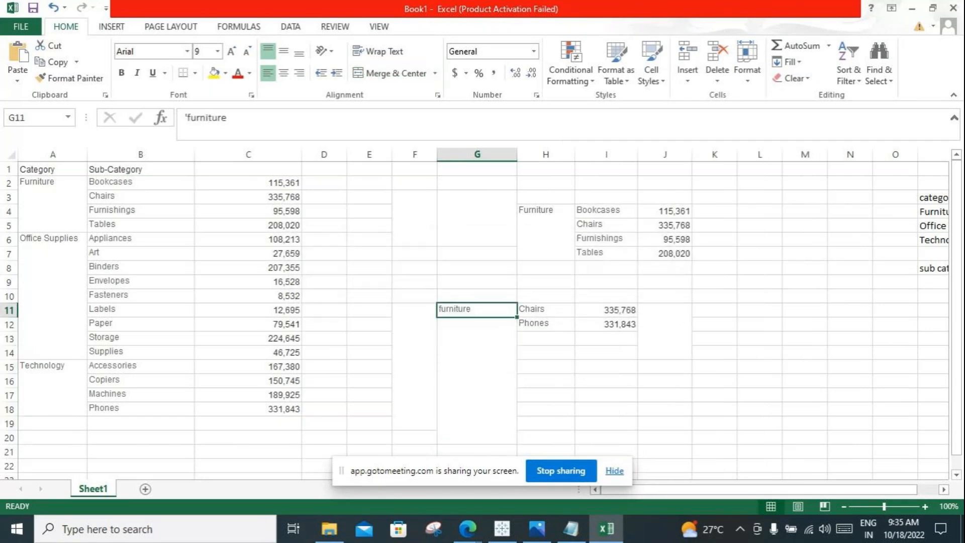
Step: Apply the cell format of G11 to the merged block G12:G20 with Format Painter
left_click(70, 79)
left_click(476, 352)
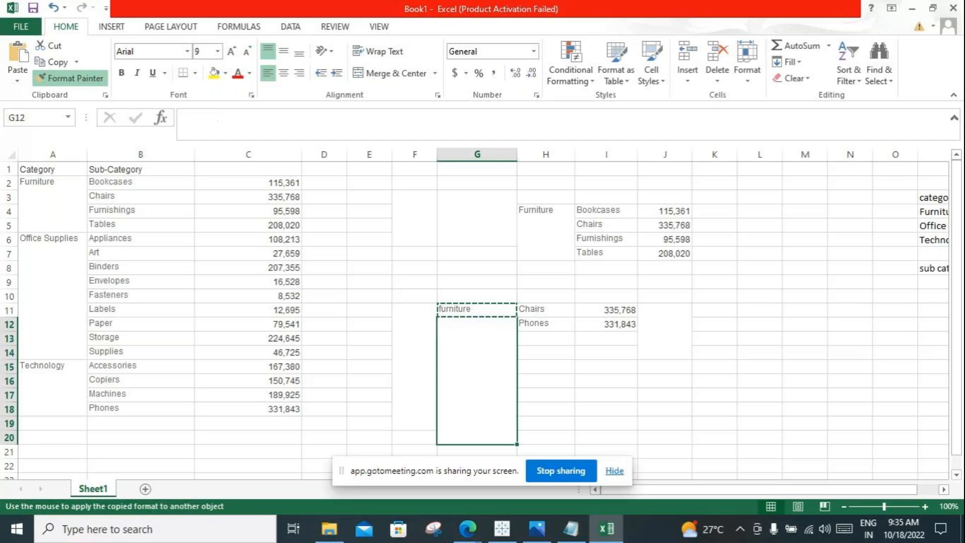
left_click(476, 324)
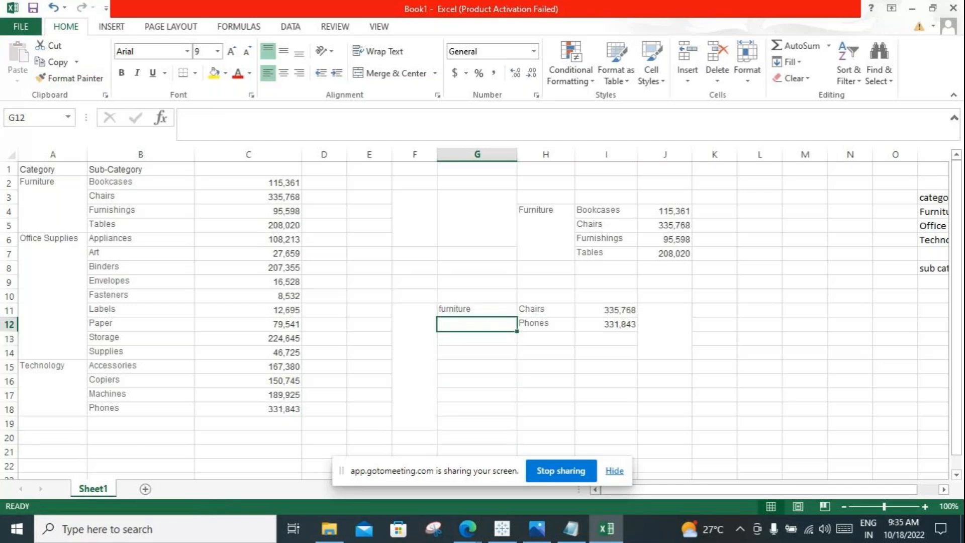
Step: Copy the text Technology from A15 into G12 as the category of the copied Phones row
left_click(63, 341)
double_click(66, 366)
left_click_drag(66, 366, 21, 366)
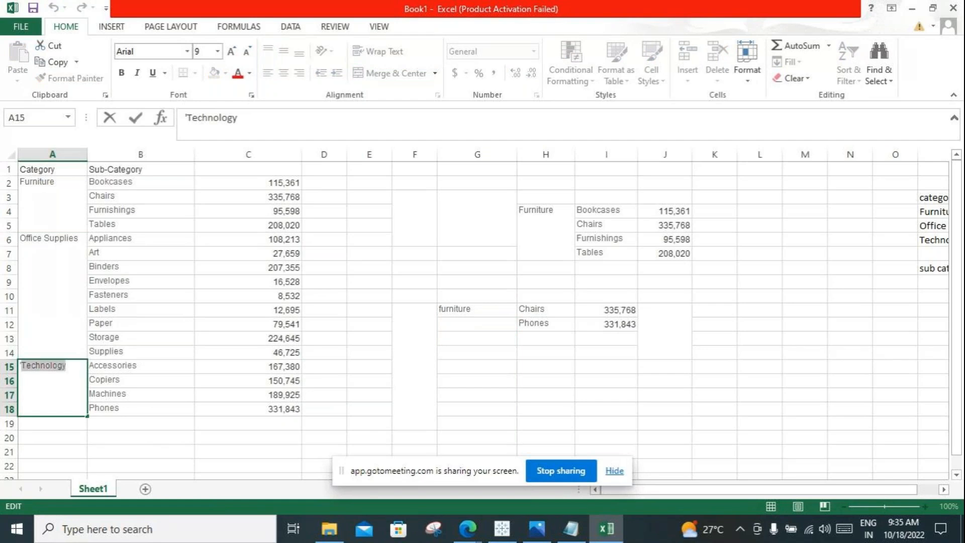
key("ctrl+c")
double_click(477, 324)
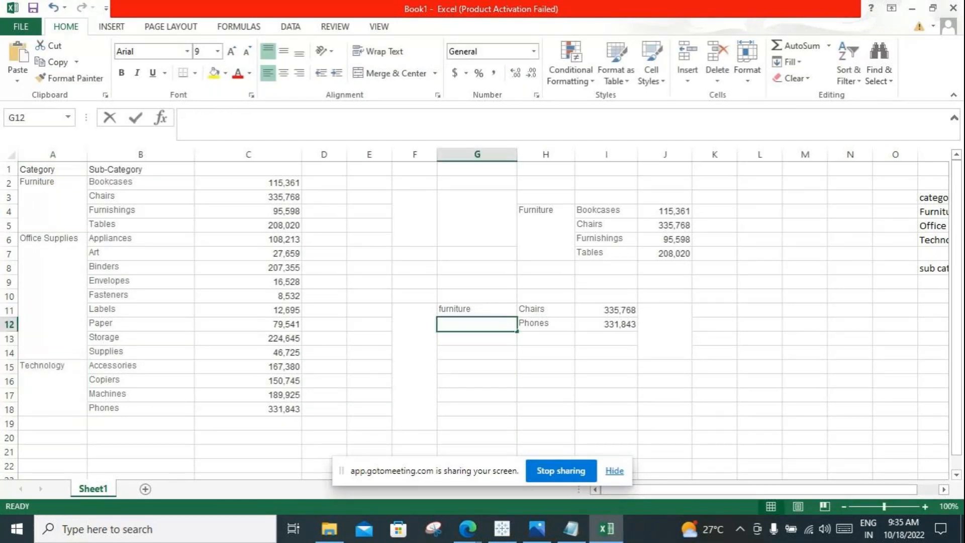
key("ctrl+v")
left_click(606, 367)
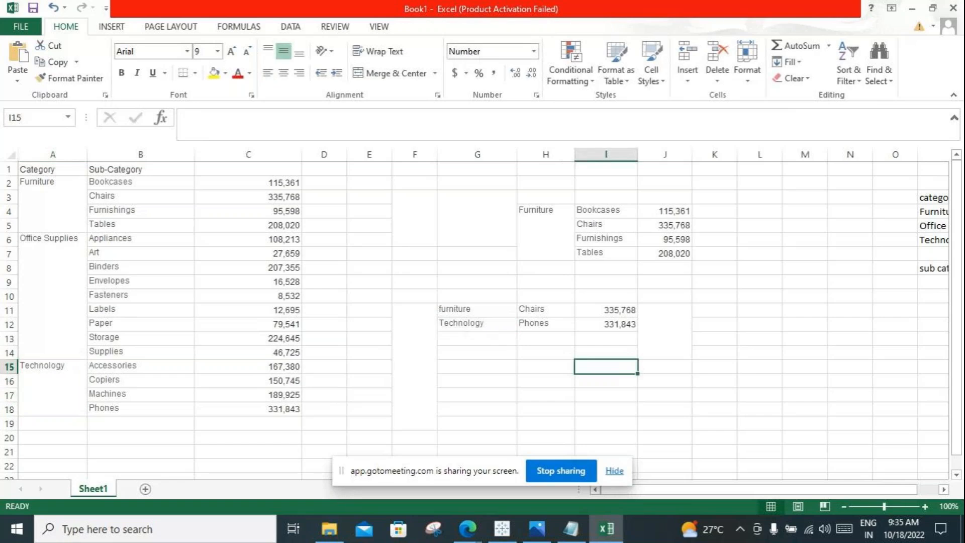
Step: Compare the top 2 rows G11:I12 with the Furniture block H4:J7 and the full source table A1:C18
left_click_drag(477, 310, 606, 324)
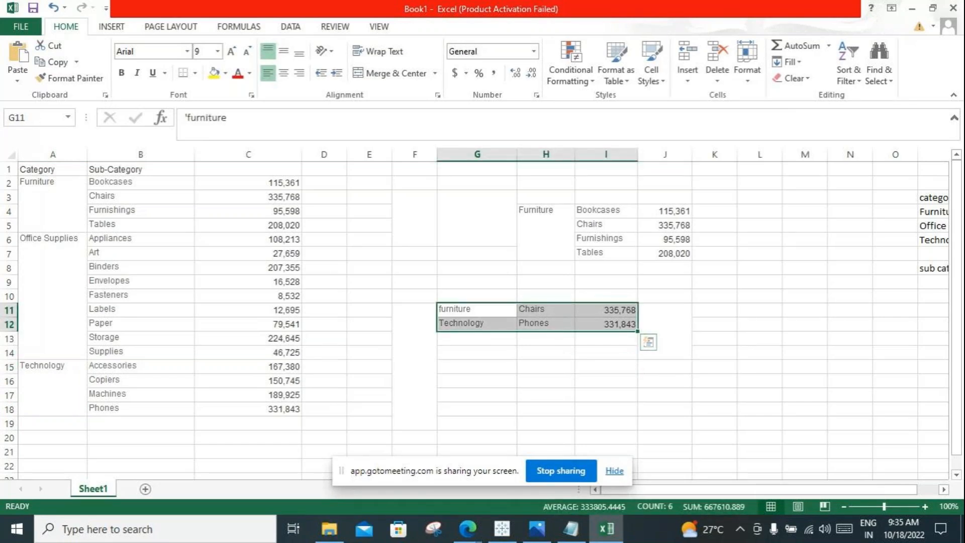
left_click_drag(545, 209, 665, 253)
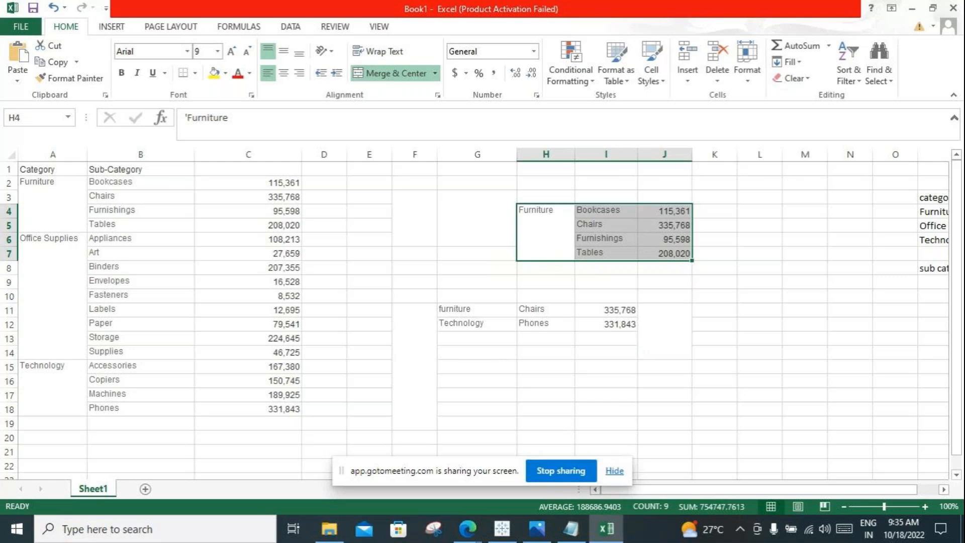
left_click(545, 232)
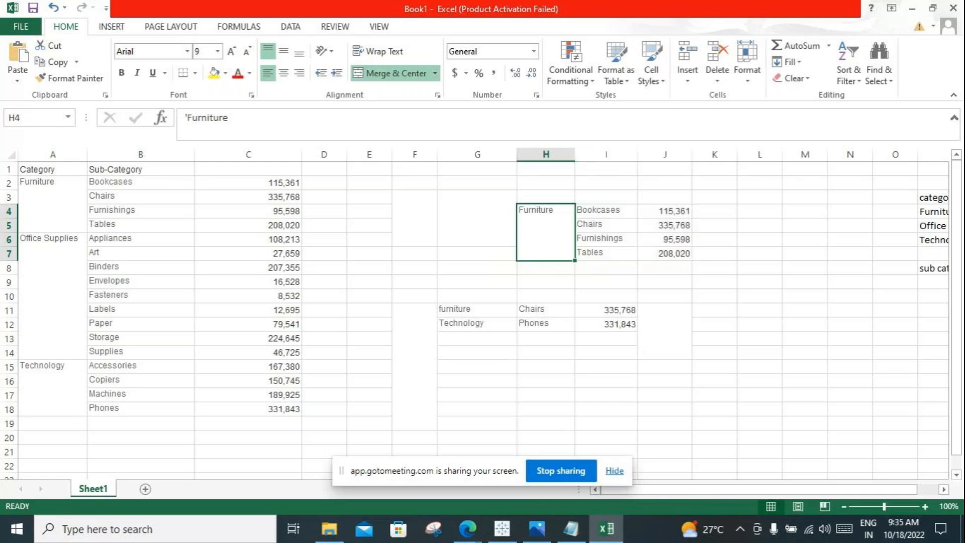
left_click_drag(477, 310, 606, 324)
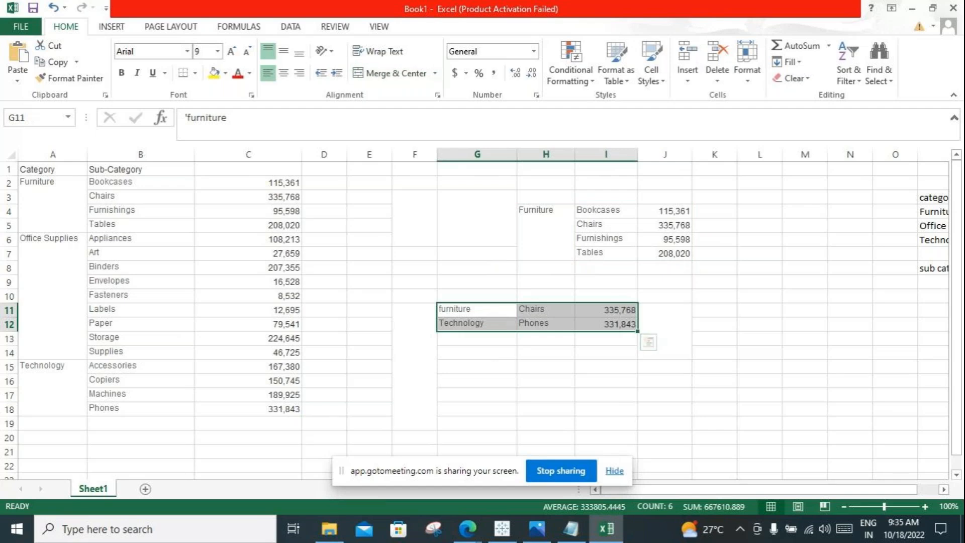
left_click_drag(52, 168, 282, 408)
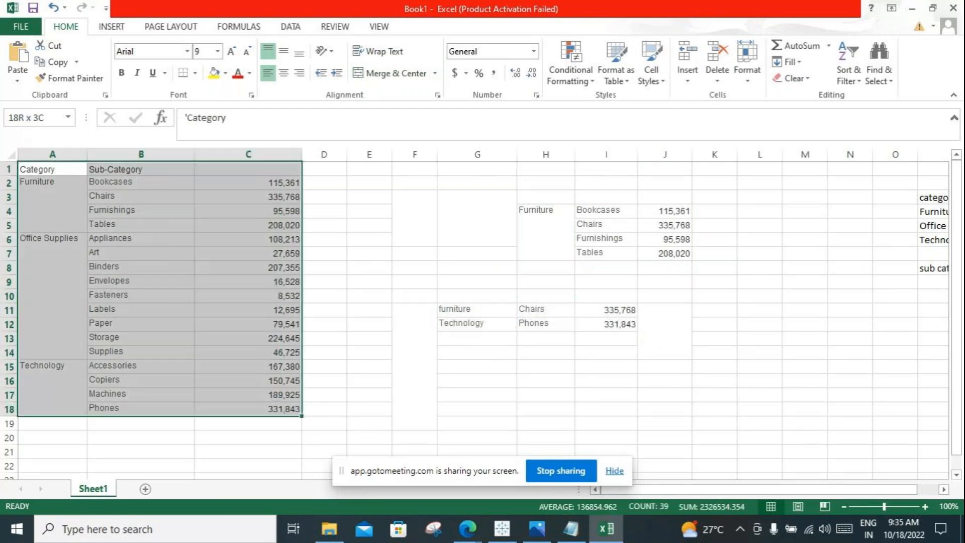
left_click(141, 183)
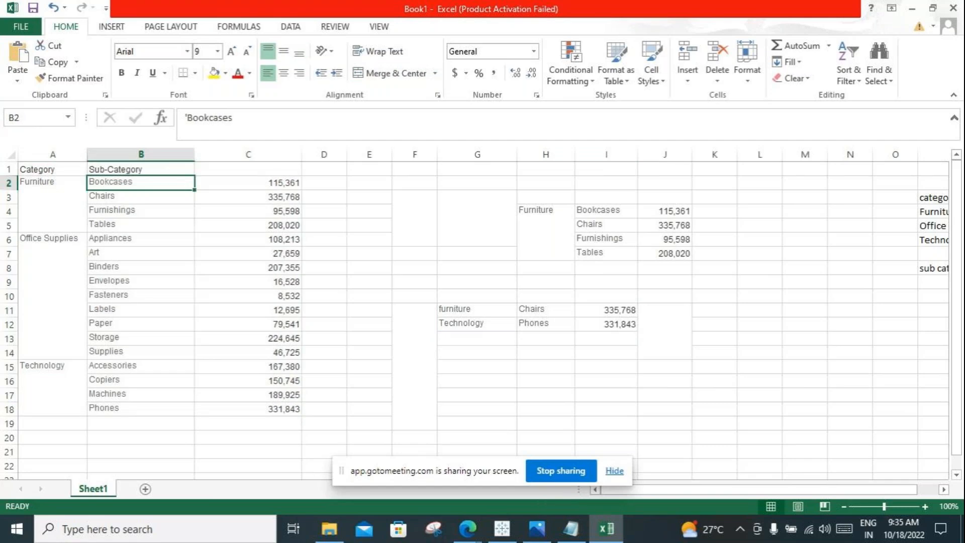
key("Down")
key("ctrl+Down")
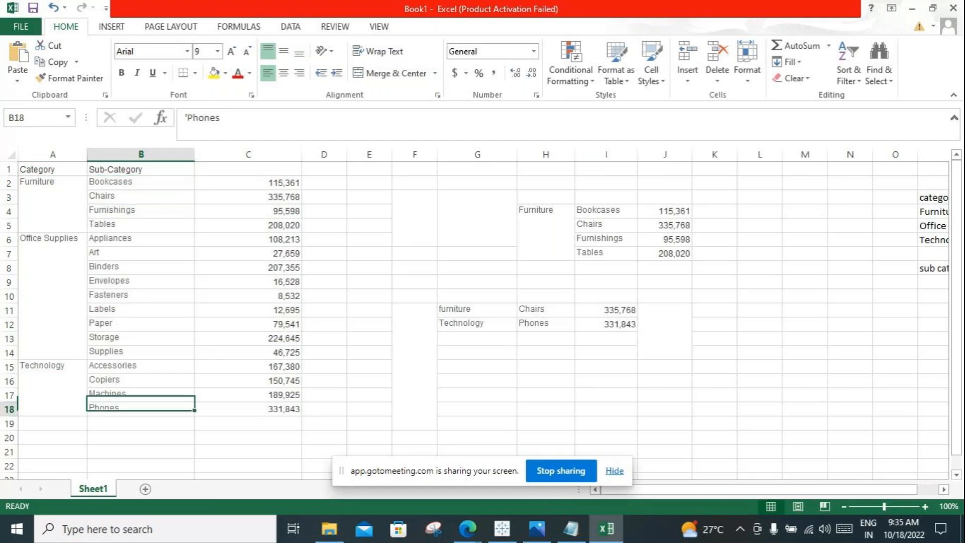
left_click_drag(545, 310, 606, 324)
left_click_drag(477, 197, 665, 253)
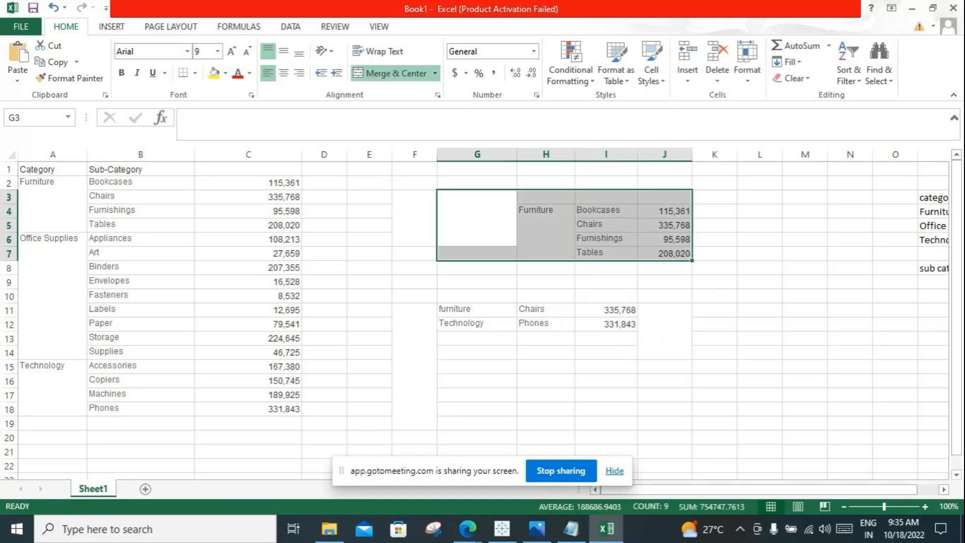
Step: Enter the word and in I9 between the Furniture block H4:J7 and the top 2 rows G11:I12
left_click_drag(478, 282, 665, 327)
left_click_drag(477, 206, 714, 249)
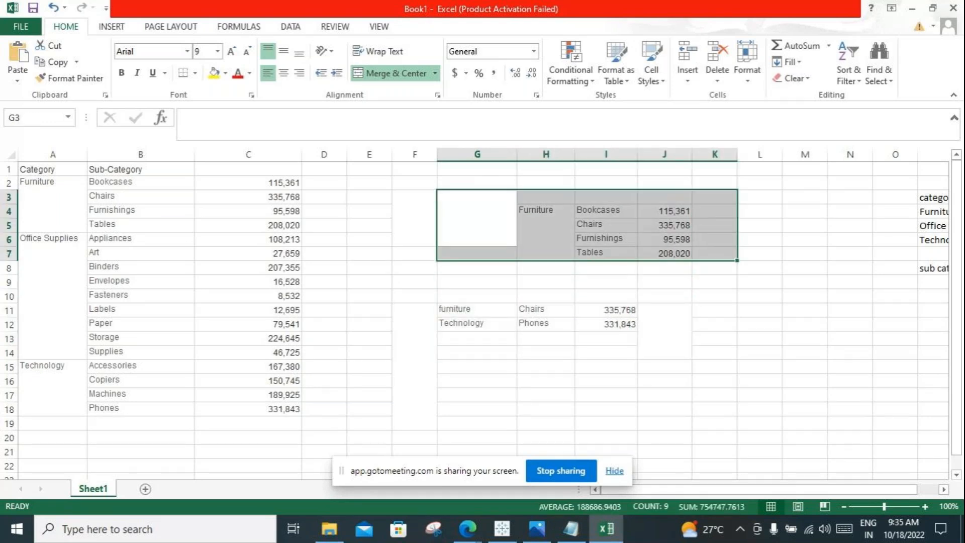
left_click_drag(415, 296, 714, 423)
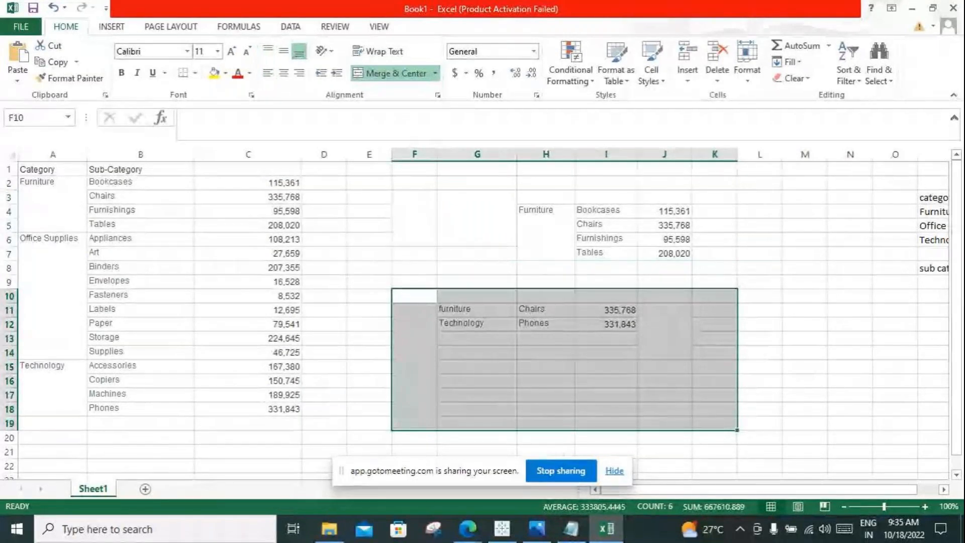
left_click(606, 281)
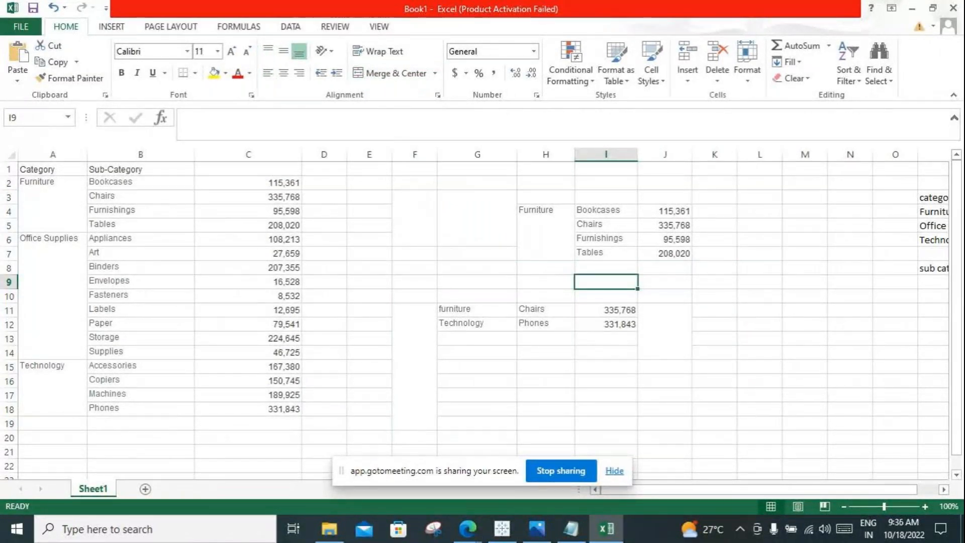
type("and")
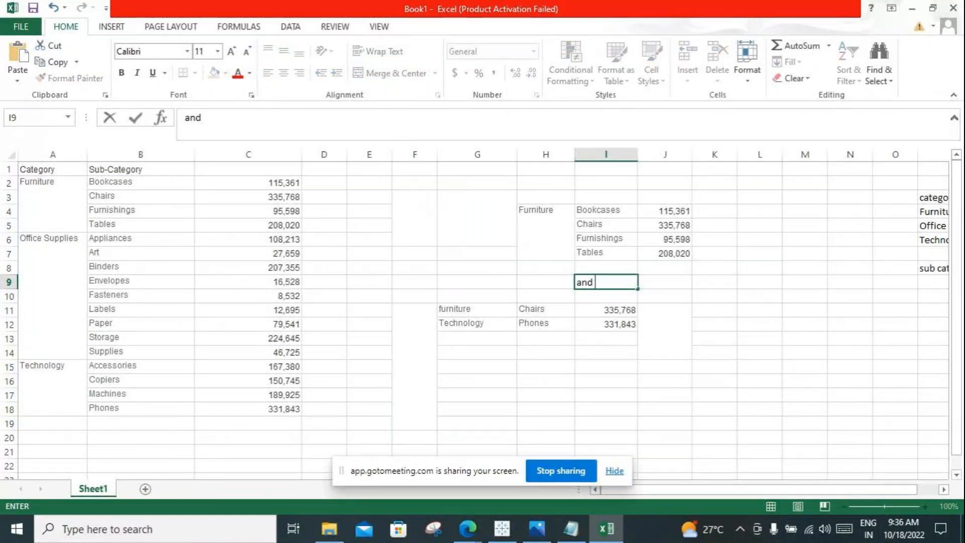
left_click(477, 424)
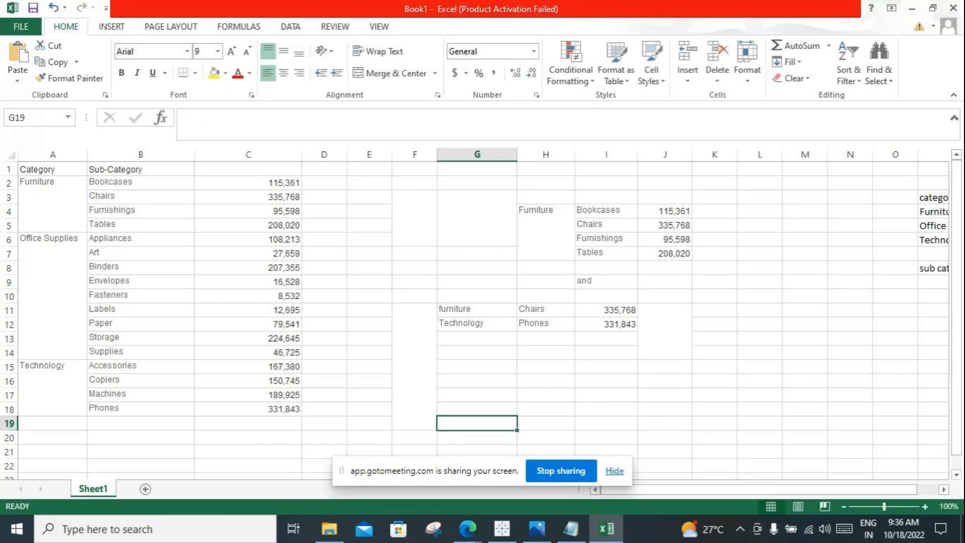
Step: Copy the furniture Chairs row G11:I11 to G16 as the overlap of the Furniture block and the top 2 rows
left_click(477, 310)
left_click(546, 232)
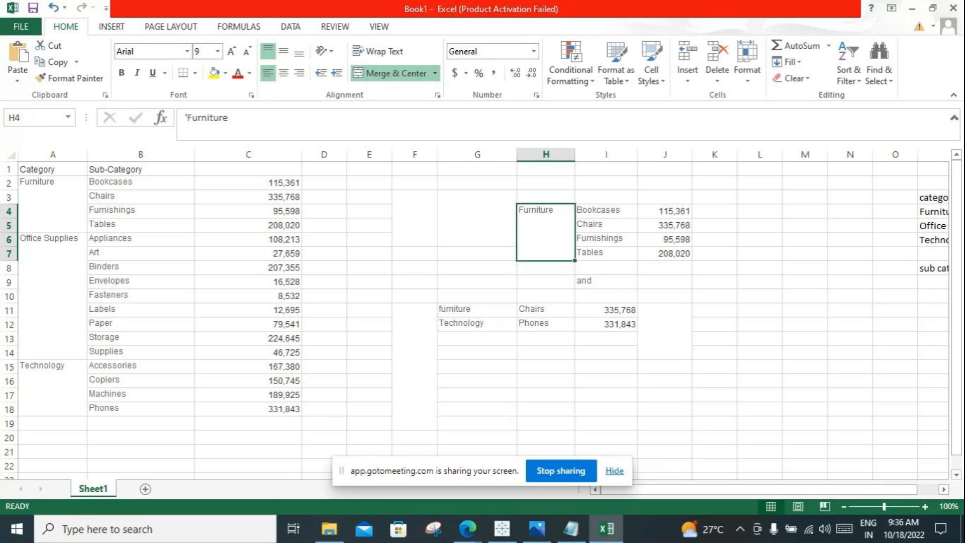
left_click(546, 310)
left_click(606, 225)
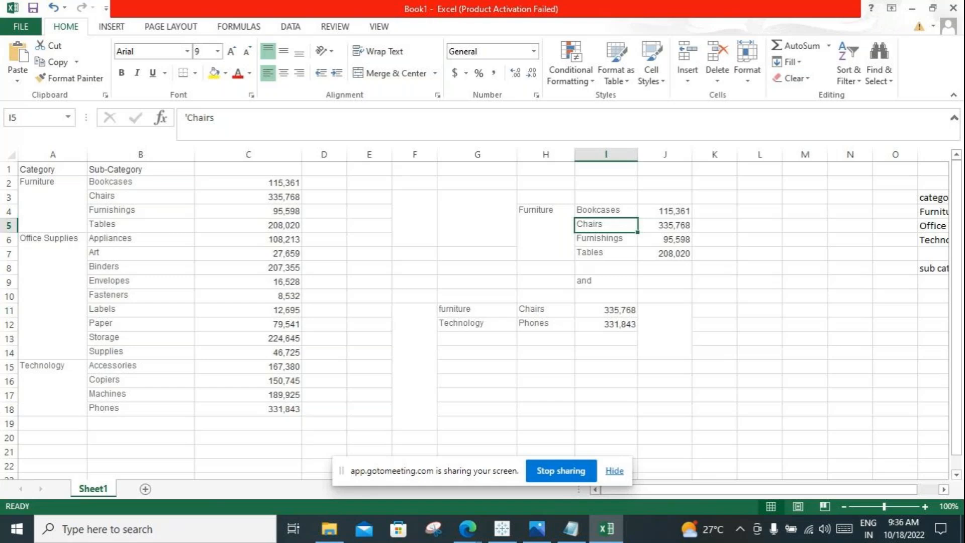
left_click_drag(477, 309, 606, 310)
key("ctrl+c")
left_click(477, 380)
key("ctrl+v")
left_click(714, 338)
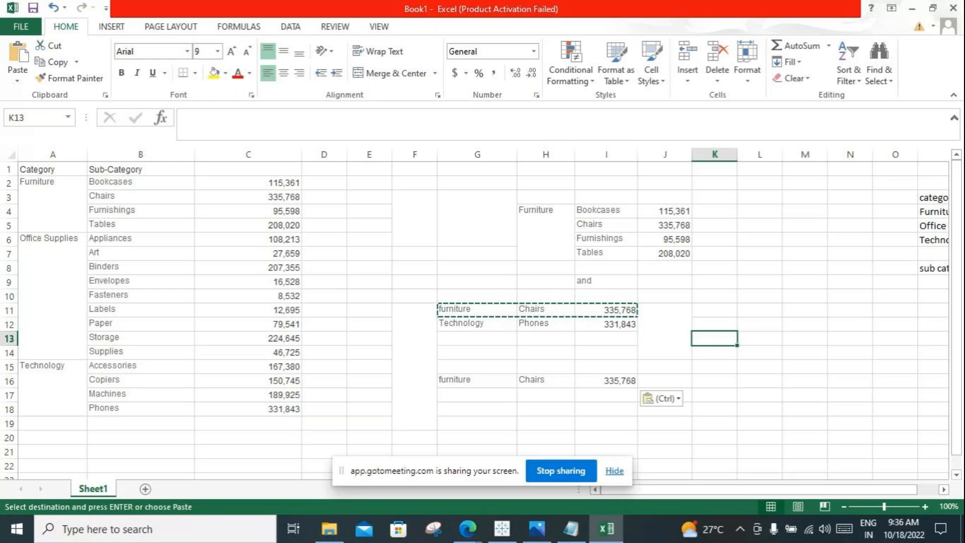
left_click_drag(462, 381, 663, 381)
Step: Clear the Furniture block H4:J7 and paste a copy of the Office Supplies rows A6:C14 at G1
left_click_drag(546, 221, 714, 269)
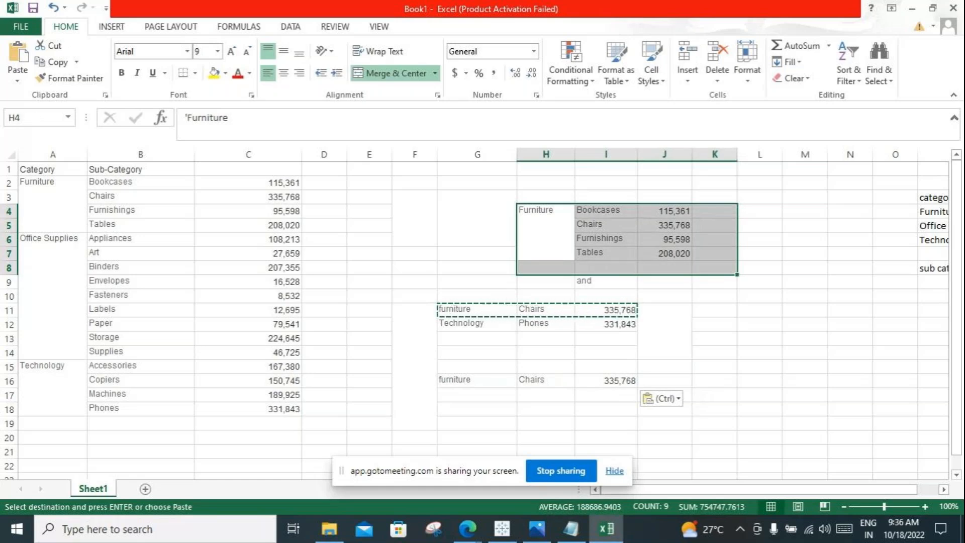
key("Delete")
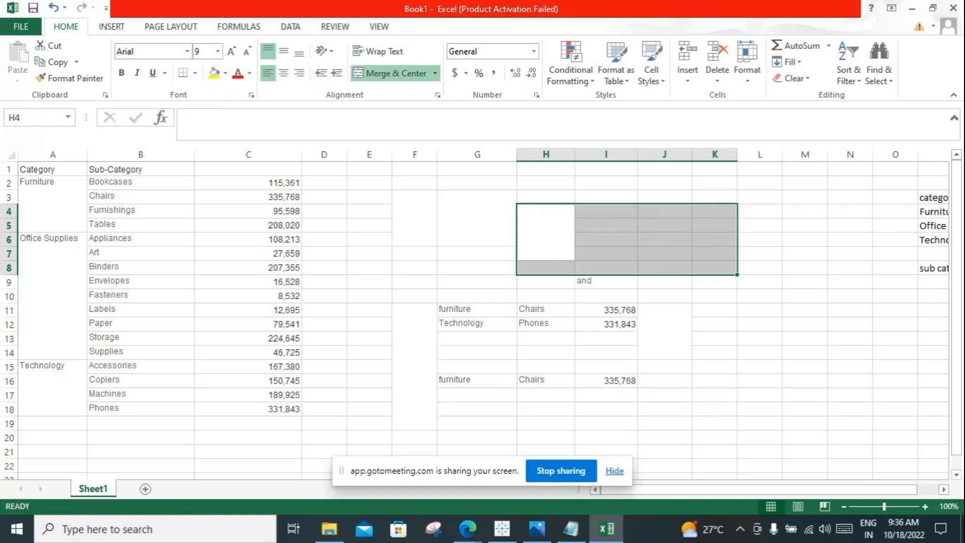
left_click(546, 183)
left_click_drag(49, 241, 281, 351)
key("ctrl+c")
left_click(477, 169)
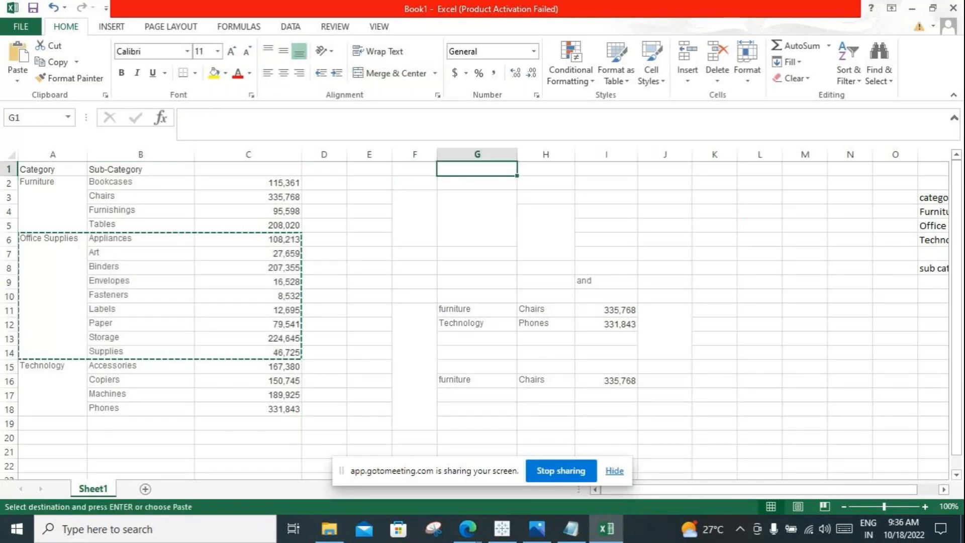
key("ctrl+v")
left_click(714, 225)
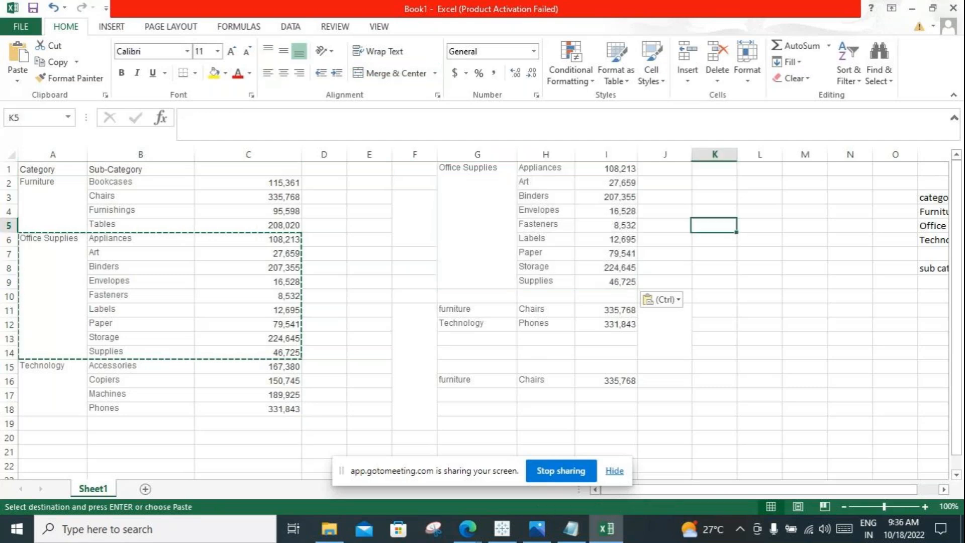
Step: Compare the Office Supplies block G1:I9 with the top 2 rows G11:I12, and clear the Office Supplies block
left_click_drag(477, 173, 606, 225)
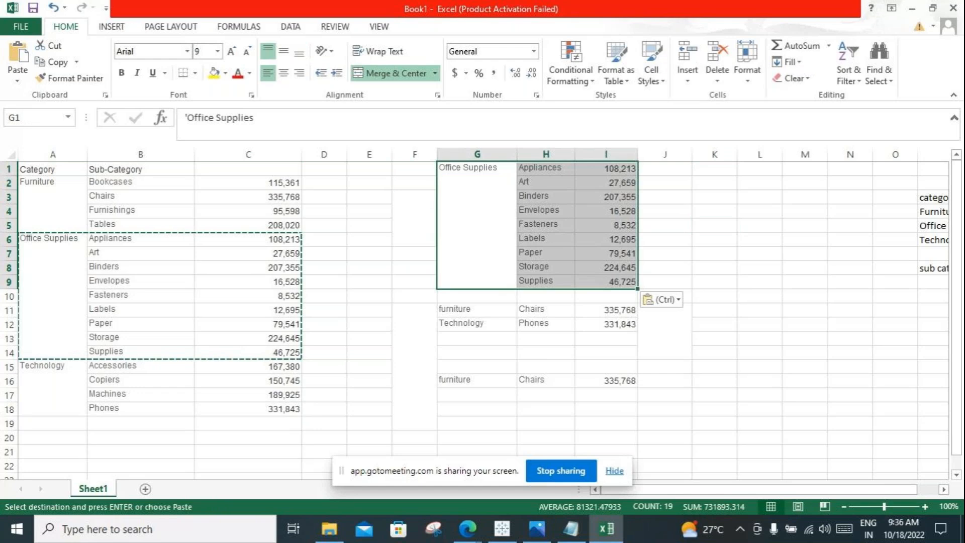
left_click_drag(467, 310, 607, 324)
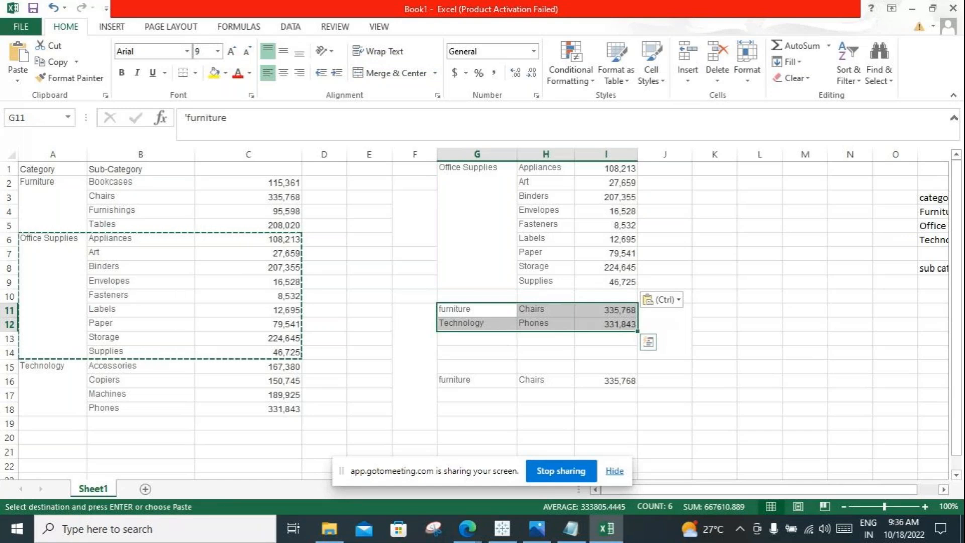
left_click(546, 296)
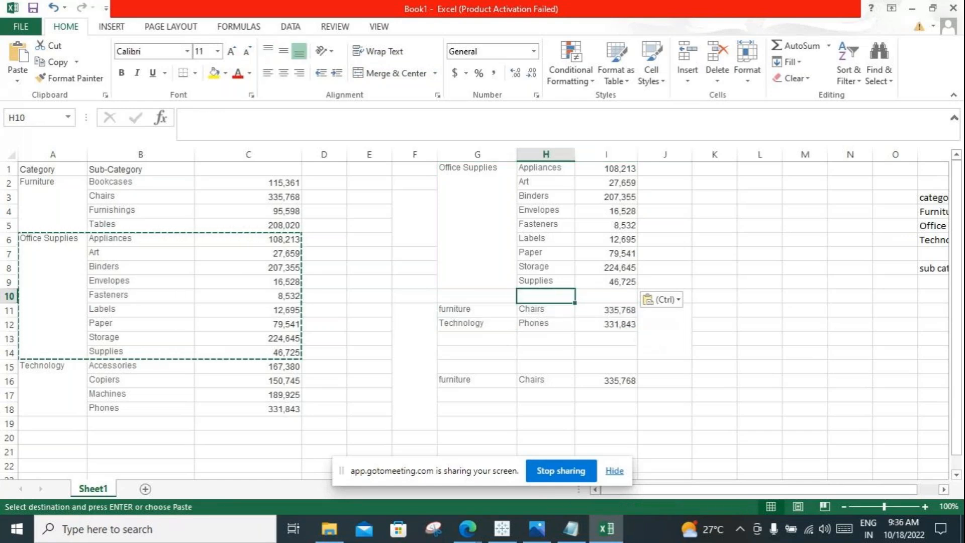
left_click_drag(714, 253, 759, 352)
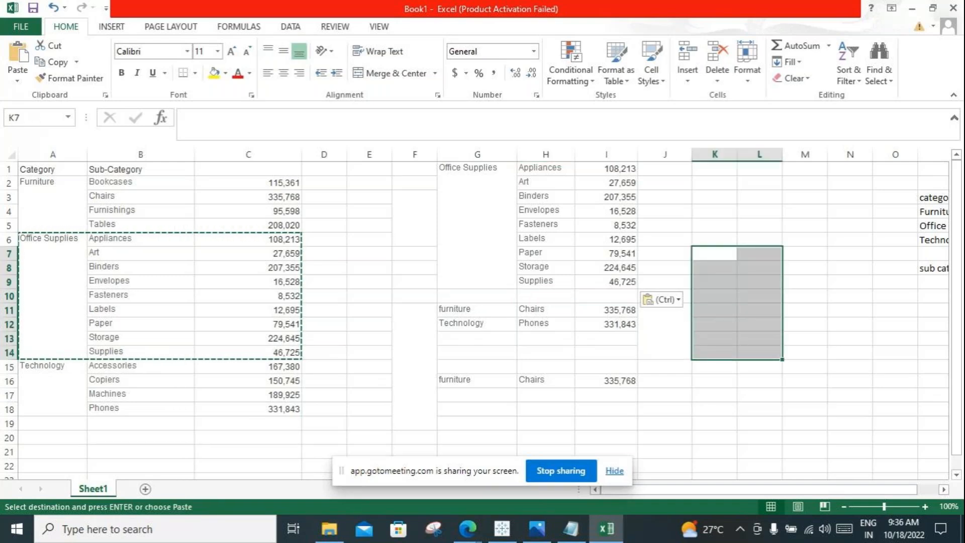
left_click_drag(53, 380, 248, 407)
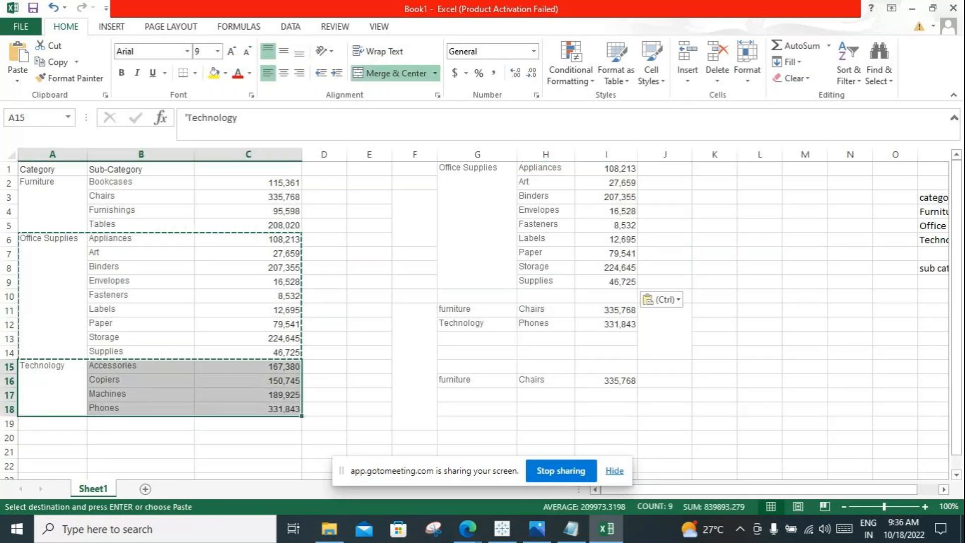
key("ctrl+c")
left_click(477, 225)
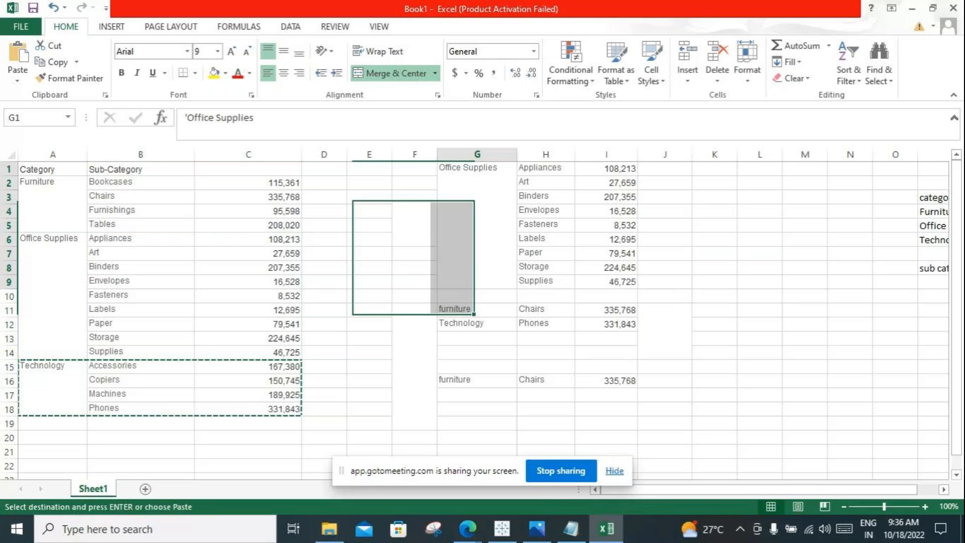
left_click_drag(477, 225, 665, 225)
key("Delete")
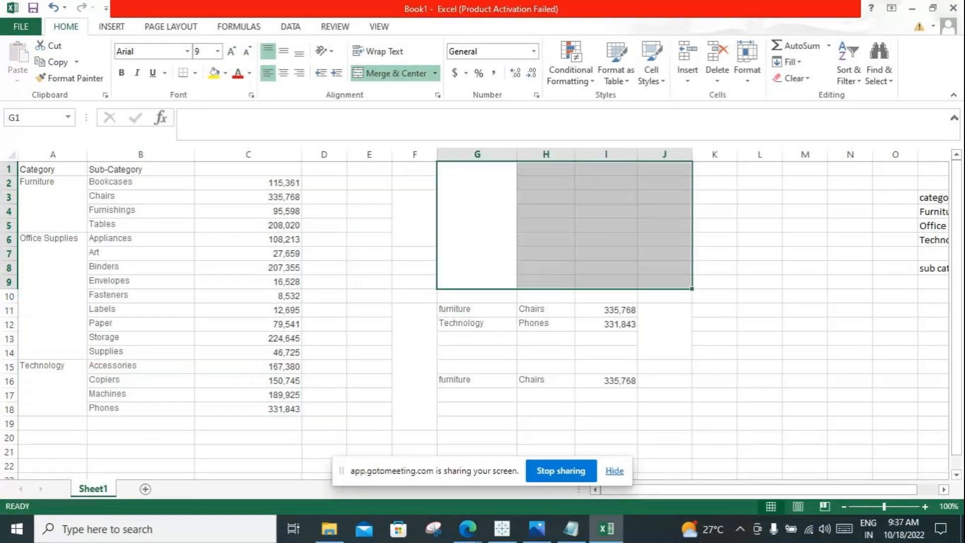
Step: Copy the Technology rows A15:C18 into the cleared area starting at H1
left_click_drag(52, 387, 248, 388)
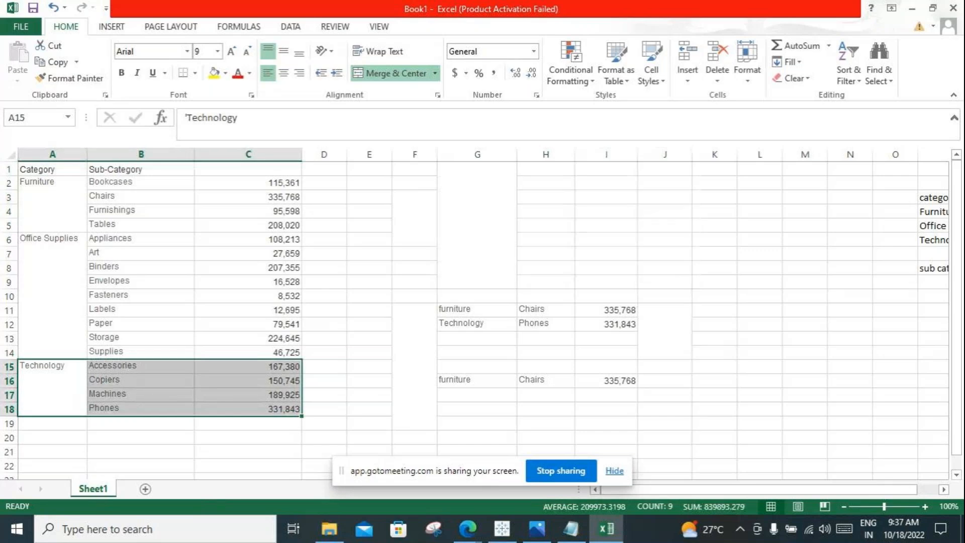
key("ctrl+c")
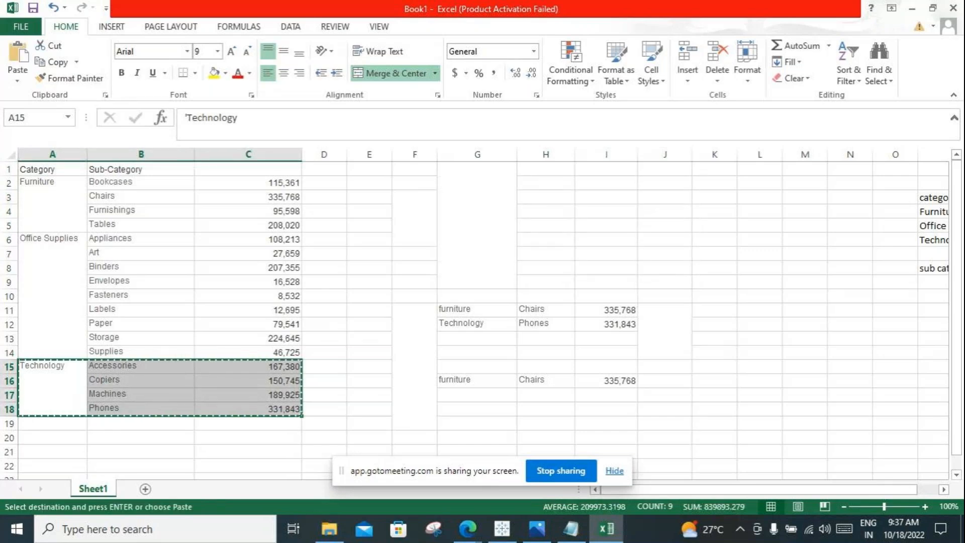
left_click(546, 169)
key("ctrl+v")
left_click(545, 190)
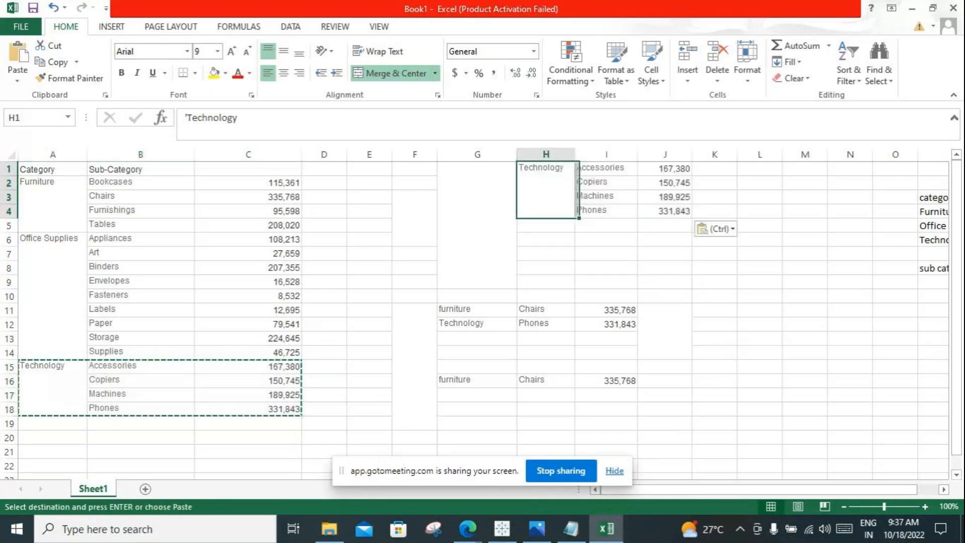
Step: Enter the word and in I7 between the Technology block H1:J4 and the top 2 rows G11:I12
left_click(477, 309)
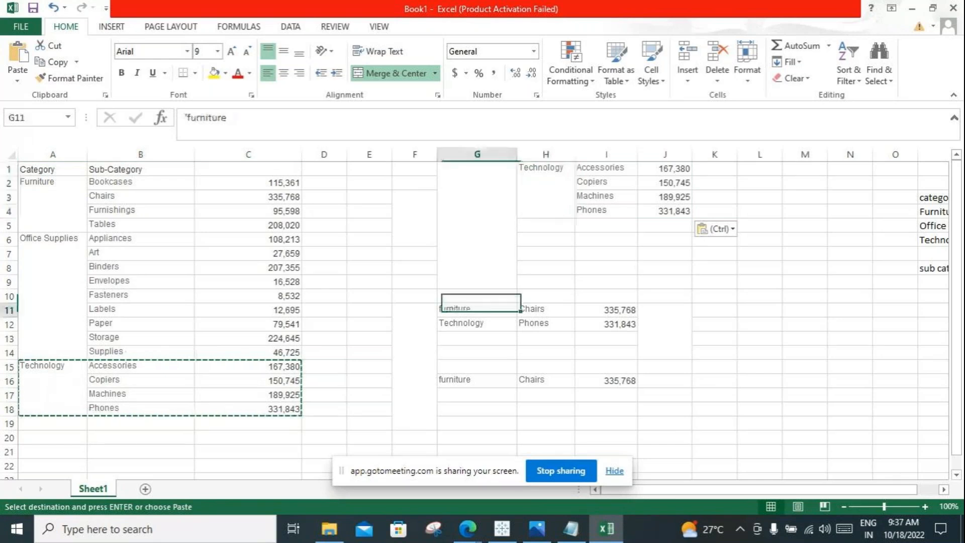
left_click_drag(477, 310, 606, 325)
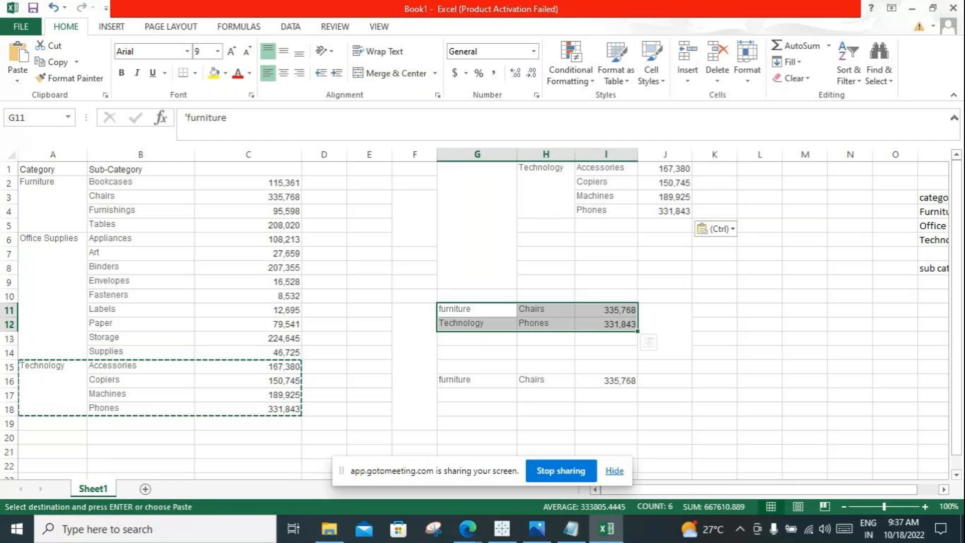
left_click(606, 253)
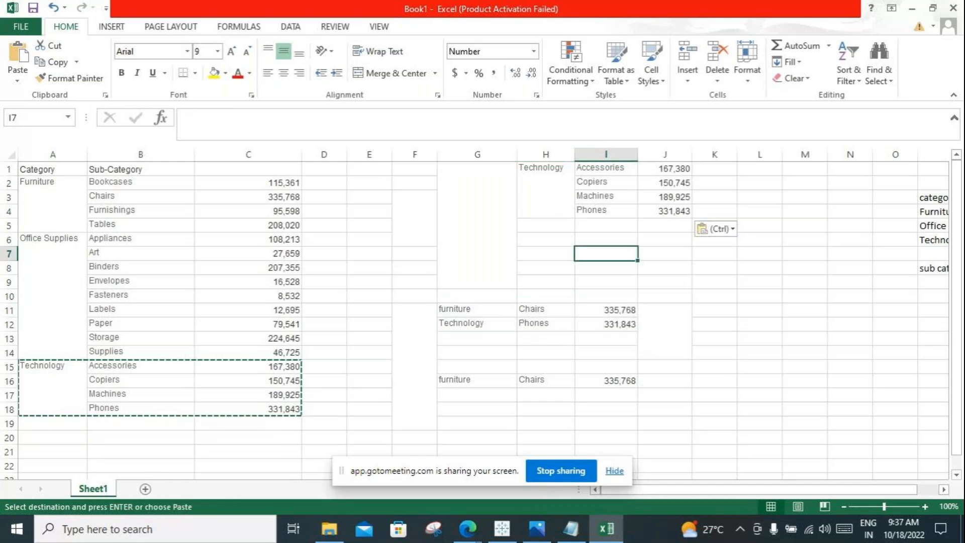
type("and")
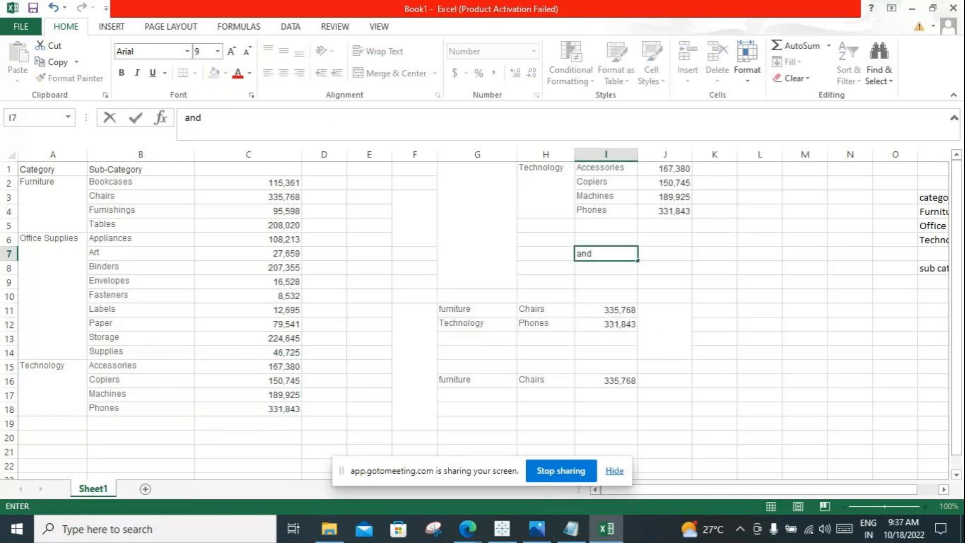
Step: Compare the top 2 rows G11:I12 with the Technology block H1:J4 and the source categories Furniture and Technology in column A
left_click_drag(545, 167, 664, 352)
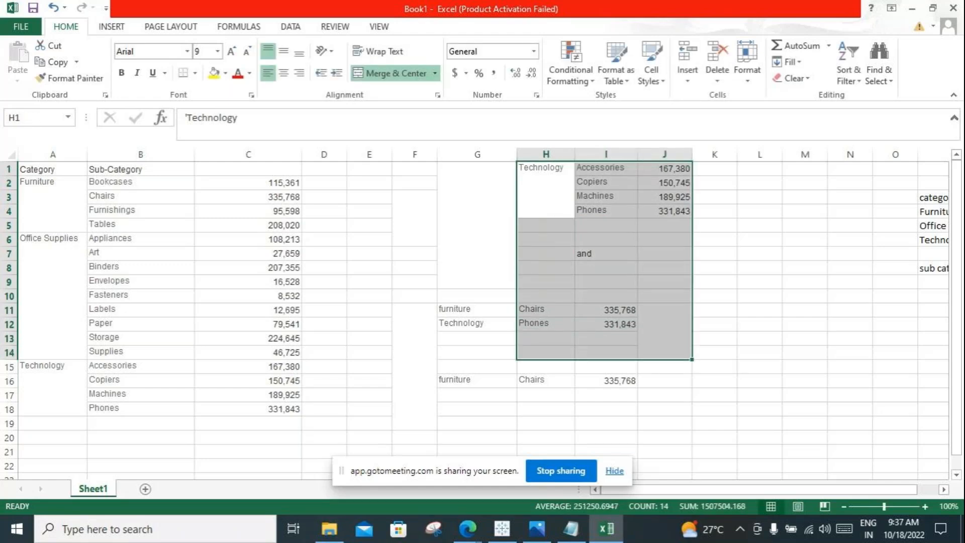
left_click(545, 338)
left_click_drag(476, 324, 611, 323)
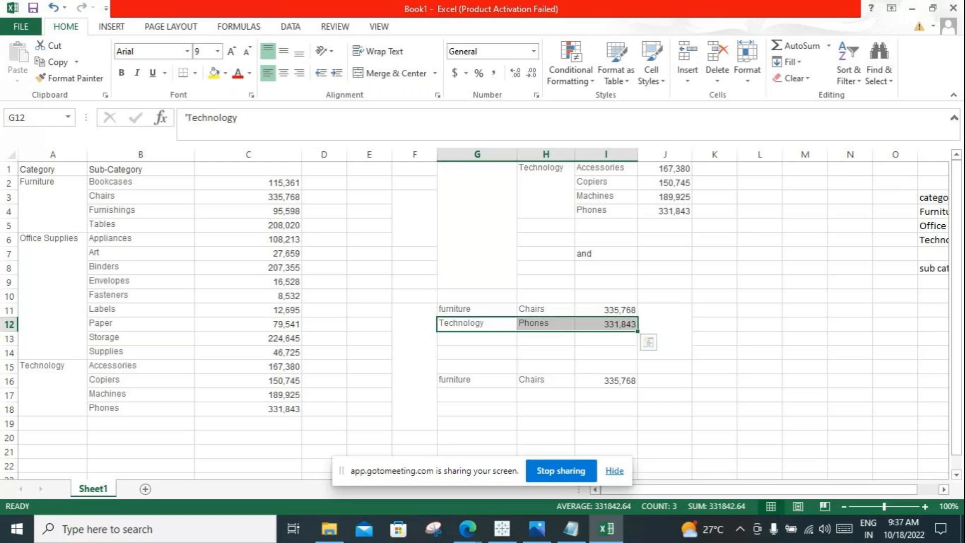
left_click(476, 409)
left_click_drag(477, 324, 605, 323)
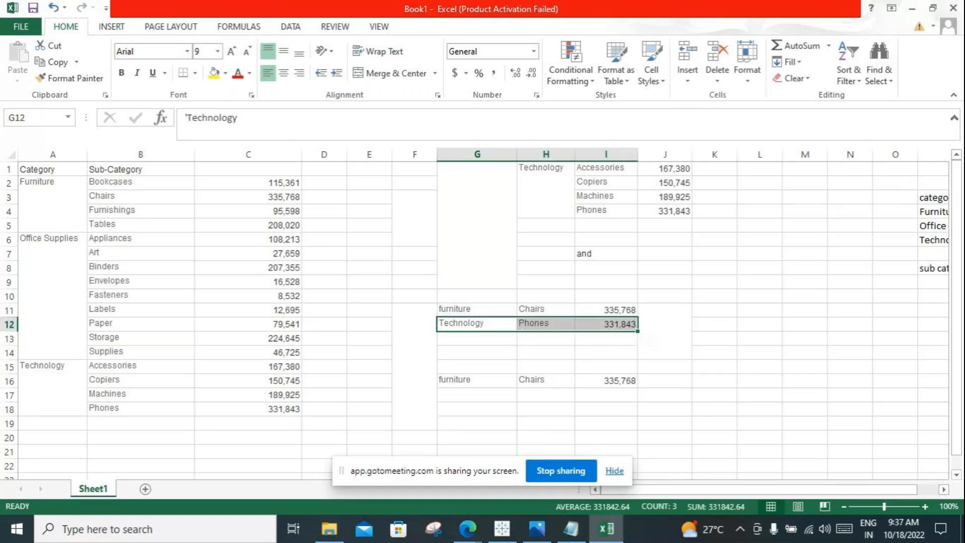
left_click_drag(533, 309, 606, 309)
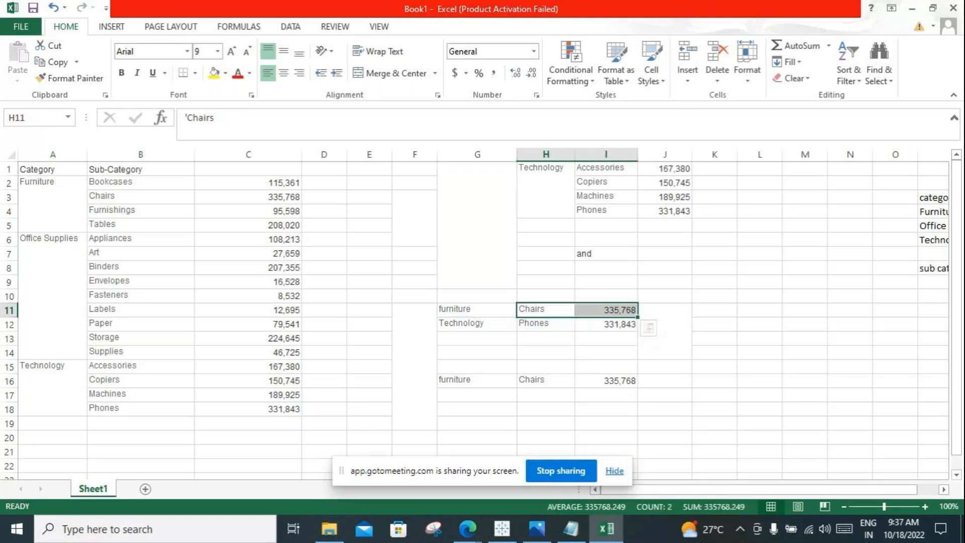
left_click(52, 204)
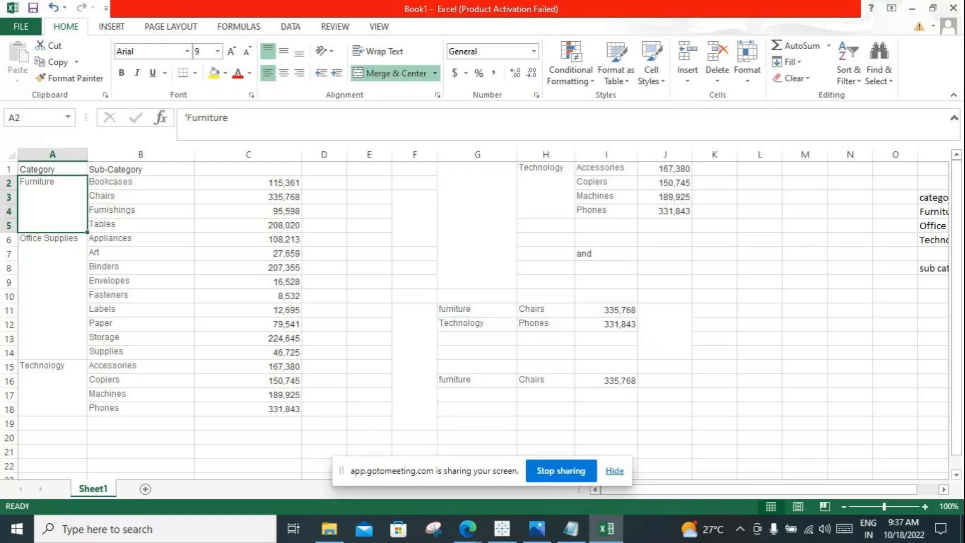
left_click(476, 310)
left_click(52, 387)
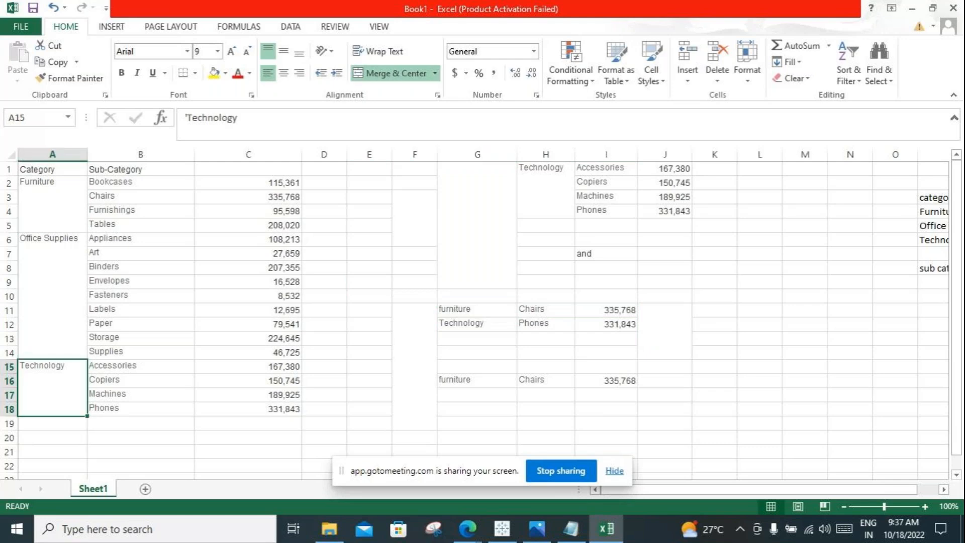
left_click(546, 324)
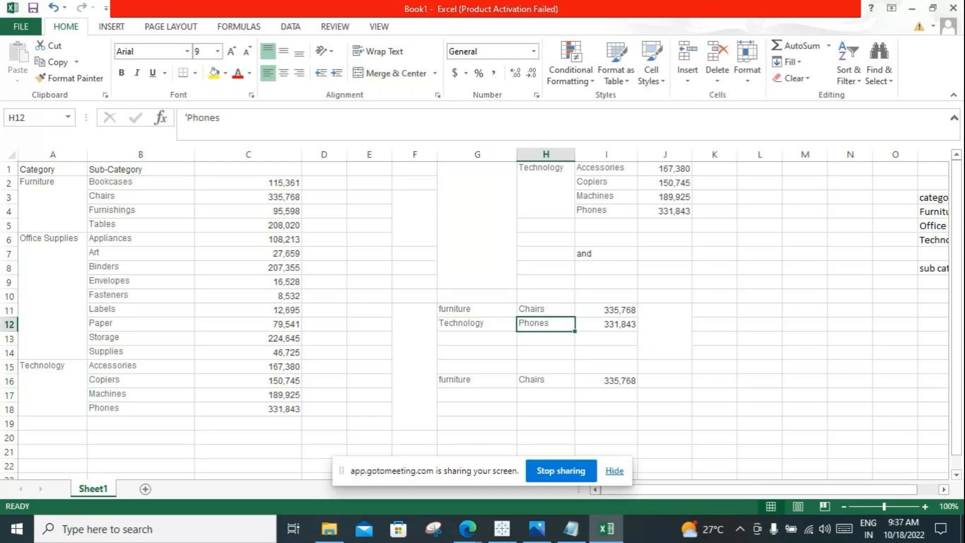
left_click_drag(476, 310, 658, 322)
left_click(476, 338)
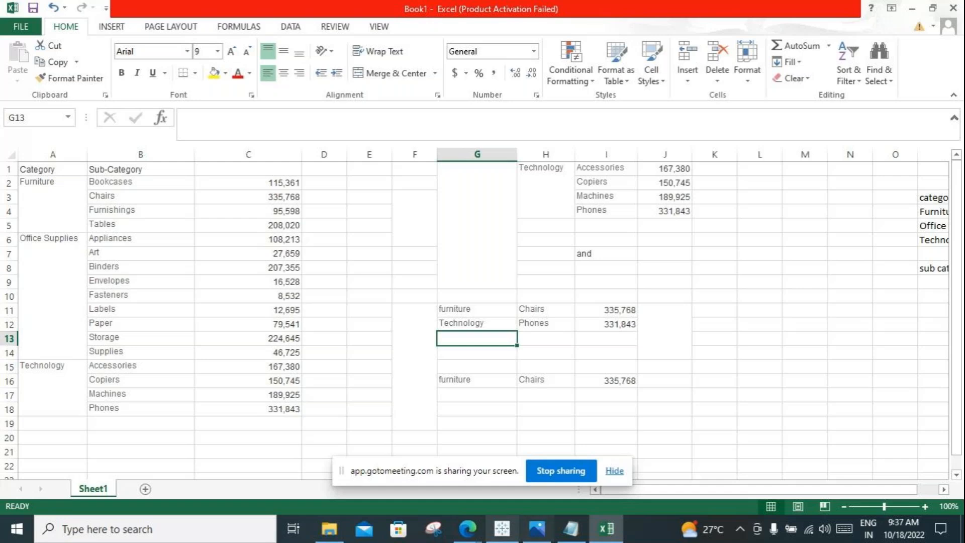
Step: Switch to Tableau and add the Category: Technology filter on Sheet 1 to context
left_click(502, 528)
right_click(234, 138)
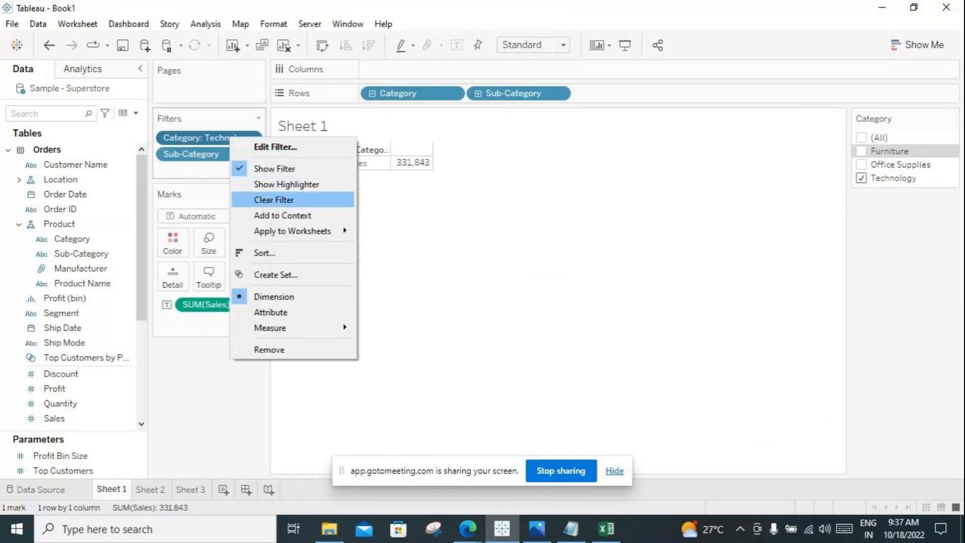
left_click(283, 215)
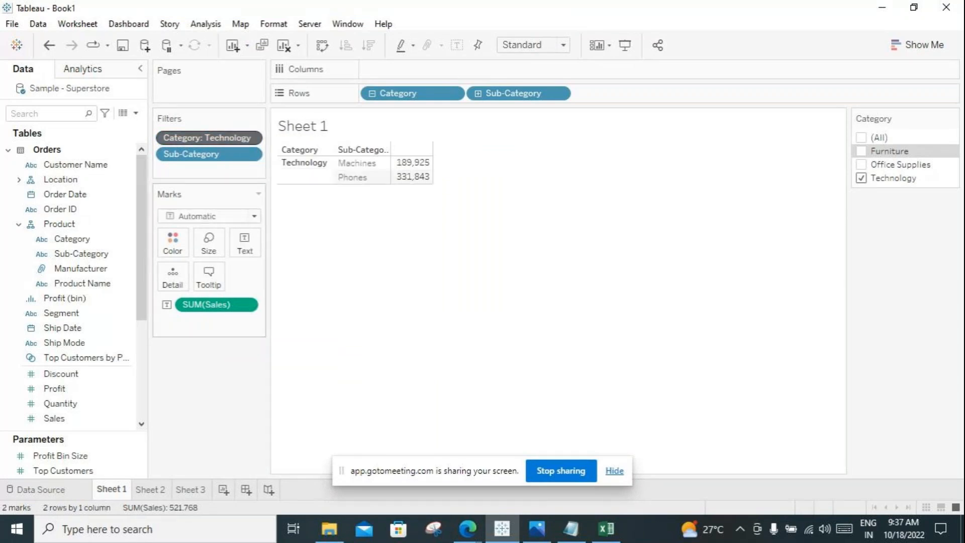
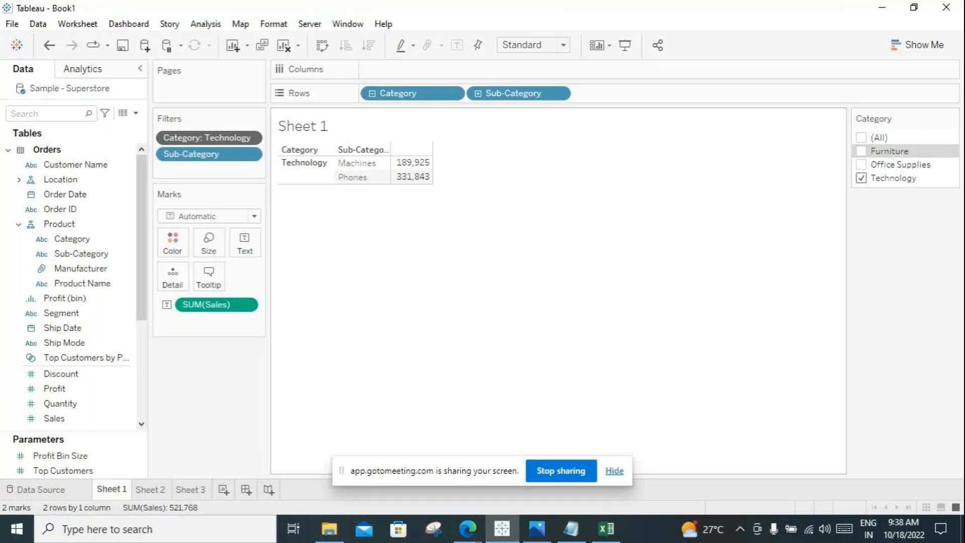
Step: Switch to Excel and clear the top 2 rows in F10:J19 and the word and in I7
left_click(606, 528)
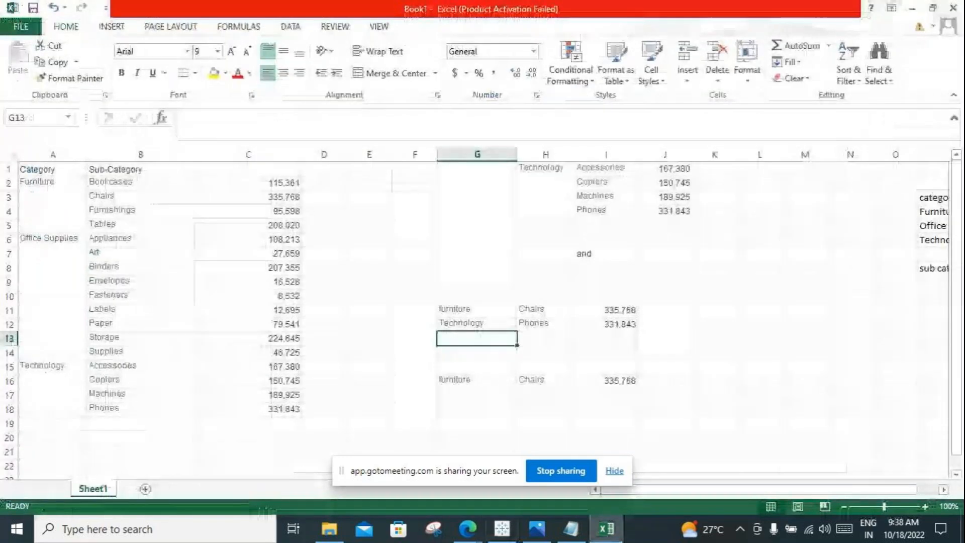
left_click_drag(477, 241, 665, 382)
left_click(478, 241)
left_click_drag(414, 296, 664, 423)
key("Delete")
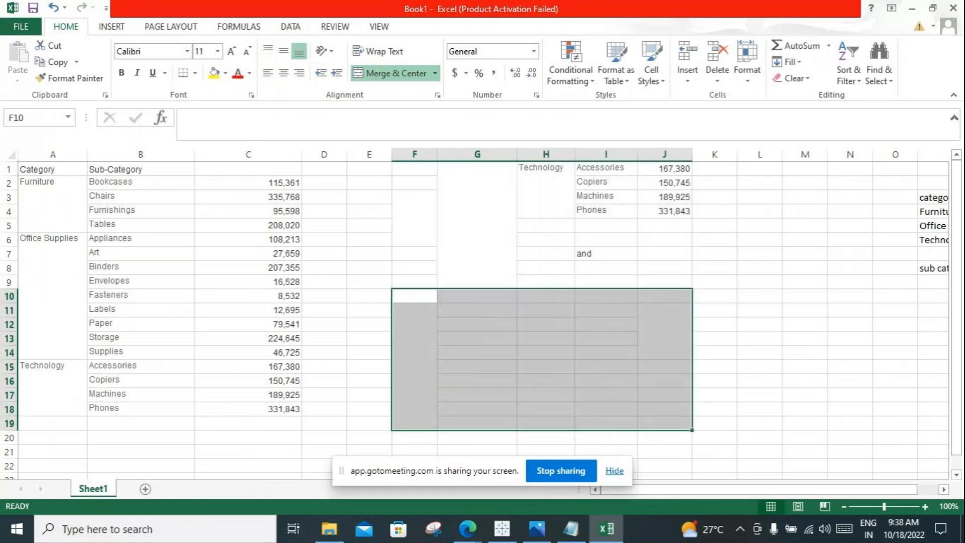
left_click(606, 253)
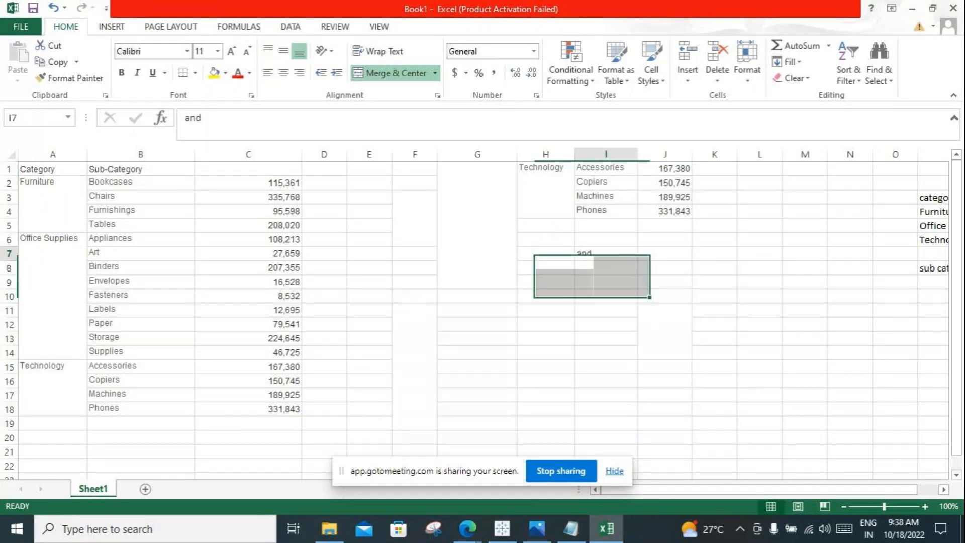
key("Delete")
Step: Compare the copied Technology block H1:J4 with its source rows A15:C18
left_click_drag(545, 176, 664, 209)
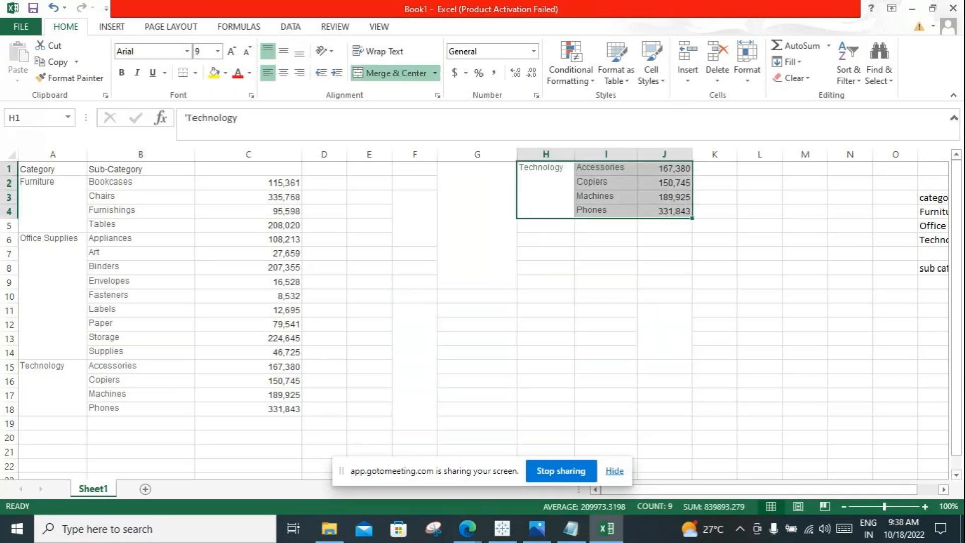
left_click_drag(45, 366, 251, 408)
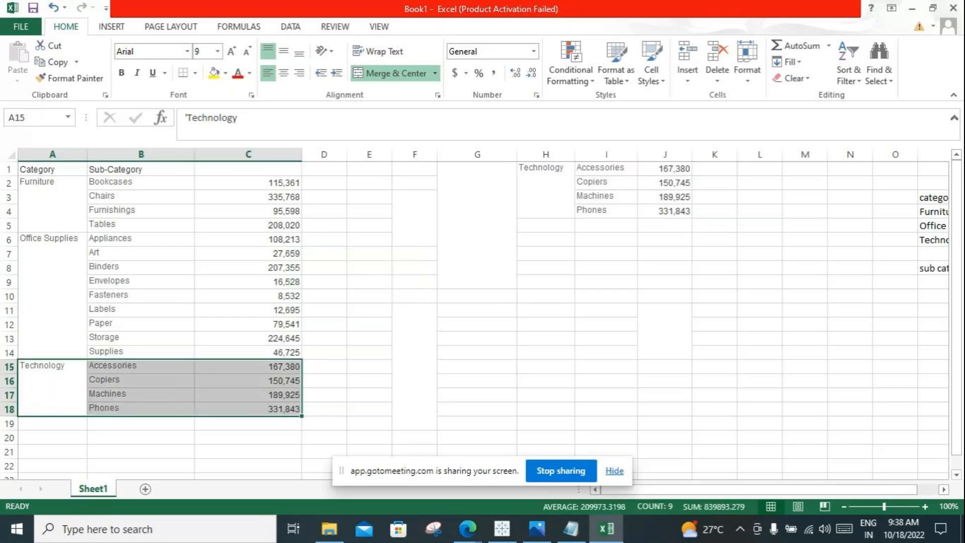
left_click_drag(546, 176, 664, 208)
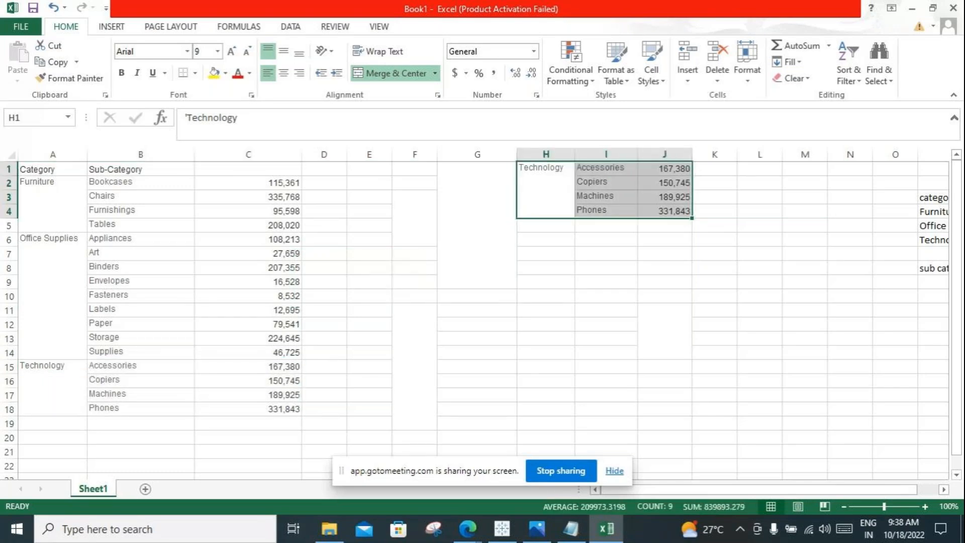
Step: Enter the note it load into temparary in H6 below the Technology block
left_click(546, 239)
type("it load")
scroll(478, 312, "down", 1)
scroll(478, 311, "up", 1)
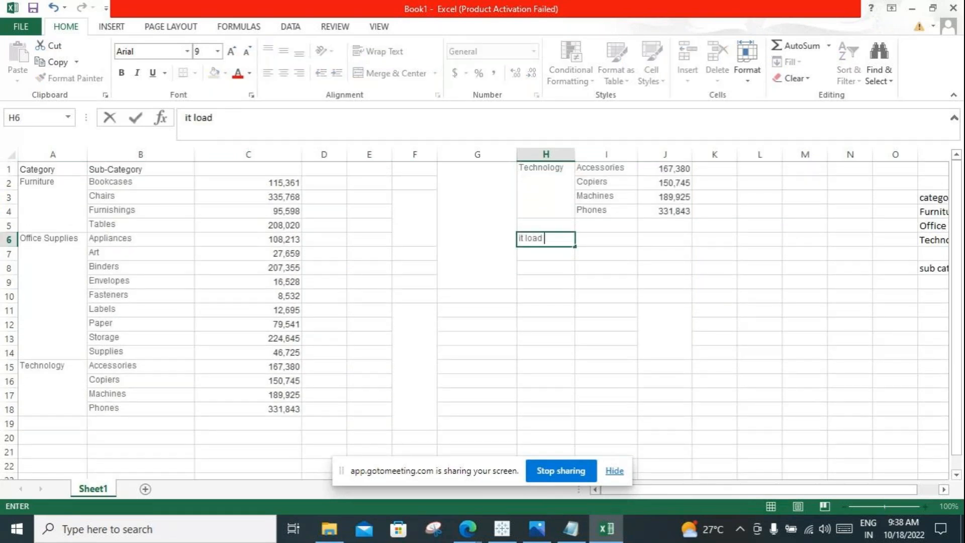
type("into tempar")
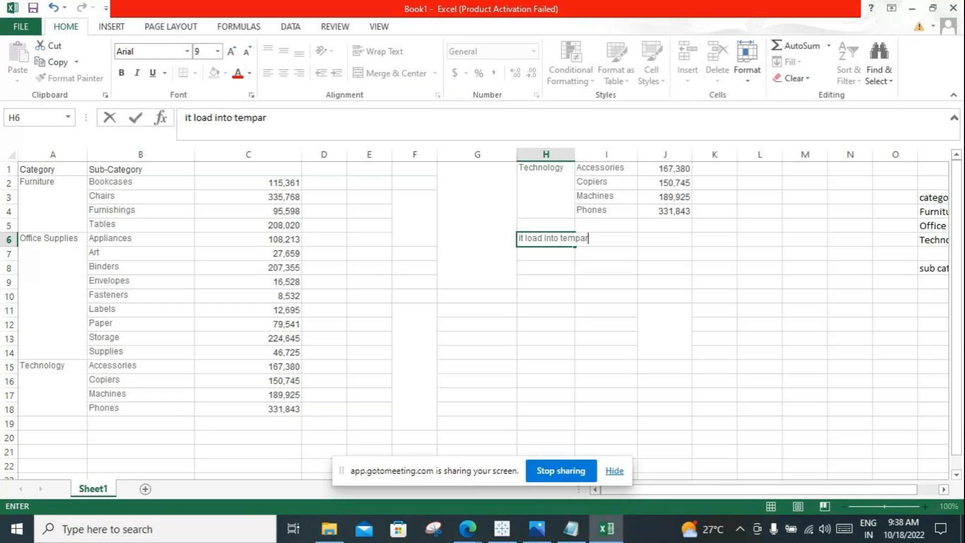
type("ar")
type("y")
scroll(477, 311, "down", 2)
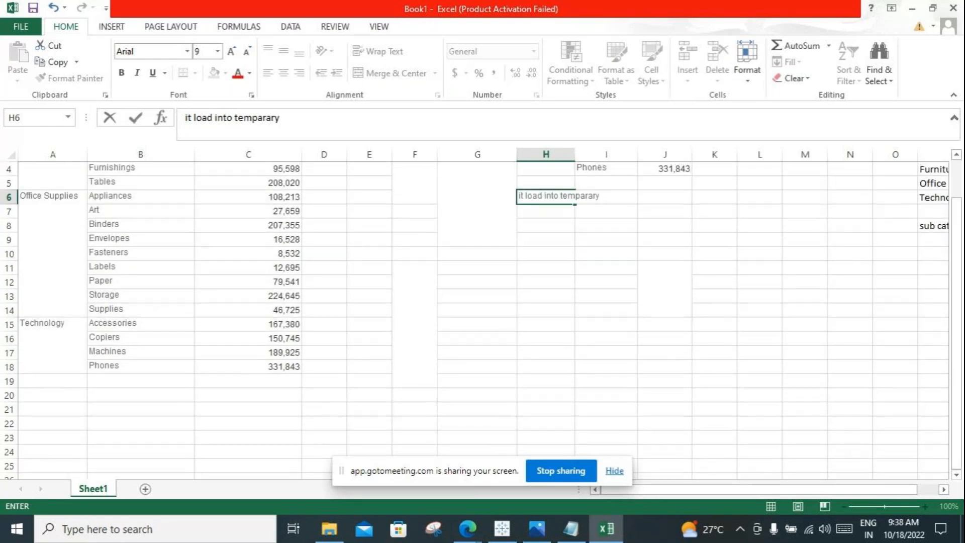
scroll(482, 311, "up", 1)
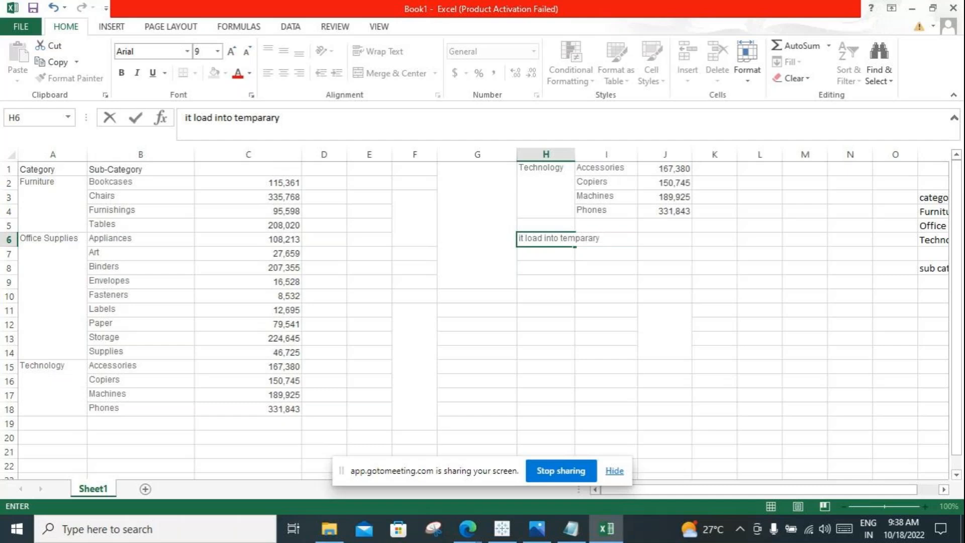
left_click(546, 296)
Step: Review the sub category(top 2) note in P8 against the Technology block H1:J4 and the source rows A15:C18
left_click(934, 268)
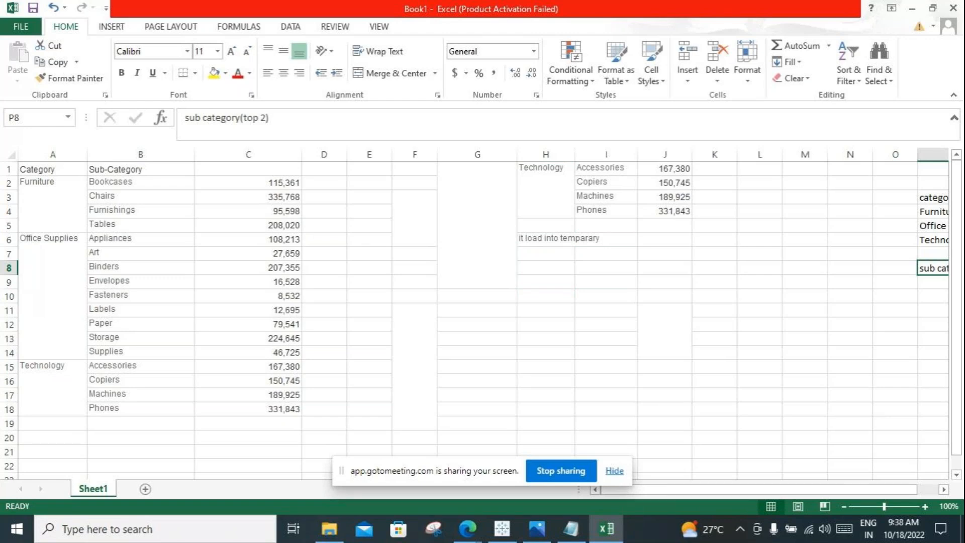
left_click_drag(546, 168, 664, 211)
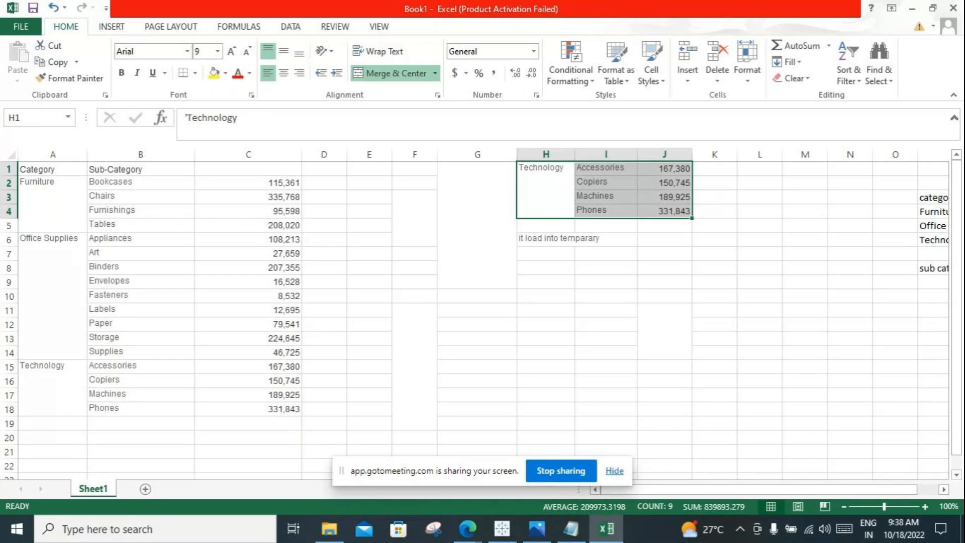
left_click(546, 190)
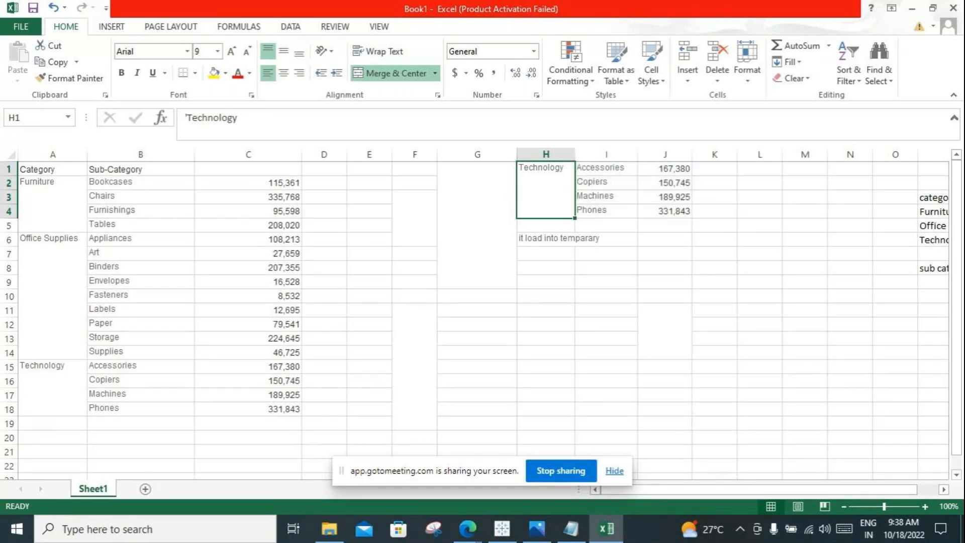
left_click_drag(45, 372, 251, 408)
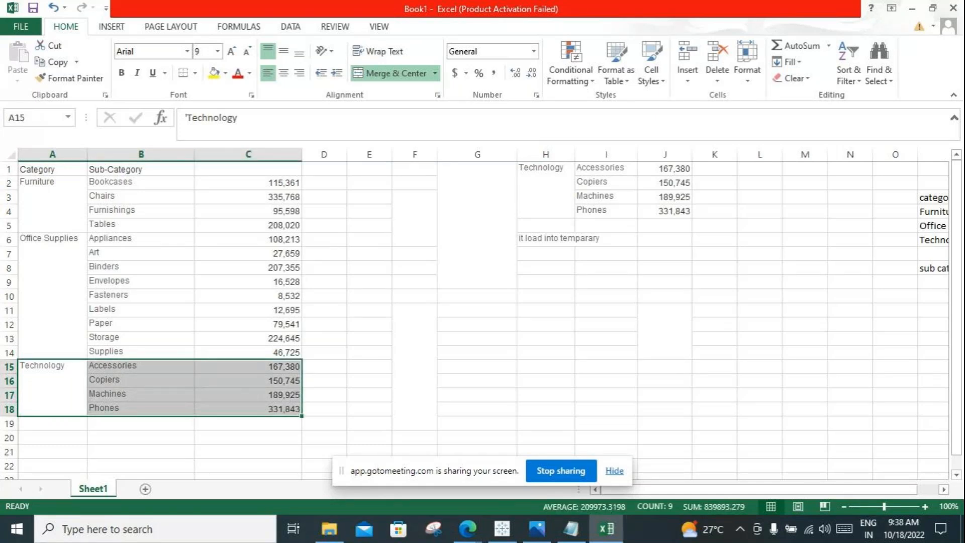
Step: Switch to Tableau and change the Category context filter on Sheet 1 to only Office Supplies
left_click(502, 529)
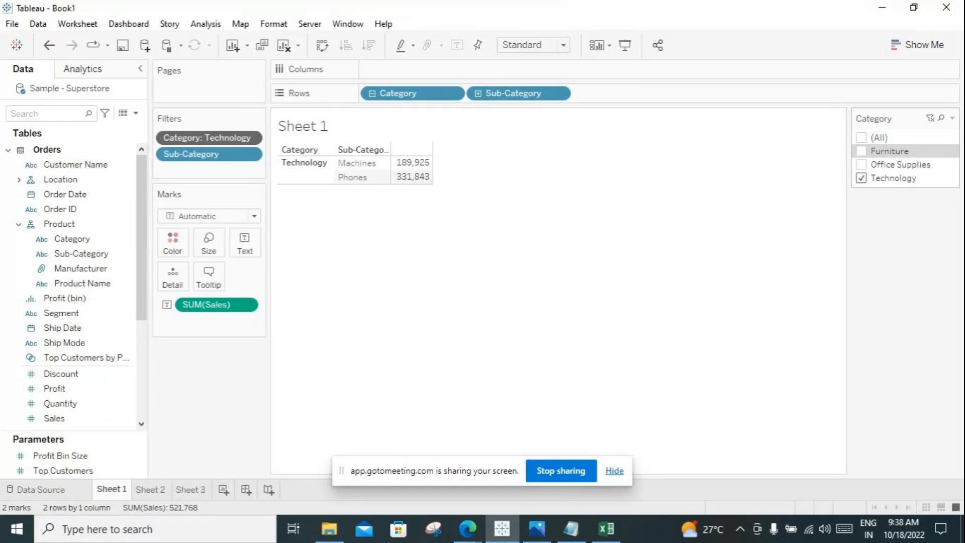
left_click(861, 178)
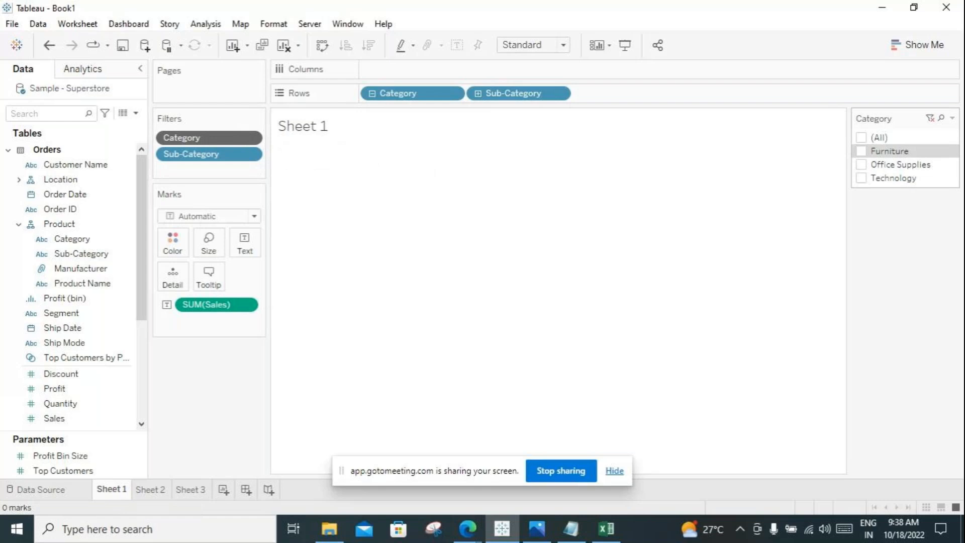
left_click(862, 164)
mouse_move(413, 176)
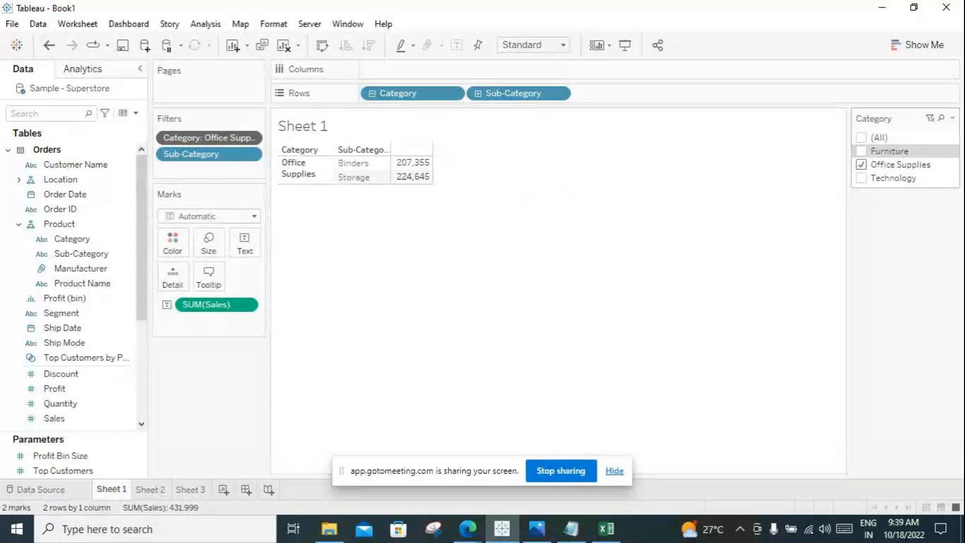
Step: Change the Category context filter to only Furniture and move SUM(Sales) from Marks to Columns
left_click(861, 151)
left_click(861, 165)
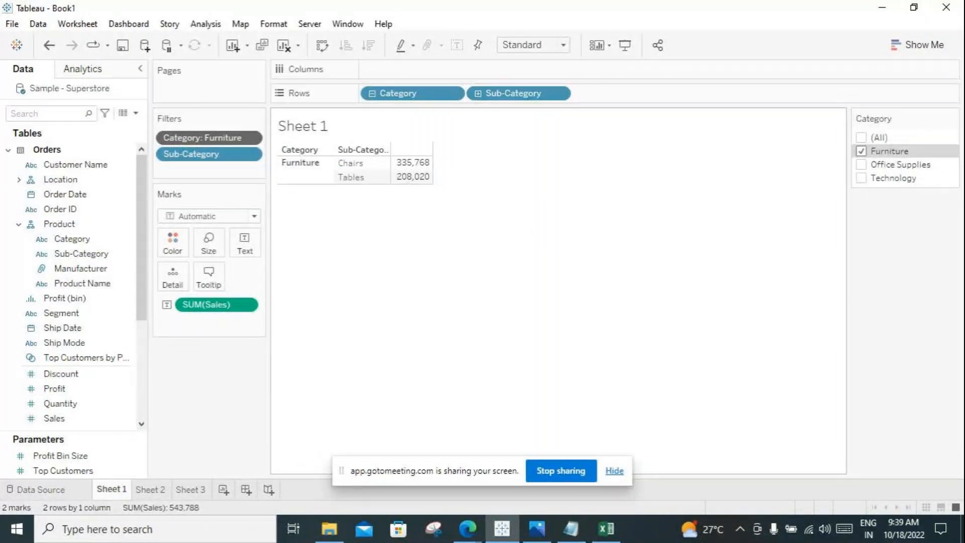
left_click_drag(216, 305, 497, 72)
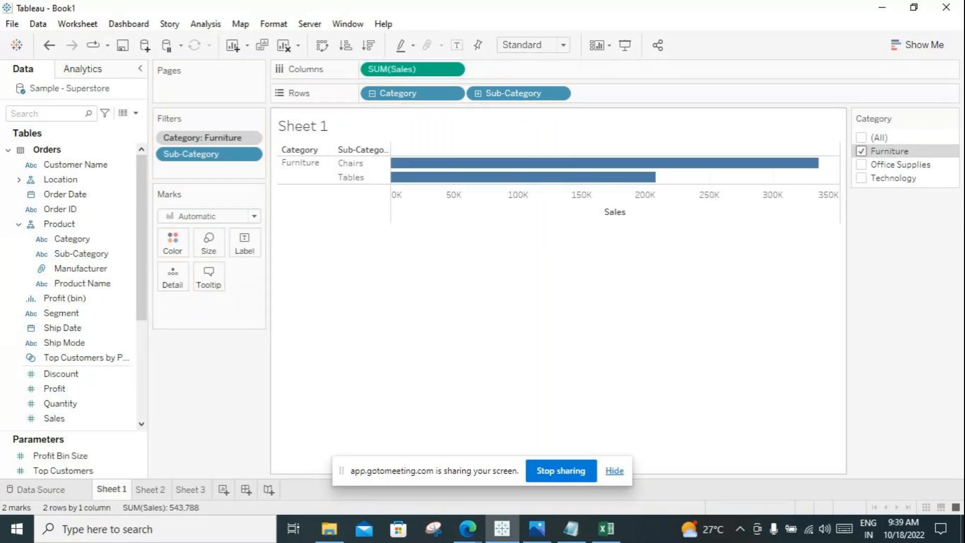
Step: Switch to the context filter notes in Notepad and enlarge the window so the long lines fit better
left_click(570, 528)
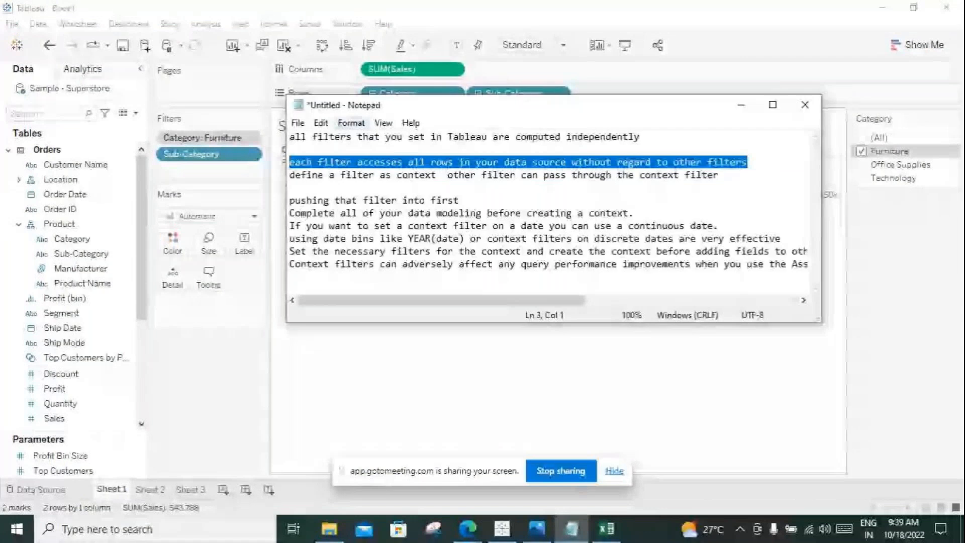
left_click_drag(638, 322, 638, 401)
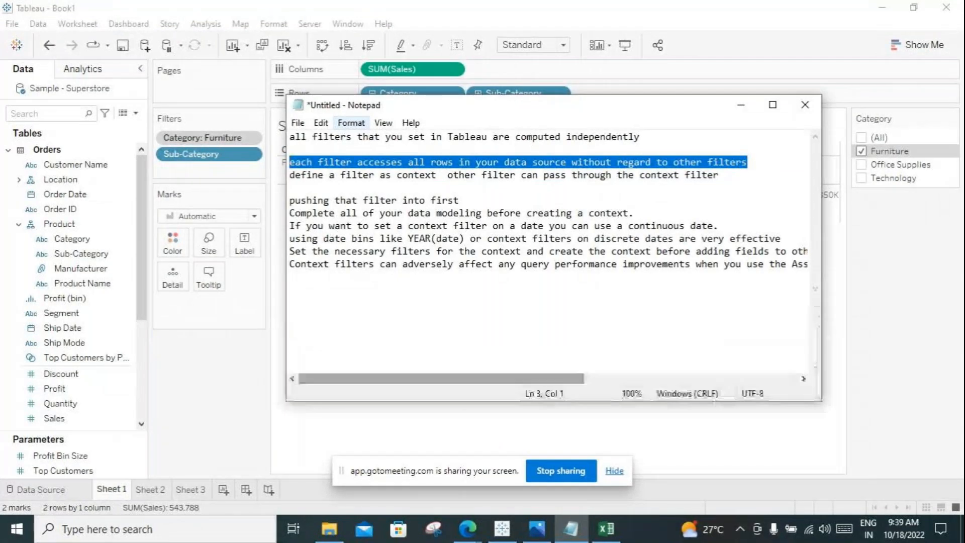
left_click_drag(822, 262, 951, 276)
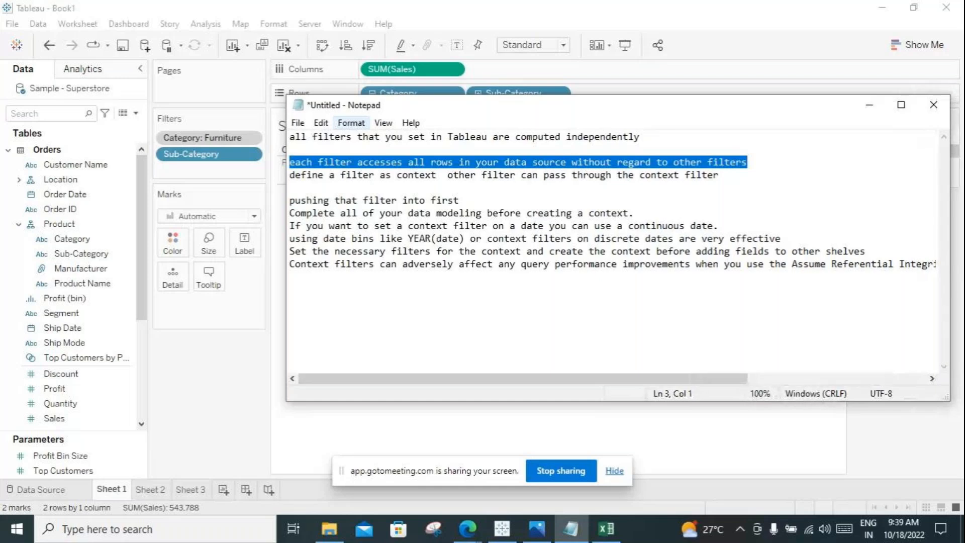
left_click_drag(286, 296, 123, 297)
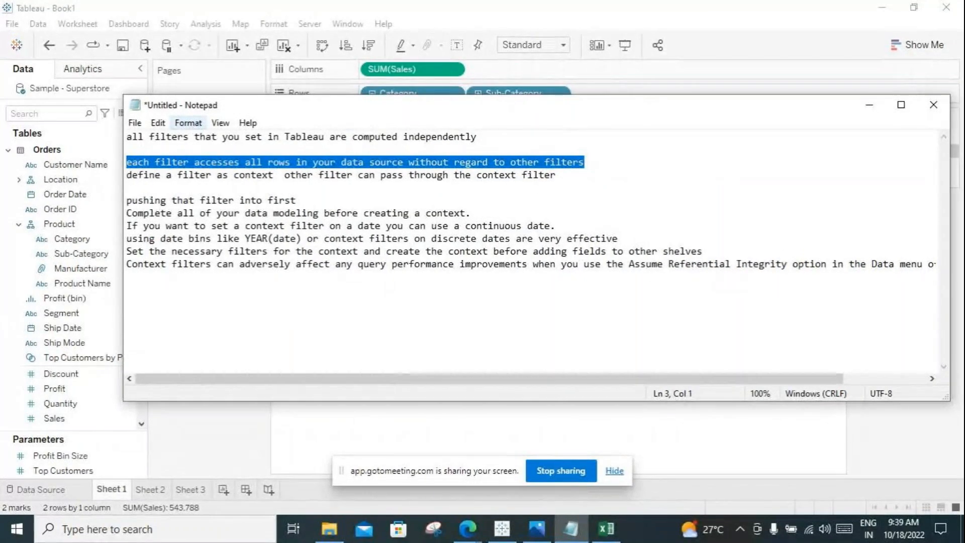
Step: Break the last note line before "when you use the Assume Referential Integrity" and remove the blank line below the first note
left_click(527, 264)
key("Delete")
key("Return")
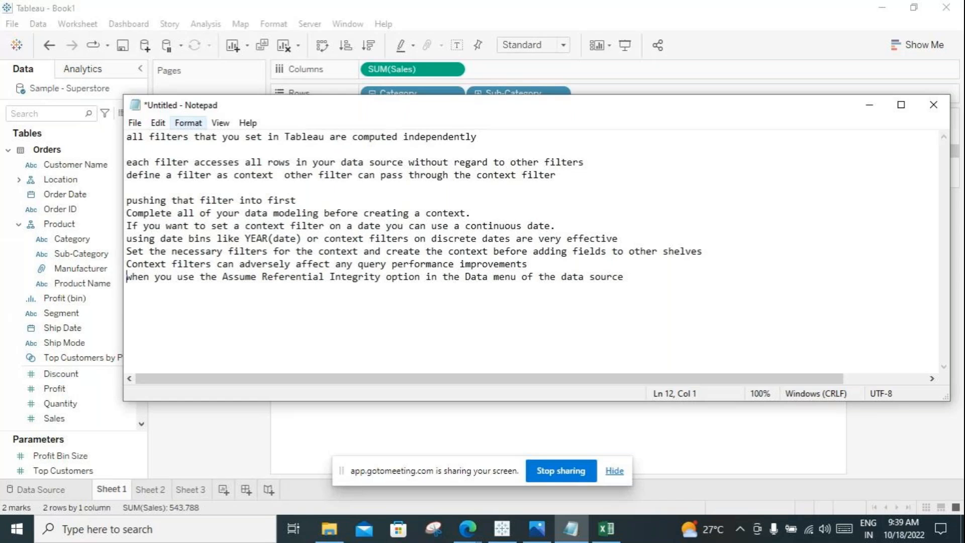
left_click(127, 149)
key("Delete")
Step: Review the three notes on how filters are computed and the notes from "pushing that filter into first" onward
left_click_drag(128, 175, 127, 137)
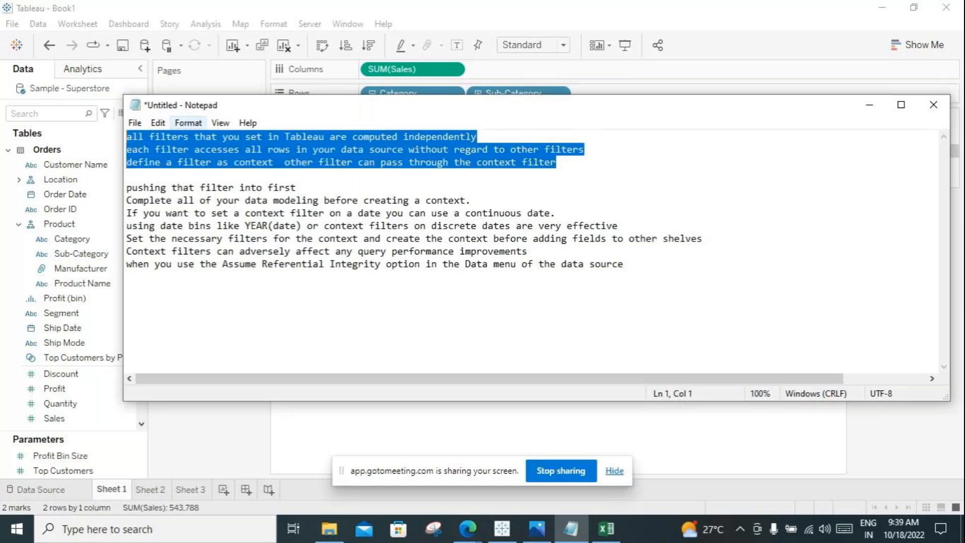
left_click_drag(623, 263, 126, 187)
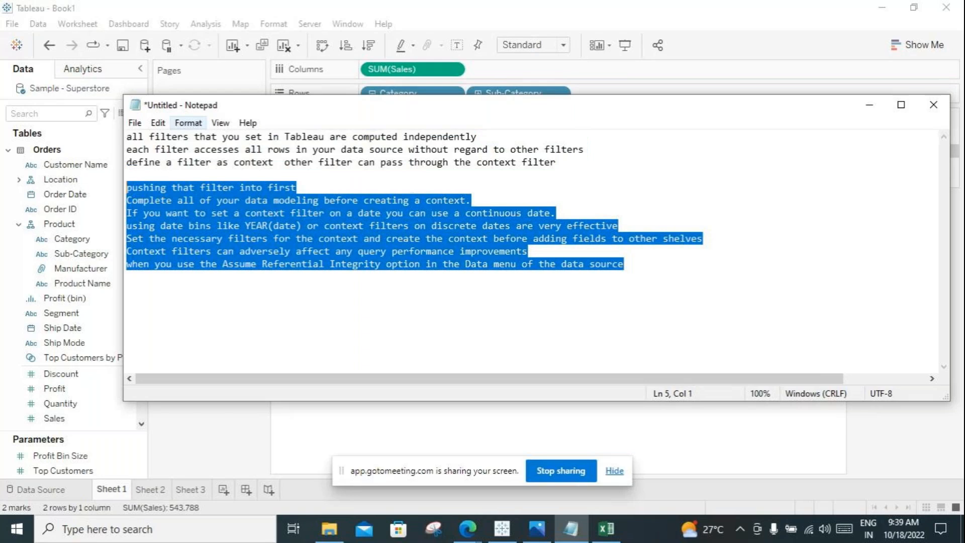
left_click(127, 276)
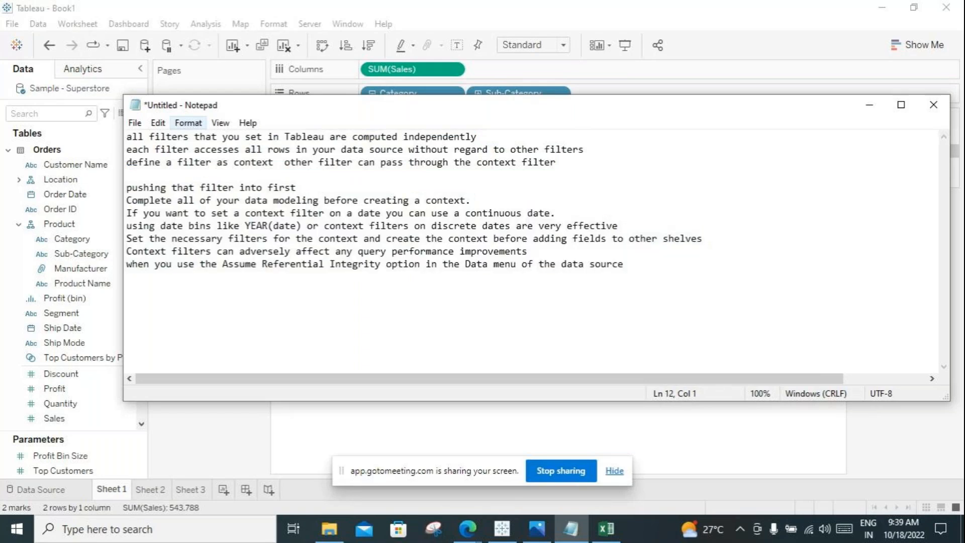
Step: Copy all the Notepad notes, send them to Everyone in the GoToMeeting chat, and check the sent message
left_click_drag(127, 277, 127, 136)
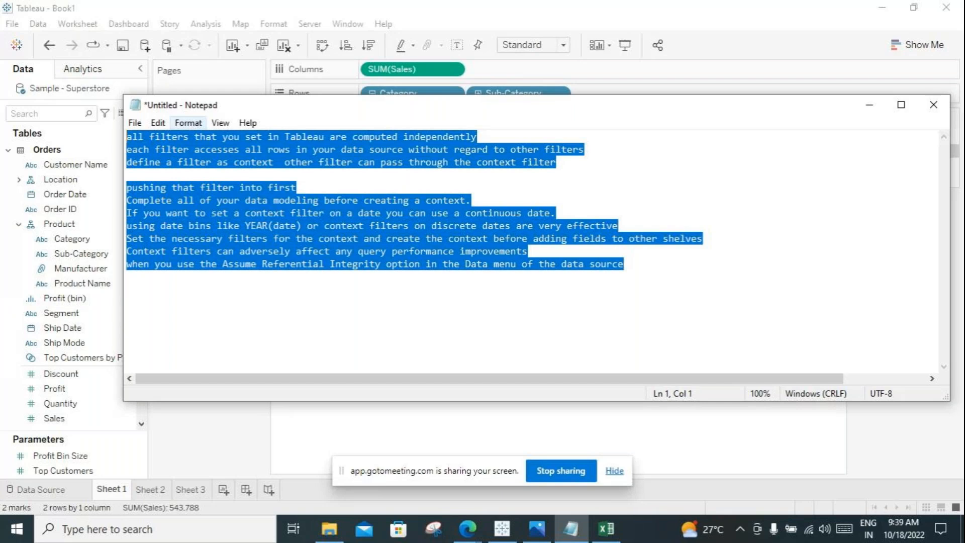
mouse_move(468, 529)
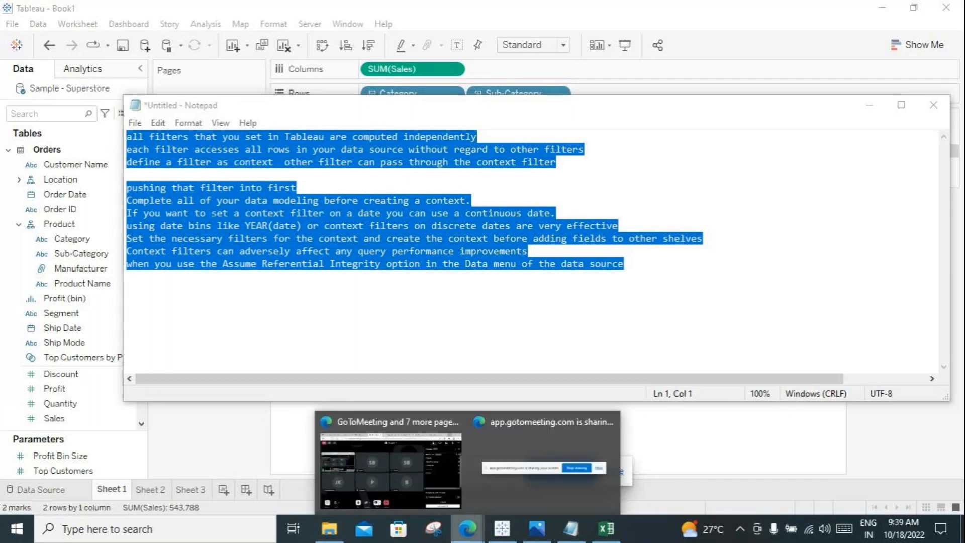
left_click(386, 480)
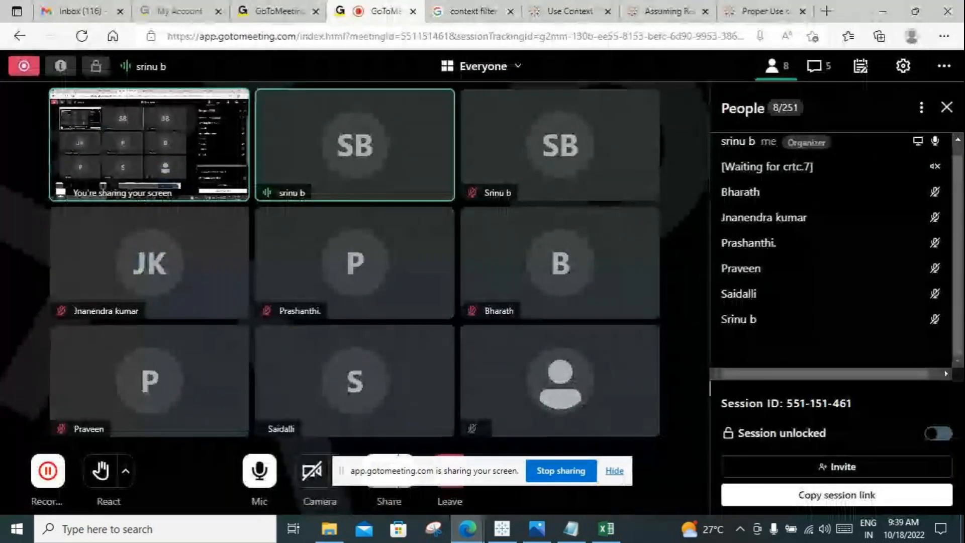
left_click(818, 66)
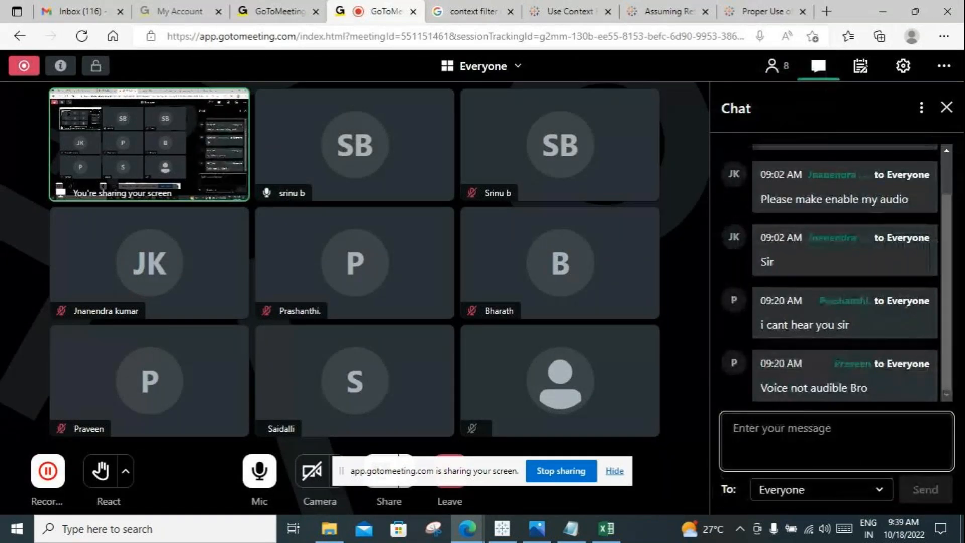
key("ctrl+v")
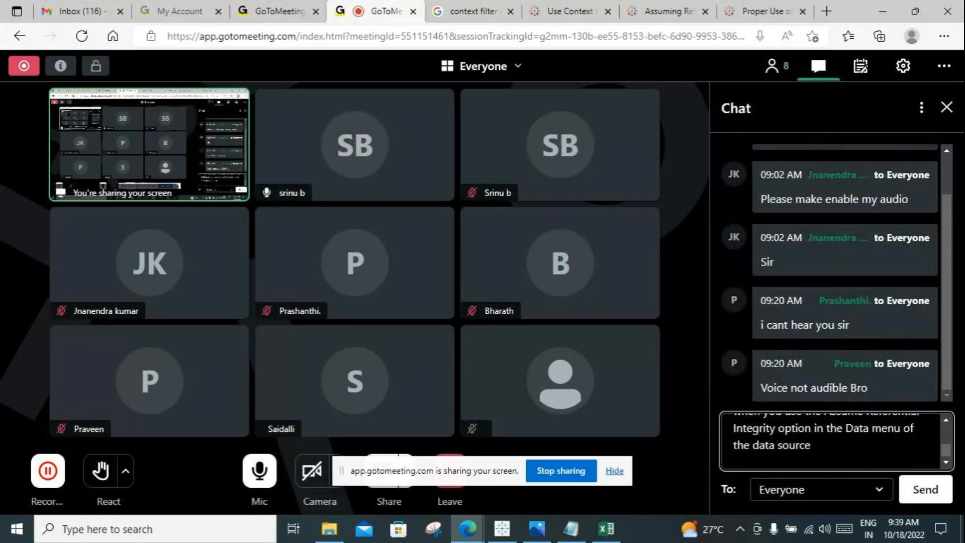
key("Return")
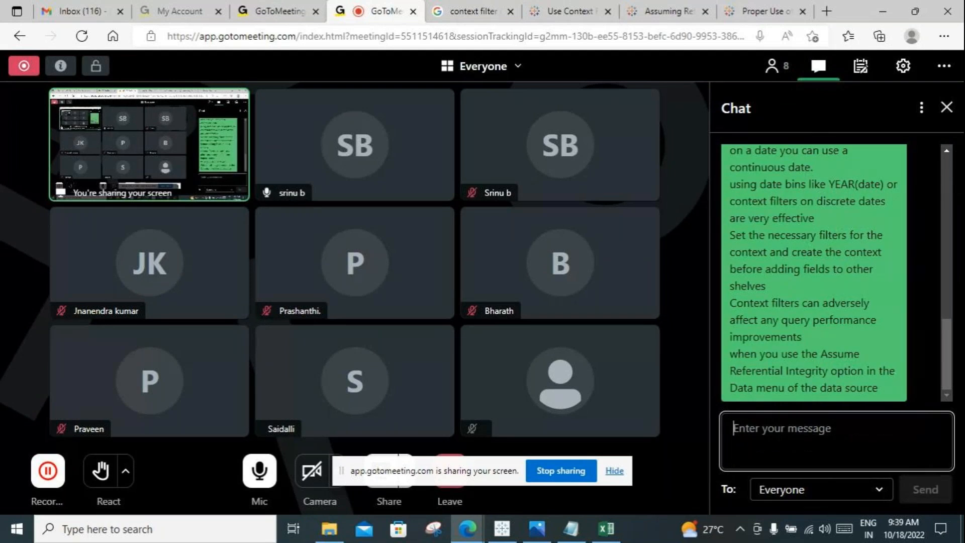
scroll(830, 273, "up", 2)
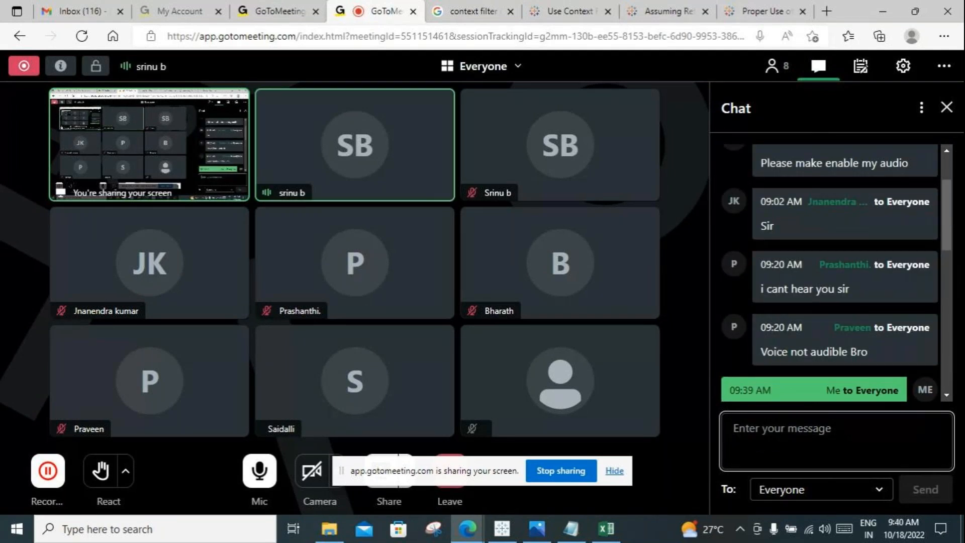
scroll(830, 272, "down", 1)
scroll(829, 271, "down", 1)
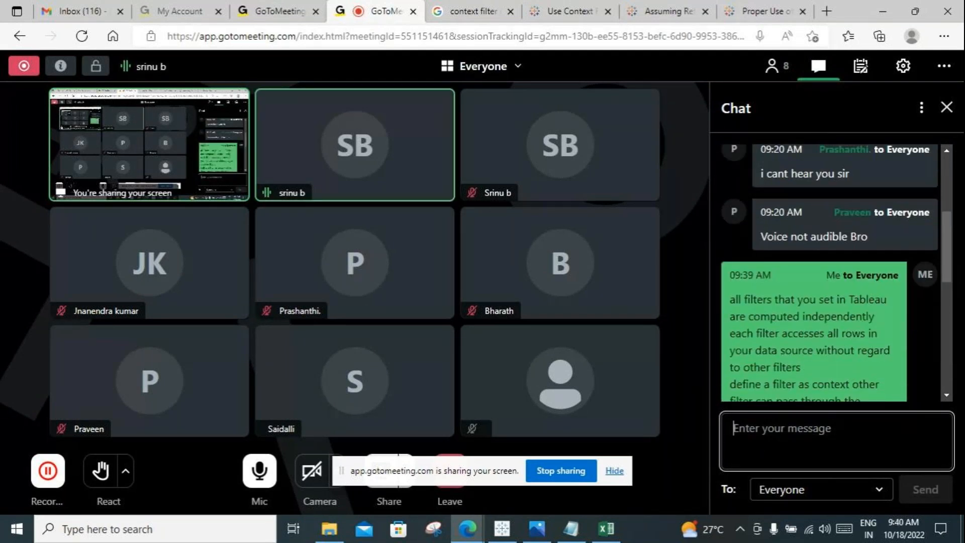
Step: Read through the notes sent in the meeting chat, go back to its earliest messages, and show the list of attendees
scroll(830, 271, "down", 3)
scroll(814, 271, "down", 5)
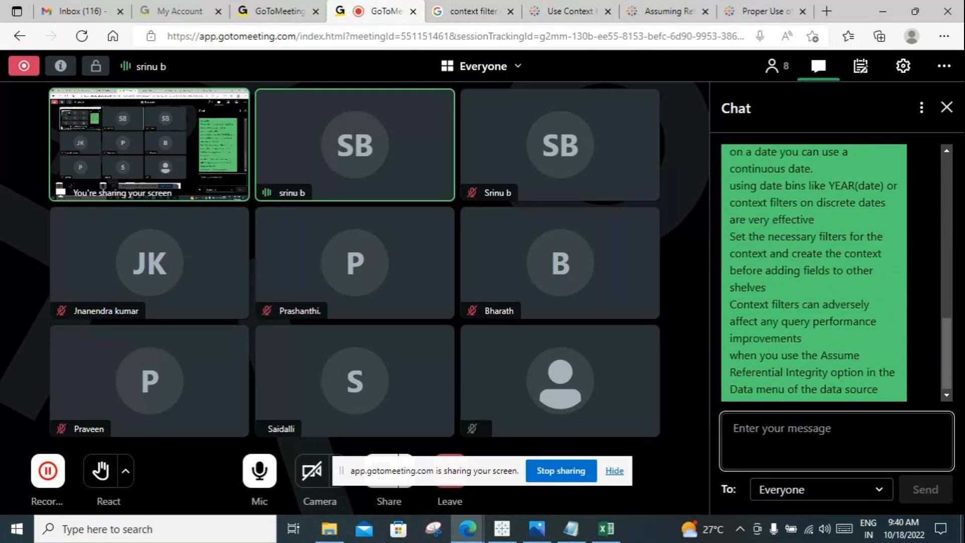
scroll(814, 272, "up", 3)
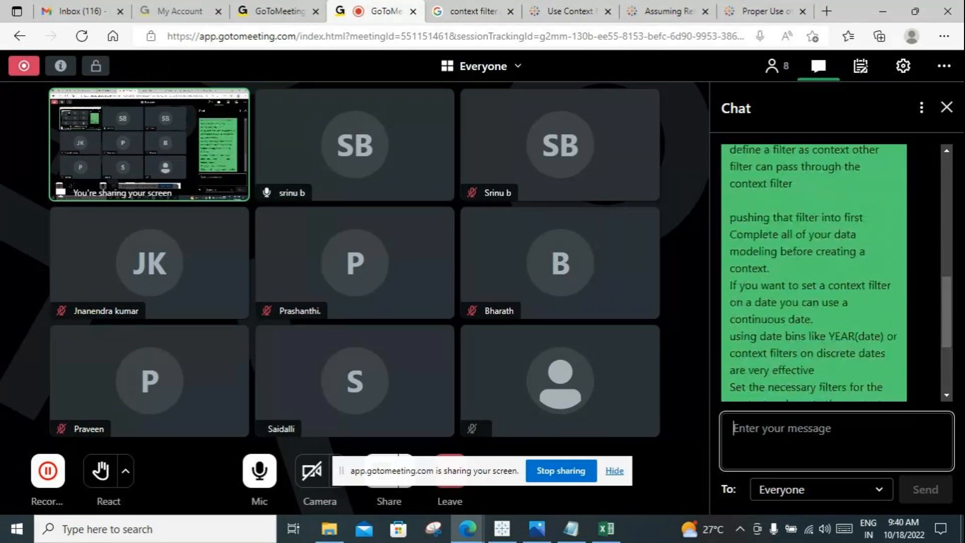
scroll(829, 271, "up", 10)
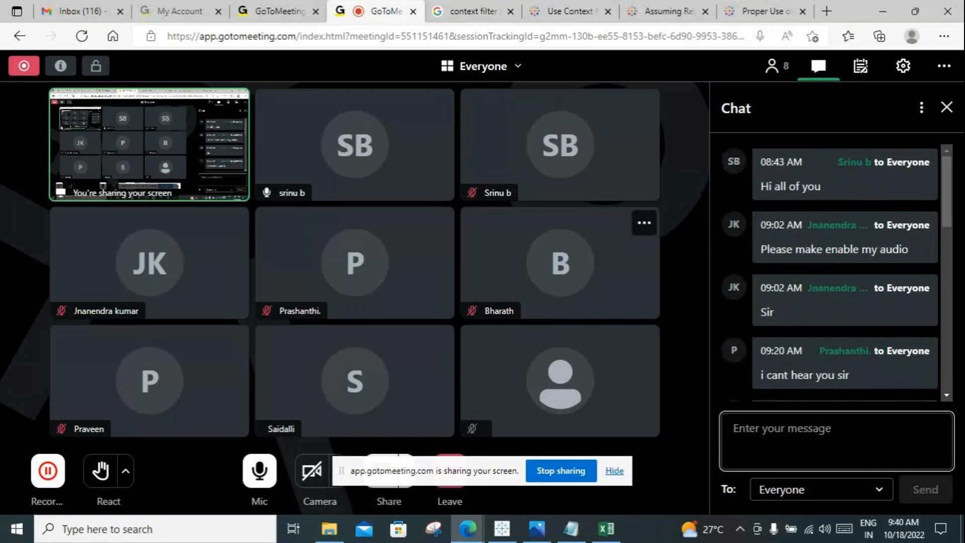
left_click(772, 66)
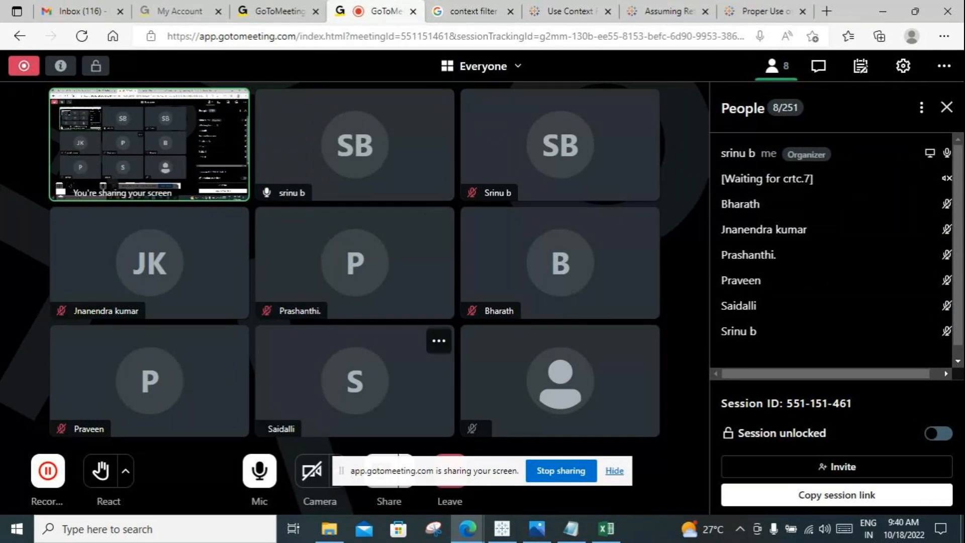
Step: Switch to Tableau and view the available options of the Category filter card on Sheet 1, then dismiss them
left_click(502, 529)
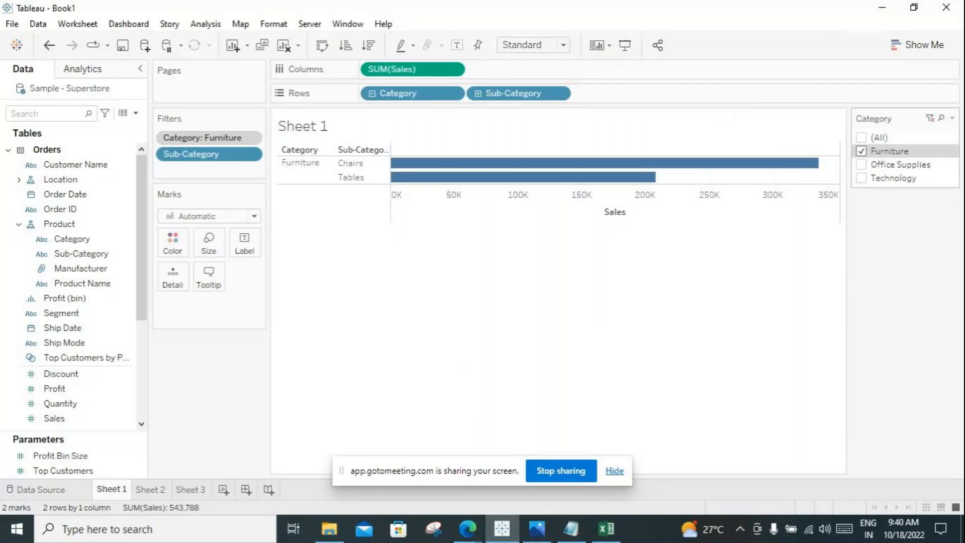
left_click(952, 118)
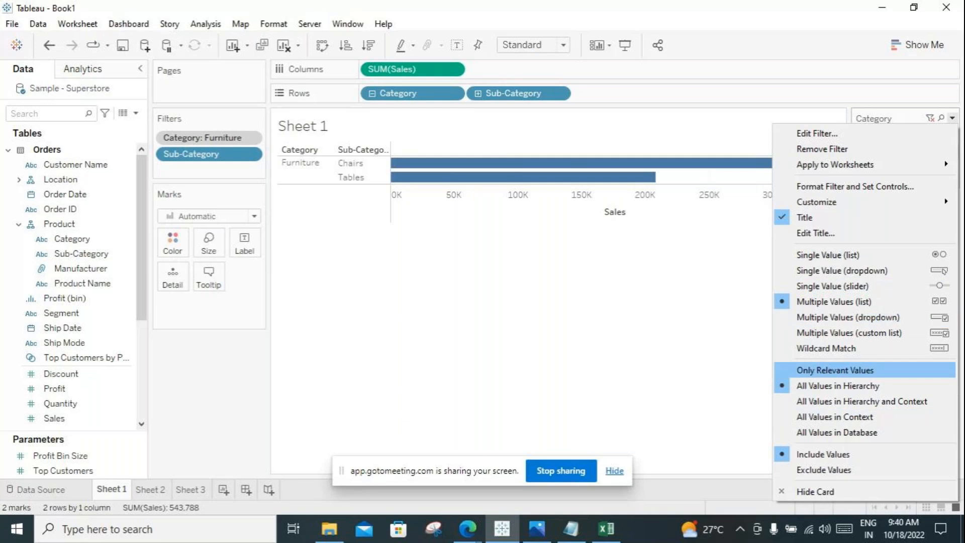
left_click(723, 347)
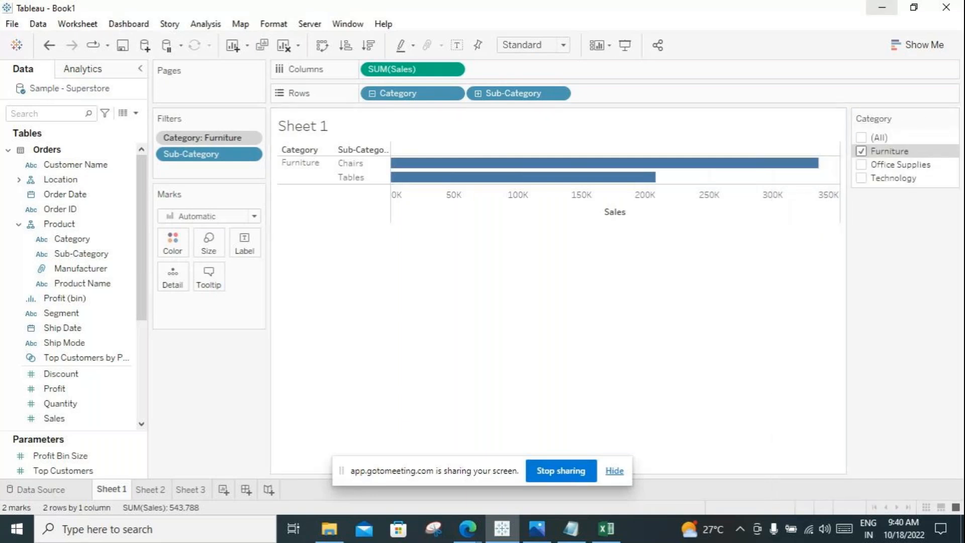
Step: Minimize the Tableau, Notepad and Excel windows and return to the GoToMeeting session in Edge
left_click(882, 7)
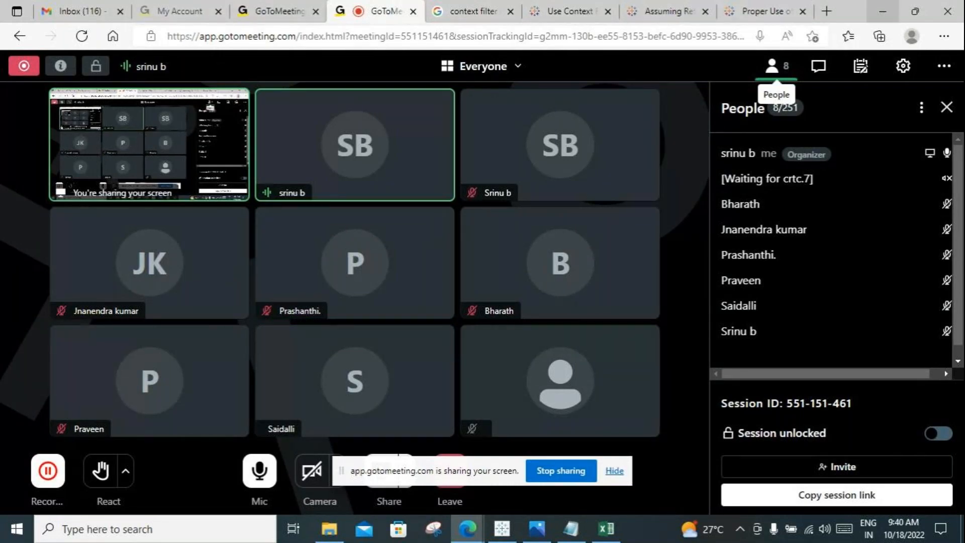
key("alt+Tab")
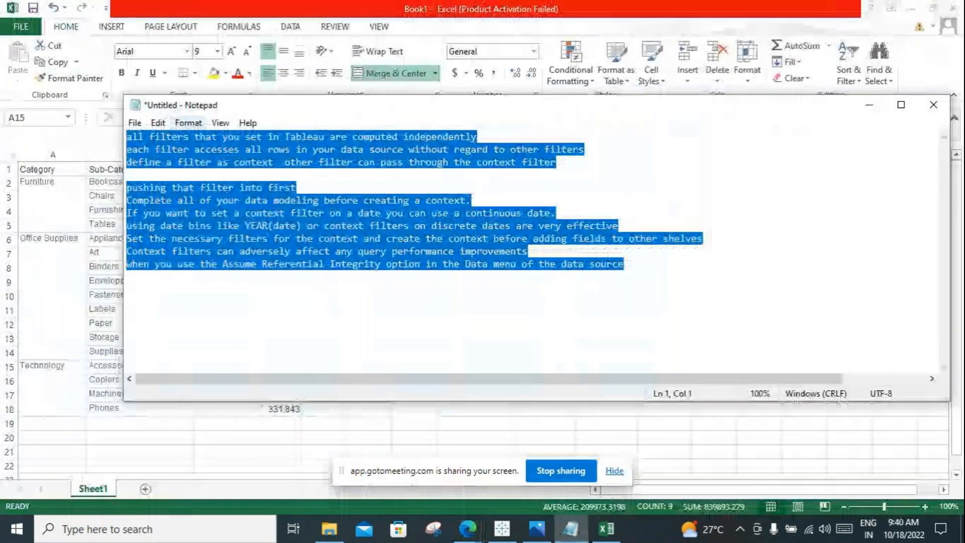
left_click(870, 105)
left_click(912, 9)
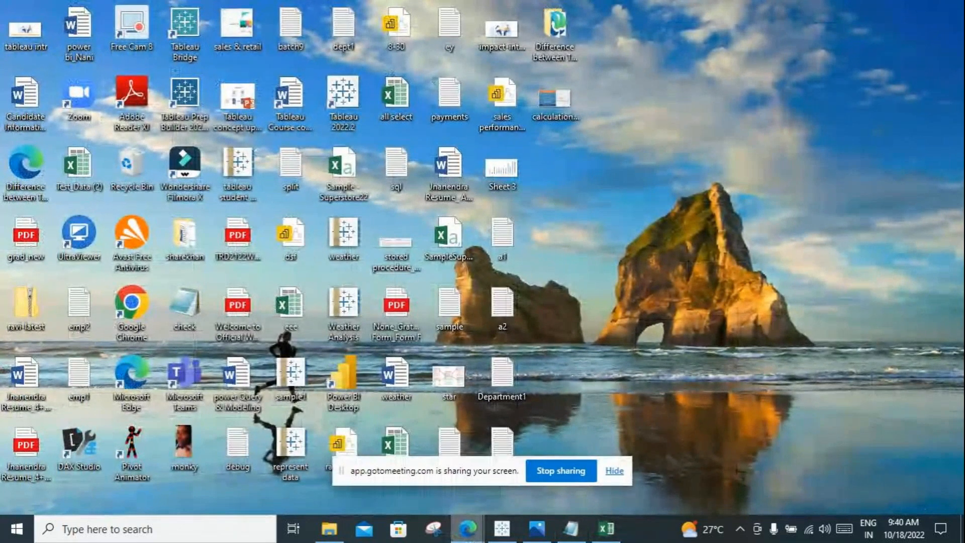
left_click(467, 529)
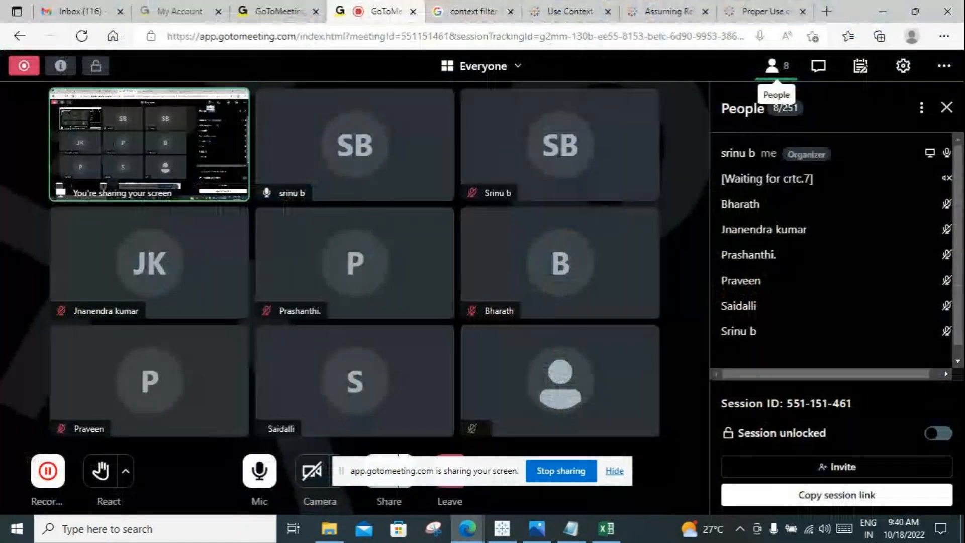